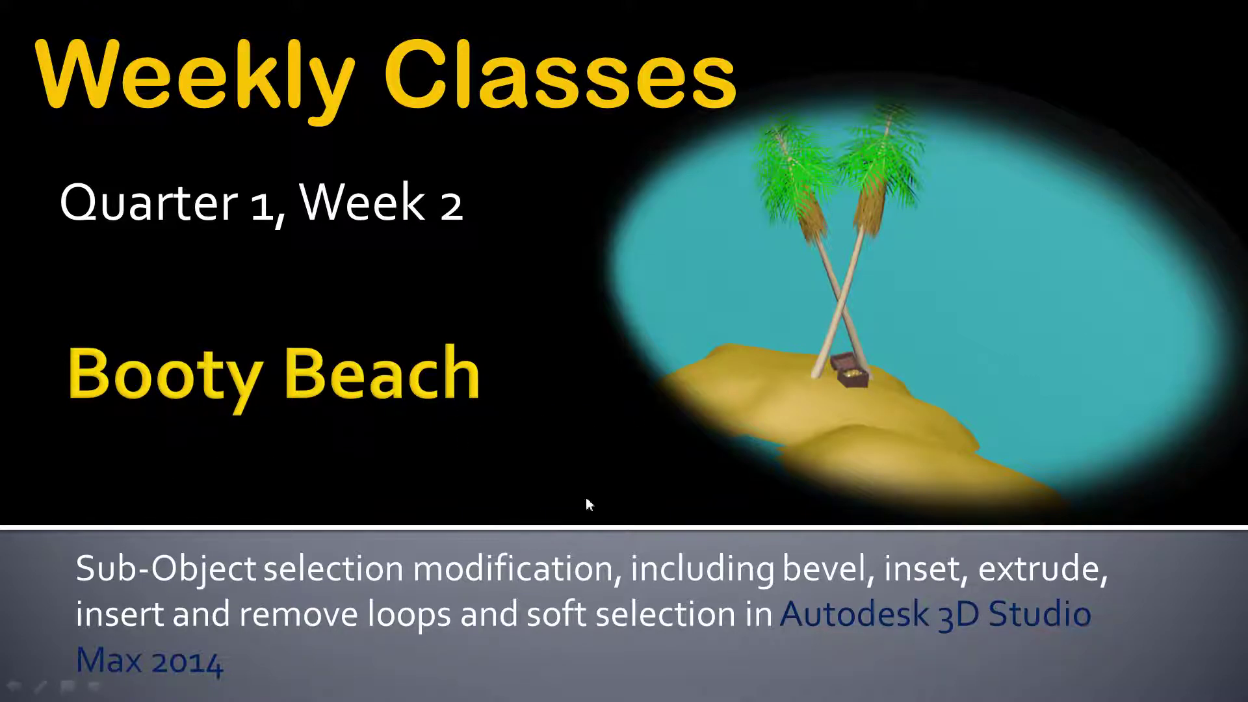
Step: Advance the lesson slides from Pirate's Chest to the Day 1b slide, then switch to the 3ds Max chest scene
click(561, 374)
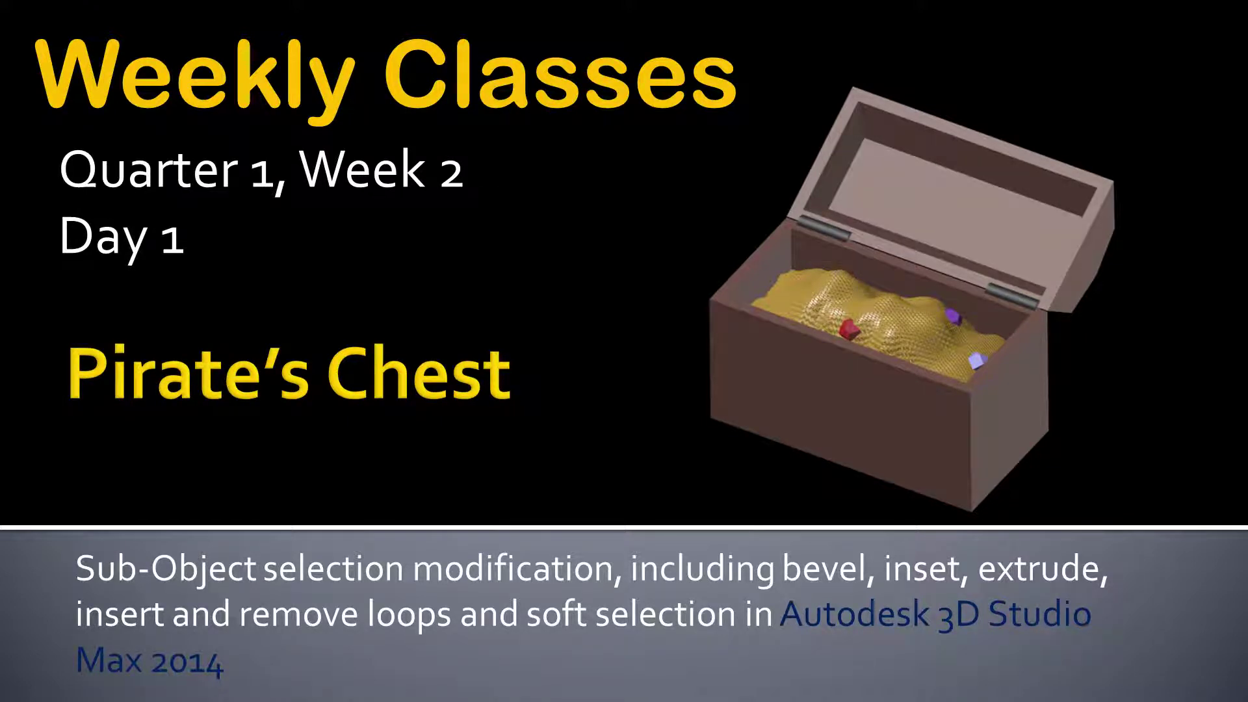
key(Right)
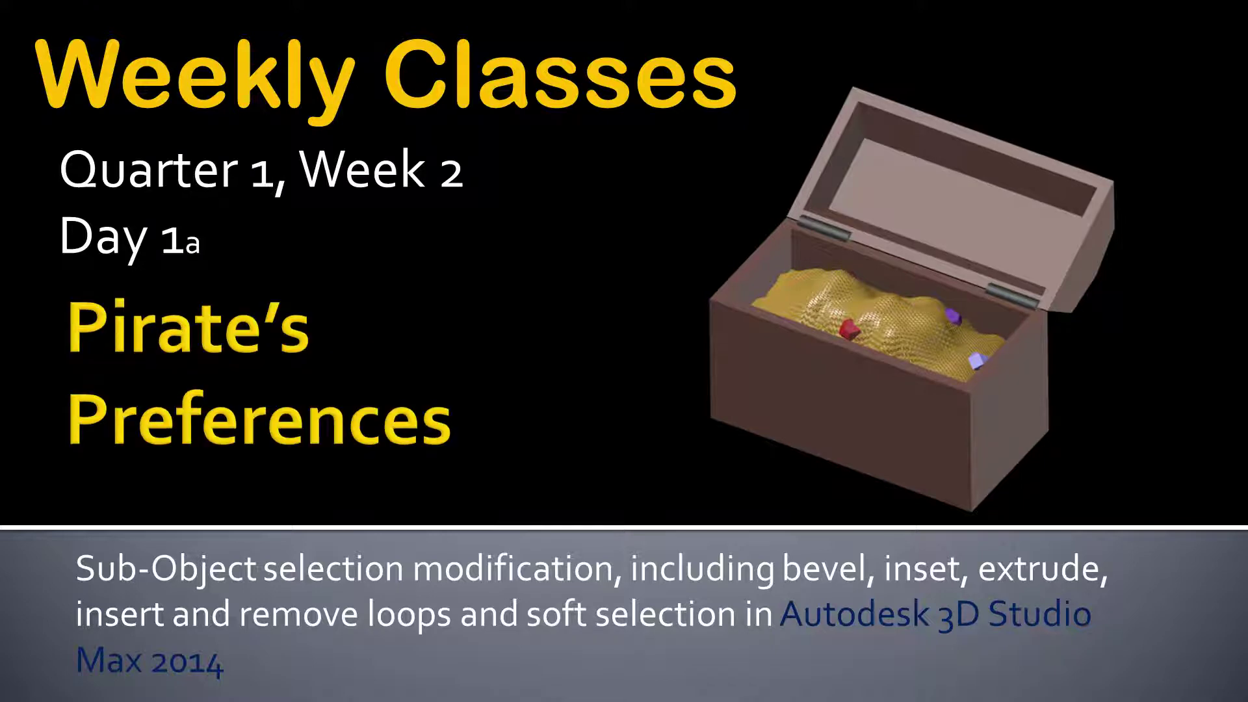
key(Right)
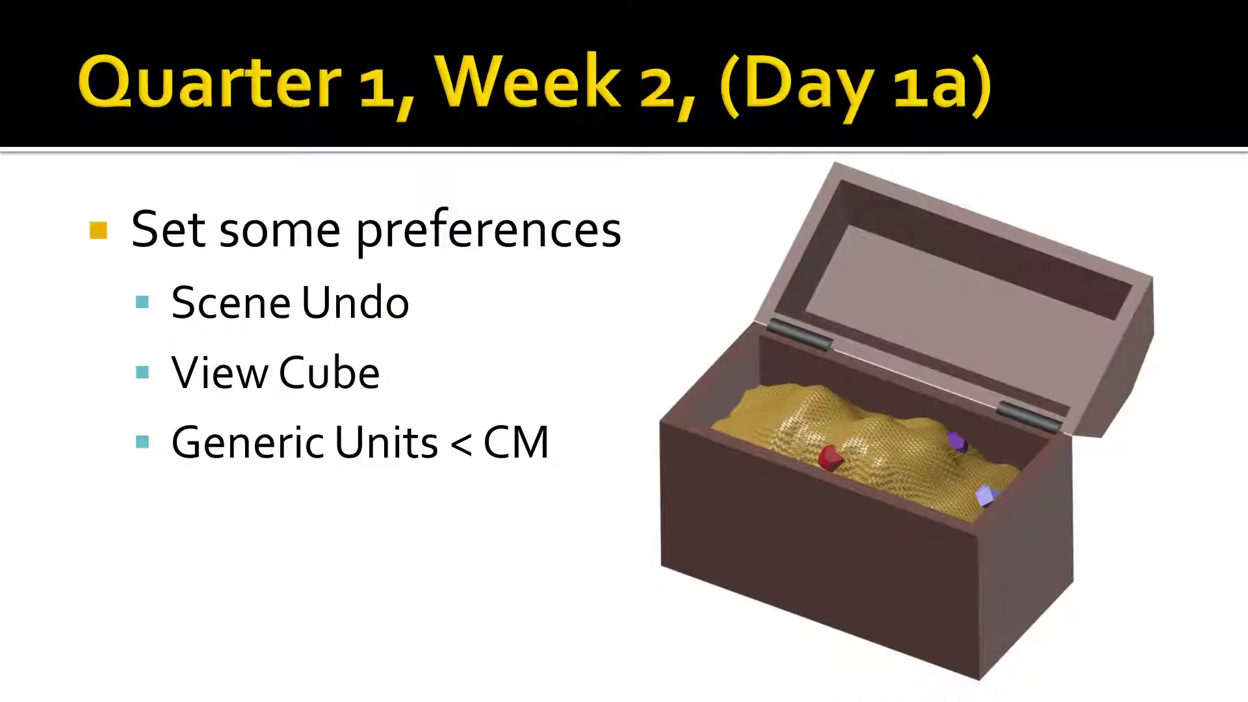
key(Right)
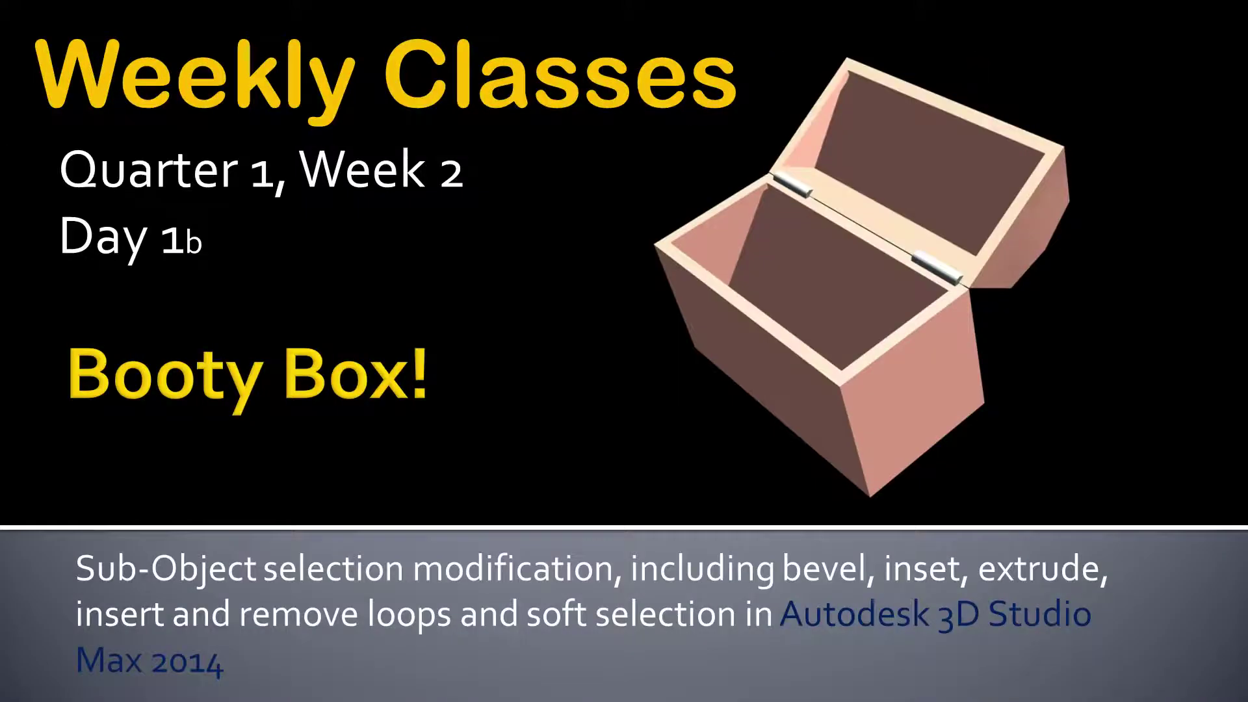
key(Right)
key(Right)
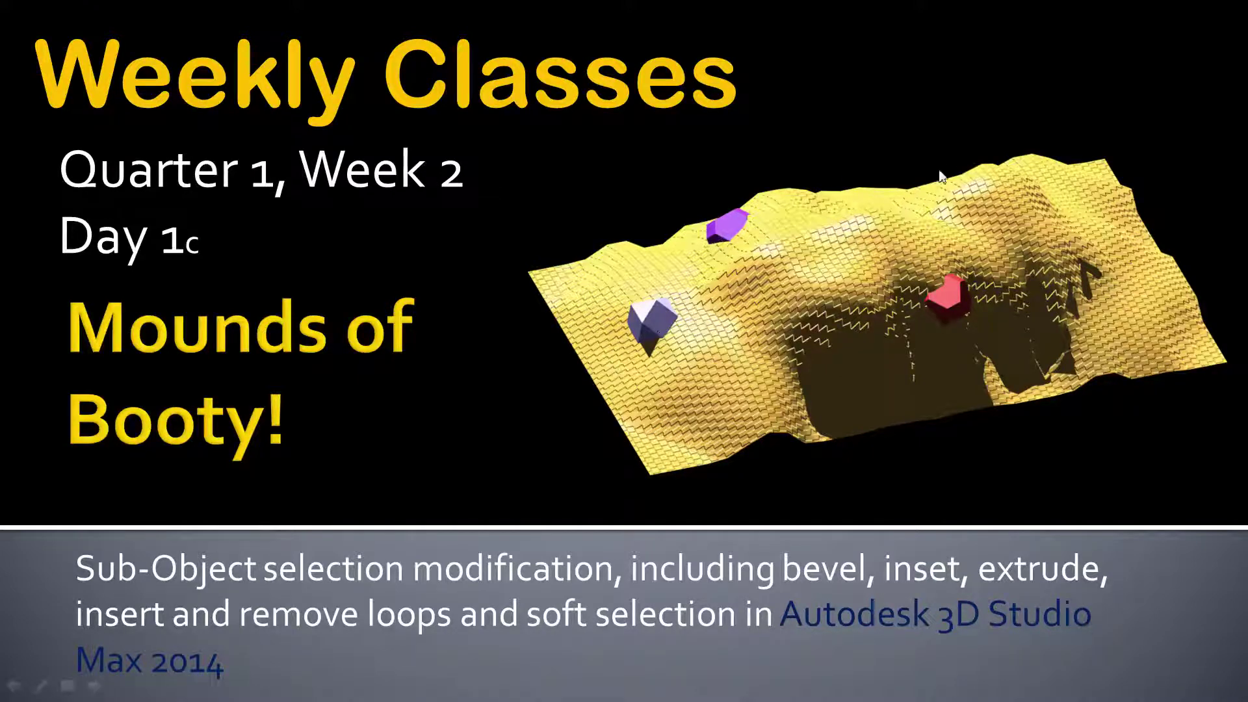
key(alt+Tab)
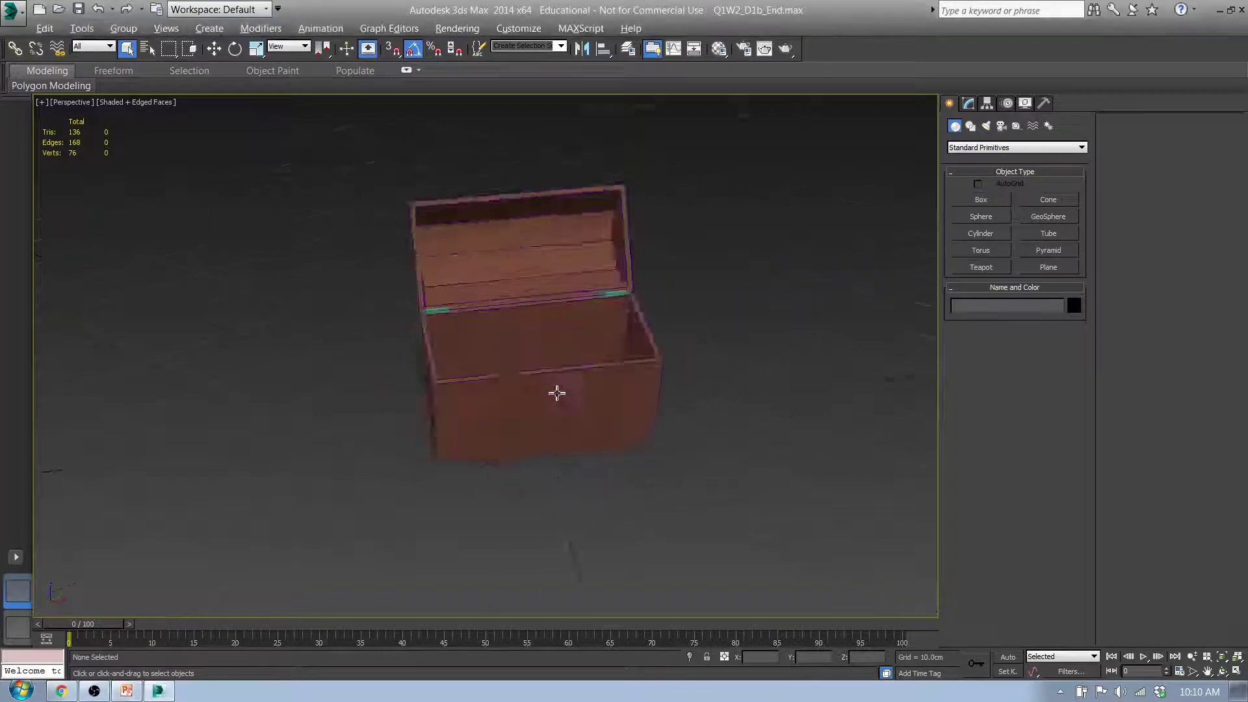
Step: Select the chest, try moving it along X, then undo the move
alt+middle_drag(557, 393, 650, 382)
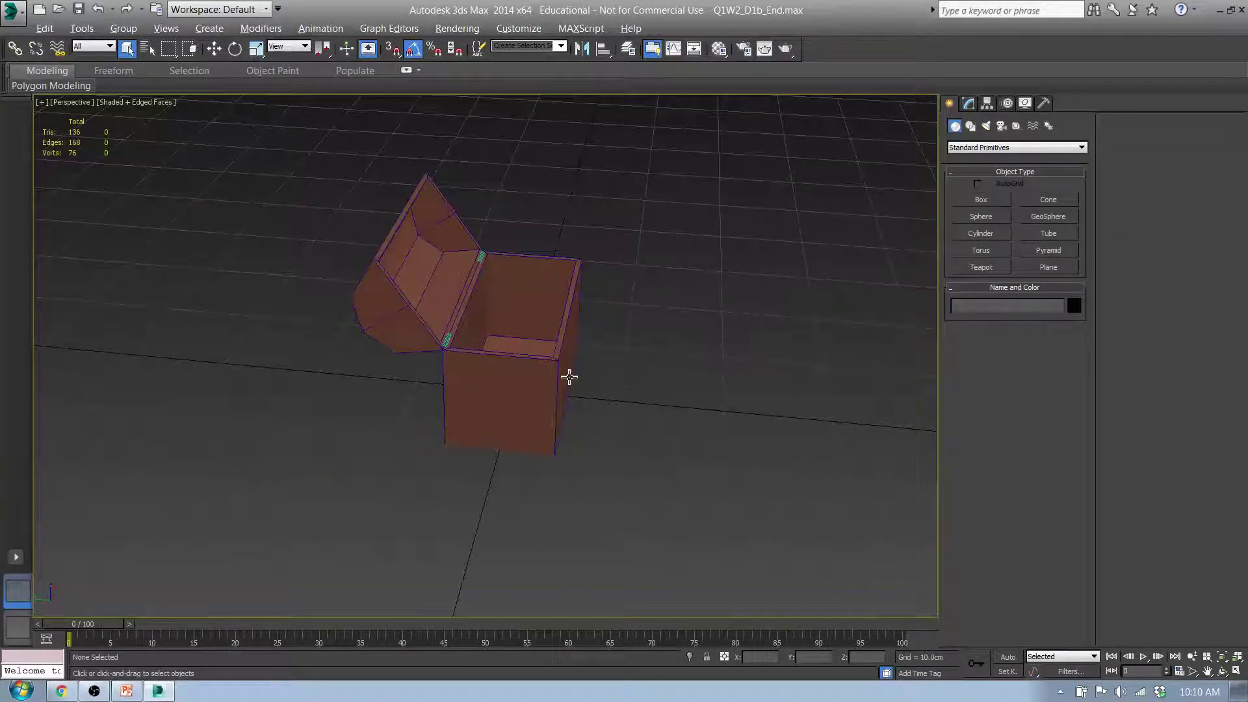
key(q)
click(534, 374)
alt+middle_drag(534, 374, 649, 404)
key(w)
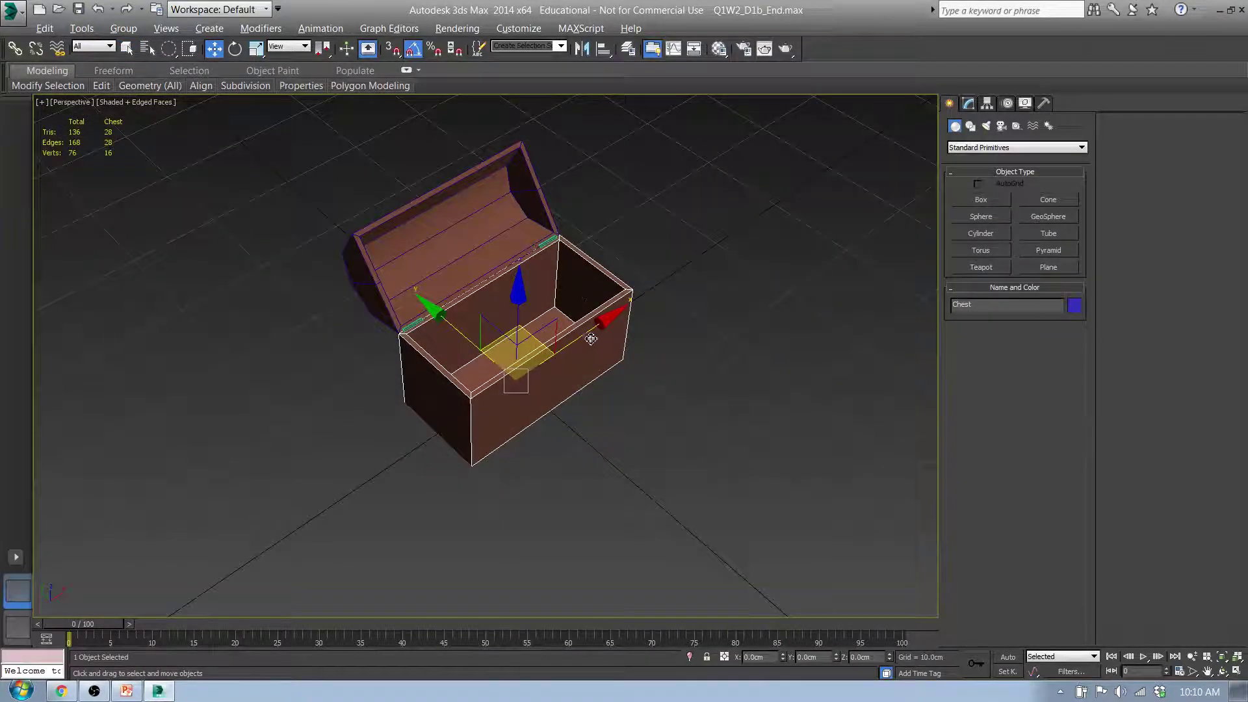
drag(595, 339, 375, 458)
key(ctrl+z)
alt+middle_drag(465, 470, 426, 321)
Step: Rotate the chest lid open to 55° about X and bring the PowerPoint window over the scene
click(383, 284)
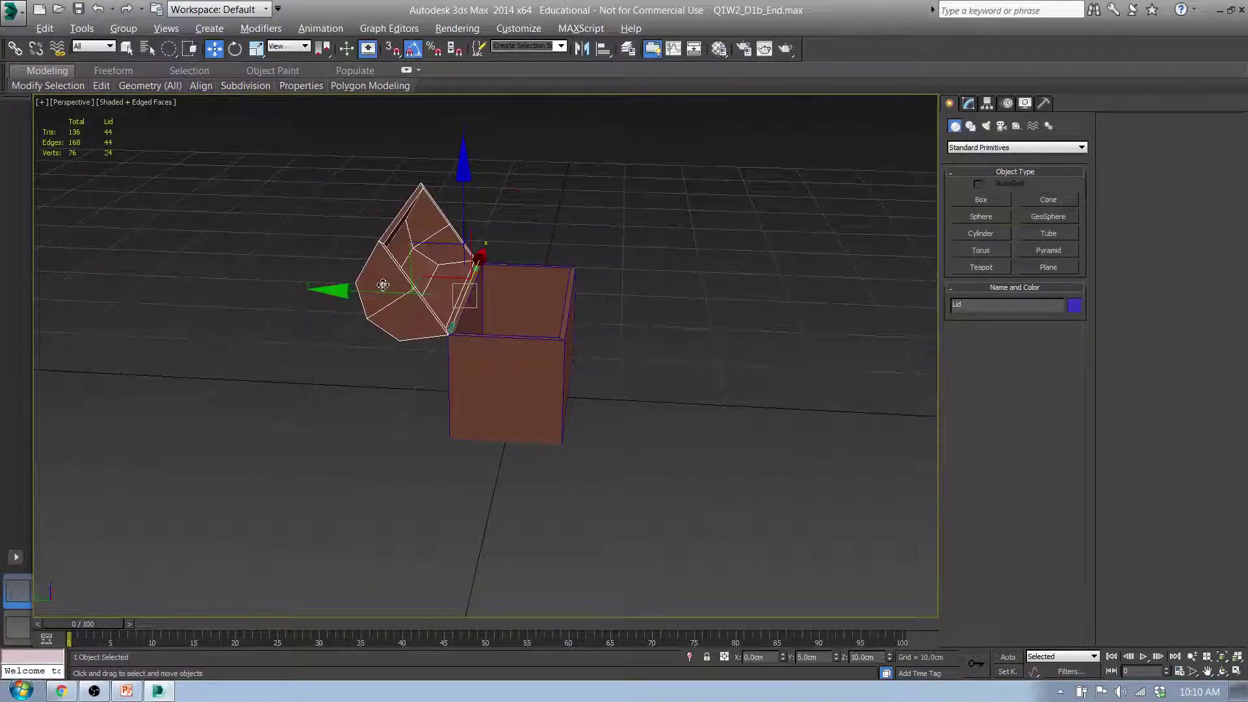
key(e)
drag(572, 240, 596, 271)
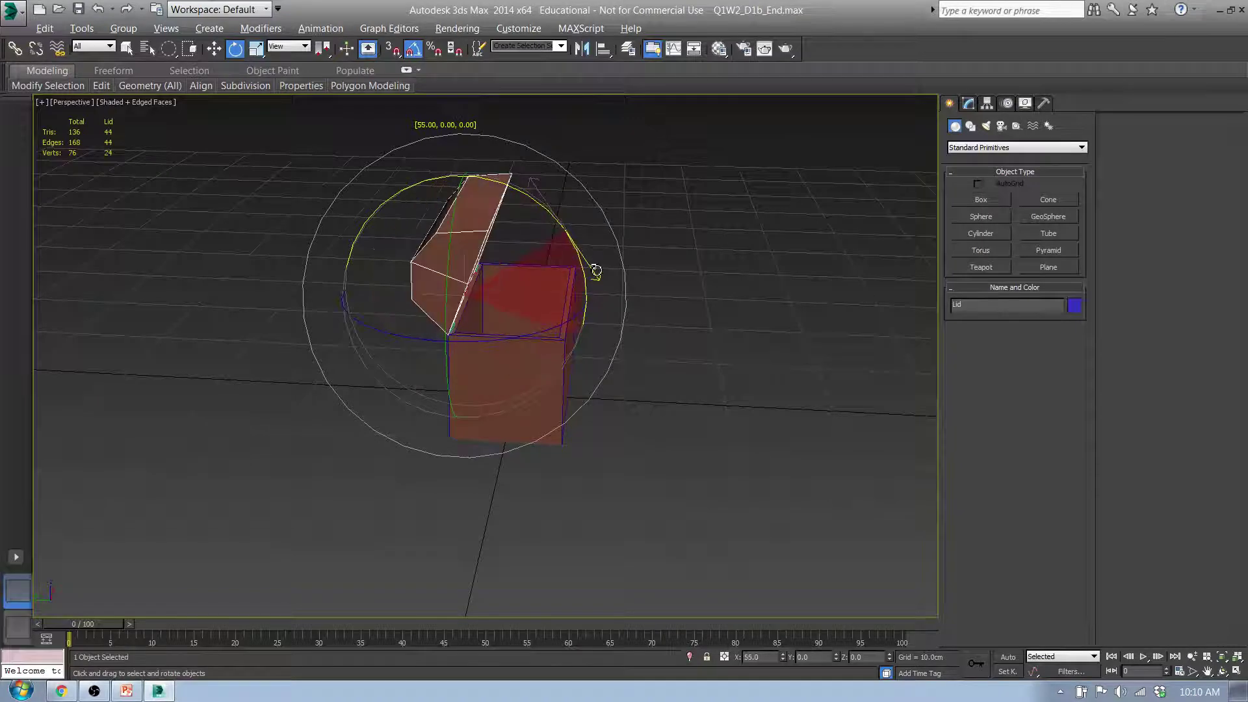
alt+middle_drag(599, 354, 593, 412)
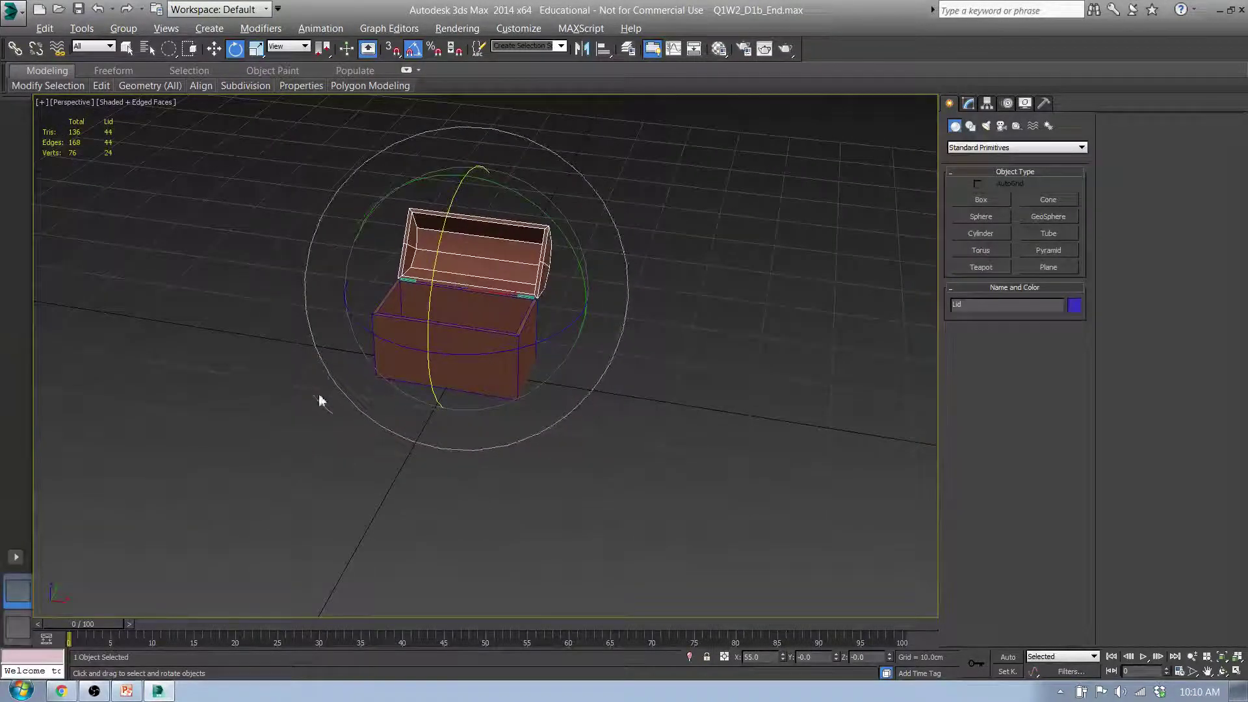
drag(0, 85, 665, 100)
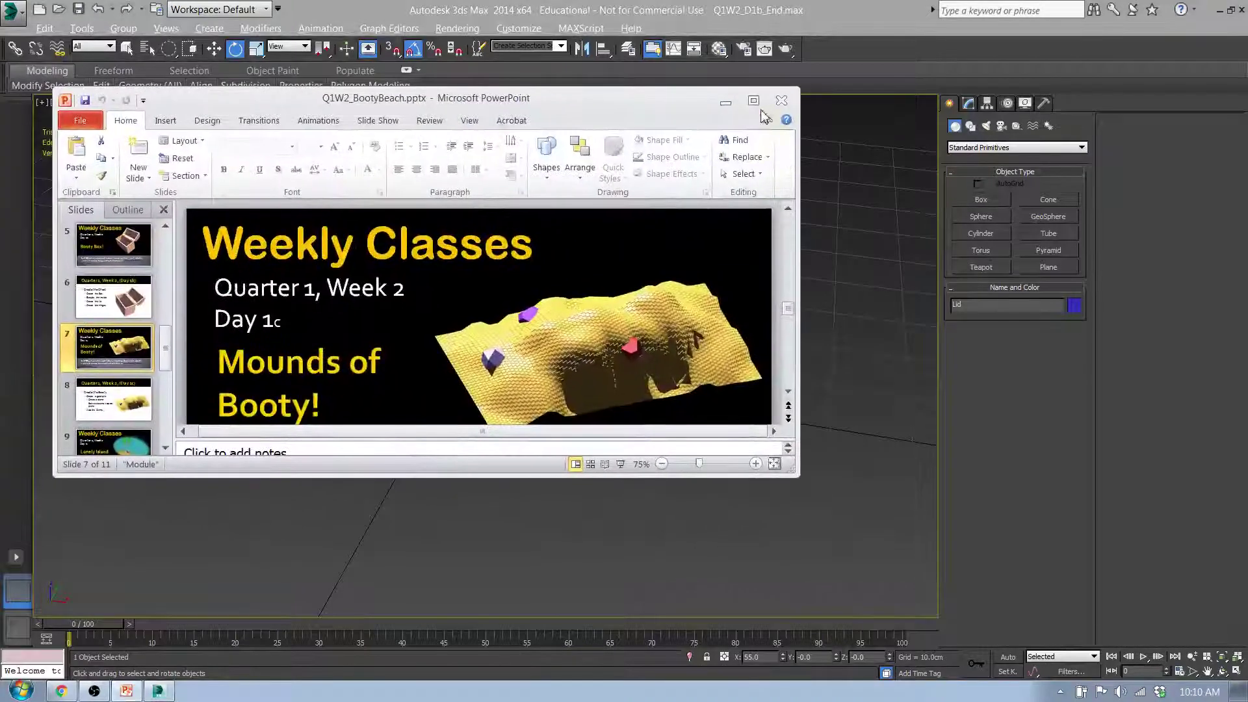
Step: Maximize PowerPoint to reach slide 8's Day 1c gold pile list, then move the window aside
click(753, 101)
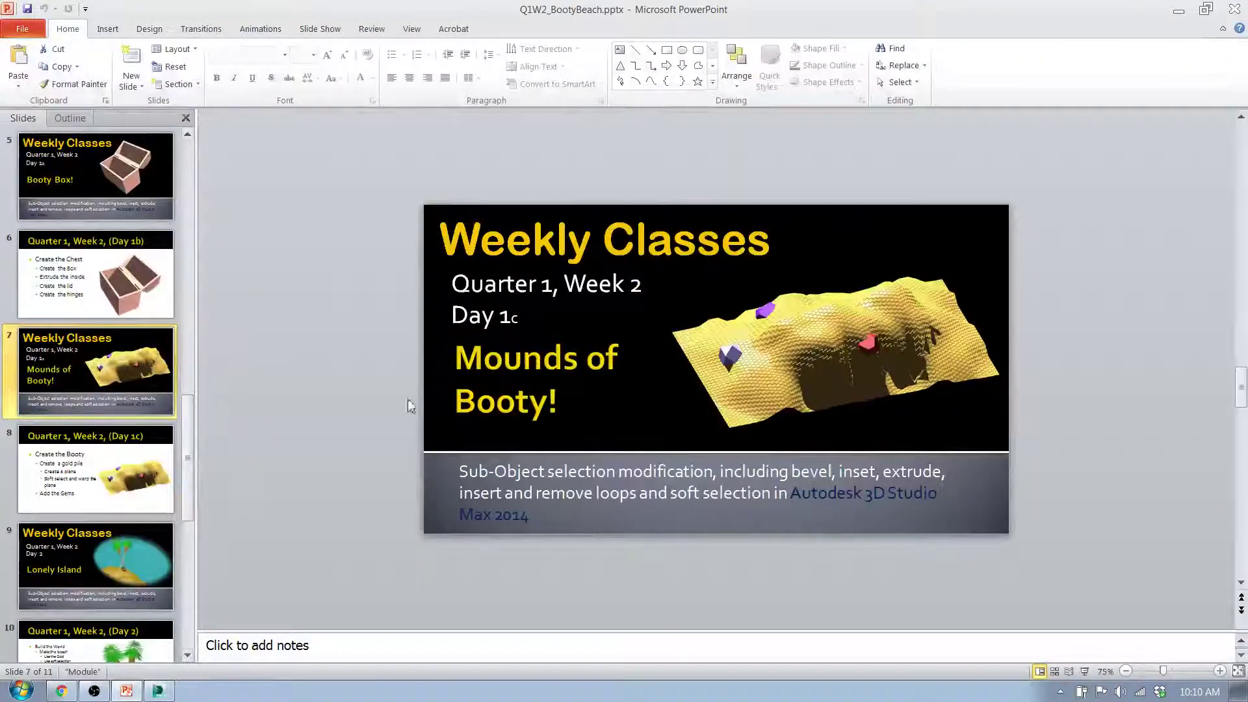
scroll(585, 404, down, 1)
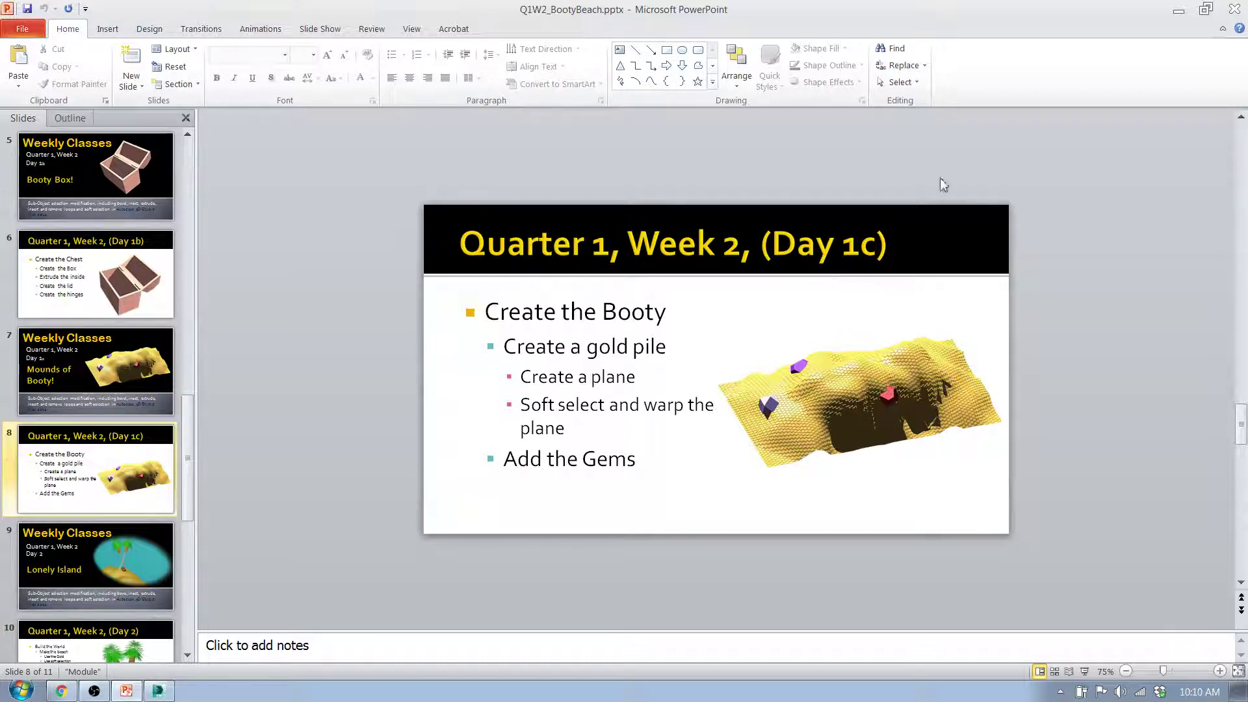
drag(1064, 10, 836, 74)
drag(765, 97, 766, 99)
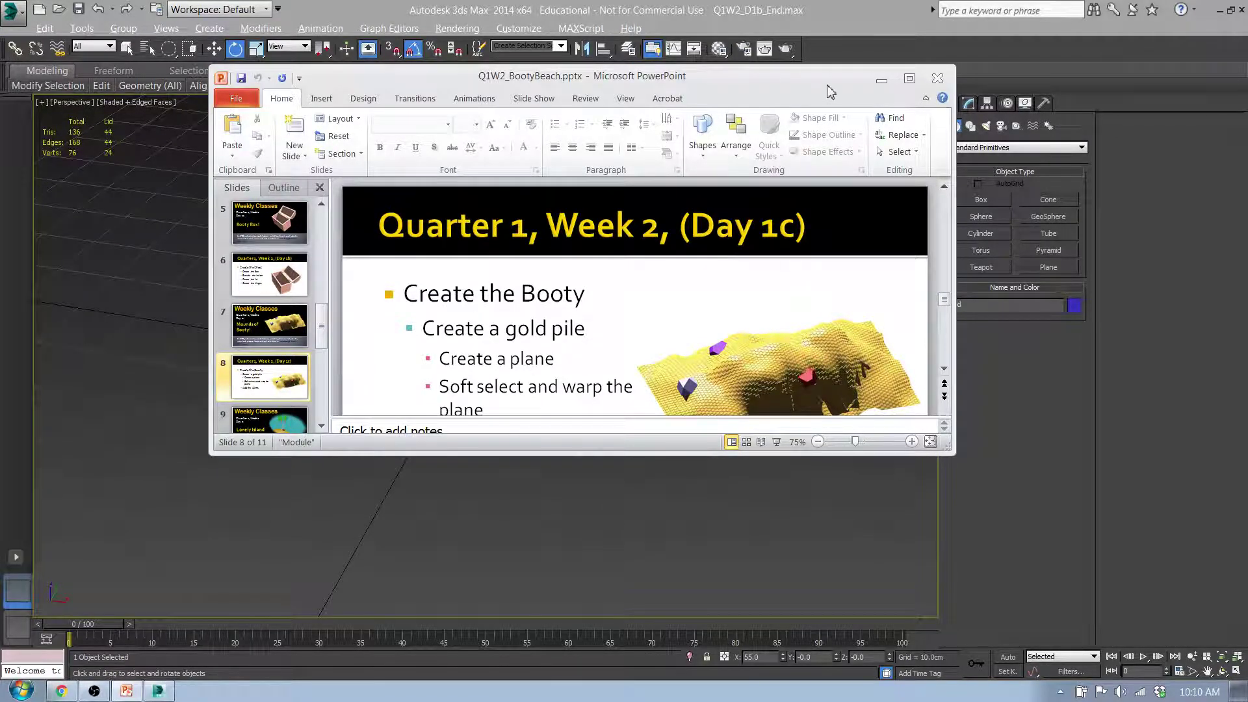
drag(829, 91, 0, 132)
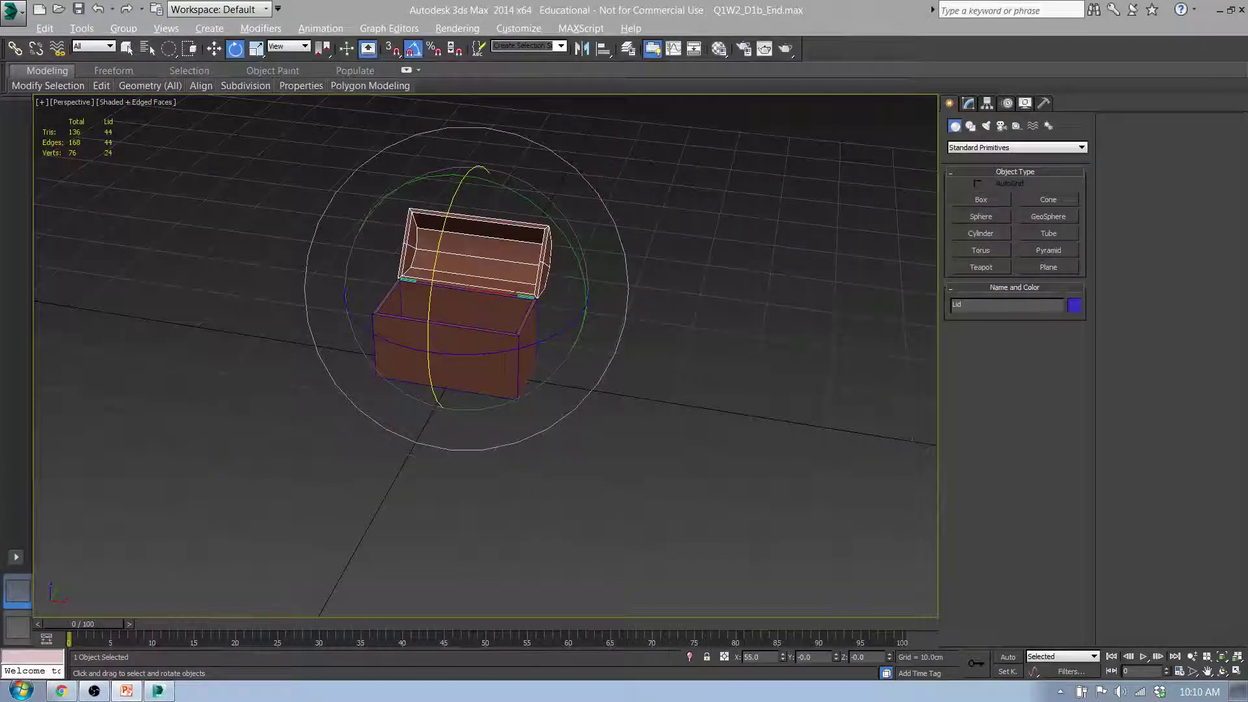
Step: Box-select the four chest objects with rectangular selection, remove them, and hide the grid
scroll(554, 421, up, 5)
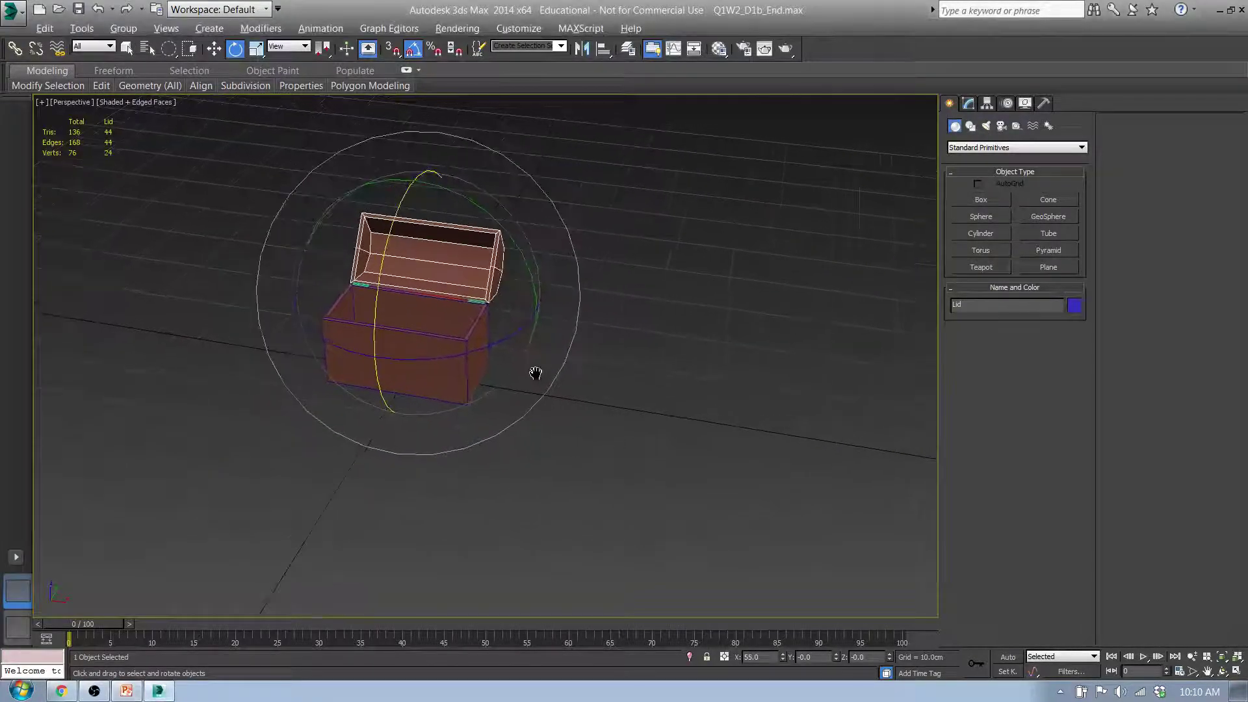
alt+middle_drag(384, 427, 683, 419)
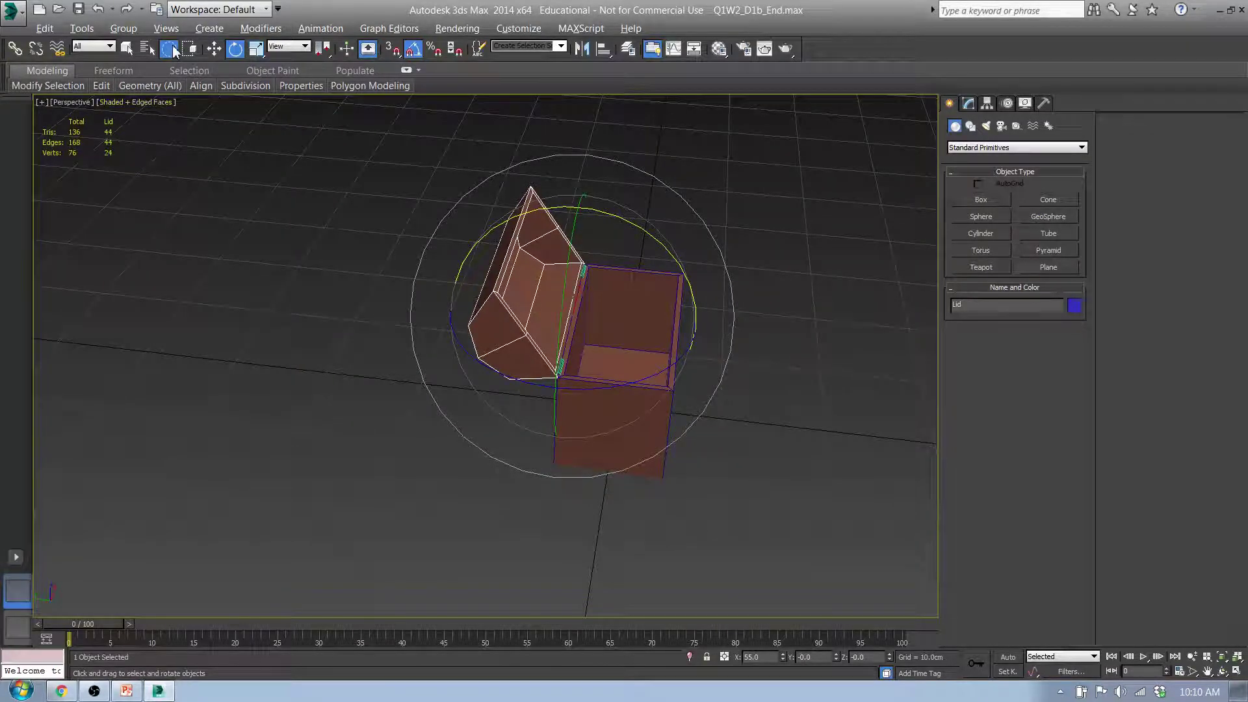
mouse_move(174, 51)
mouse_down()
mouse_move(173, 75)
mouse_move(170, 53)
mouse_up()
drag(339, 157, 793, 547)
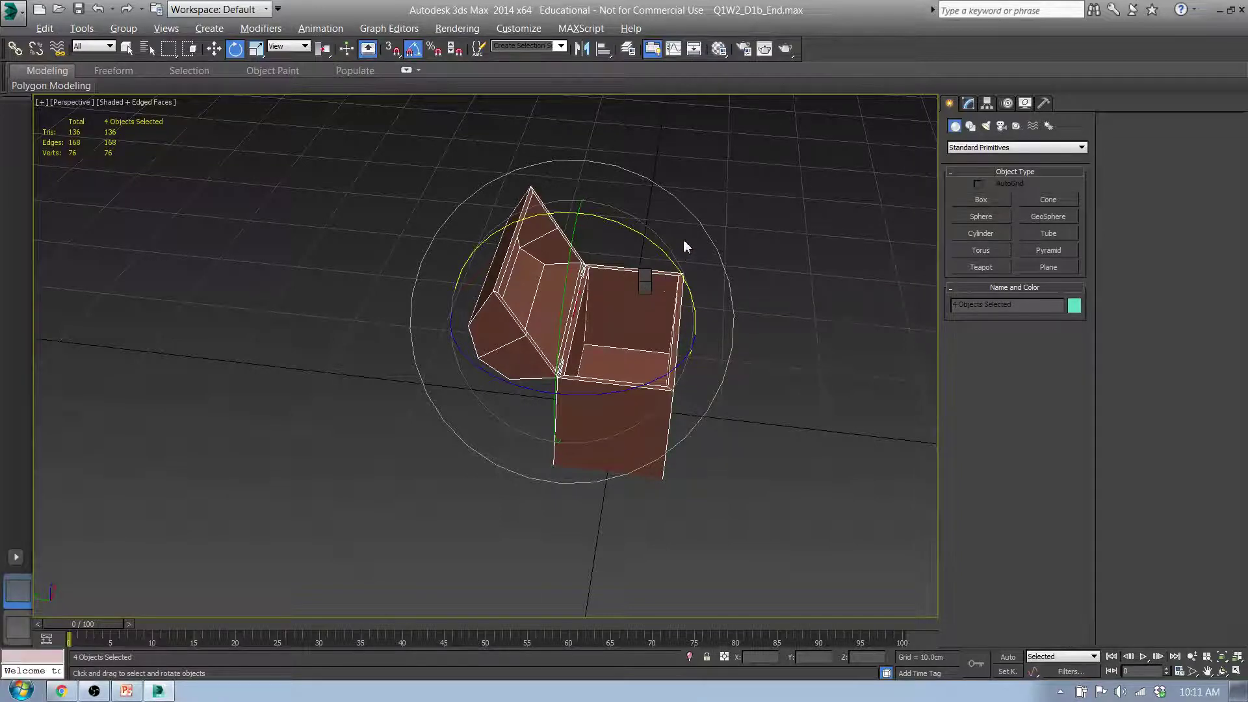
key(Delete)
key(g)
key(g)
middle_drag(613, 432, 483, 403)
Step: In the Top view, start the Plane tool with 3D Snaps on and open Grid and Snap Settings
key(t)
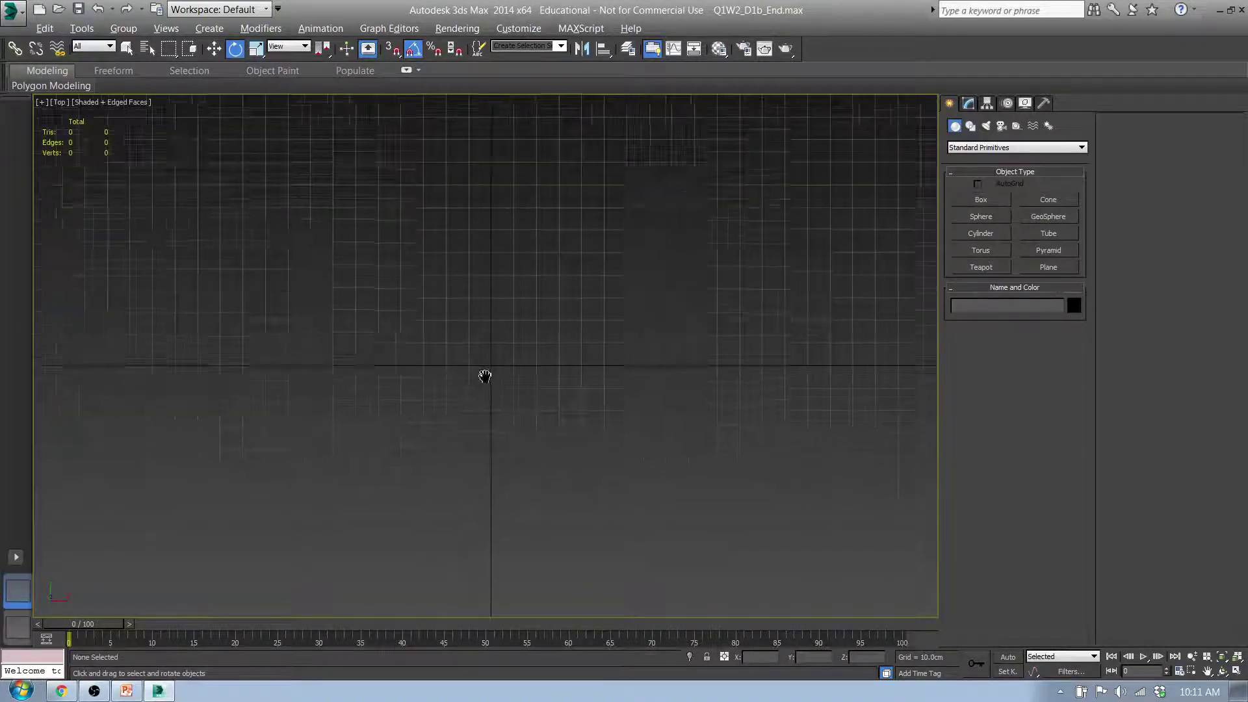
middle_drag(600, 388, 492, 384)
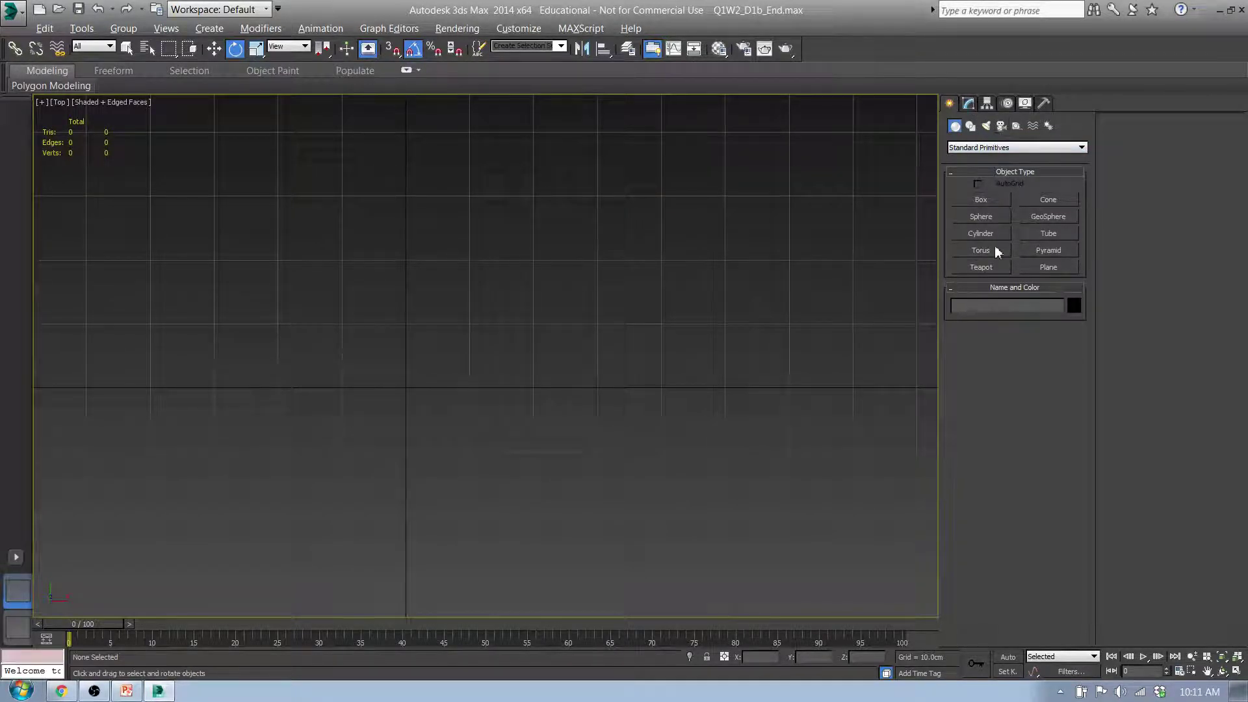
click(1059, 268)
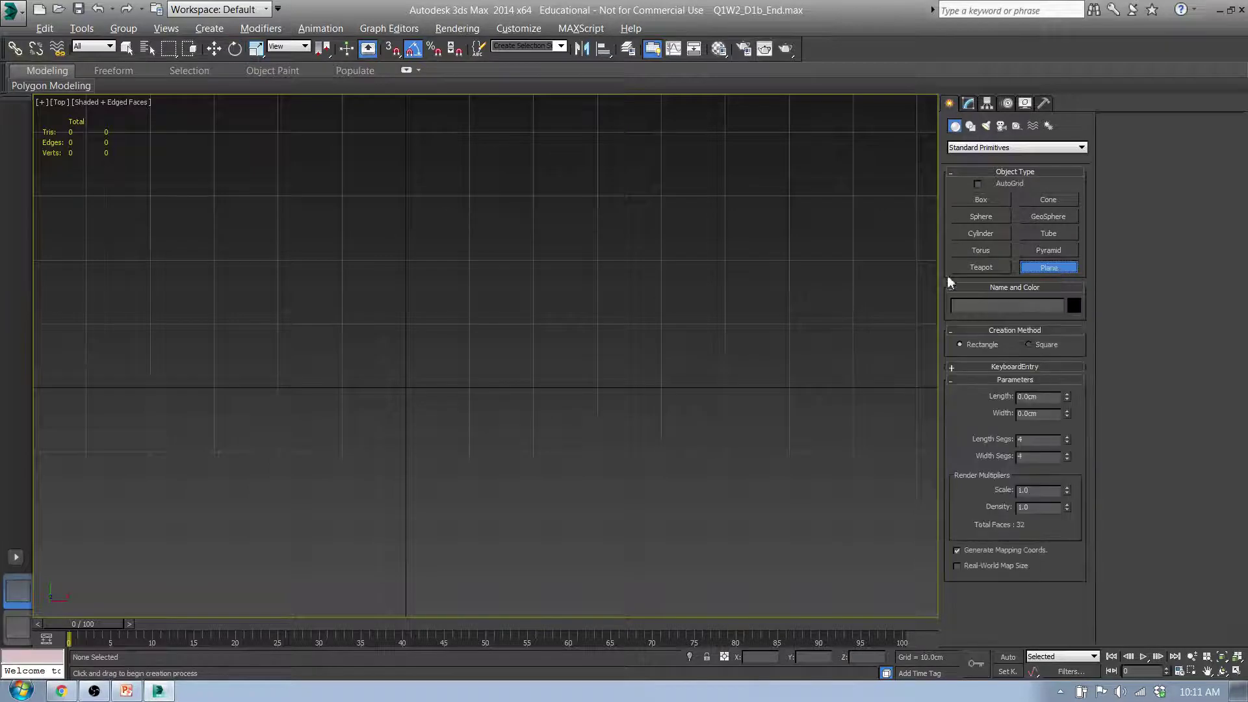
key(s)
right_click(393, 52)
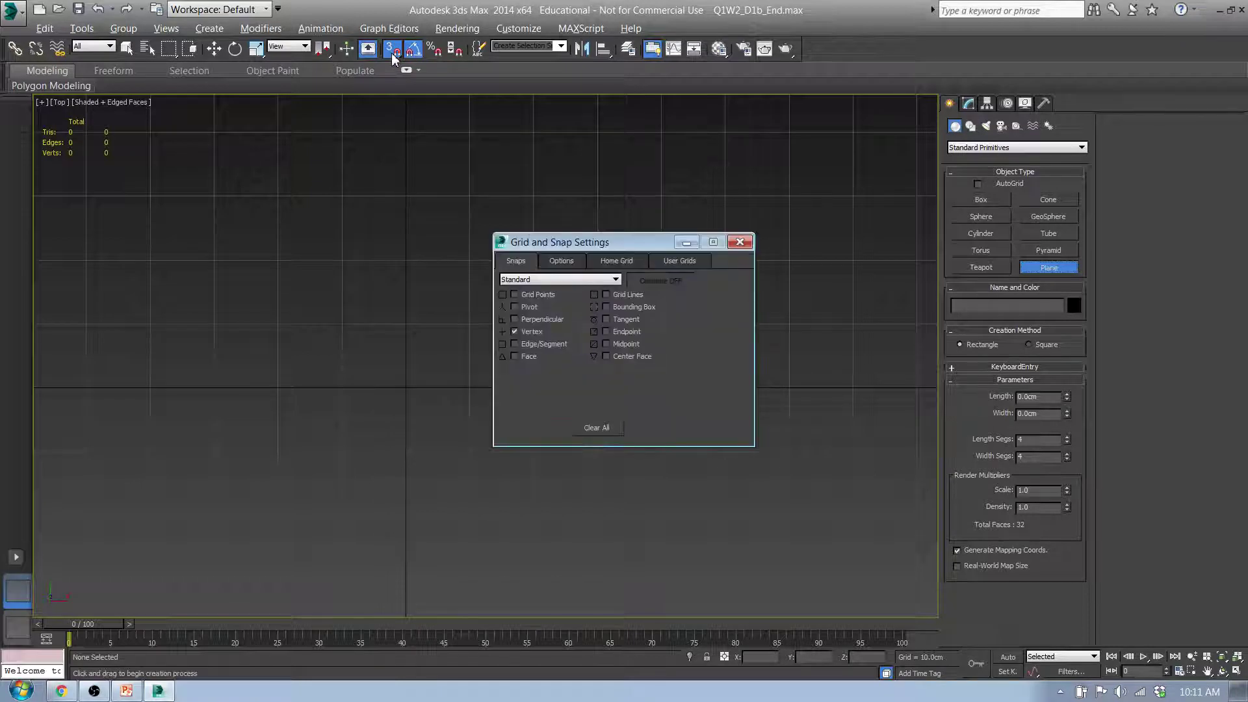
Step: Switch snapping from Vertex to Grid Points and close Grid and Snap Settings
click(515, 331)
click(514, 295)
click(740, 243)
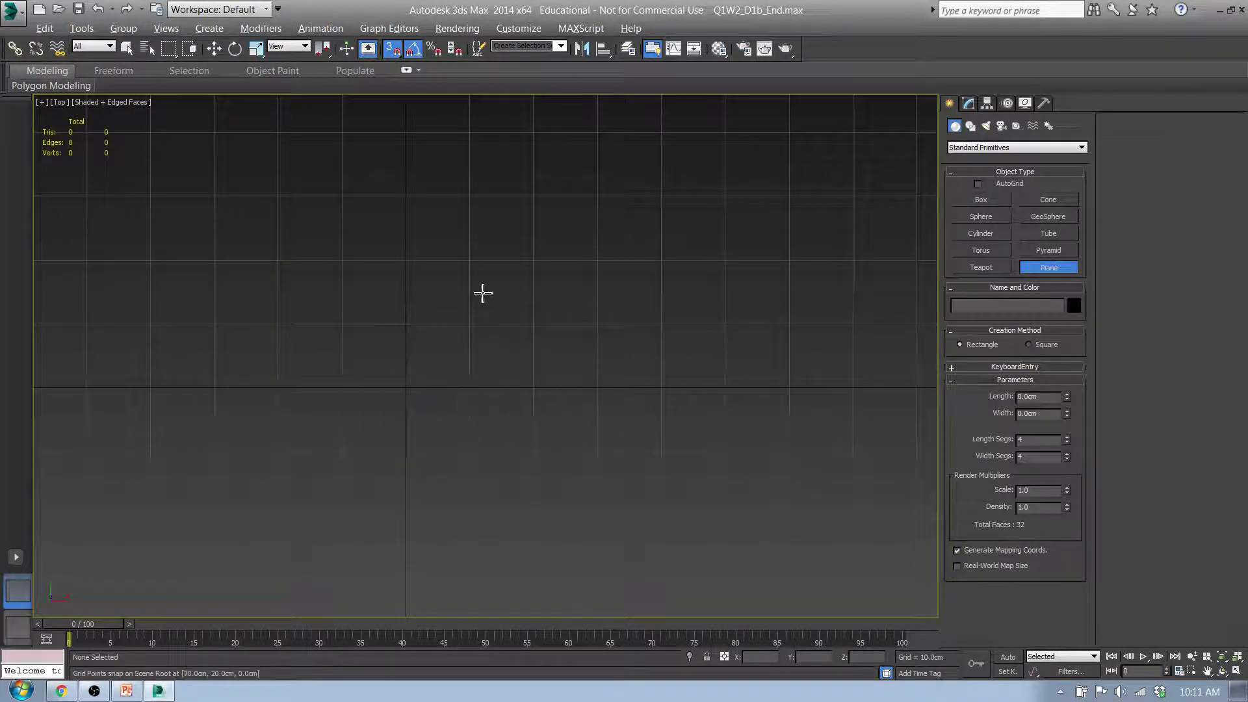
Step: Drag from the grid origin to create Plane001, 20 cm wide by 10 cm long
drag(406, 388, 528, 328)
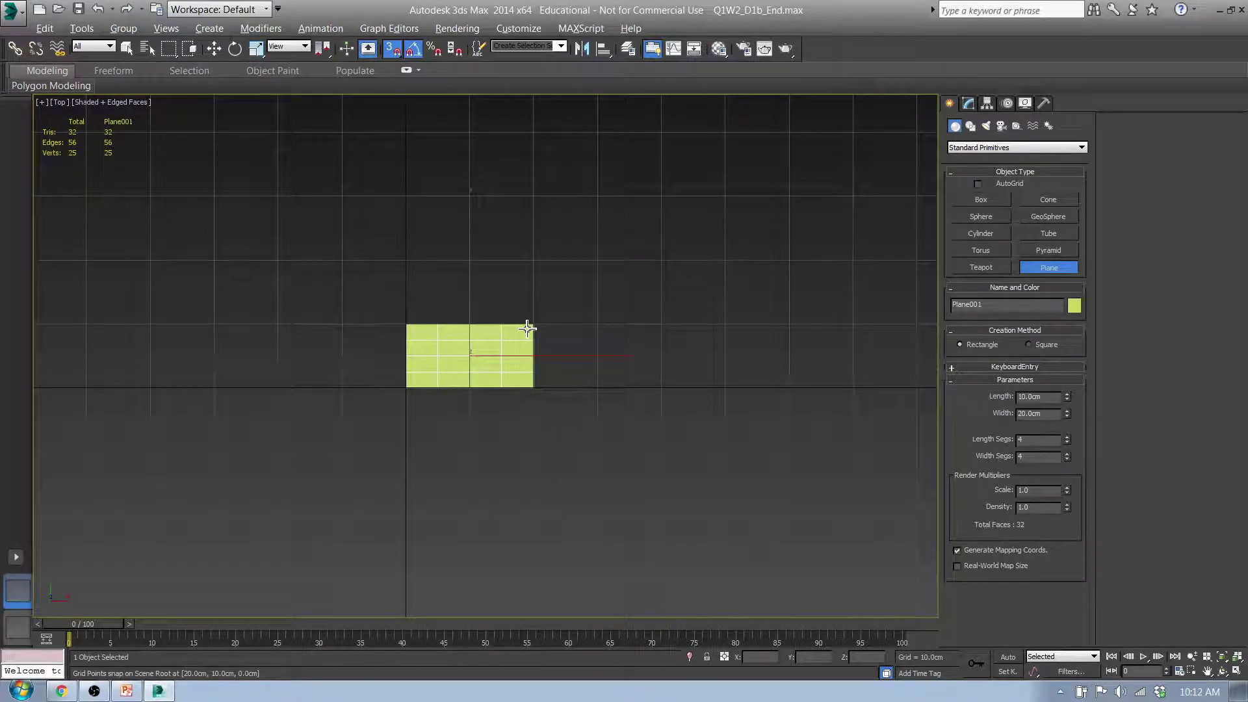
Step: Pan and tilt into an angled view of the chest and the new plane
key(e)
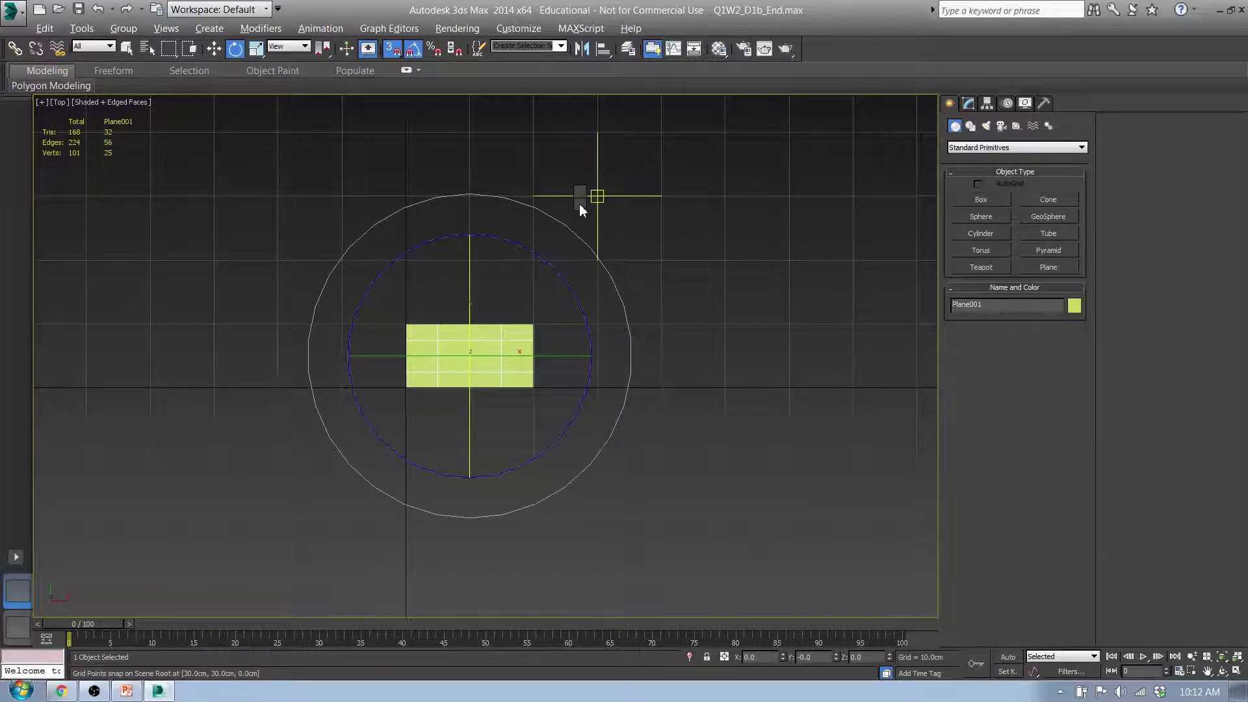
click(624, 126)
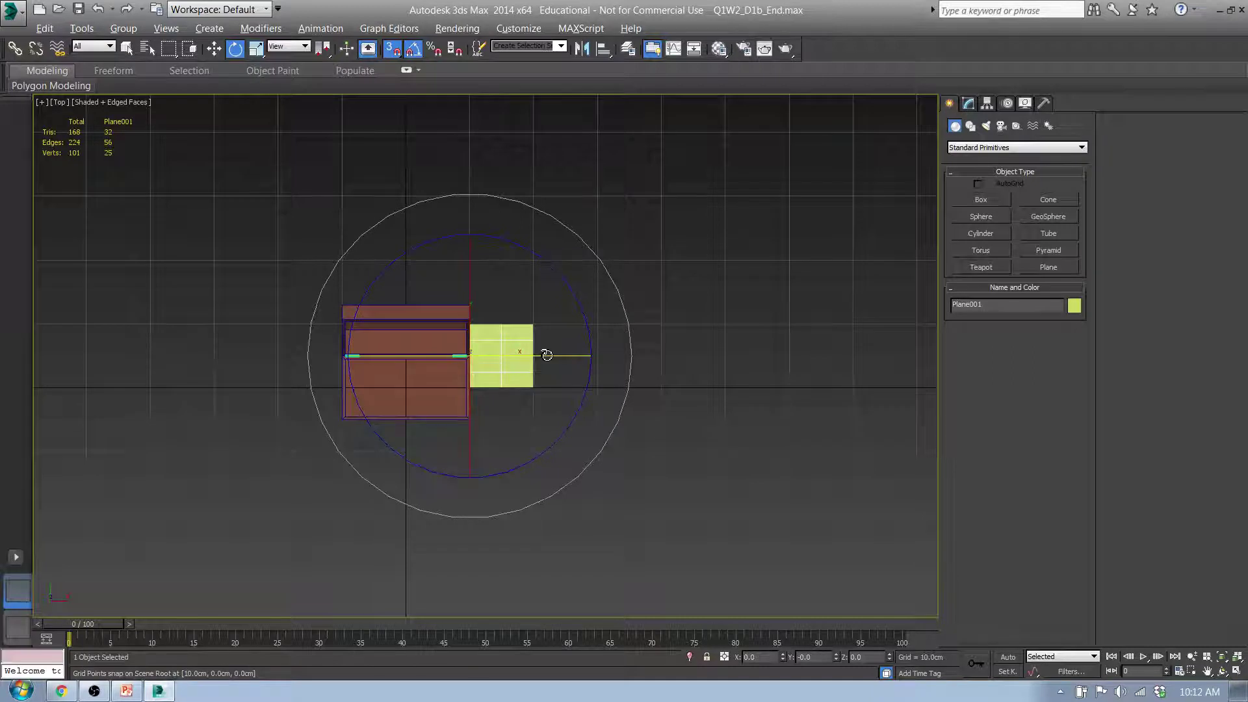
mouse_move(546, 353)
middle_down()
mouse_move(629, 354)
mouse_move(524, 353)
middle_up()
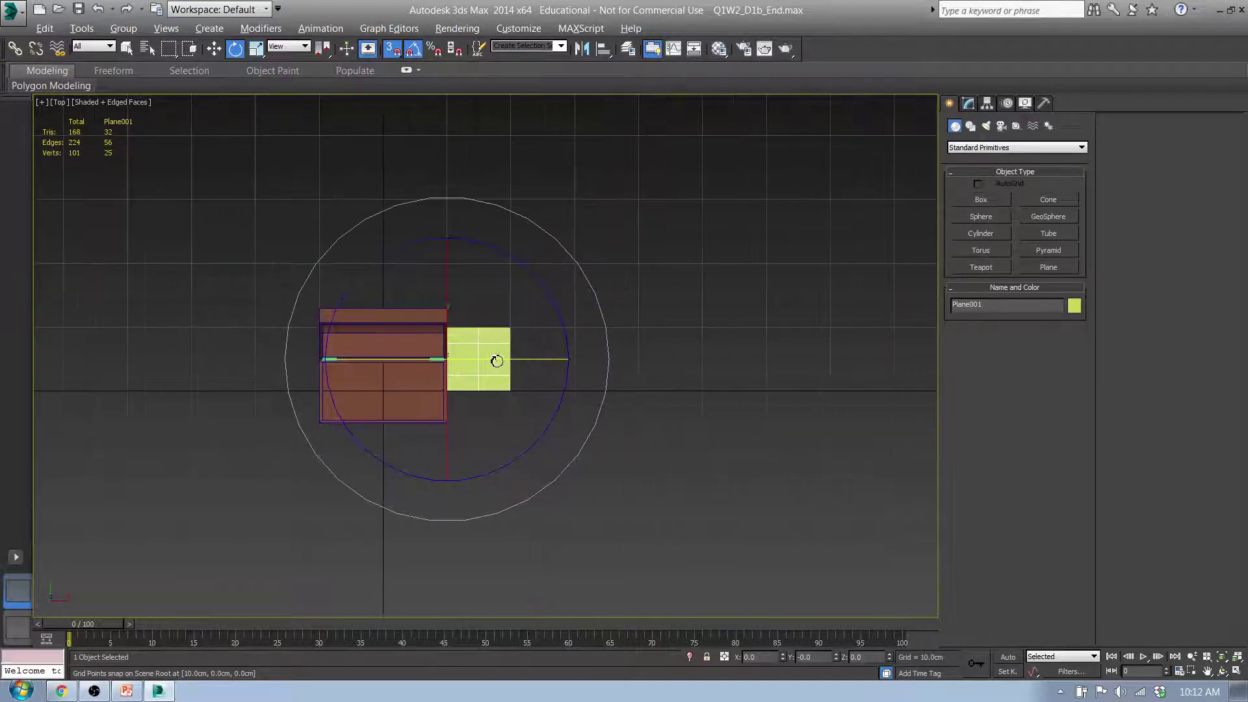
mouse_move(403, 364)
alt+middle_down()
mouse_move(426, 370)
mouse_move(390, 384)
mouse_move(444, 418)
mouse_move(387, 354)
mouse_move(434, 281)
mouse_move(491, 294)
mouse_move(384, 362)
alt+middle_up()
scroll(461, 410, up, 4)
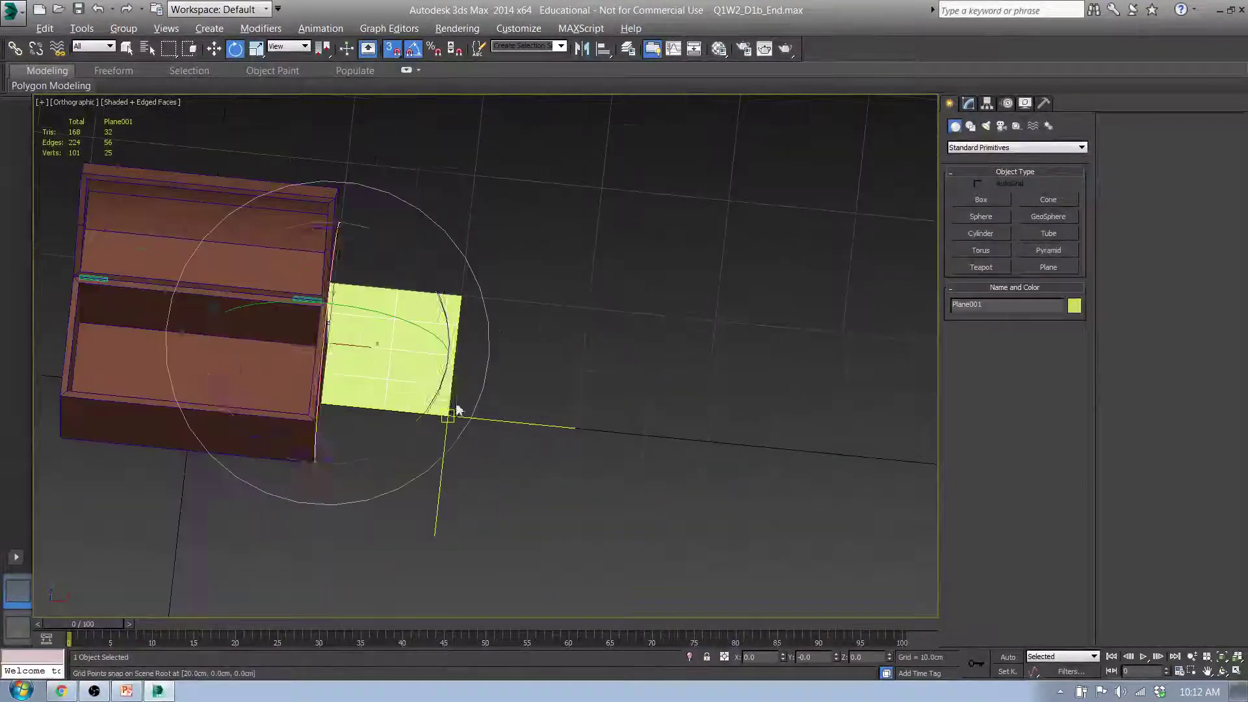
scroll(443, 403, down, 2)
alt+middle_drag(307, 392, 317, 451)
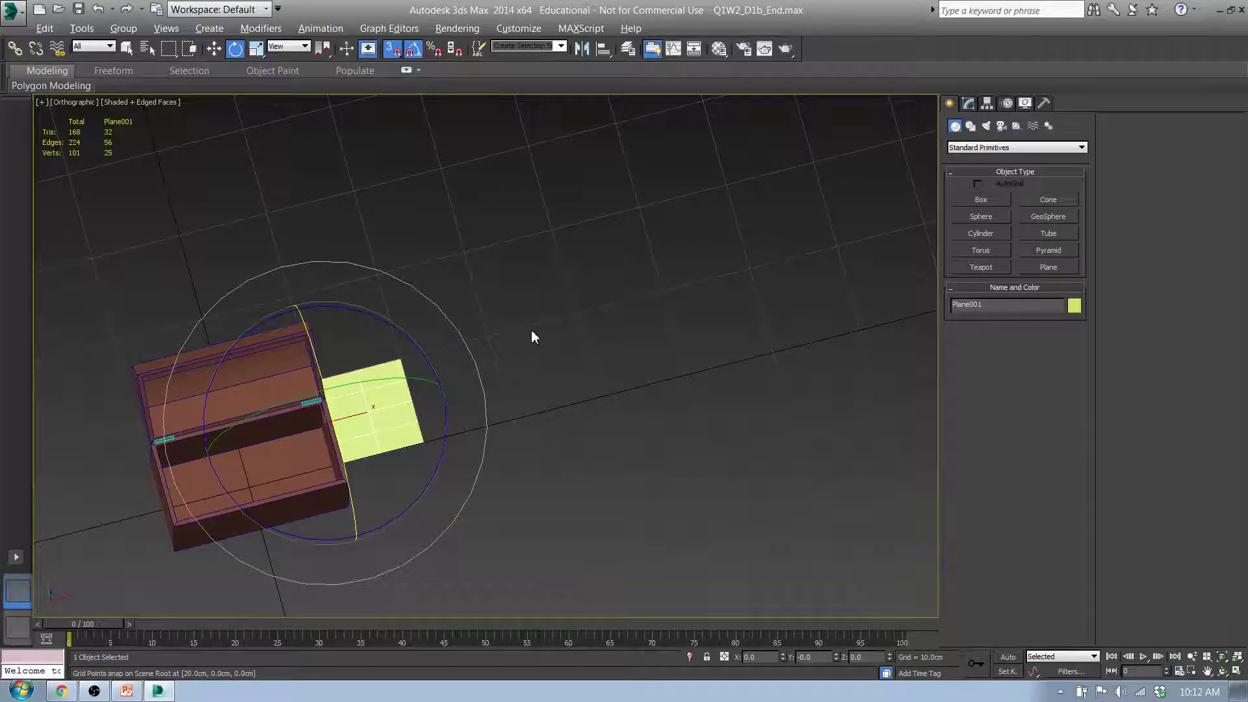
Step: Isolate Plane001, reselect it, and show its parameters in the Modify panel
key(alt+q)
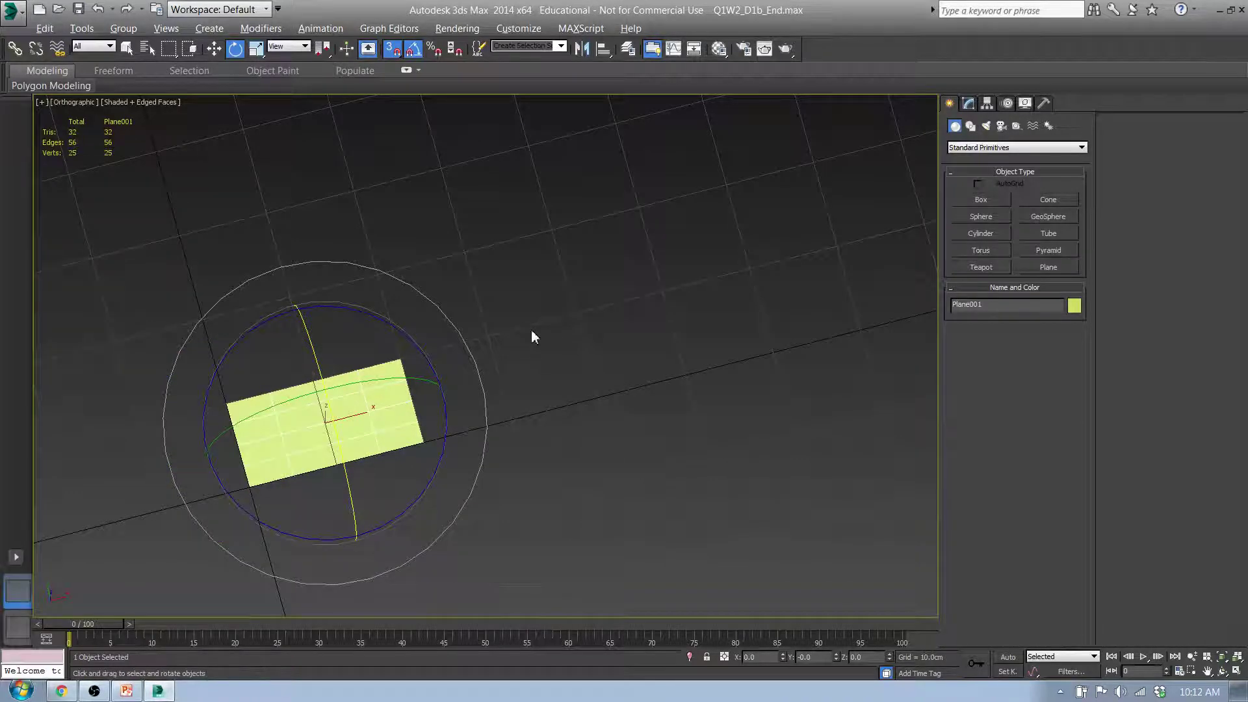
middle_drag(326, 451, 633, 377)
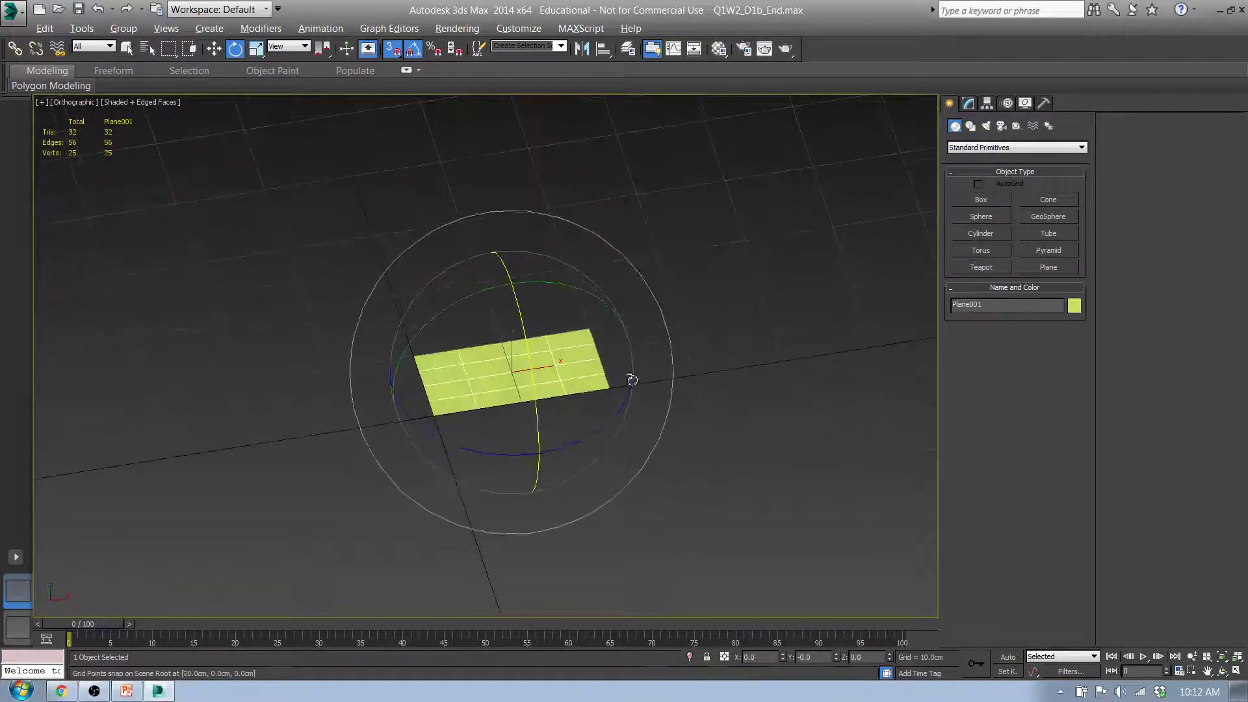
click(246, 409)
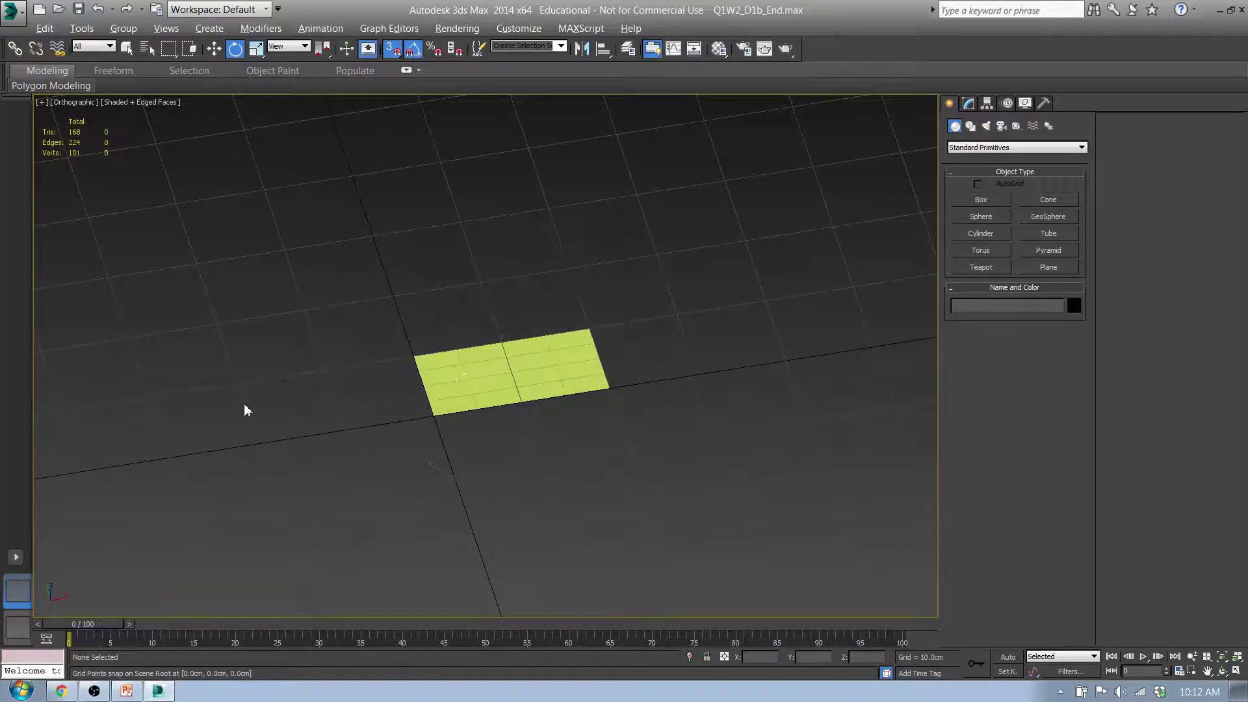
click(532, 371)
scroll(458, 389, up, 5)
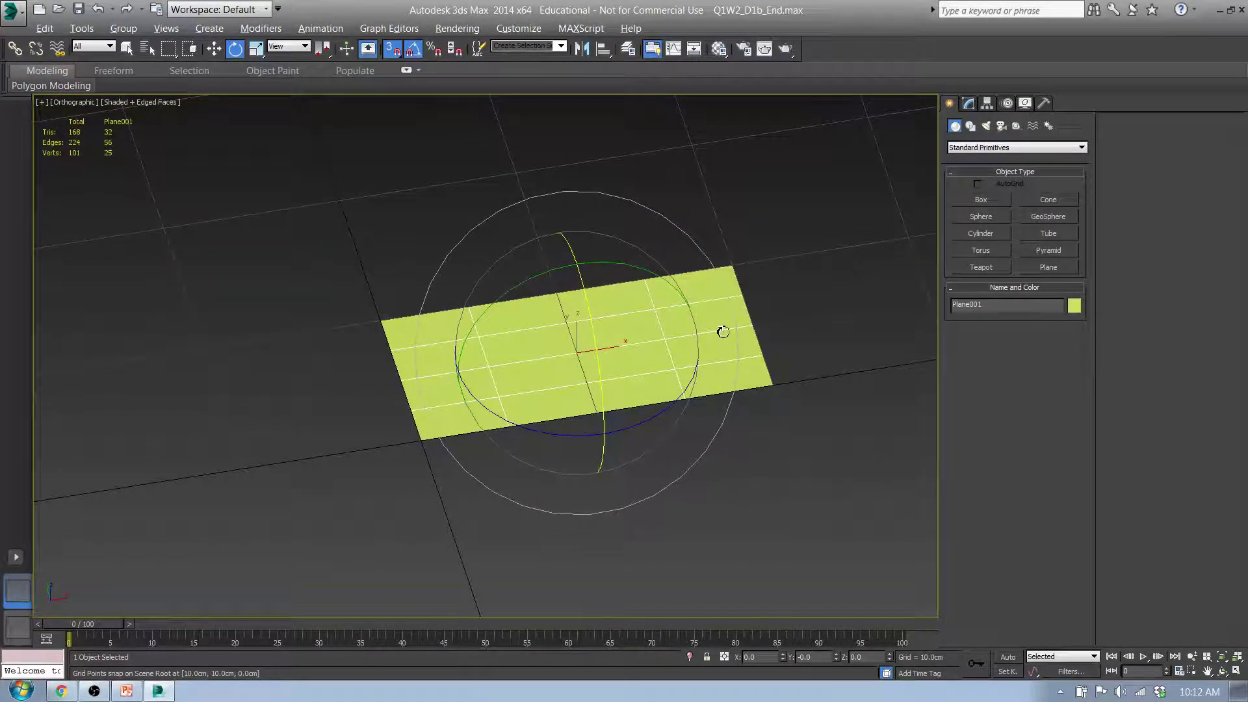
click(969, 104)
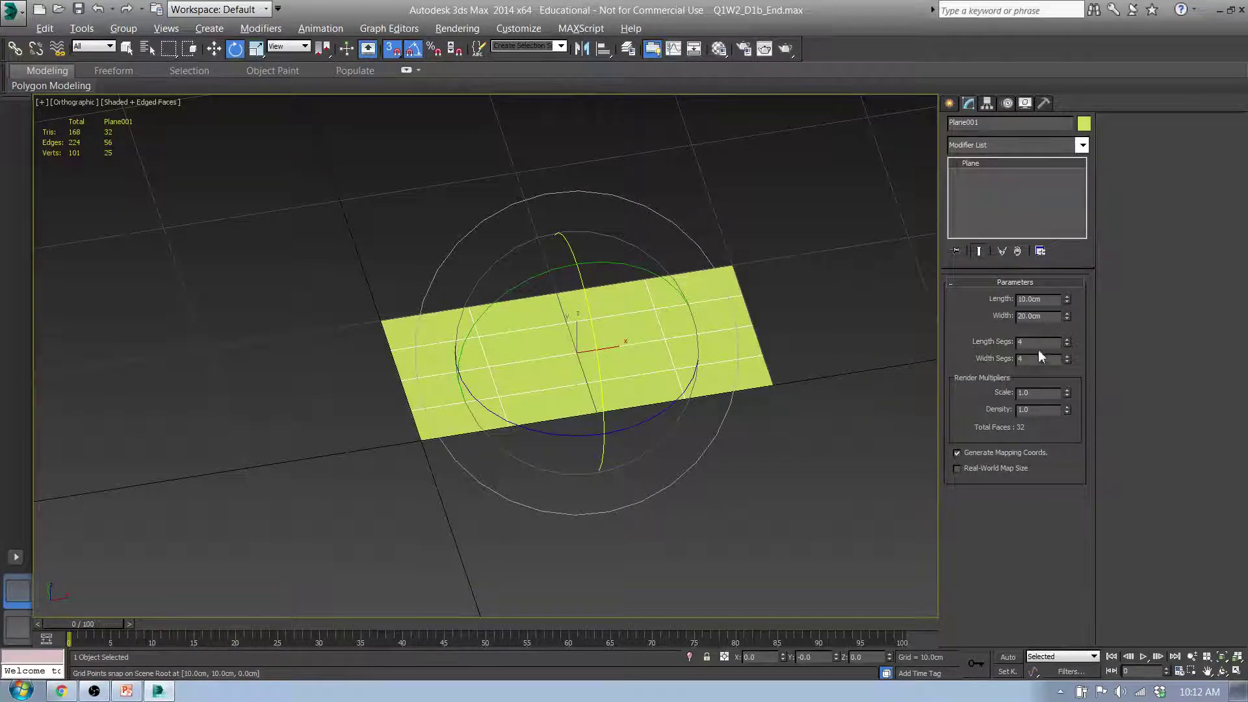
Step: Set Plane001 to 20 length segments and 40 width segments
drag(1044, 342, 985, 341)
text(20)
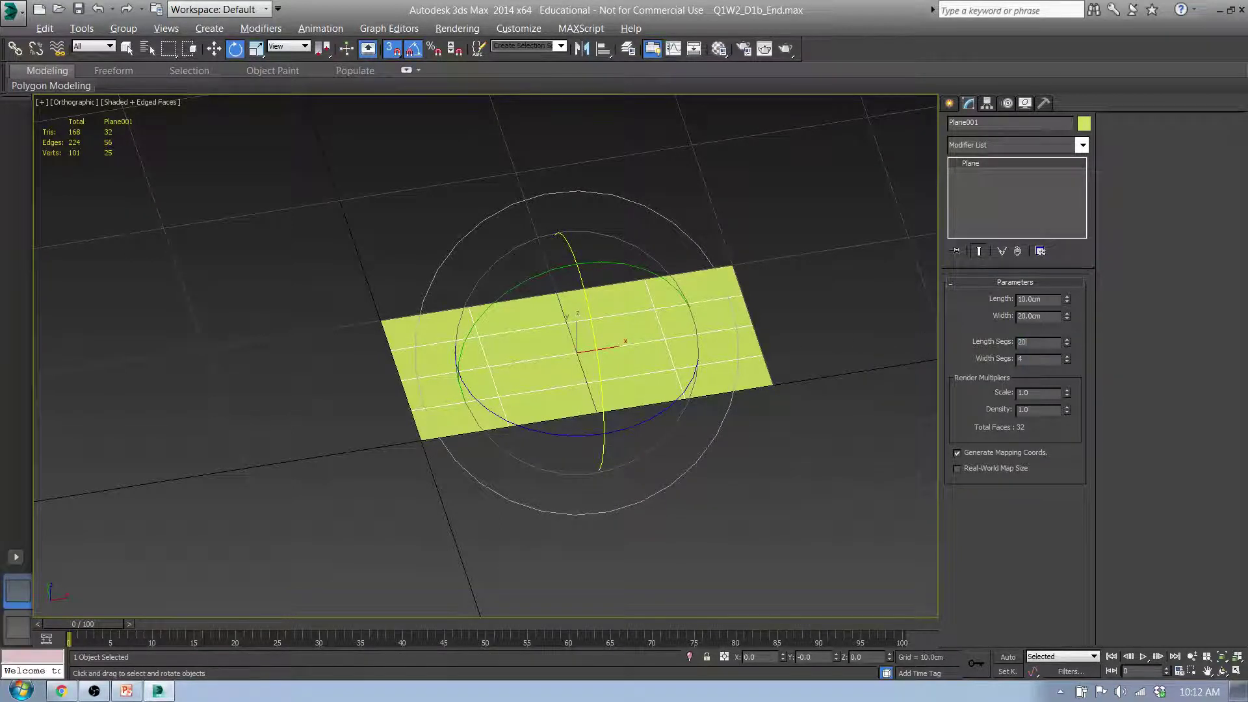
drag(1031, 361, 964, 364)
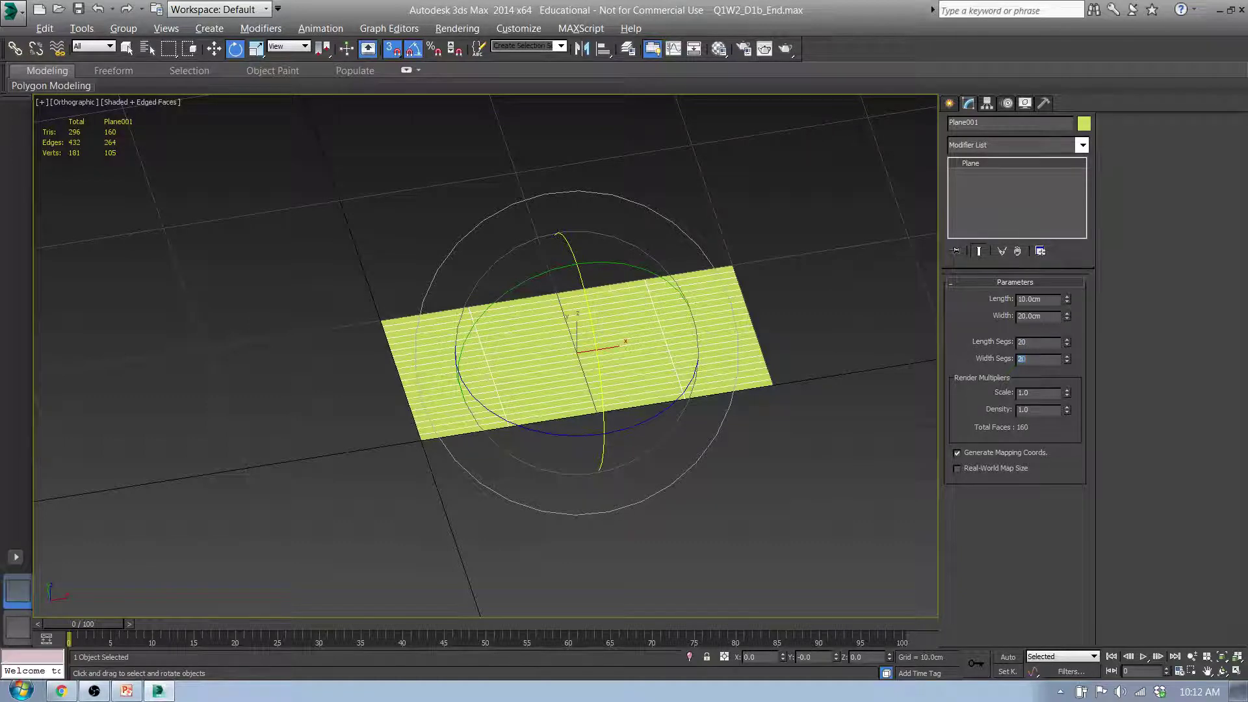
text(20)
key(Return)
scroll(618, 287, up, 5)
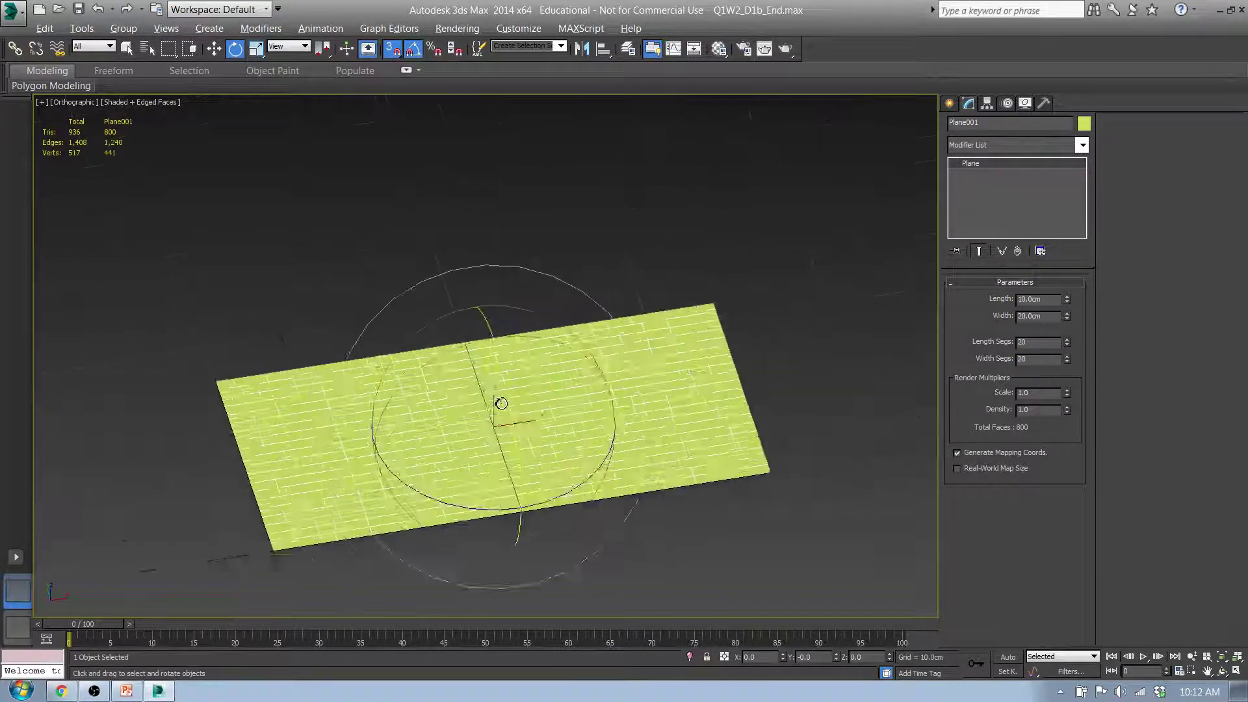
middle_drag(546, 409, 530, 279)
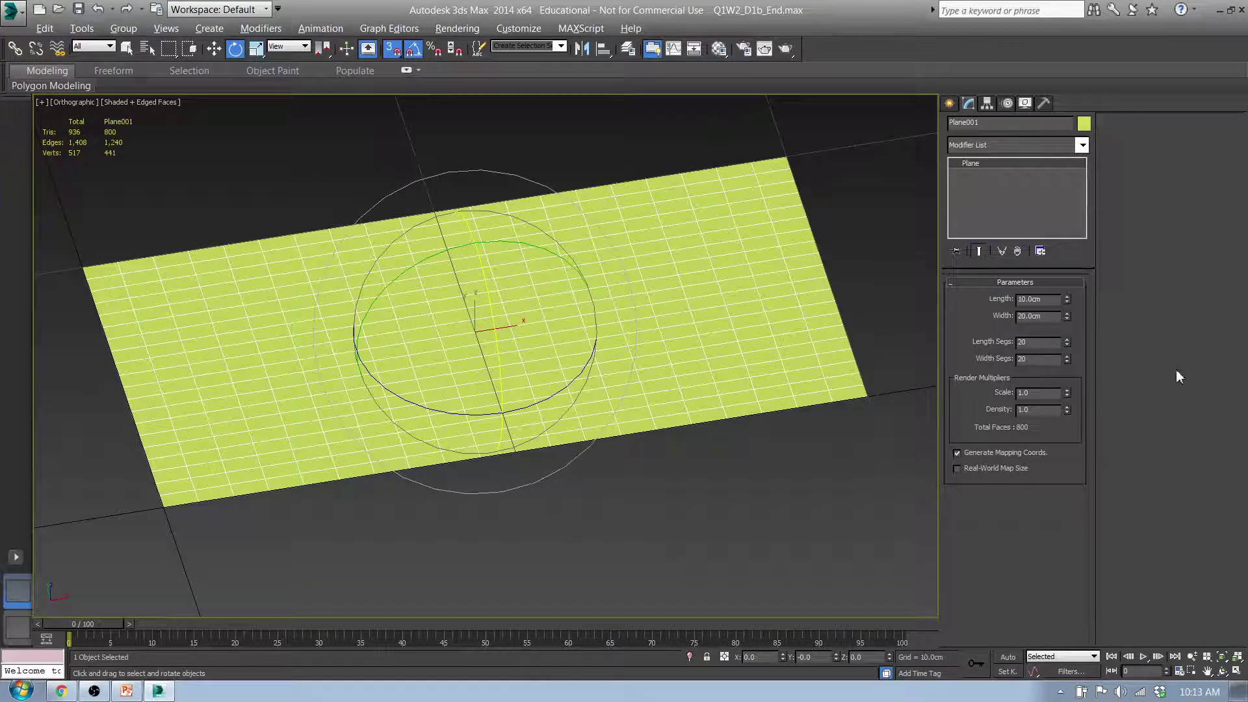
click(1018, 359)
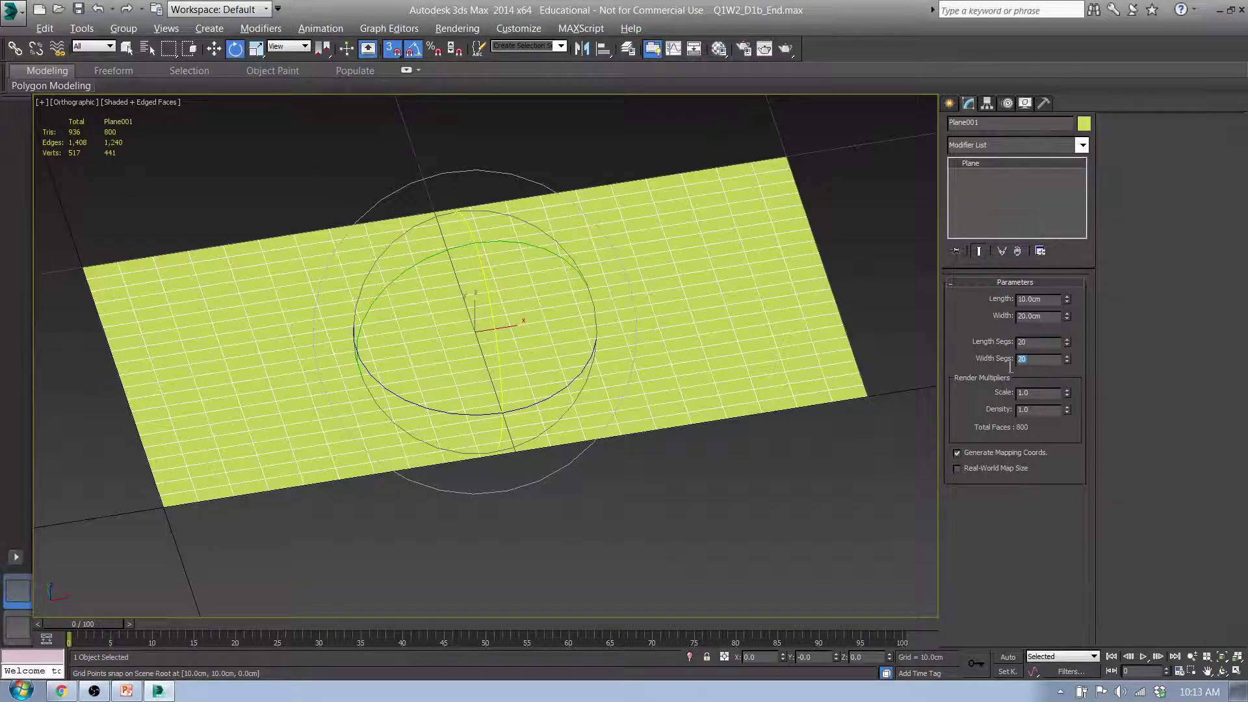
text(40)
key(Return)
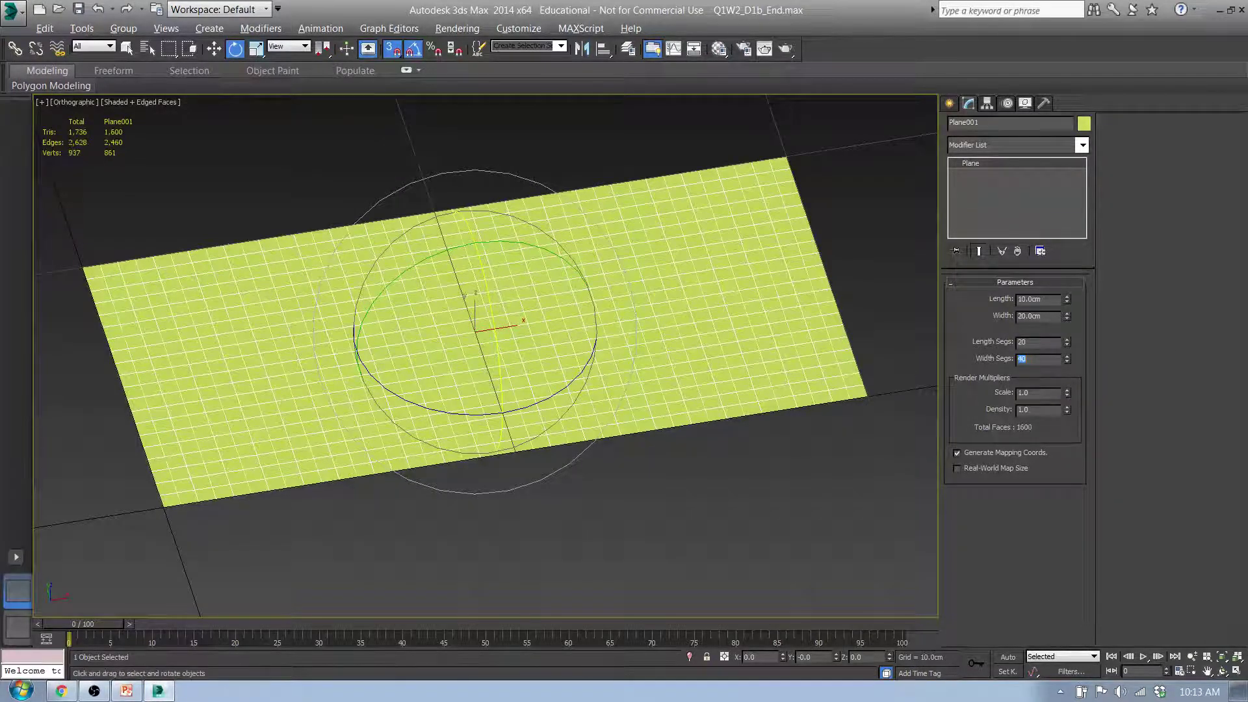
Step: Convert Plane001 to an Editable Poly with Alt+Ctrl+P
alt+middle_drag(727, 191, 575, 330)
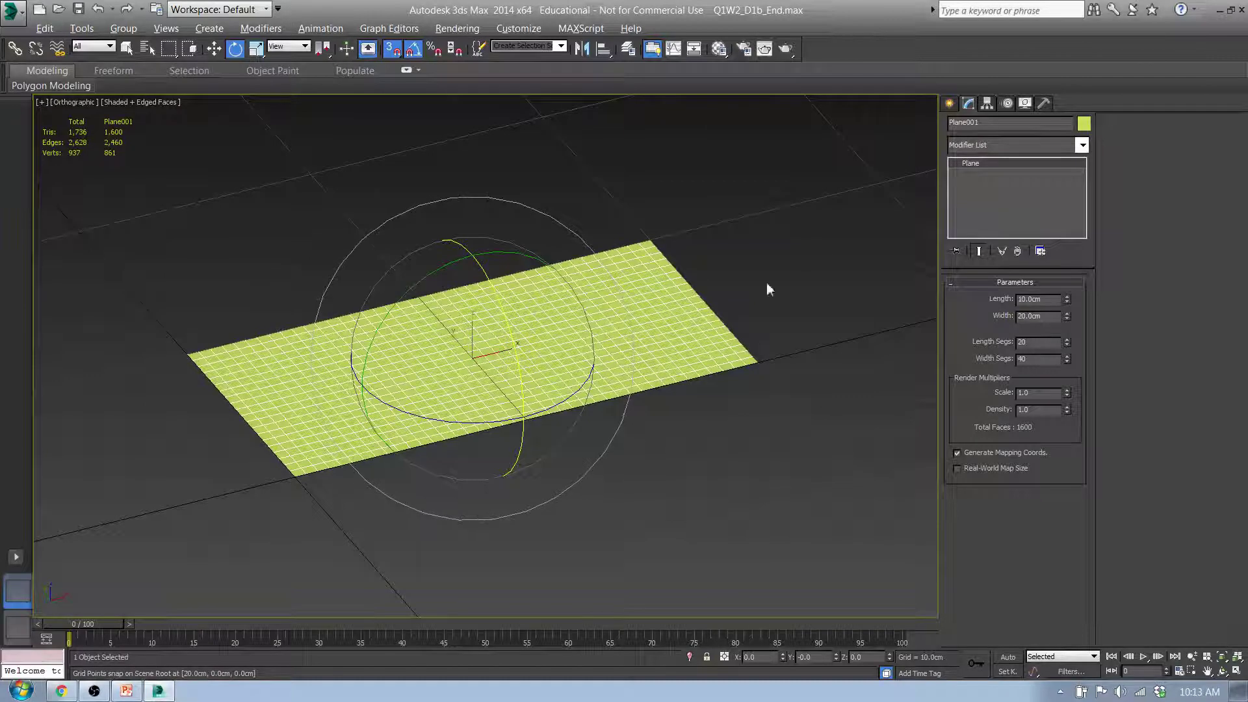
alt+middle_drag(395, 372, 450, 381)
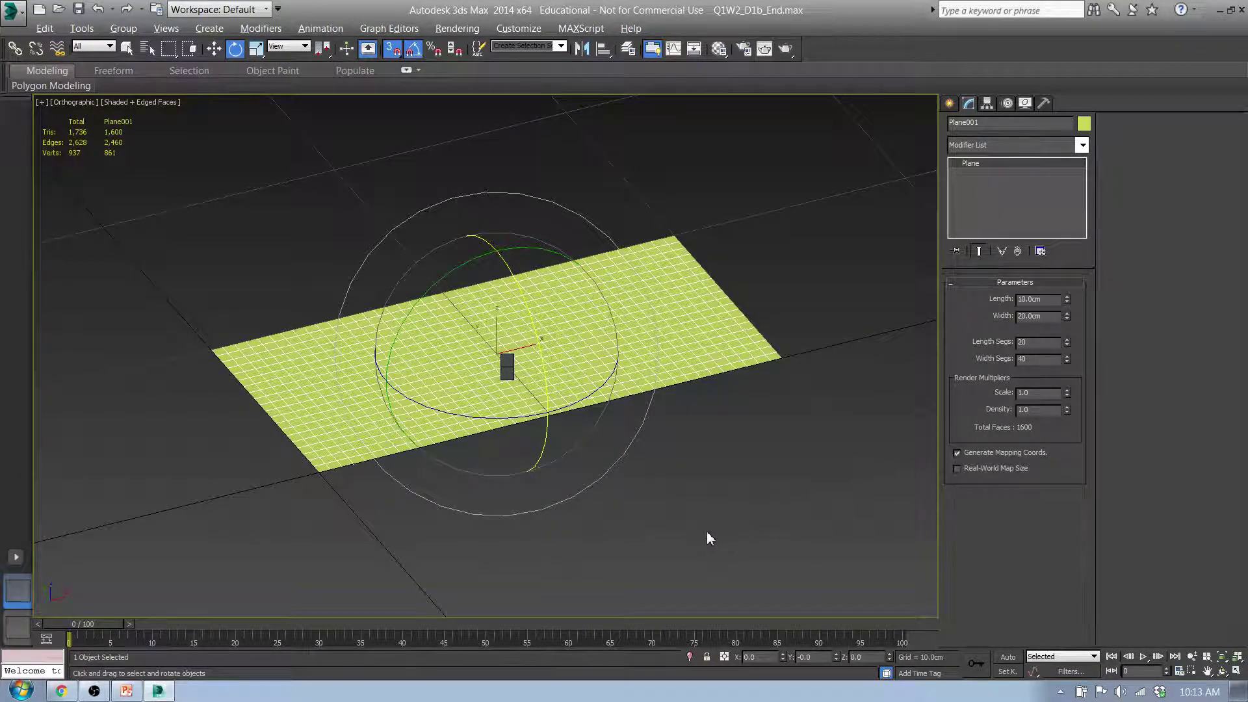
key(alt+ctrl+p)
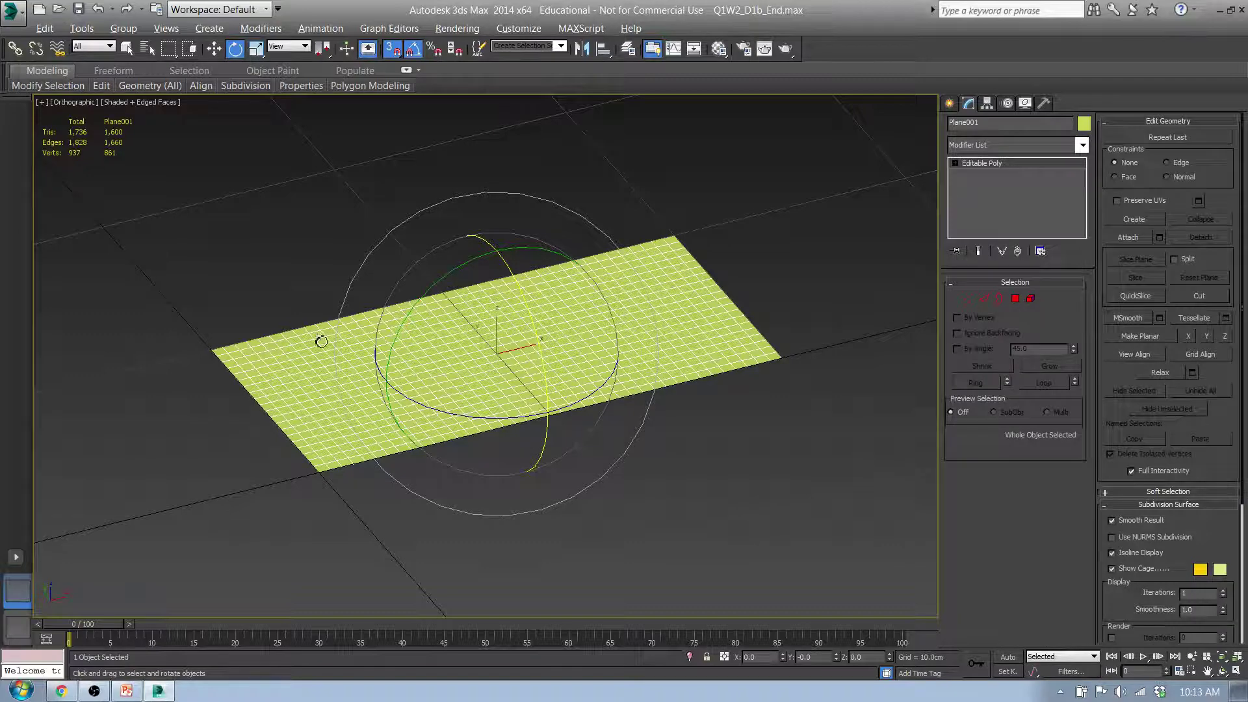
Step: Enter Vertex sub-object mode and try several marquee vertex selections
click(965, 300)
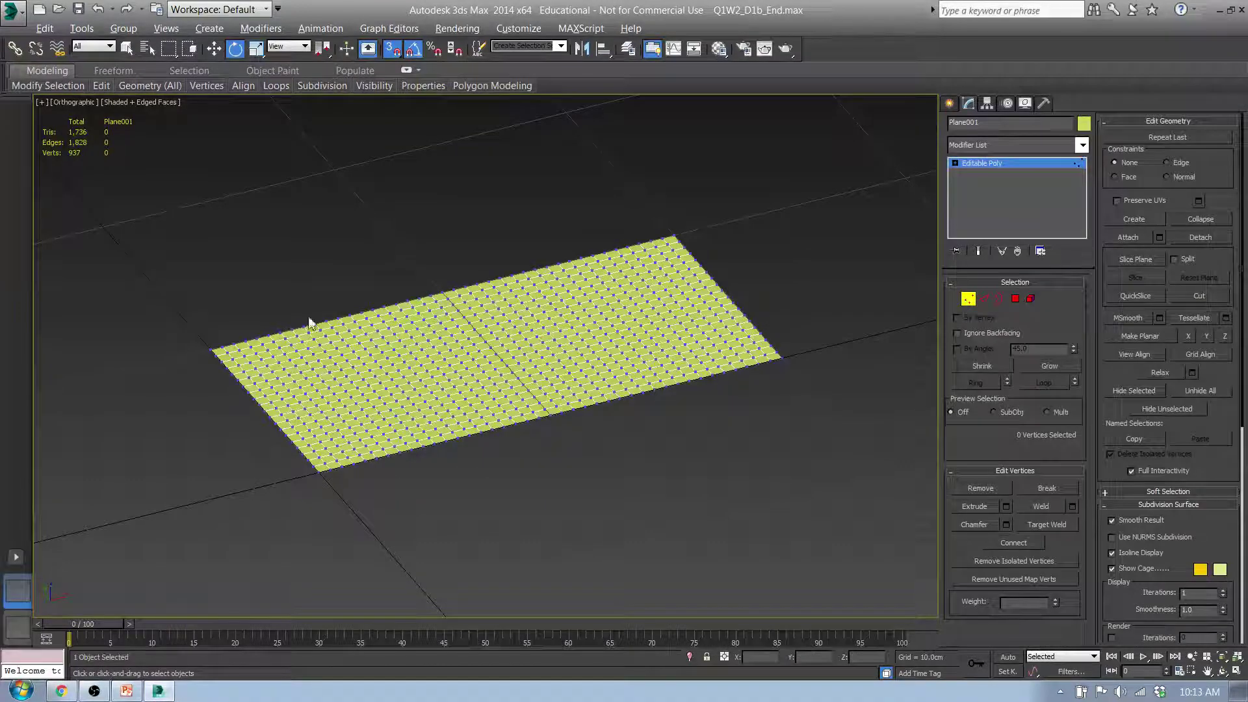
drag(373, 236, 578, 466)
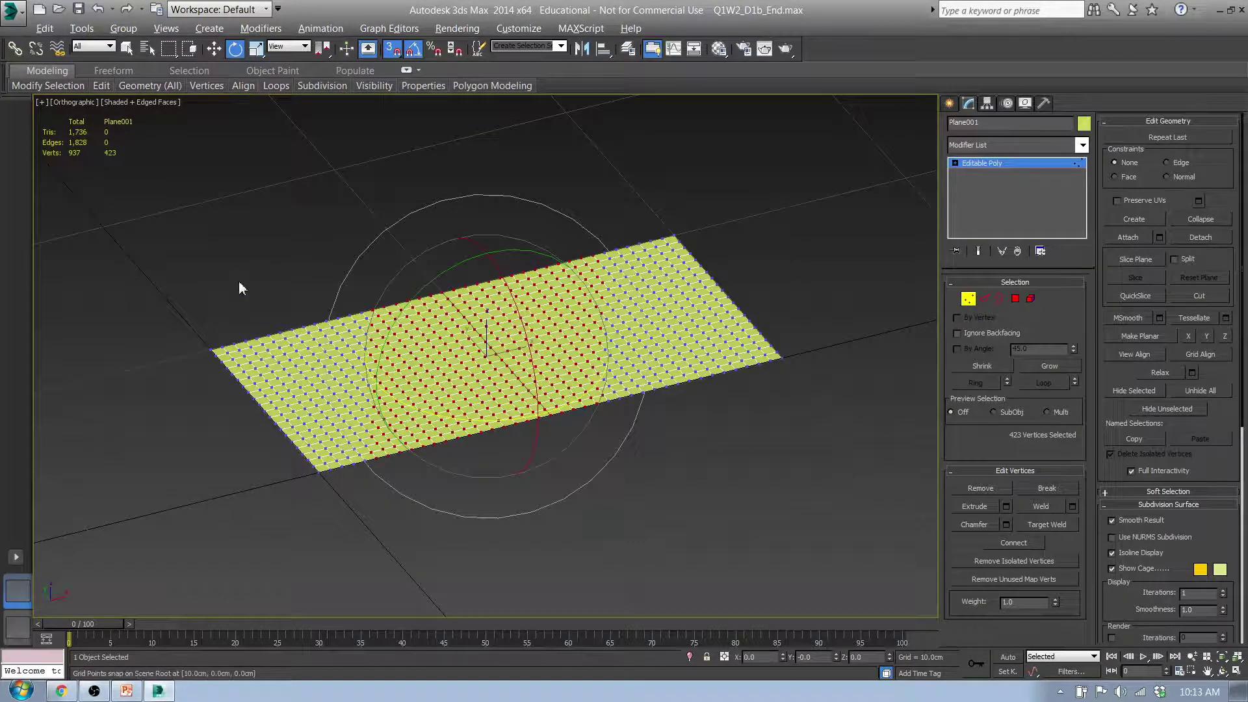
drag(221, 332, 279, 407)
drag(450, 213, 712, 501)
drag(284, 259, 390, 389)
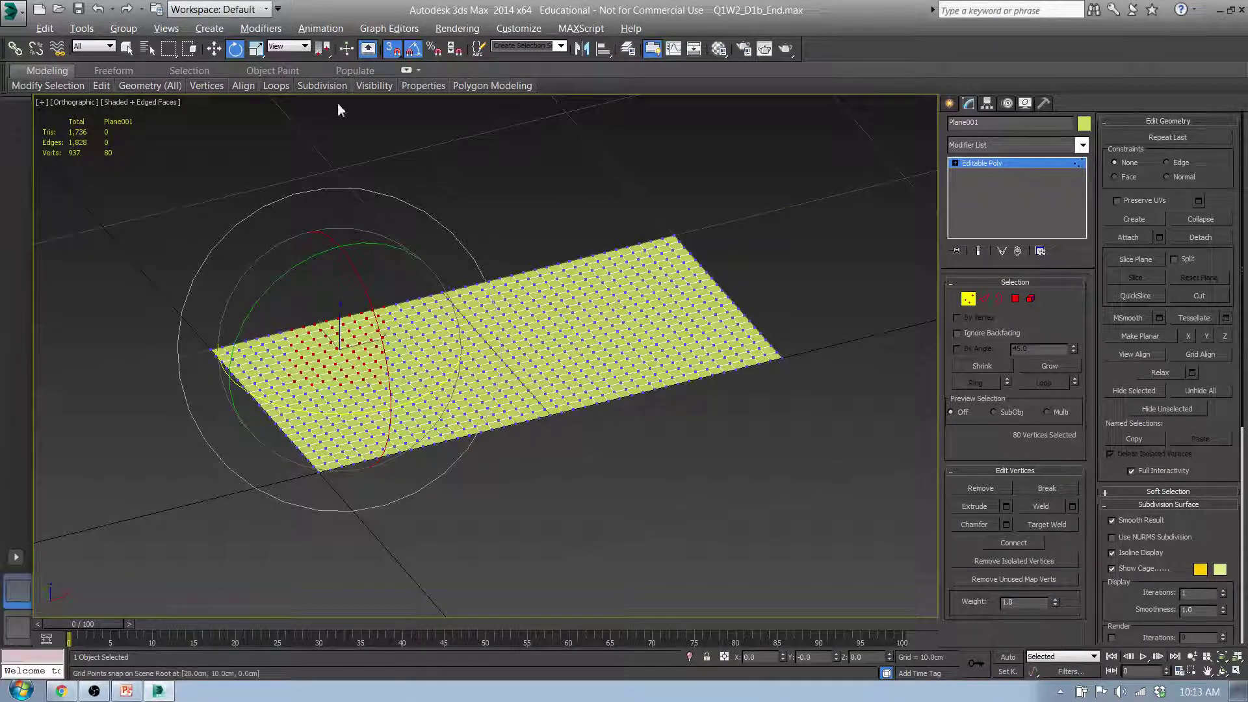
Step: Choose Paint Selection Region, test painting vertices, then clear the selection
click(172, 56)
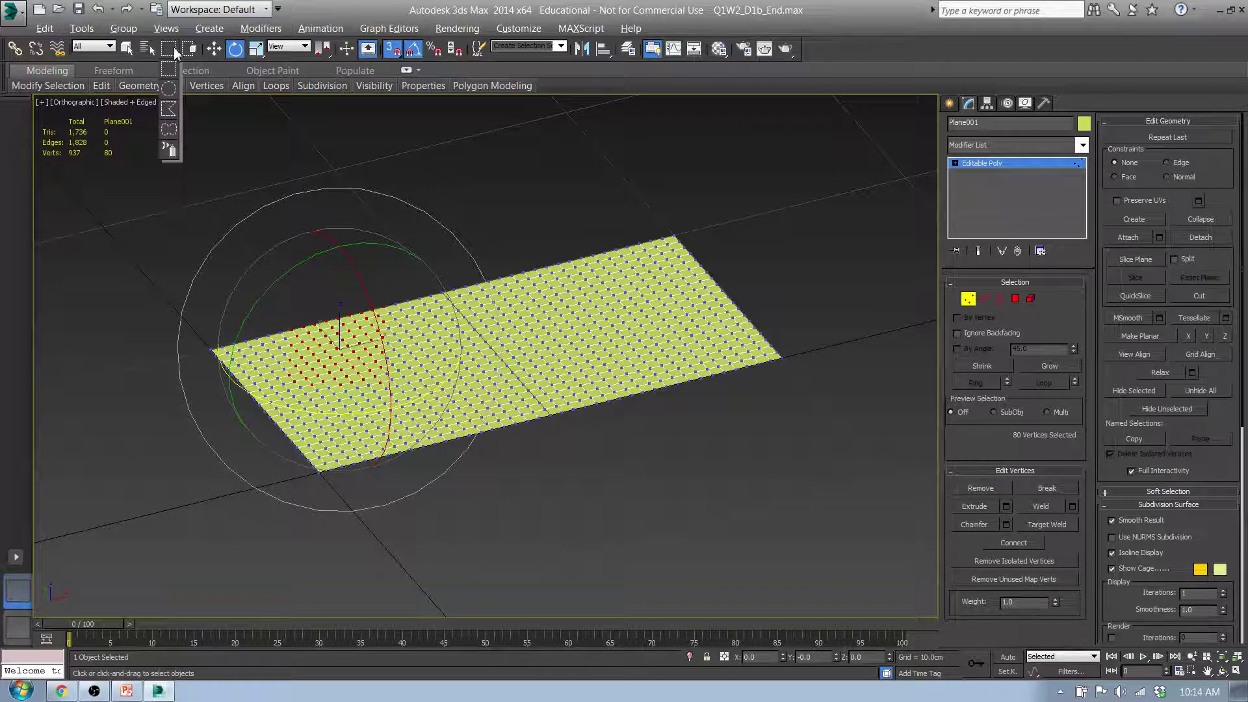
drag(176, 52, 173, 158)
click(508, 166)
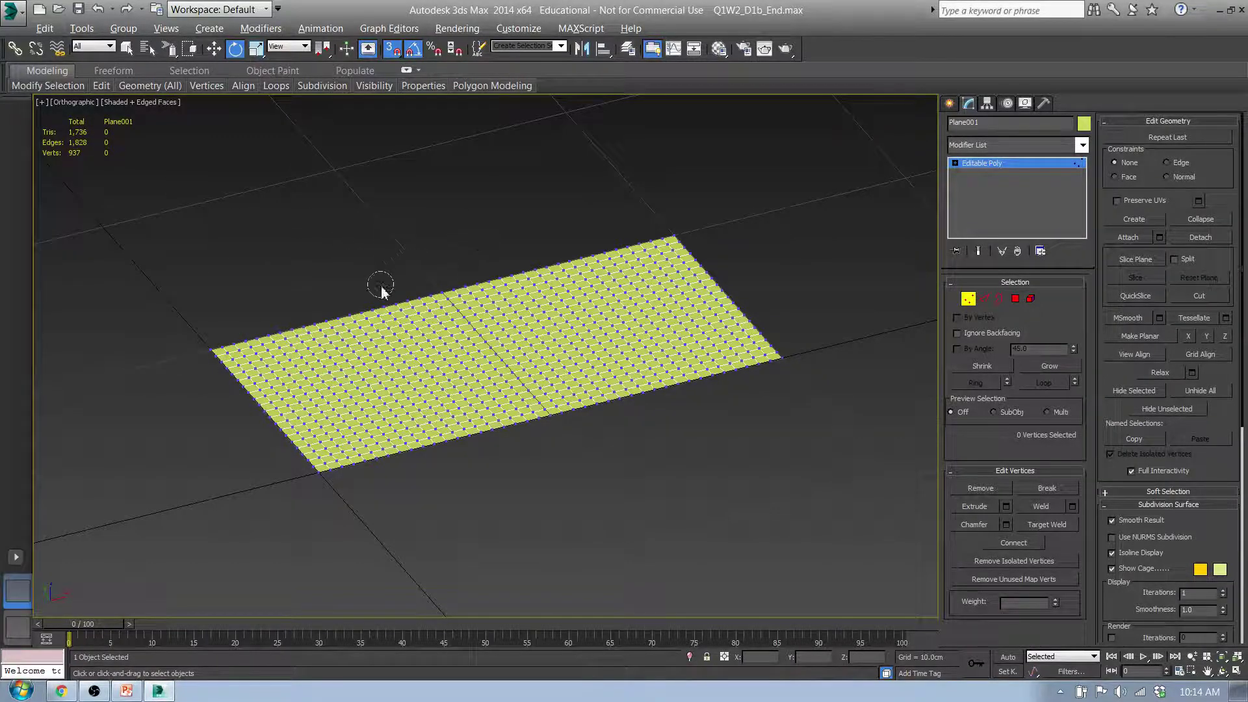
mouse_move(387, 301)
mouse_down()
mouse_move(590, 252)
mouse_move(565, 306)
mouse_move(400, 390)
mouse_up()
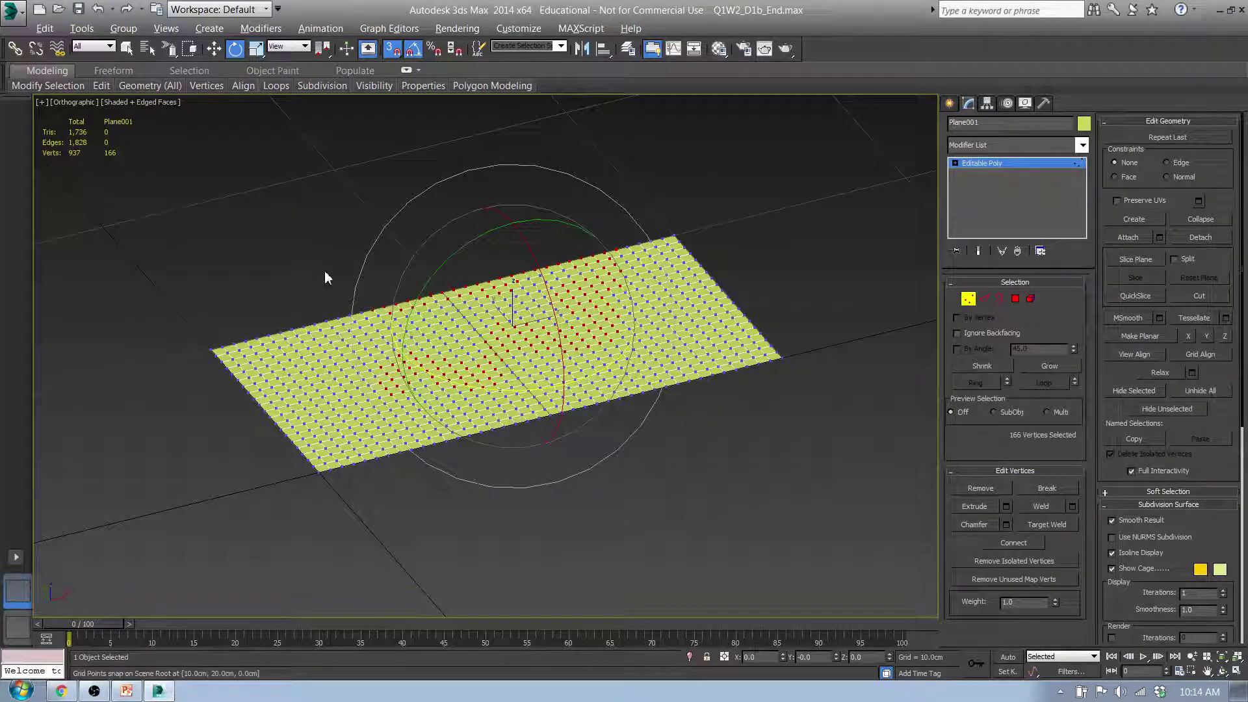
click(299, 273)
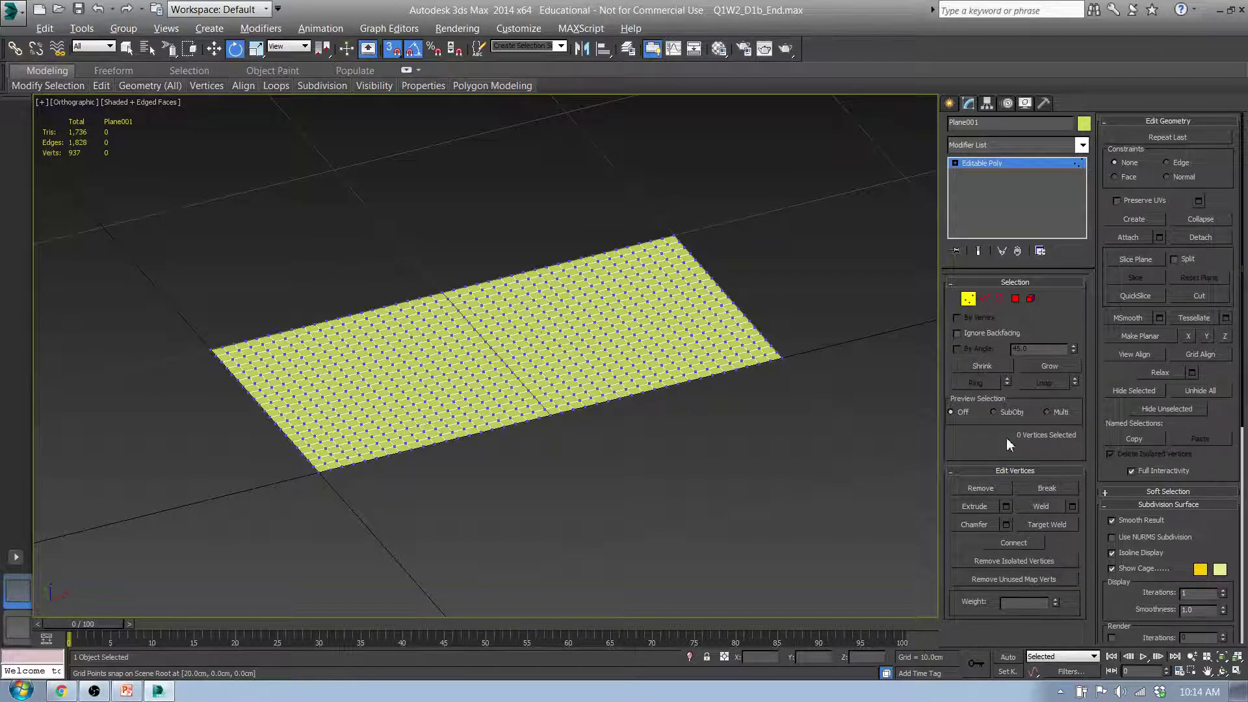
mouse_move(644, 333)
middle_down()
mouse_move(613, 355)
mouse_move(630, 348)
middle_up()
Step: In Top view, zoom in and paint-select two rows of vertices across the plane's centre
key(t)
middle_drag(510, 359, 483, 388)
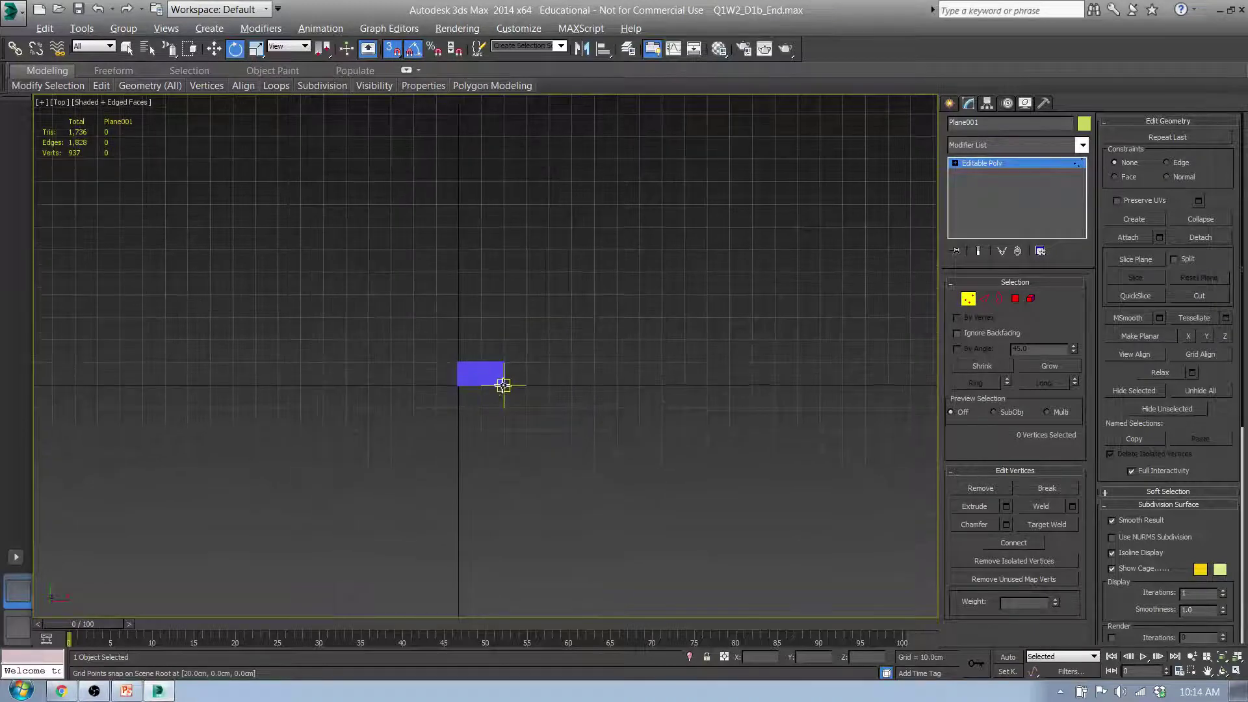
scroll(482, 381, up, 10)
middle_drag(627, 343, 564, 377)
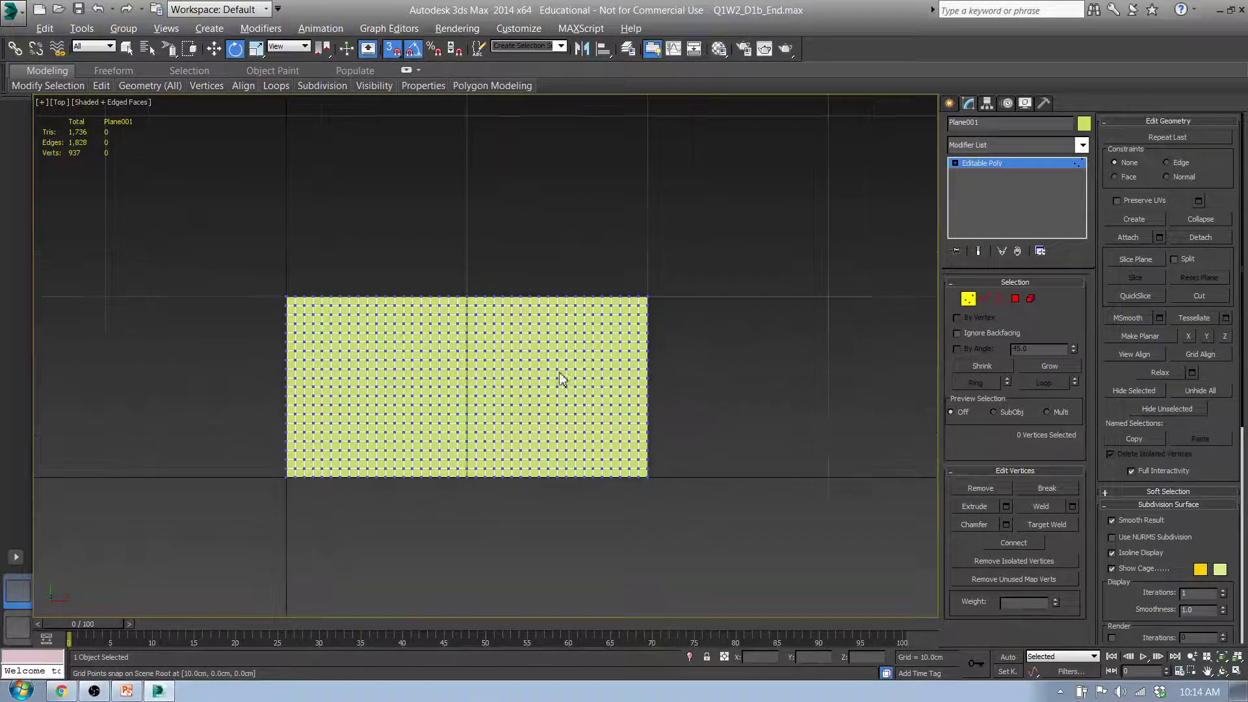
scroll(563, 378, up, 3)
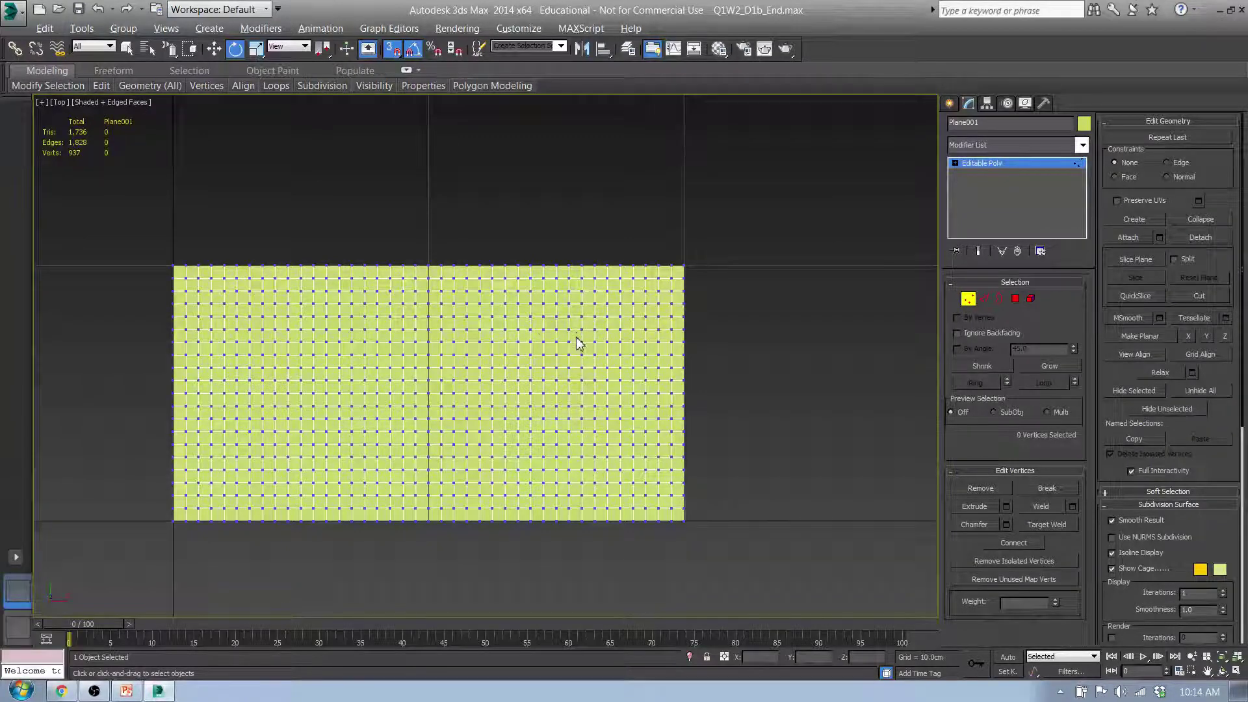
mouse_move(577, 341)
mouse_down()
mouse_move(347, 341)
mouse_move(236, 398)
mouse_move(284, 411)
mouse_move(290, 440)
mouse_move(393, 423)
mouse_move(332, 392)
mouse_move(377, 376)
mouse_move(459, 419)
mouse_move(410, 369)
mouse_move(352, 369)
mouse_move(488, 376)
mouse_move(418, 437)
mouse_move(376, 449)
mouse_move(479, 460)
mouse_move(557, 416)
mouse_move(604, 435)
mouse_move(532, 390)
mouse_move(559, 348)
mouse_move(460, 438)
mouse_move(273, 462)
mouse_move(707, 489)
mouse_up()
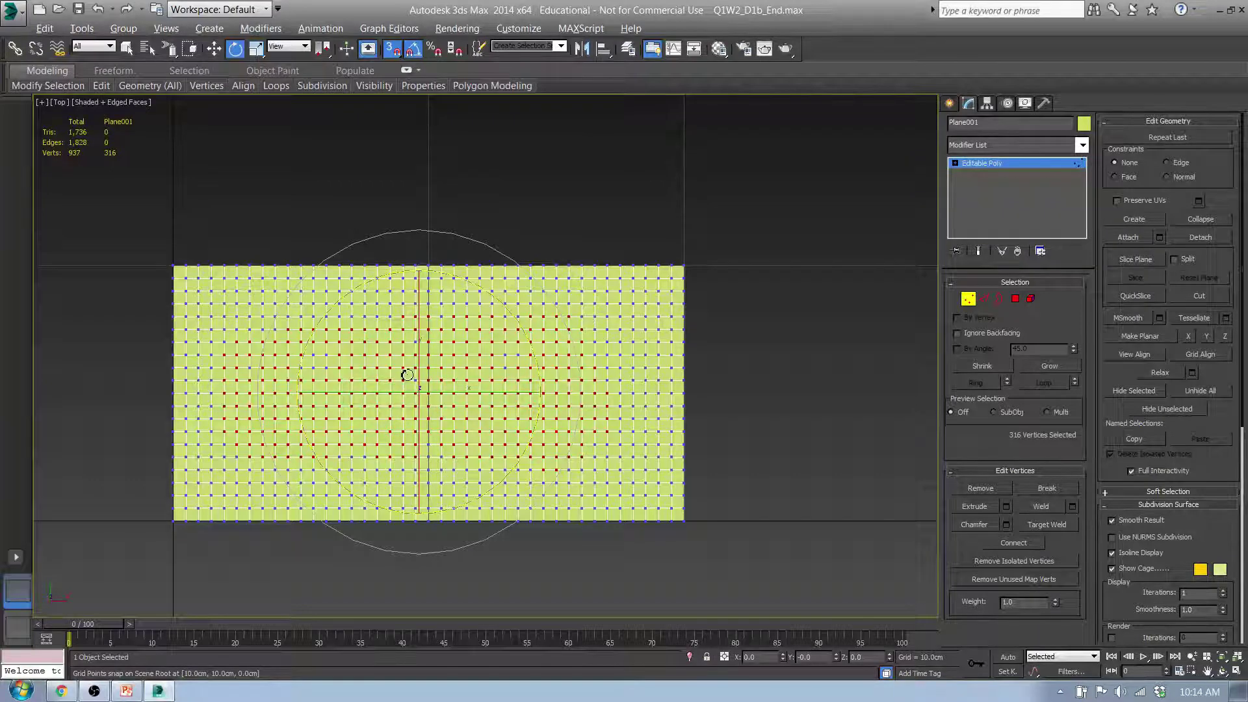
Step: Deselect the edge vertices, leaving a rough circular patch of 248 vertices
alt+drag(426, 408, 491, 368)
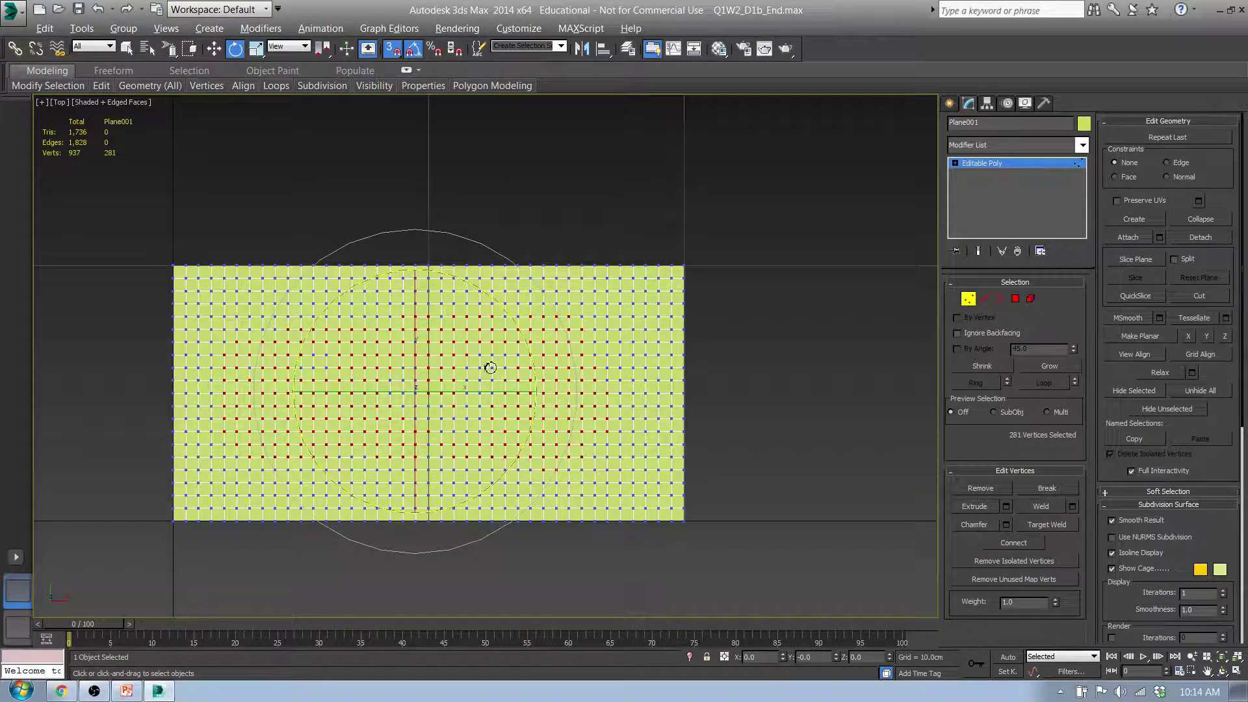
alt+drag(220, 317, 245, 370)
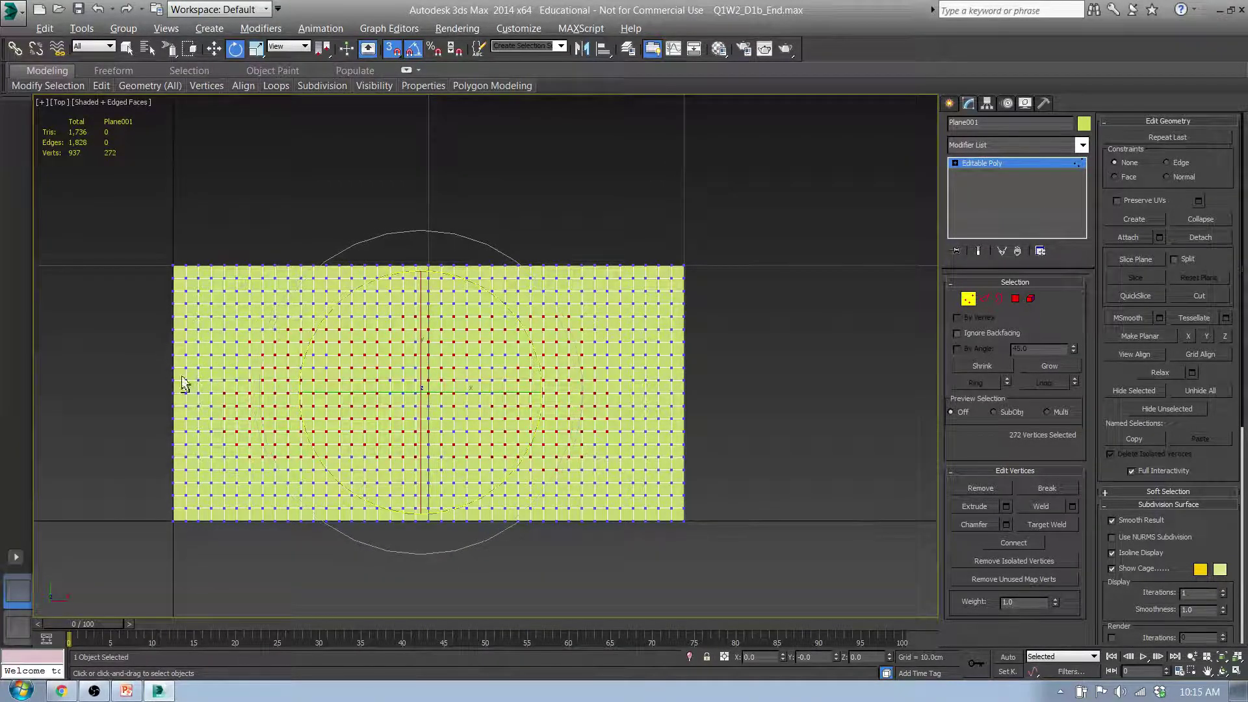
alt+drag(646, 464, 446, 395)
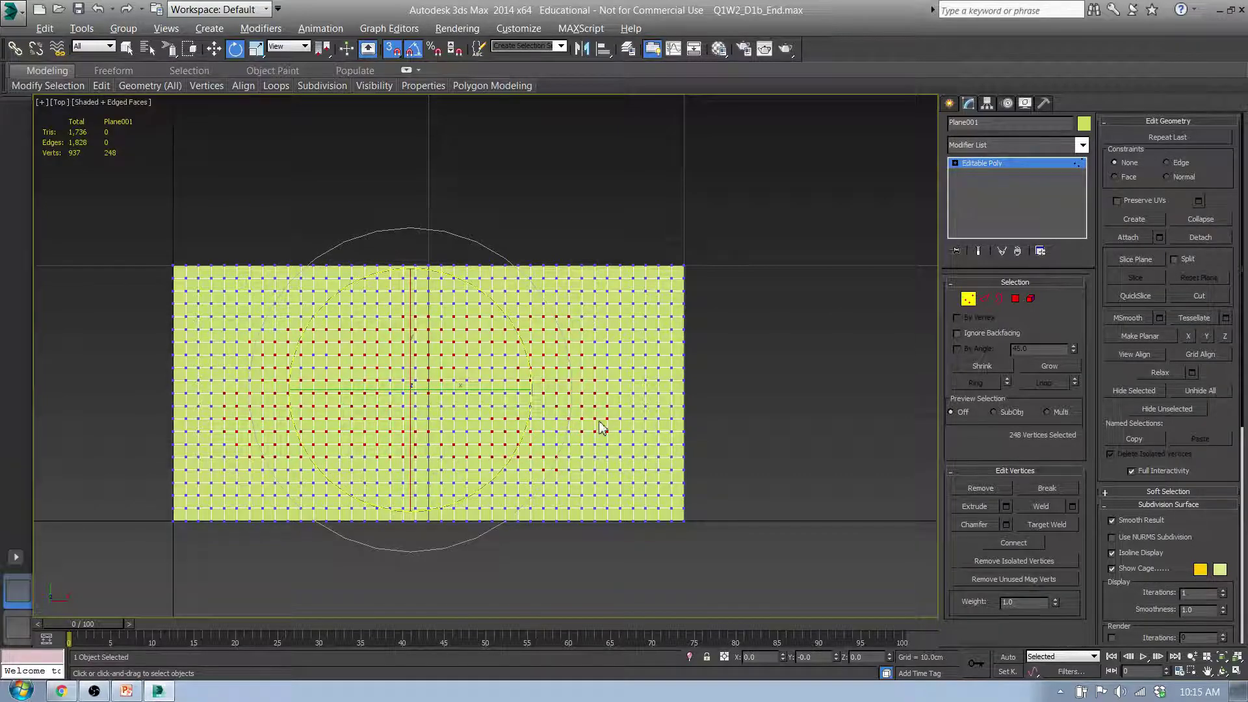
alt+middle_drag(504, 468, 440, 438)
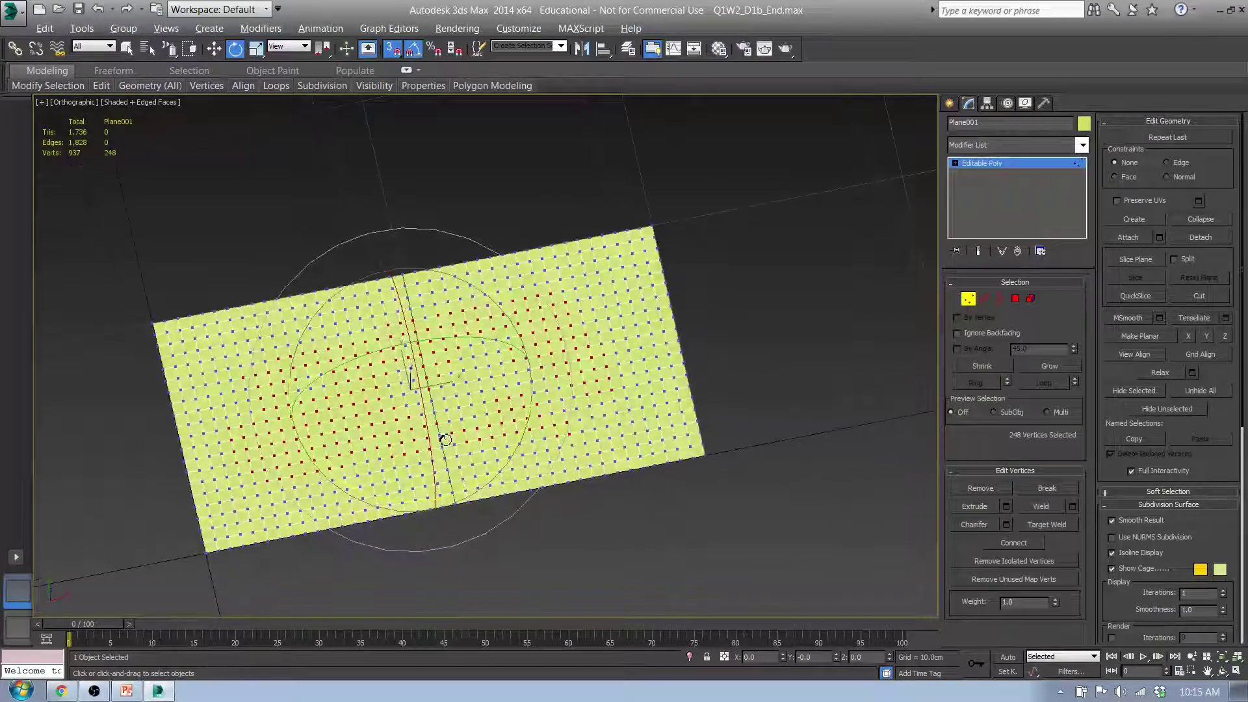
Step: Test-lift the selected vertices about 6 cm upward, then undo back to flat
key(t)
scroll(470, 450, up, 5)
middle_drag(554, 205, 454, 568)
scroll(560, 230, up, 3)
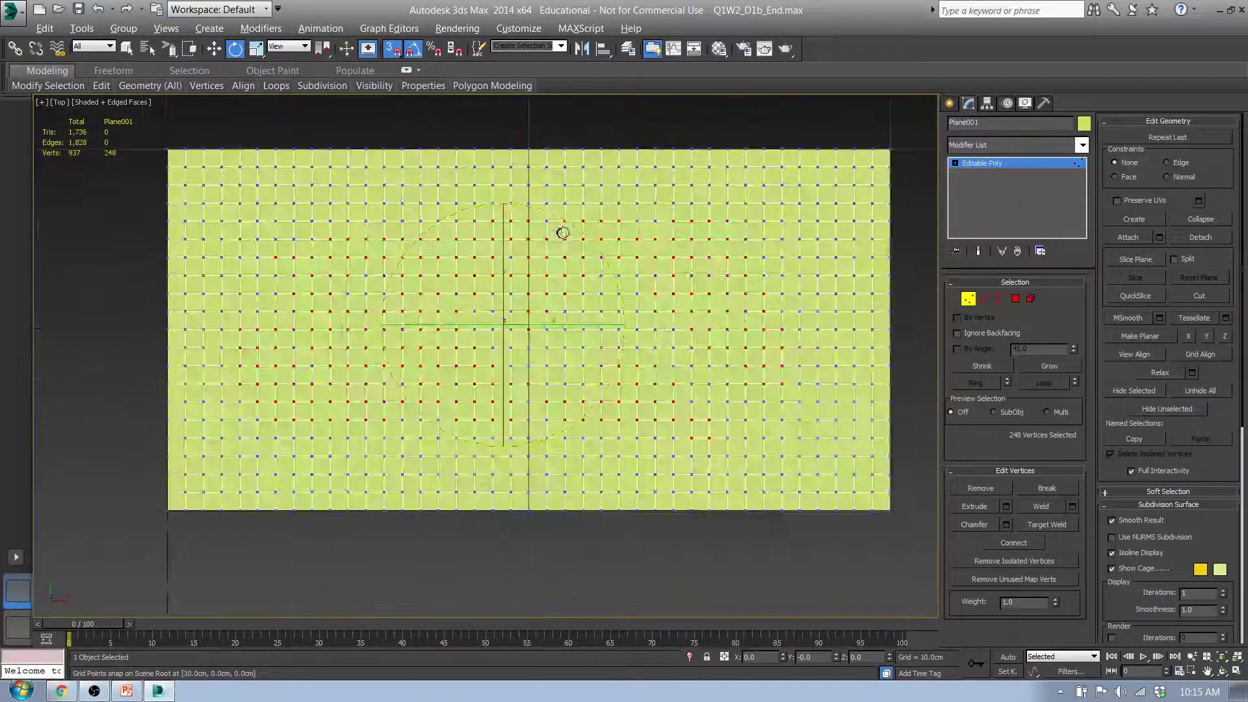
scroll(561, 257, down, 4)
scroll(563, 267, down, 2)
middle_drag(635, 212, 577, 279)
scroll(576, 276, up, 2)
scroll(592, 281, down, 4)
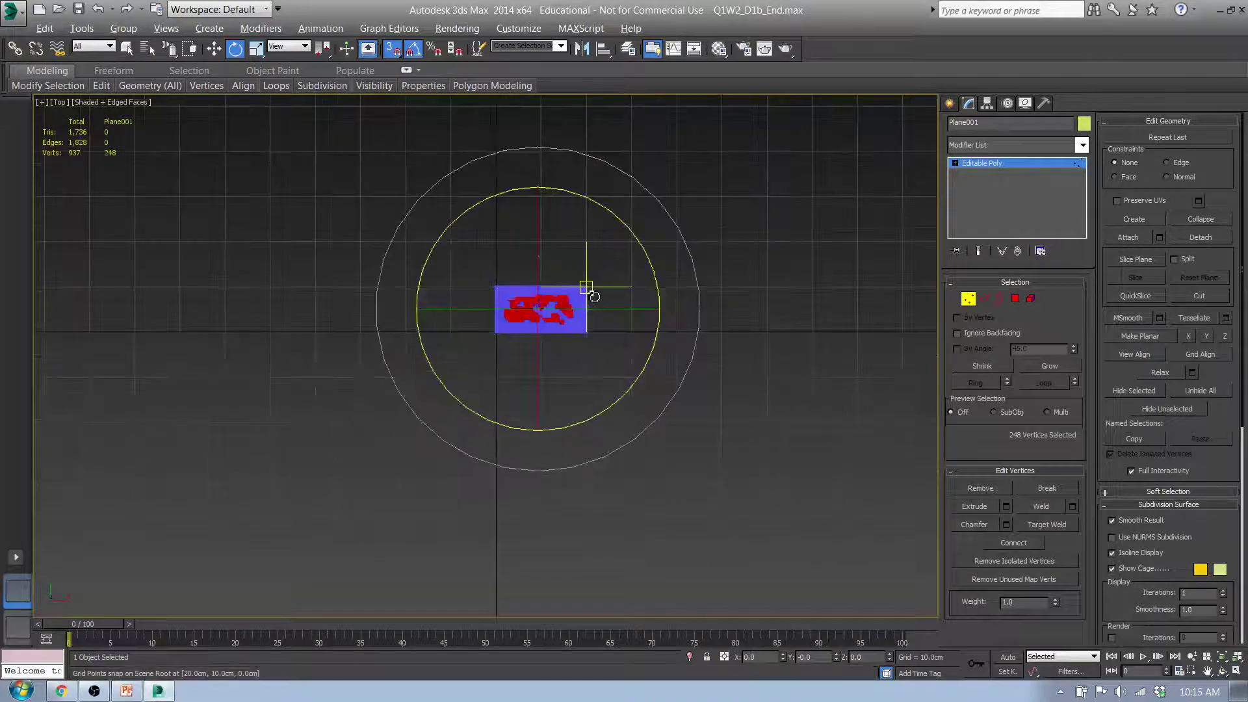
scroll(563, 315, up, 2)
scroll(563, 304, up, 5)
middle_drag(445, 393, 536, 414)
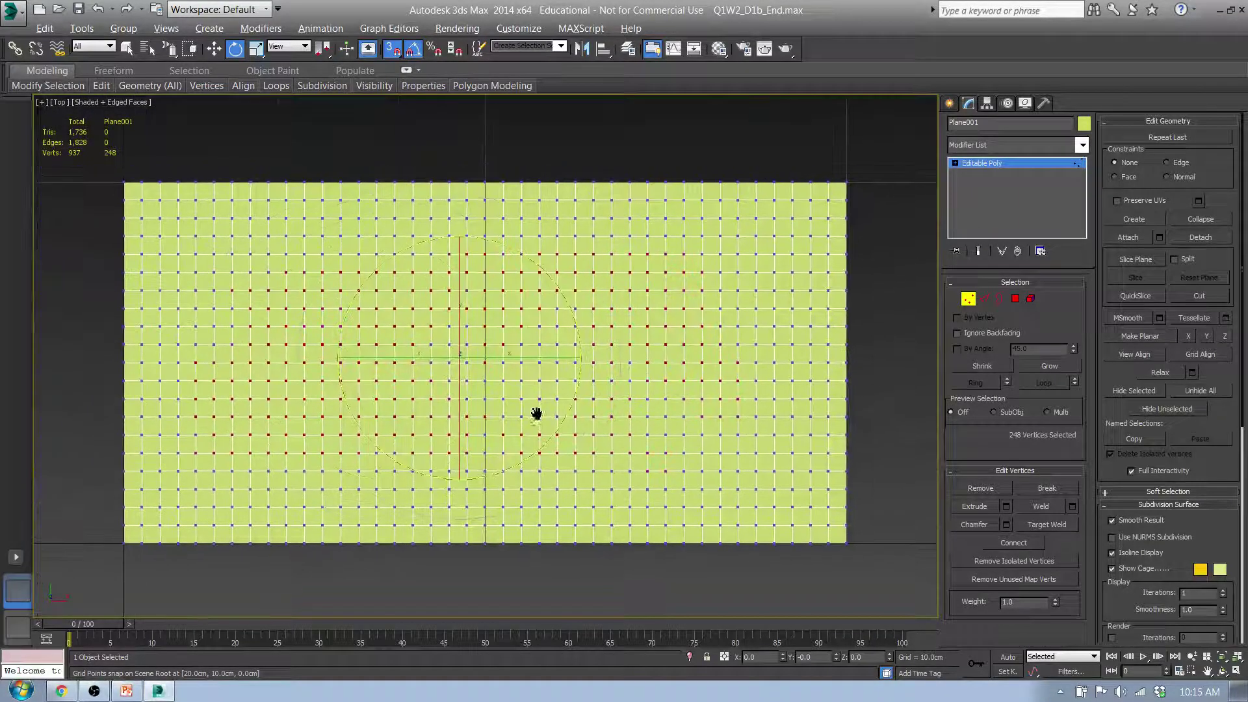
alt+middle_drag(552, 494, 501, 377)
key(w)
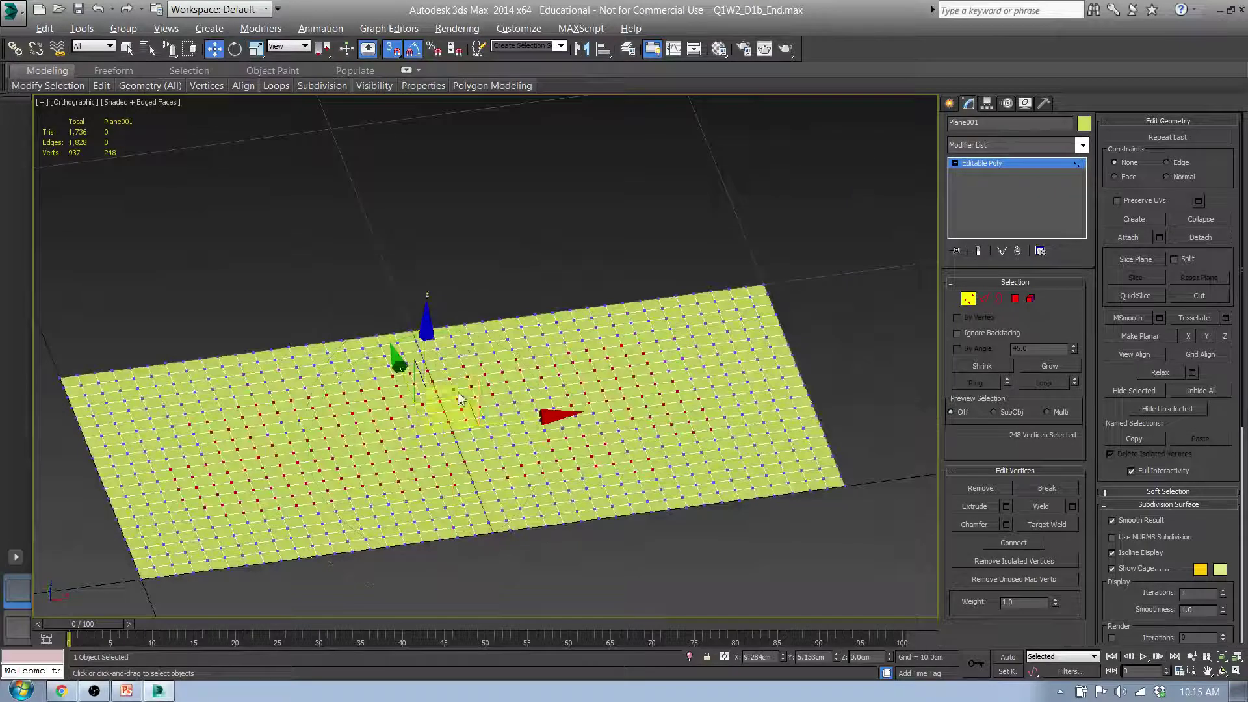
scroll(469, 361, down, 5)
drag(445, 333, 580, 295)
mouse_move(580, 295)
alt+middle_down()
mouse_move(573, 344)
mouse_move(568, 306)
alt+middle_up()
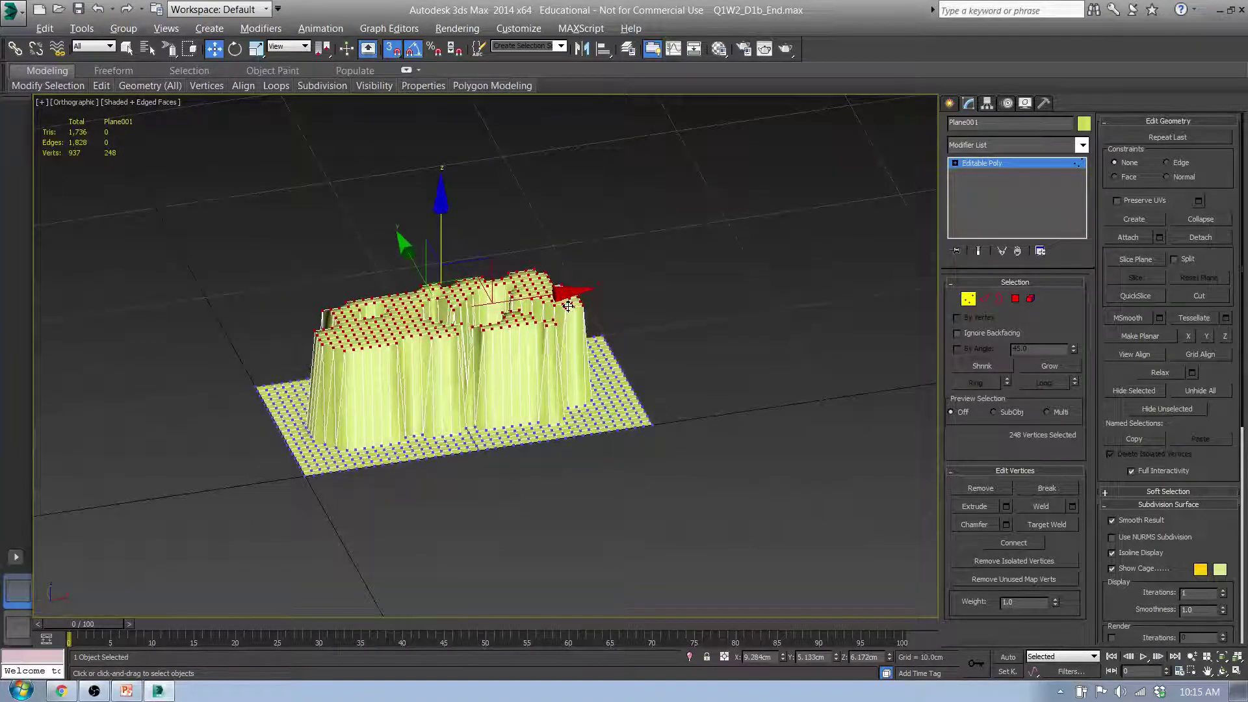
key(ctrl+z)
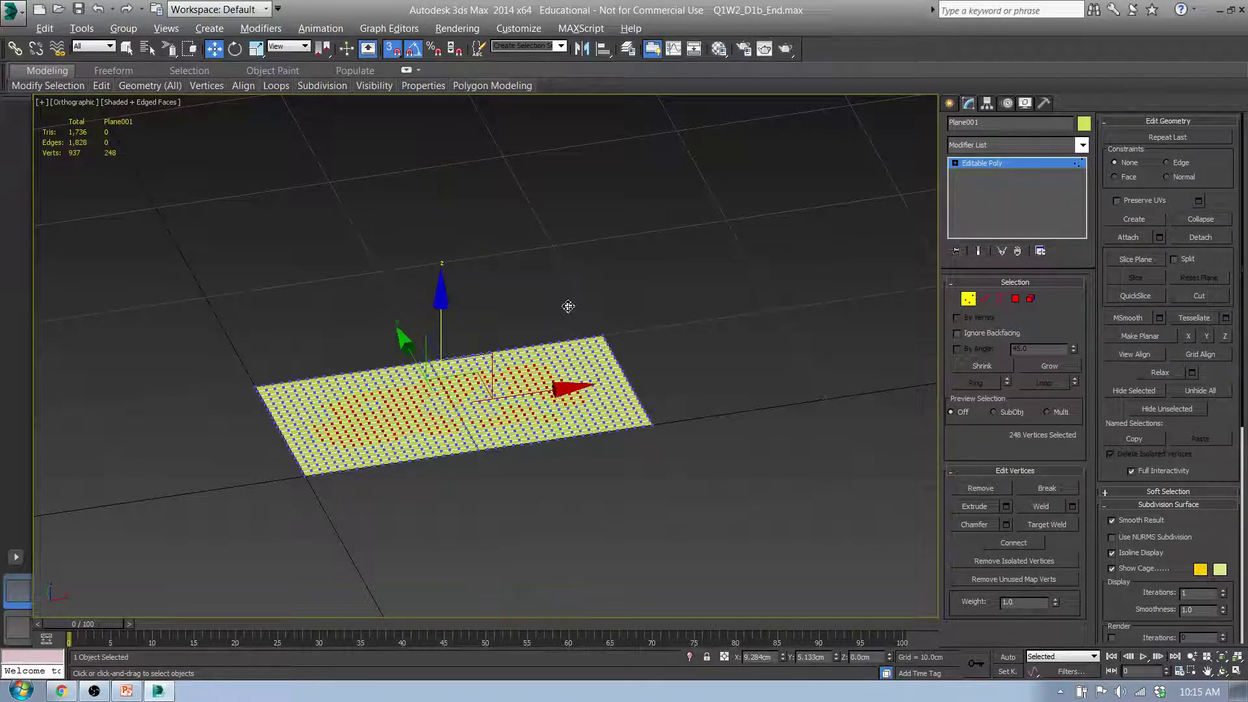
Step: Turn off Snaps Toggle, raise the vertices into blocks, and undo to flatten again
scroll(399, 306, up, 5)
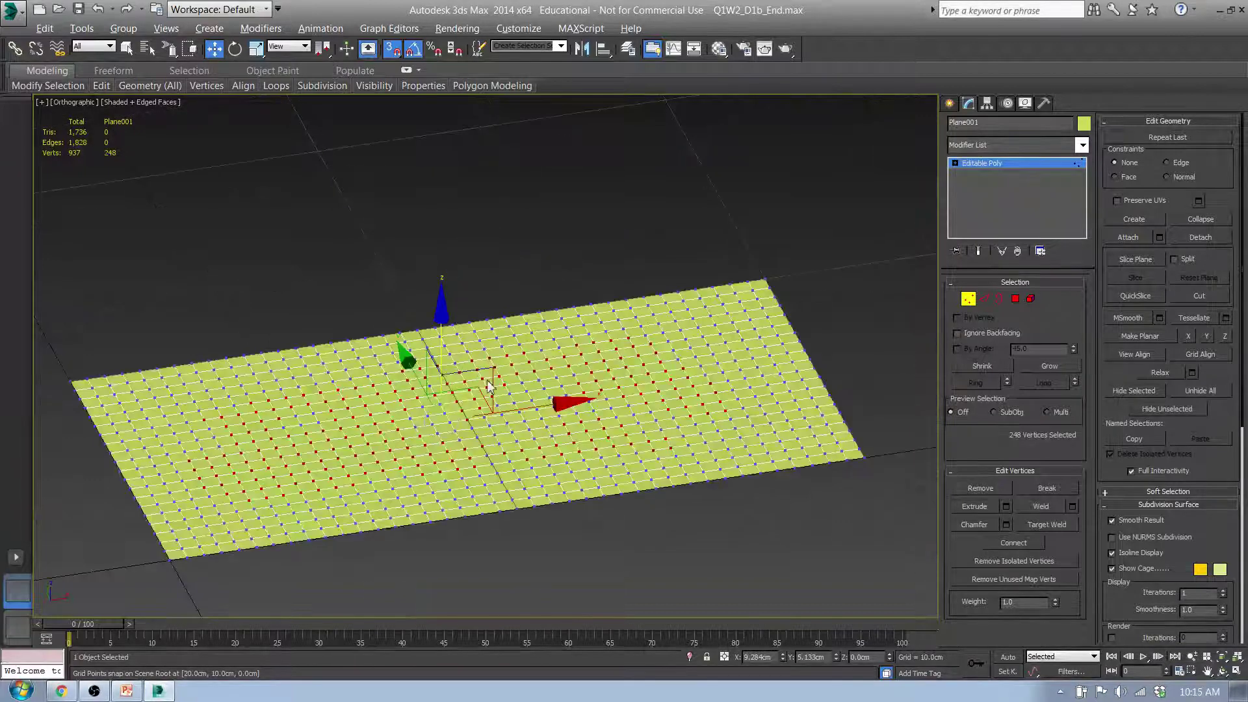
click(393, 49)
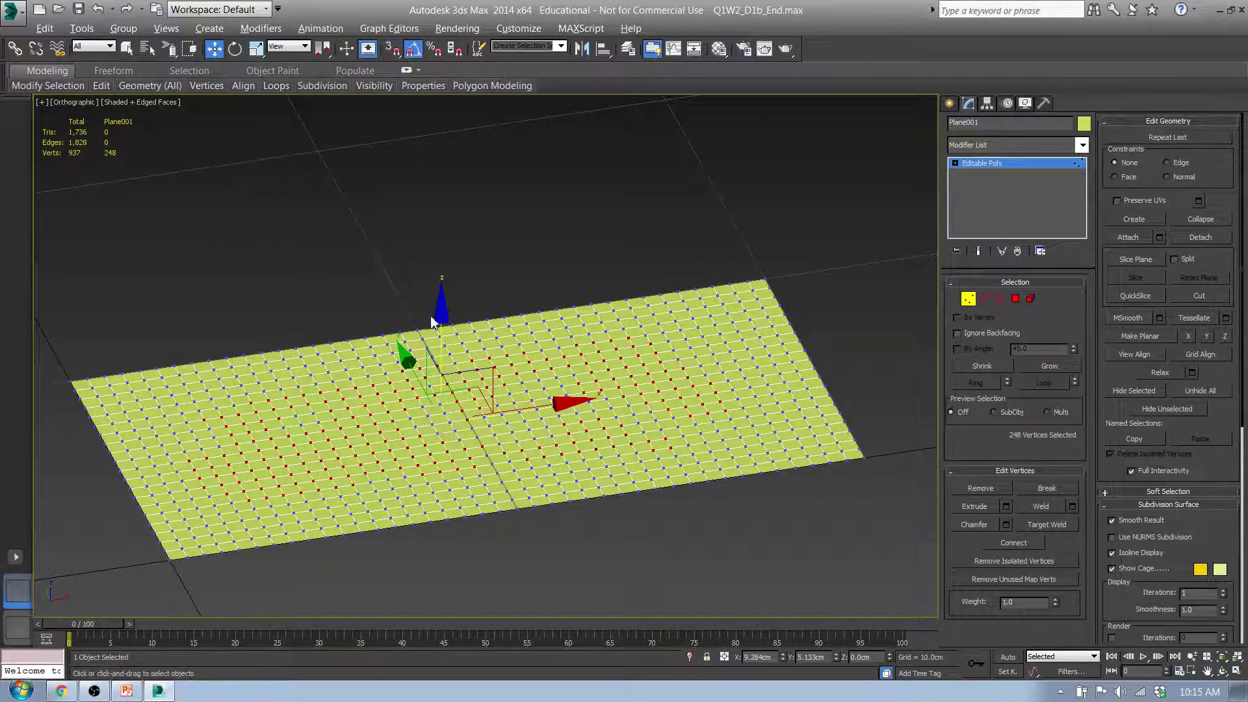
drag(442, 319, 463, 229)
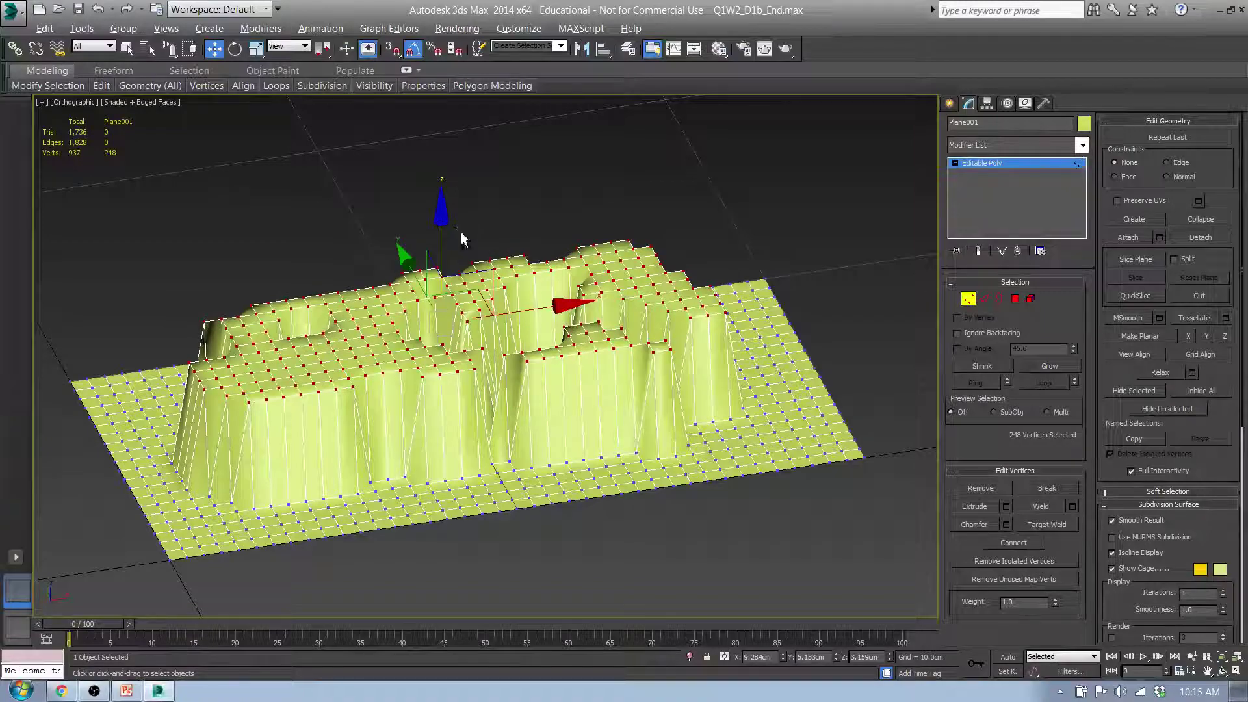
key(ctrl+z)
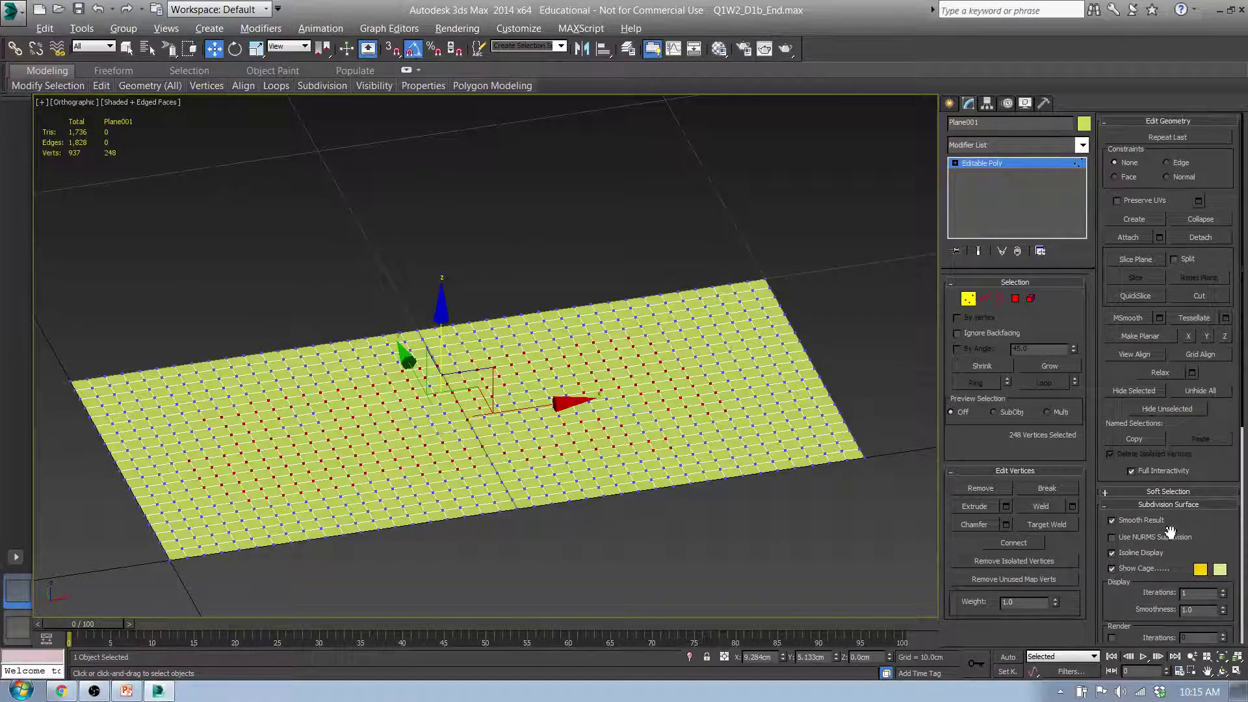
Step: Check Use Soft Selection in the Soft Selection rollout for the 248 selected vertices
mouse_move(798, 485)
alt+middle_down()
mouse_move(796, 507)
mouse_move(842, 488)
mouse_move(787, 507)
alt+middle_up()
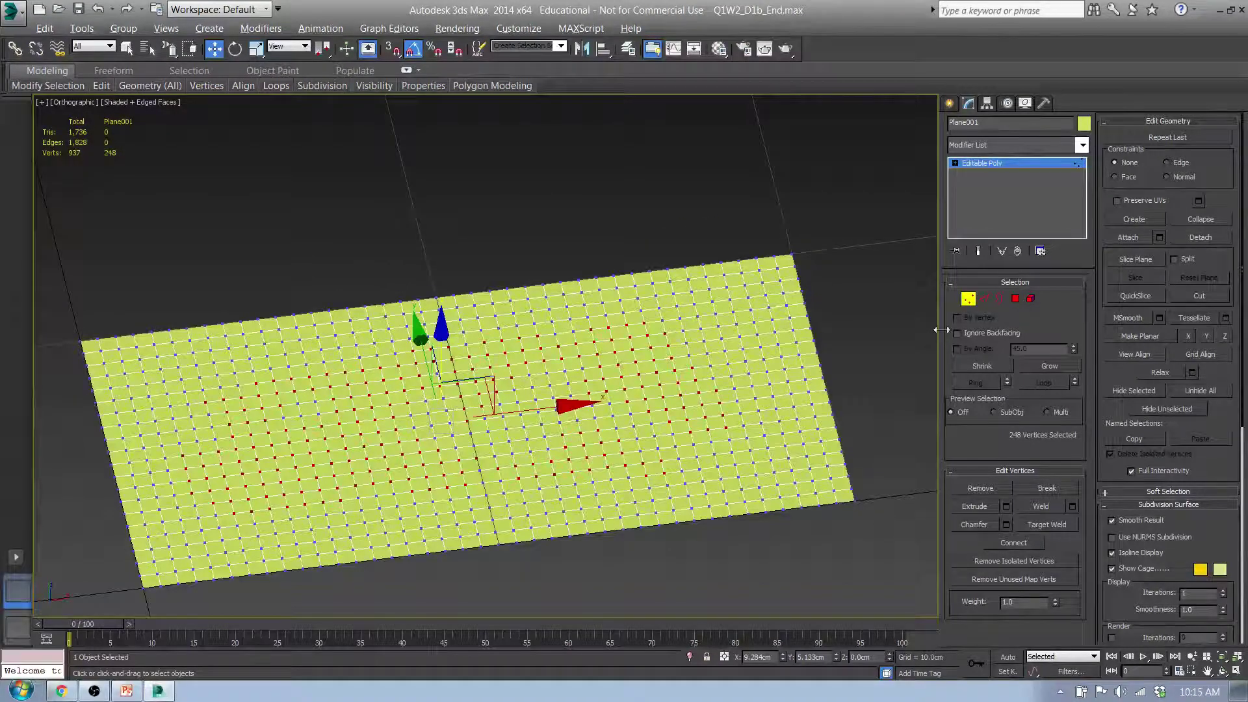
drag(941, 331, 989, 327)
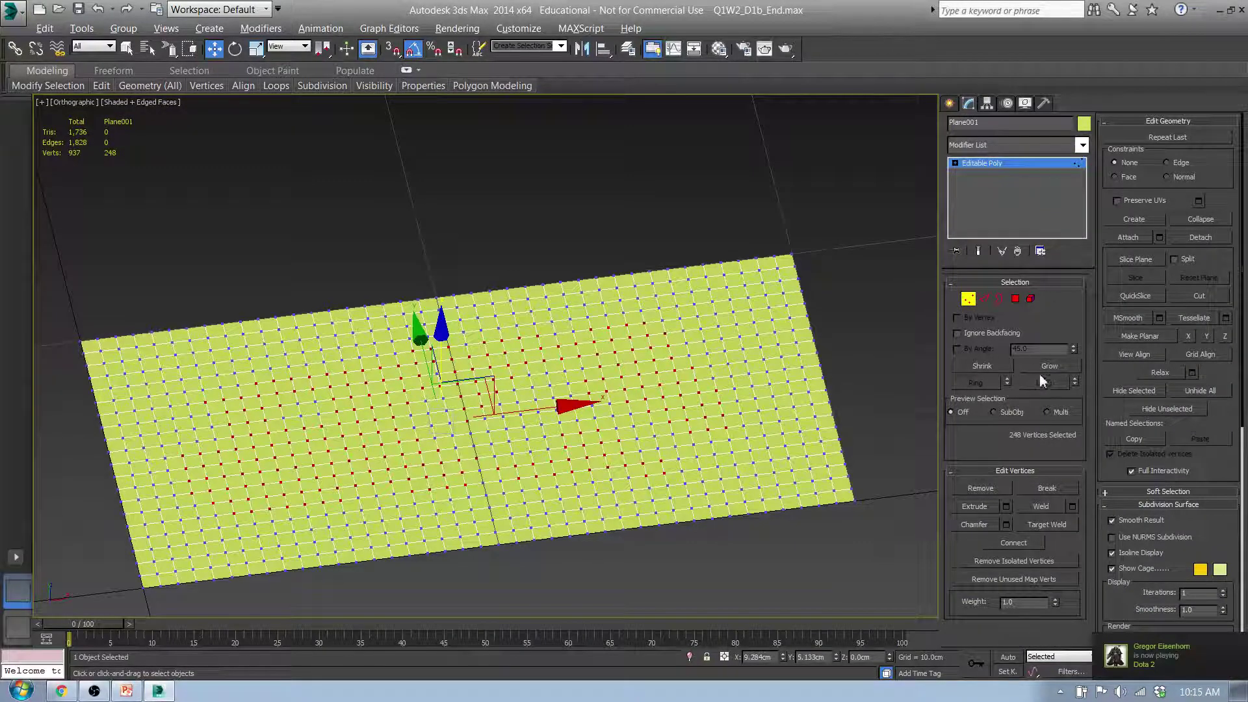
drag(1243, 426, 1244, 530)
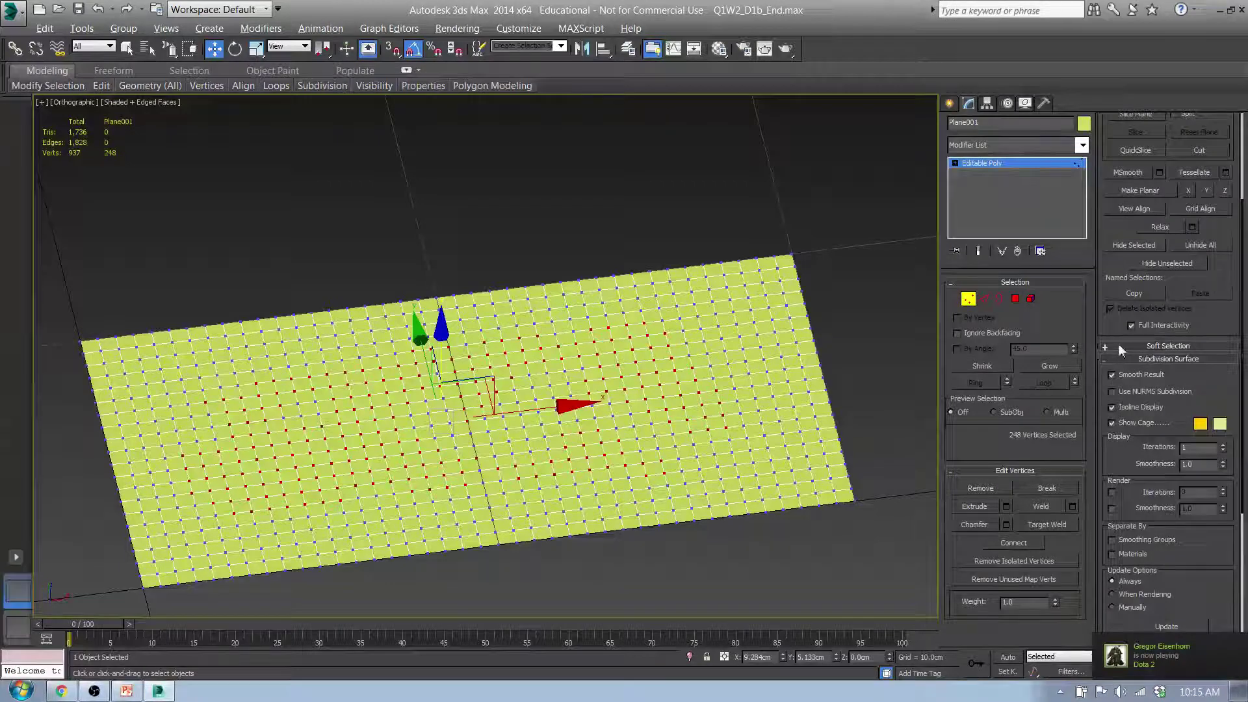
click(1156, 345)
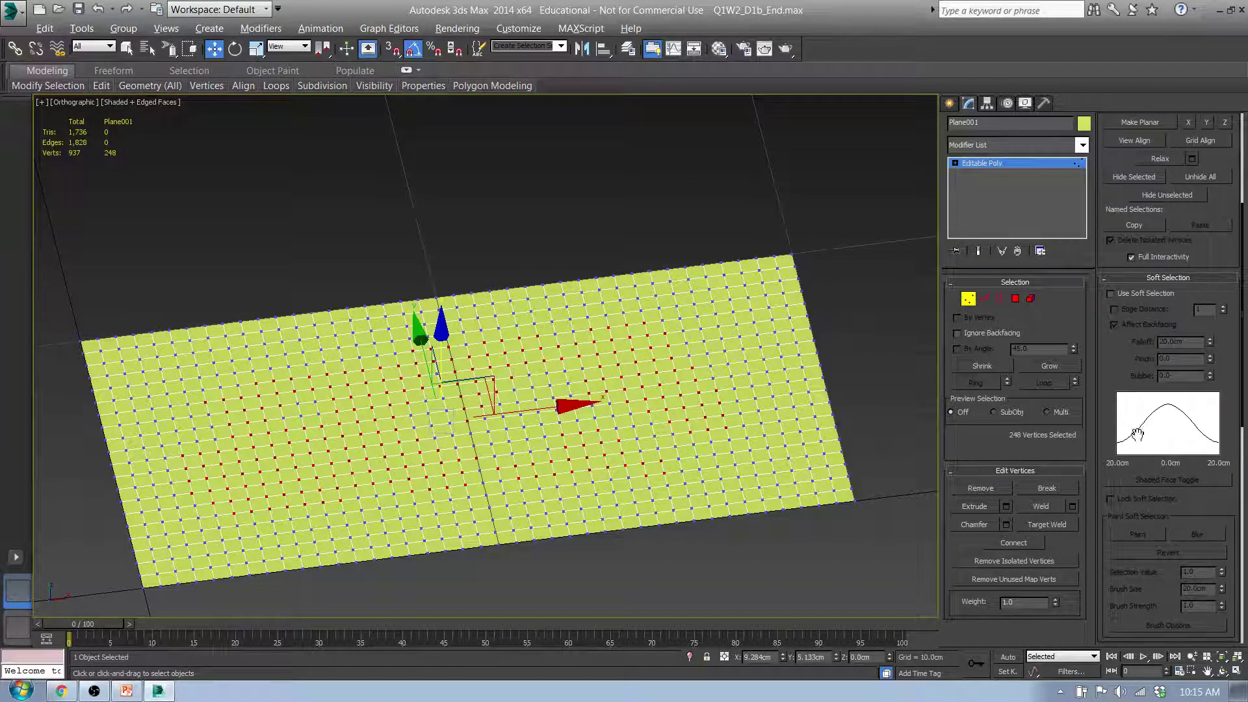
mouse_move(1164, 339)
mouse_down()
mouse_move(1159, 381)
mouse_move(1157, 336)
mouse_up()
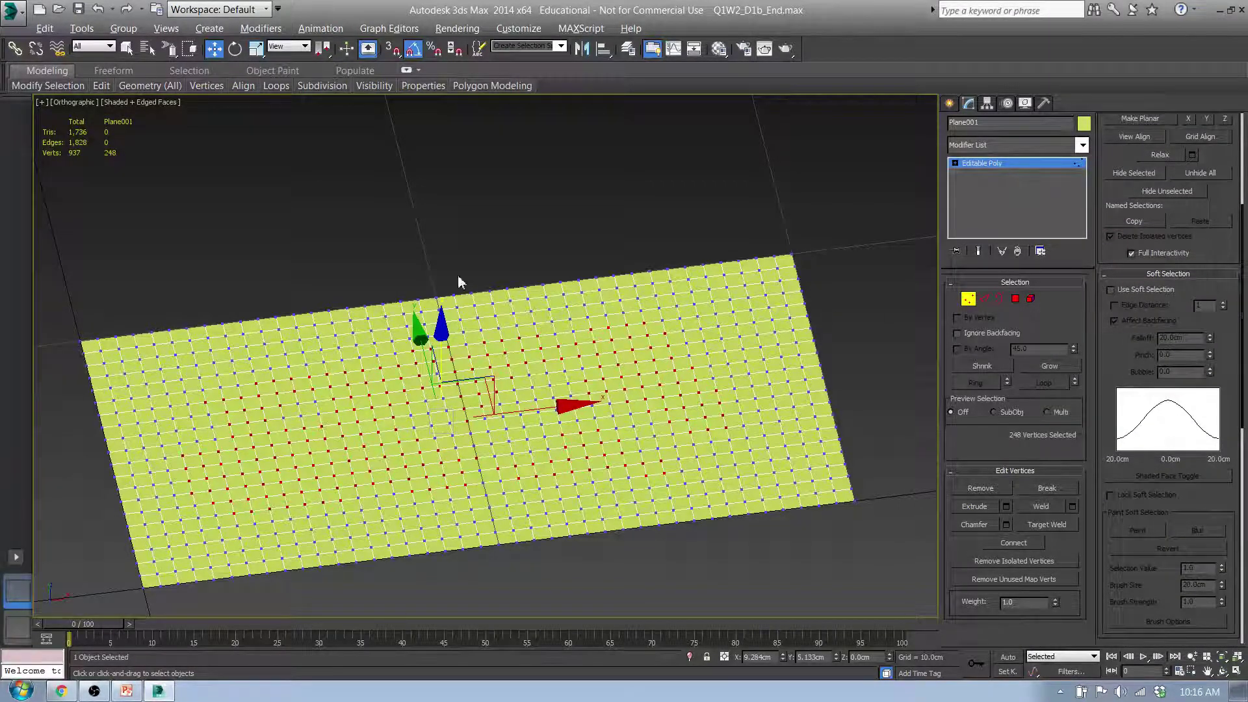
click(1111, 289)
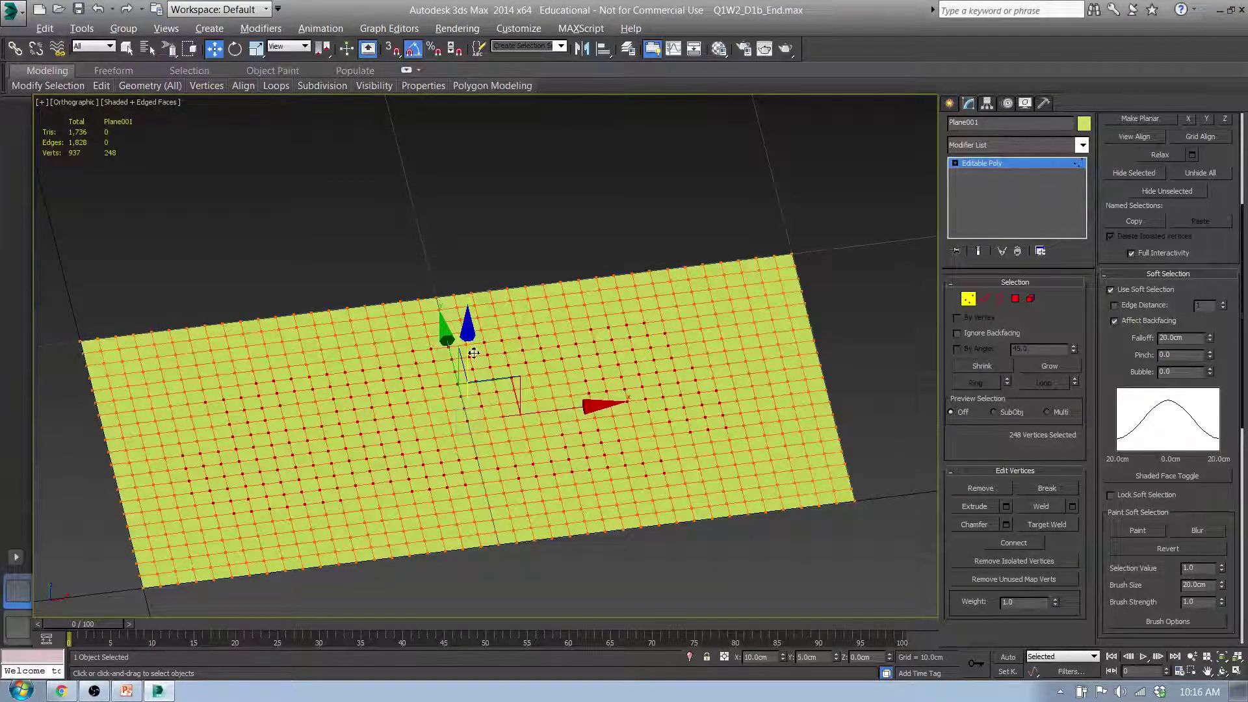
Step: Reduce the soft-selection falloff to 1.6 cm and raise the vertices about 0.8 cm into a mound
alt+middle_drag(469, 352, 471, 337)
drag(470, 333, 439, 477)
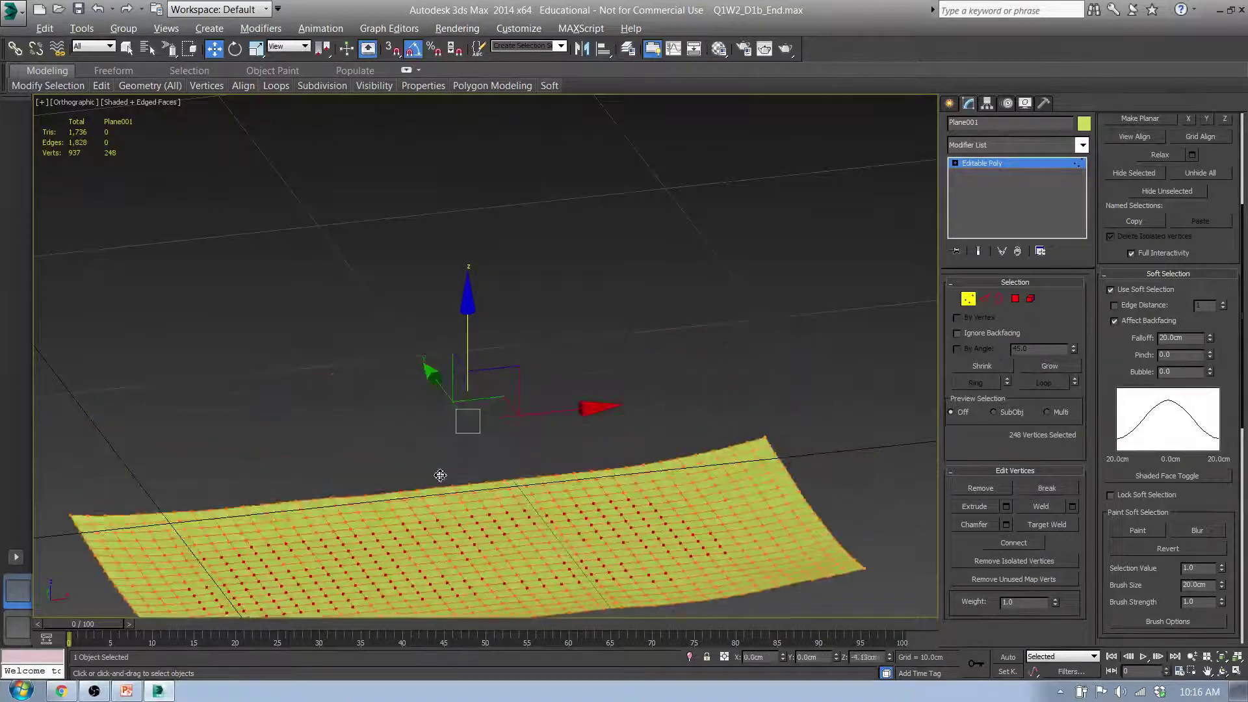
right_click(440, 473)
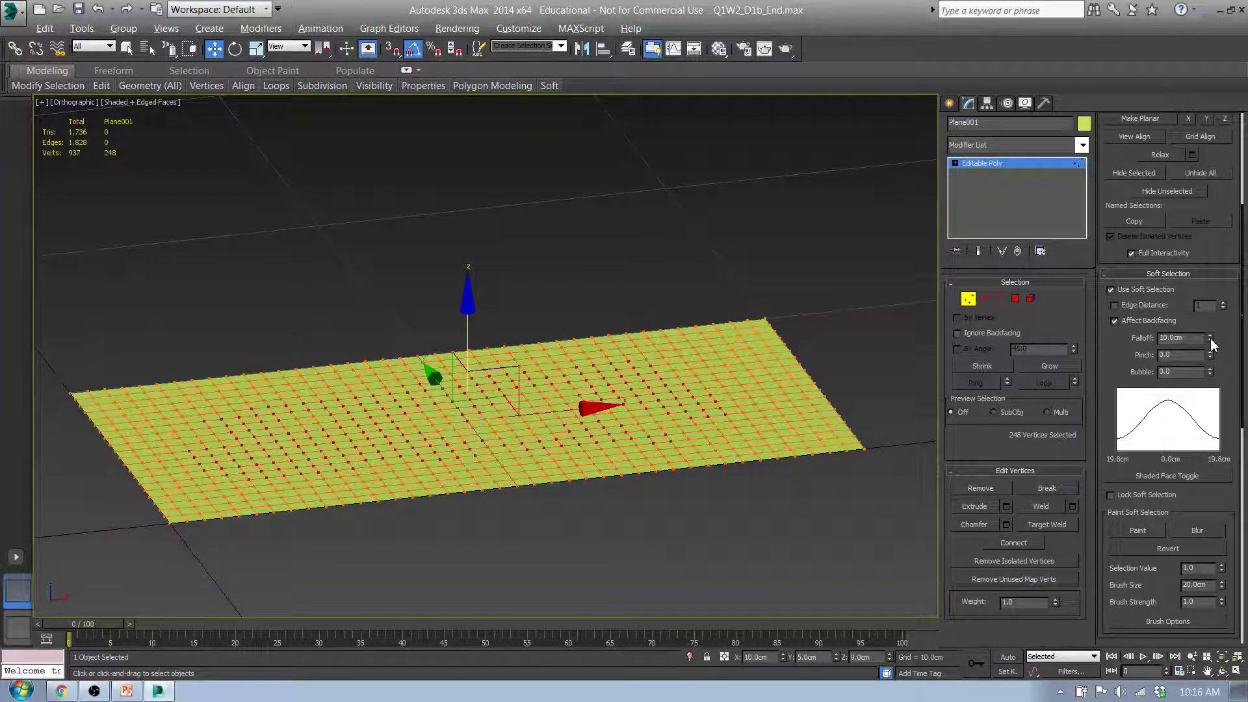
drag(1211, 340, 1215, 399)
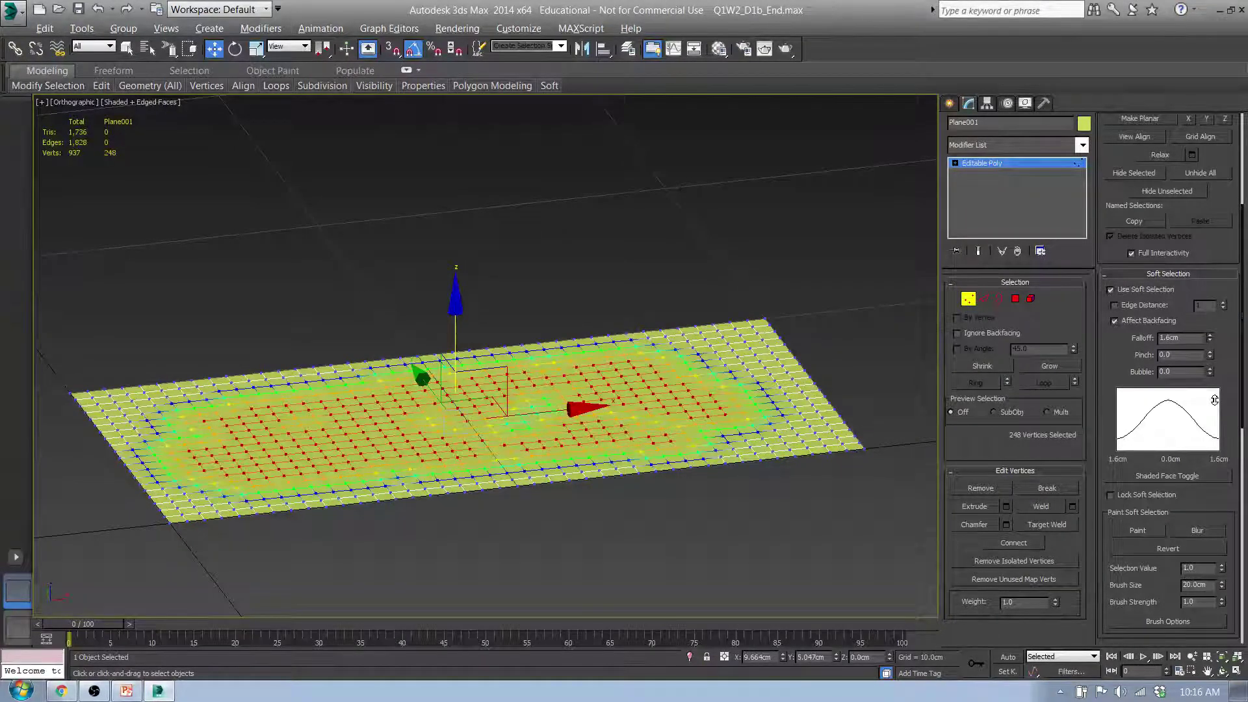
drag(1215, 400, 1217, 400)
drag(459, 335, 456, 302)
Step: Paint front-edge vertices into the soft selection, remove the rest, and raise them slightly
key(space)
middle_drag(395, 342, 497, 342)
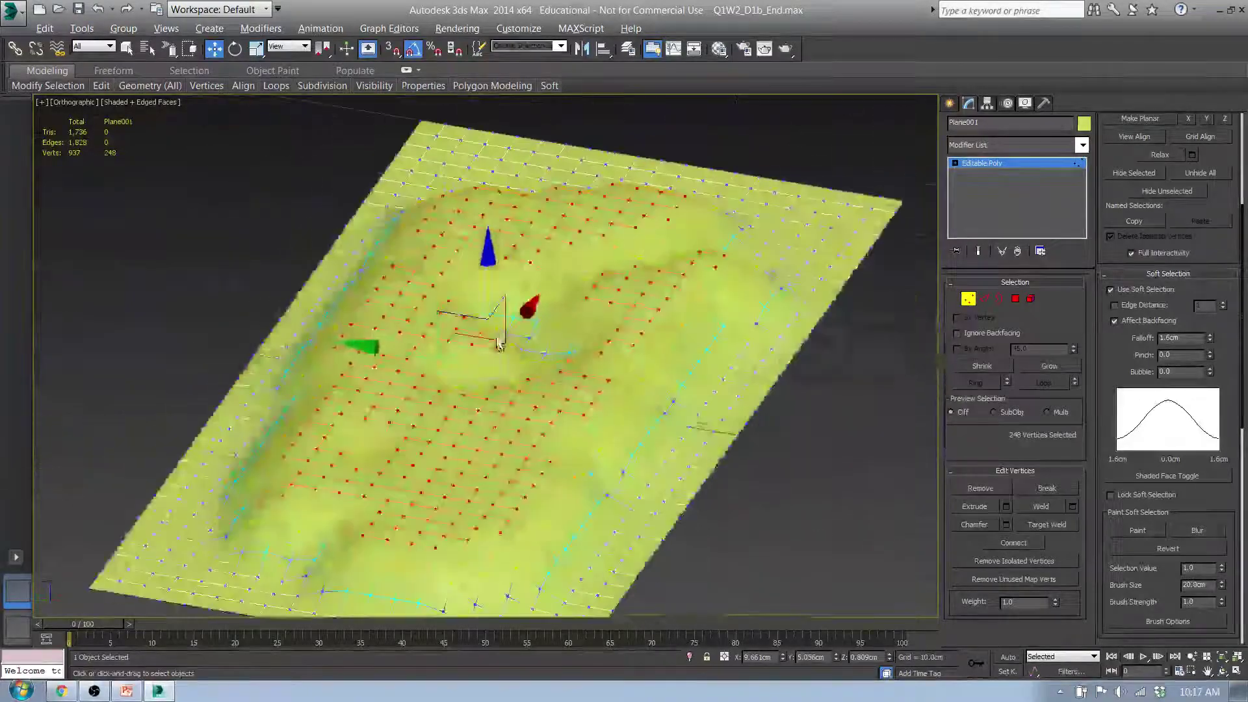
alt+middle_drag(597, 436, 632, 490)
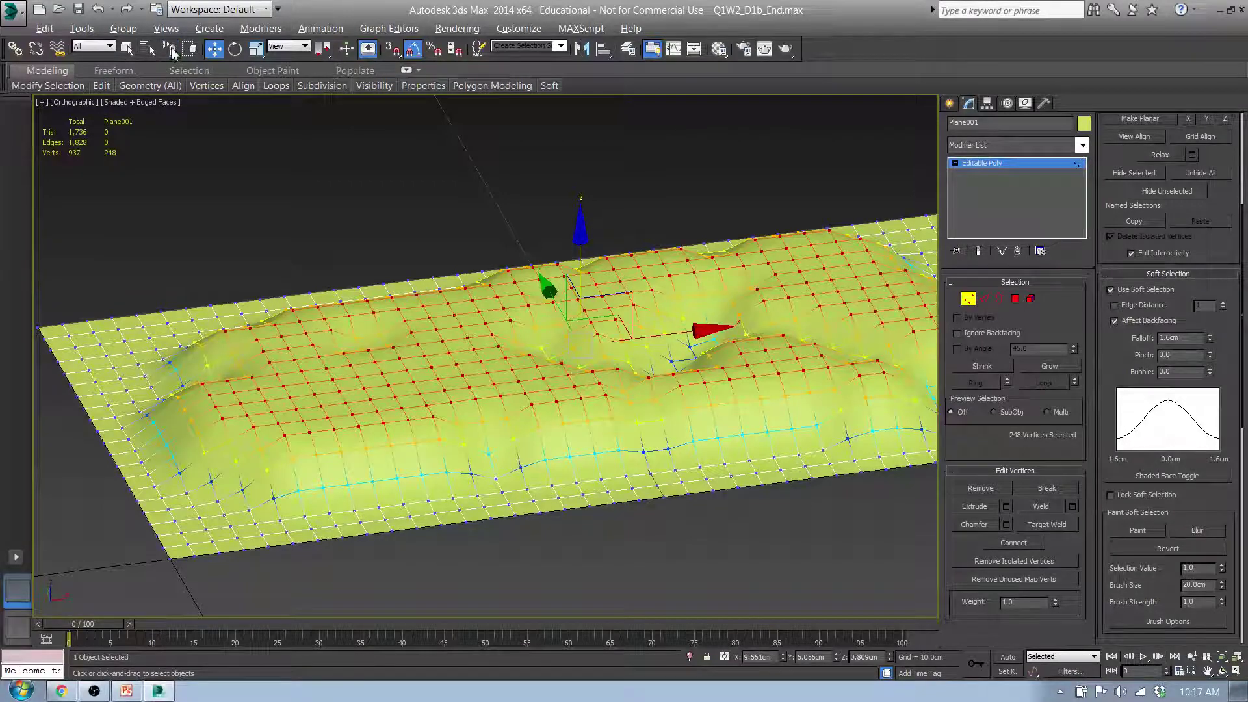
ctrl+drag(452, 524, 456, 500)
mouse_move(296, 411)
alt+mouse_down()
mouse_move(222, 406)
mouse_move(373, 346)
mouse_move(443, 299)
alt+mouse_up()
middle_drag(627, 334, 431, 377)
mouse_move(478, 325)
alt+mouse_down()
mouse_move(439, 345)
mouse_move(576, 320)
mouse_move(704, 354)
mouse_move(522, 403)
alt+mouse_up()
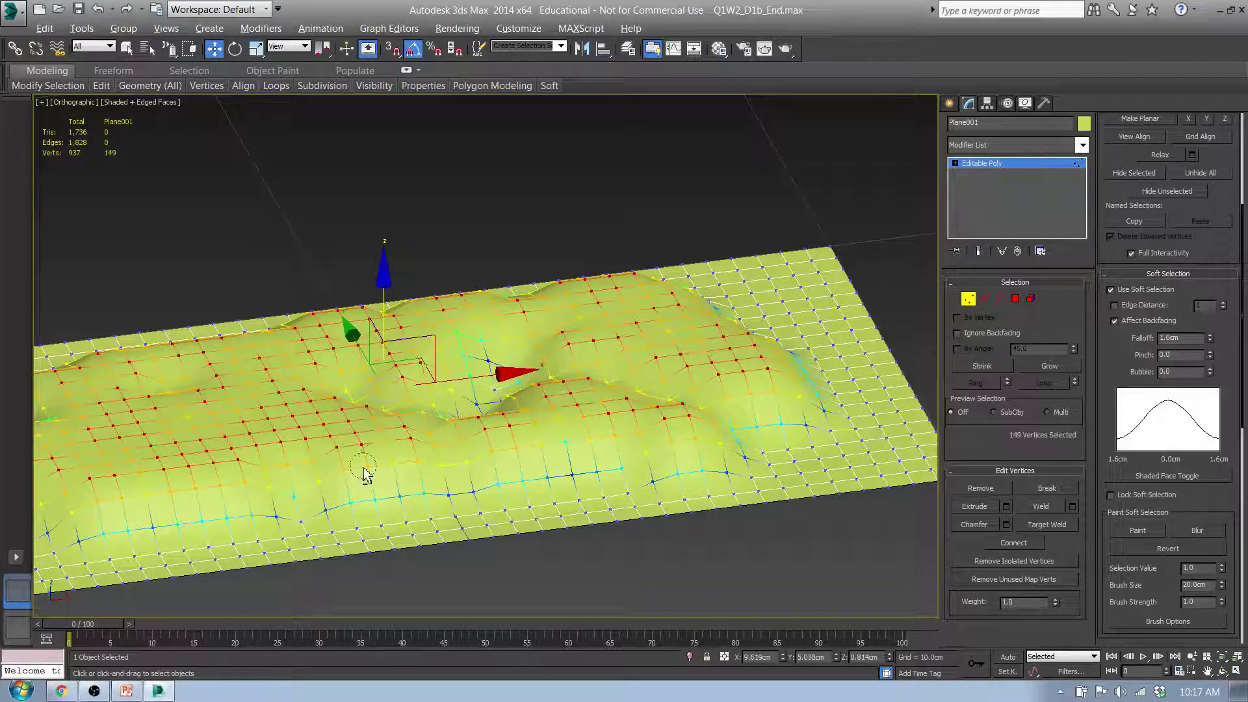
mouse_move(361, 465)
alt+mouse_down()
mouse_move(269, 459)
mouse_move(241, 481)
alt+mouse_up()
middle_drag(421, 485, 556, 478)
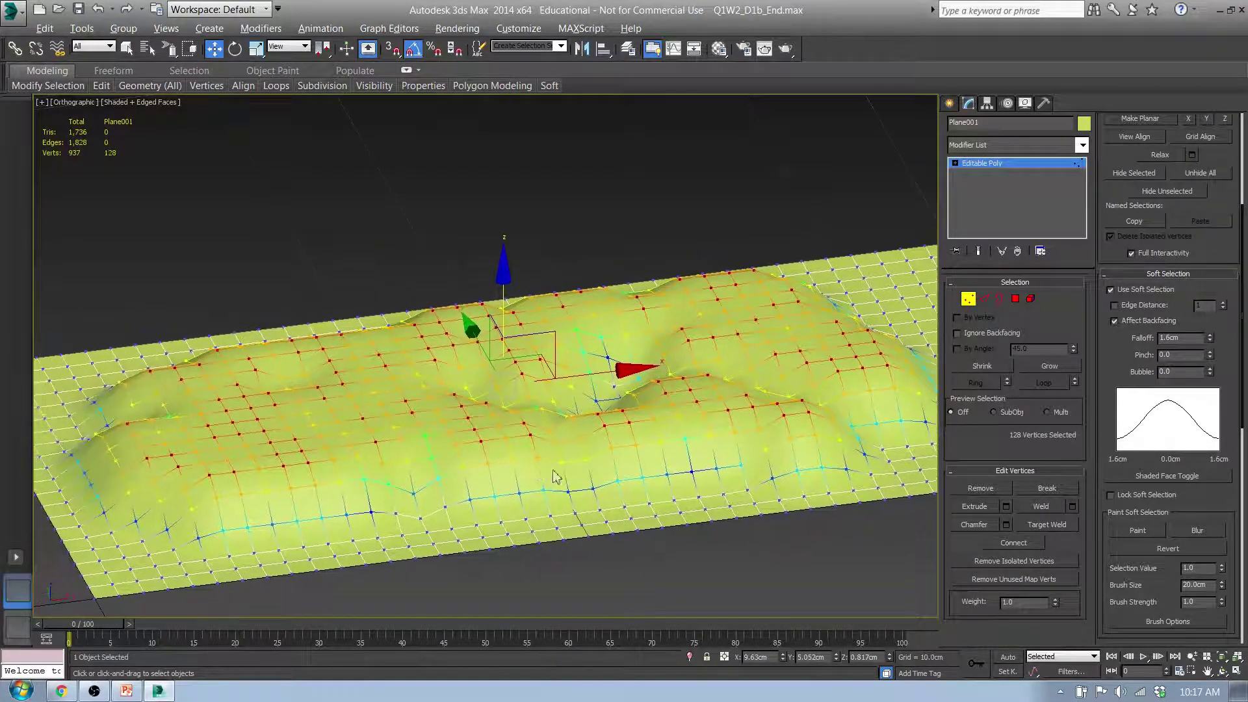
drag(507, 297, 507, 283)
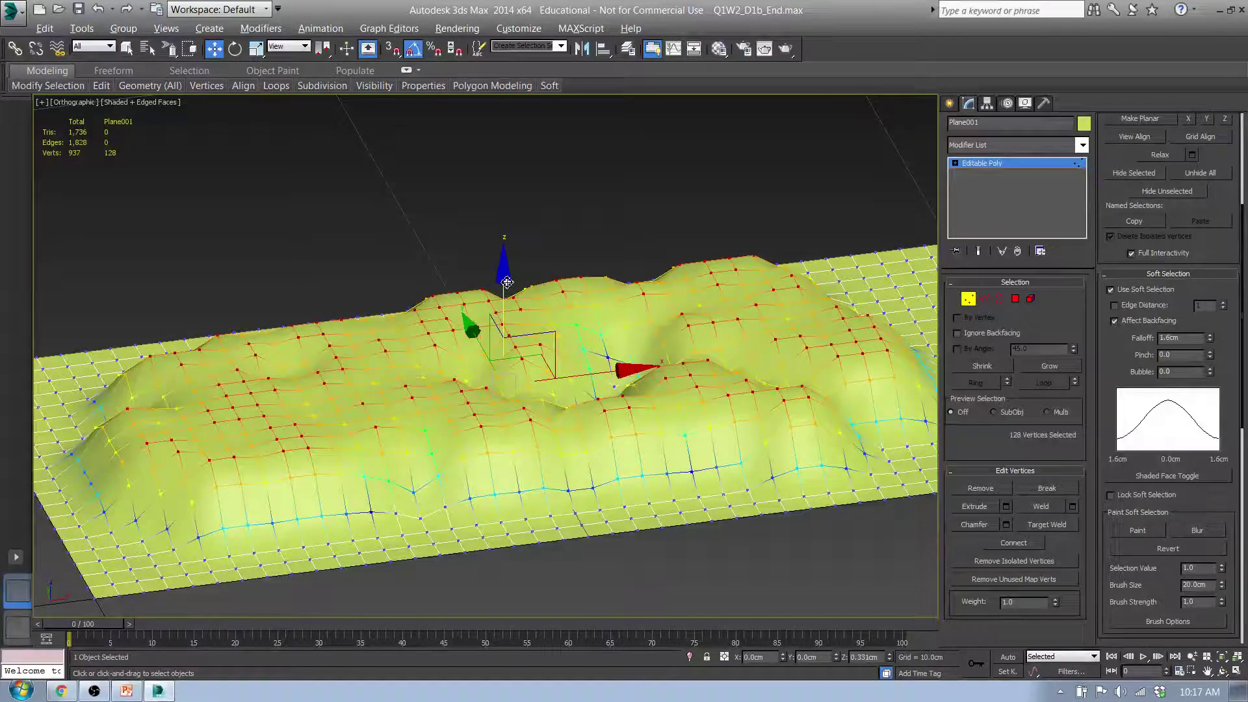
Step: Paint the upper bump vertices out of the selection and lift the remainder further
alt+middle_drag(507, 282, 598, 339)
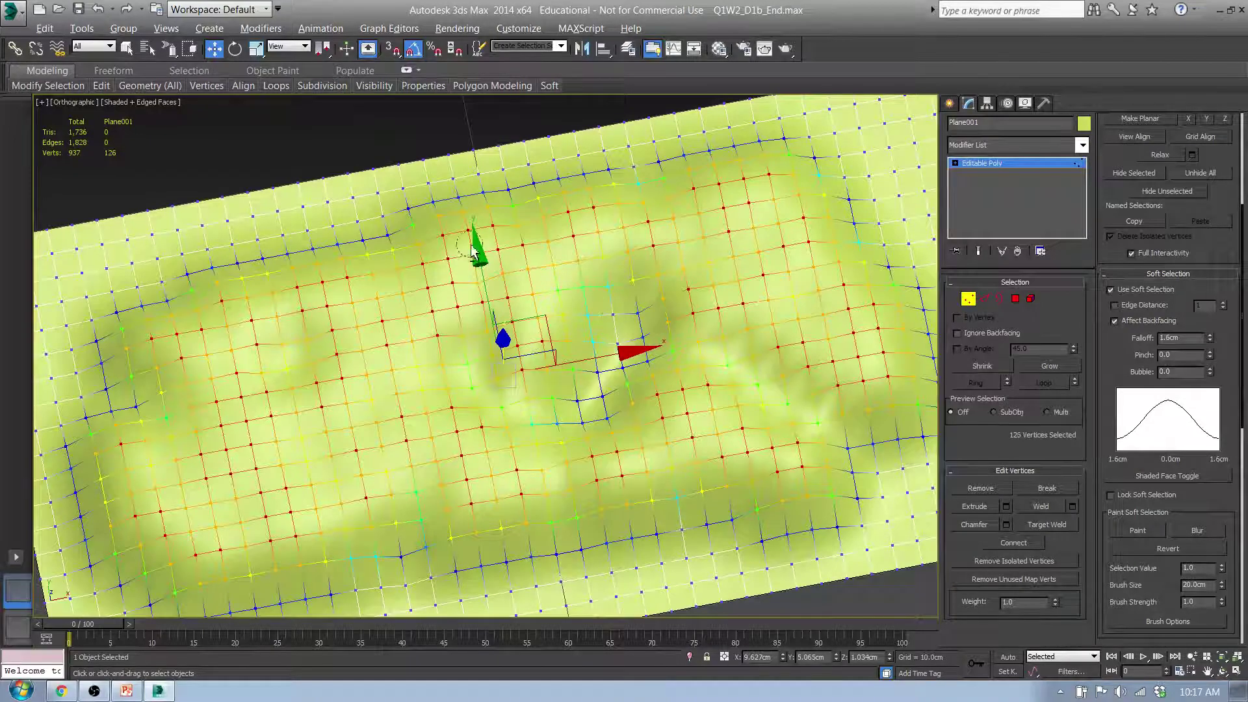
alt+drag(427, 278, 594, 211)
mouse_move(453, 224)
alt+mouse_down()
mouse_move(786, 189)
mouse_move(897, 279)
mouse_move(808, 448)
mouse_move(441, 537)
mouse_move(189, 521)
mouse_move(201, 537)
mouse_move(173, 342)
mouse_move(417, 251)
alt+mouse_up()
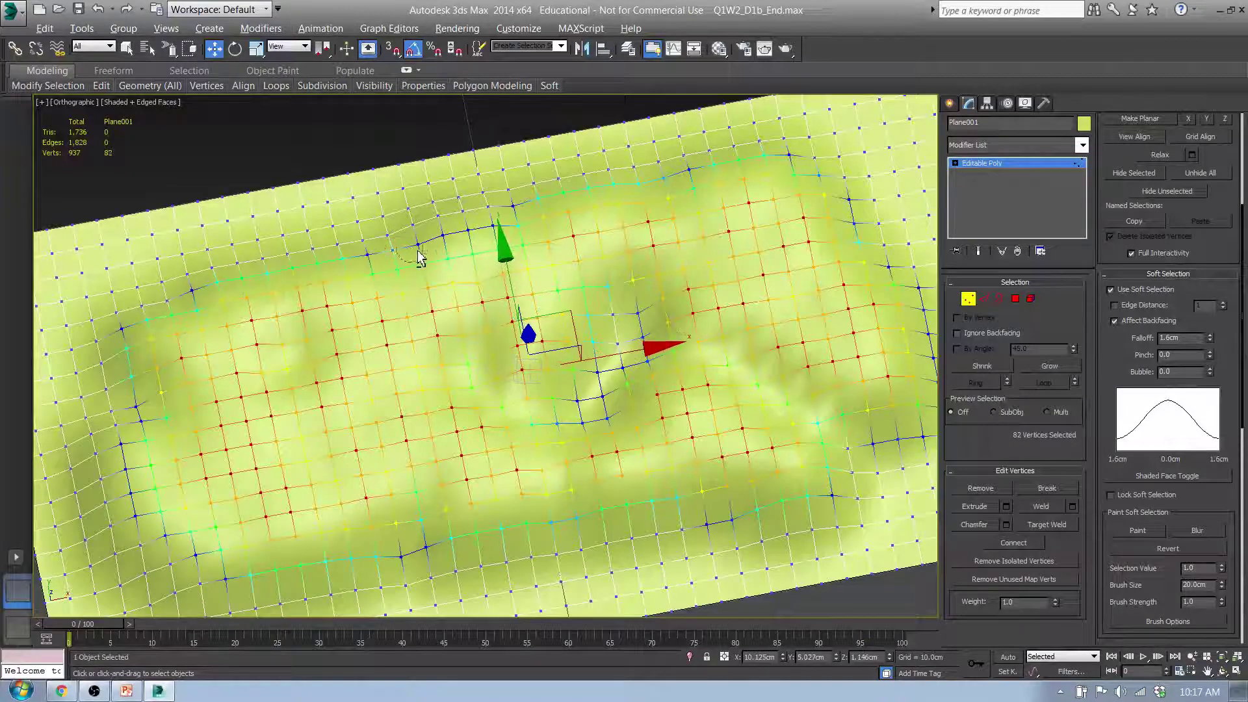
alt+middle_drag(505, 437, 535, 278)
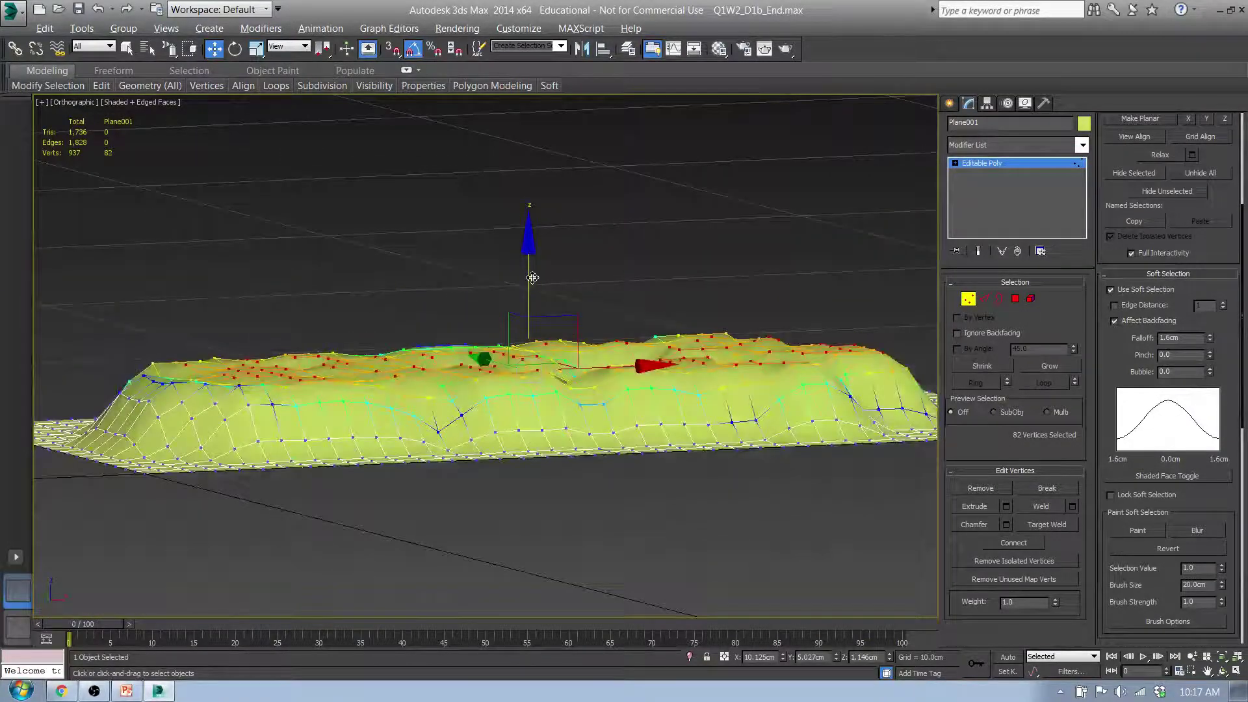
drag(532, 278, 523, 237)
Step: Select 11 vertices beside the crater and raise them into peaks
alt+middle_drag(470, 320, 448, 390)
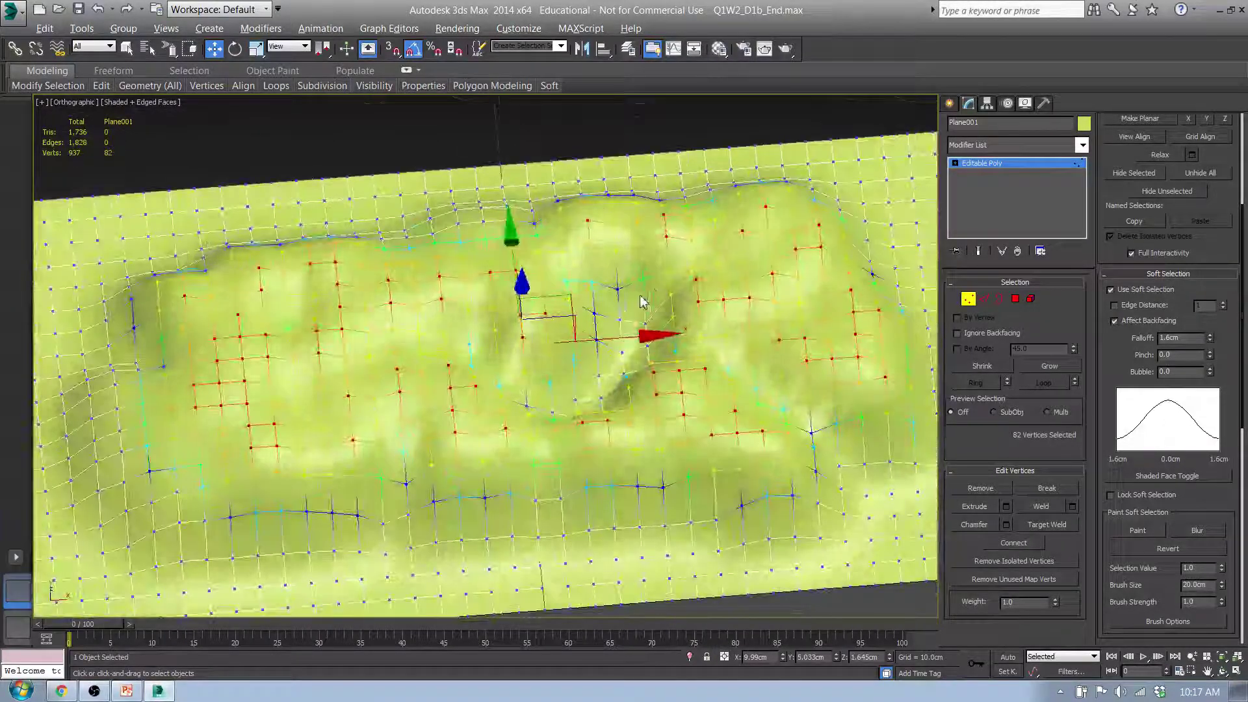
mouse_move(641, 304)
mouse_down()
mouse_move(590, 376)
mouse_move(604, 366)
mouse_up()
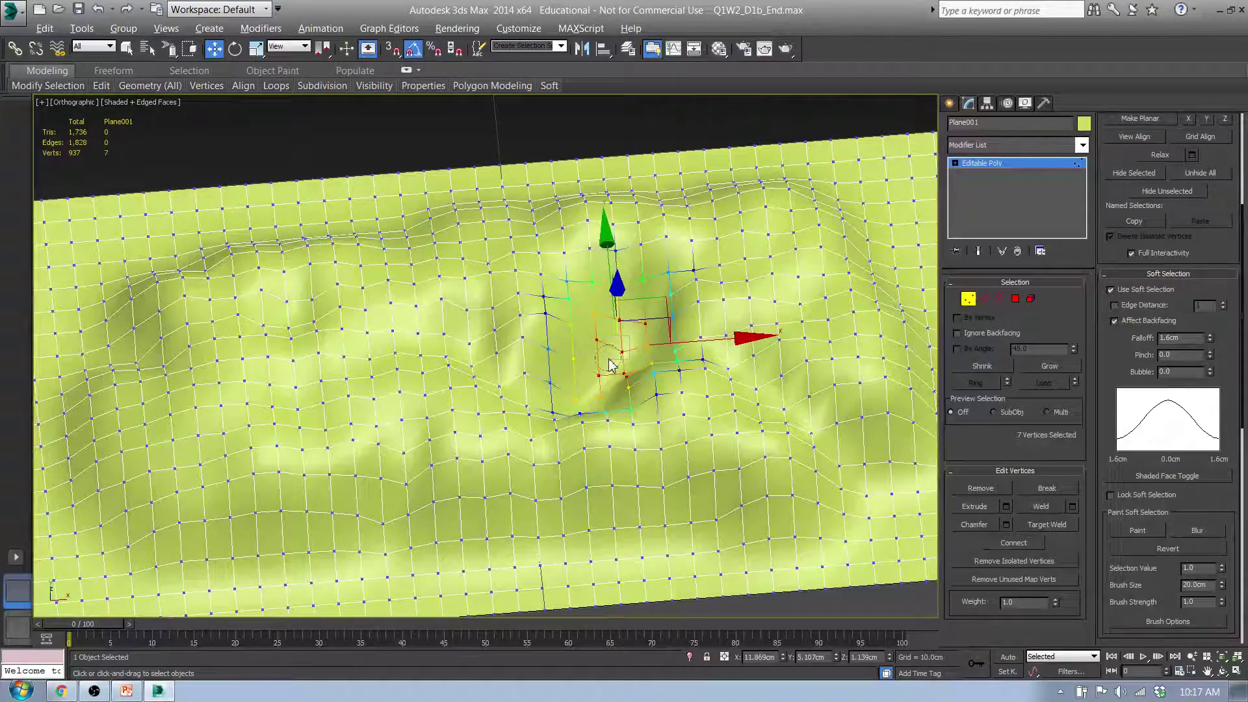
drag(481, 304, 474, 371)
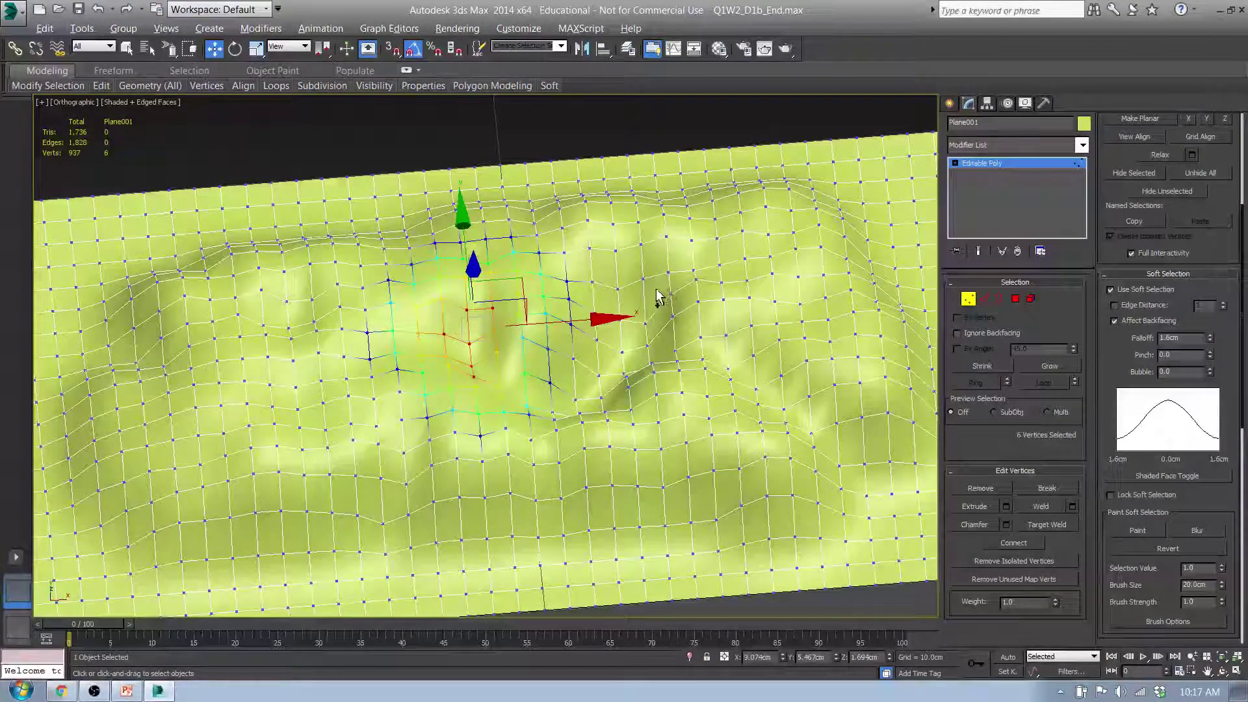
mouse_move(647, 279)
ctrl+mouse_down()
mouse_move(641, 344)
mouse_move(588, 389)
ctrl+mouse_up()
alt+middle_drag(438, 458, 507, 401)
drag(542, 231, 530, 184)
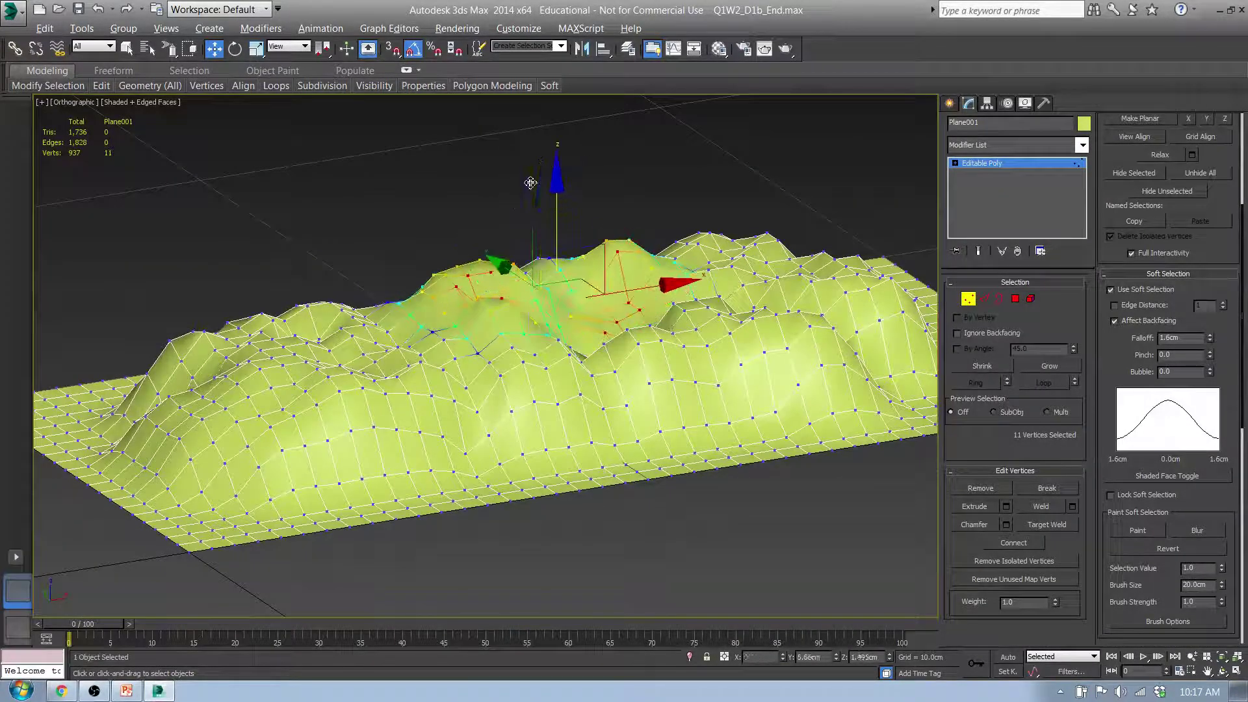
Step: Paint a new 29-vertex selection and raise it higher
alt+middle_drag(563, 281, 569, 340)
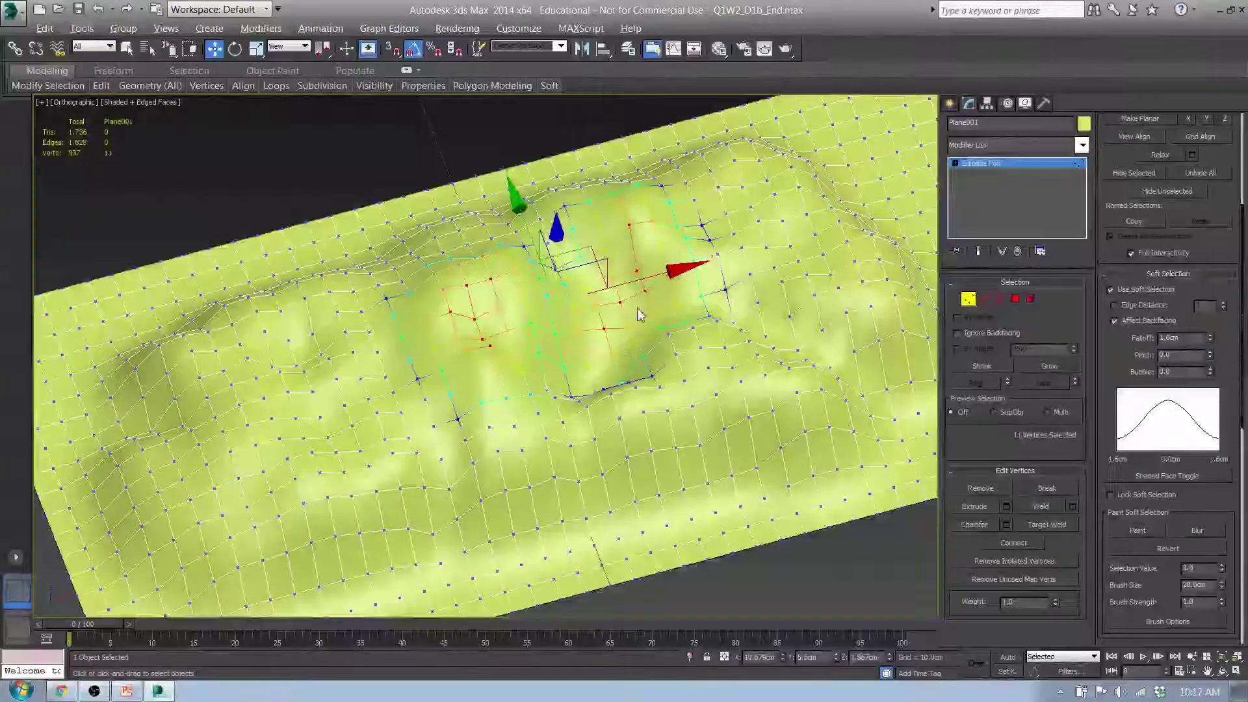
mouse_move(634, 321)
mouse_down()
mouse_move(583, 365)
mouse_move(434, 372)
mouse_move(304, 404)
mouse_move(416, 364)
mouse_up()
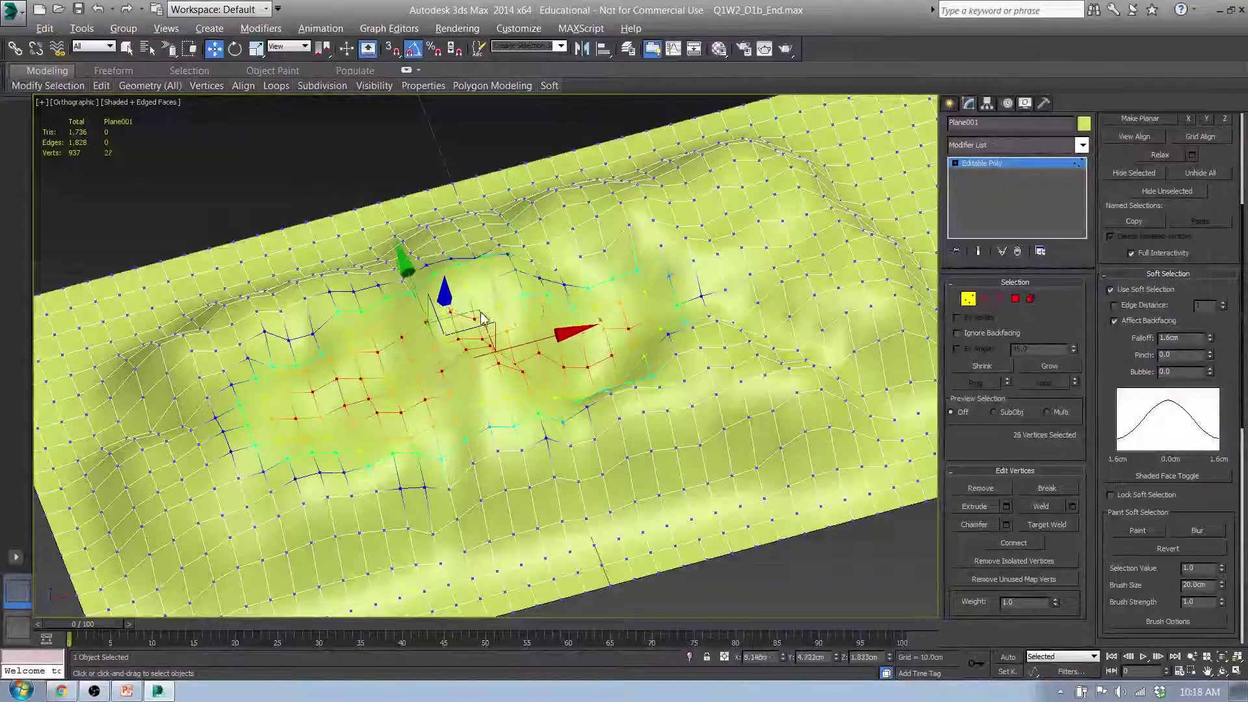
alt+middle_drag(516, 395, 466, 287)
drag(446, 268, 454, 253)
alt+middle_drag(689, 345, 696, 353)
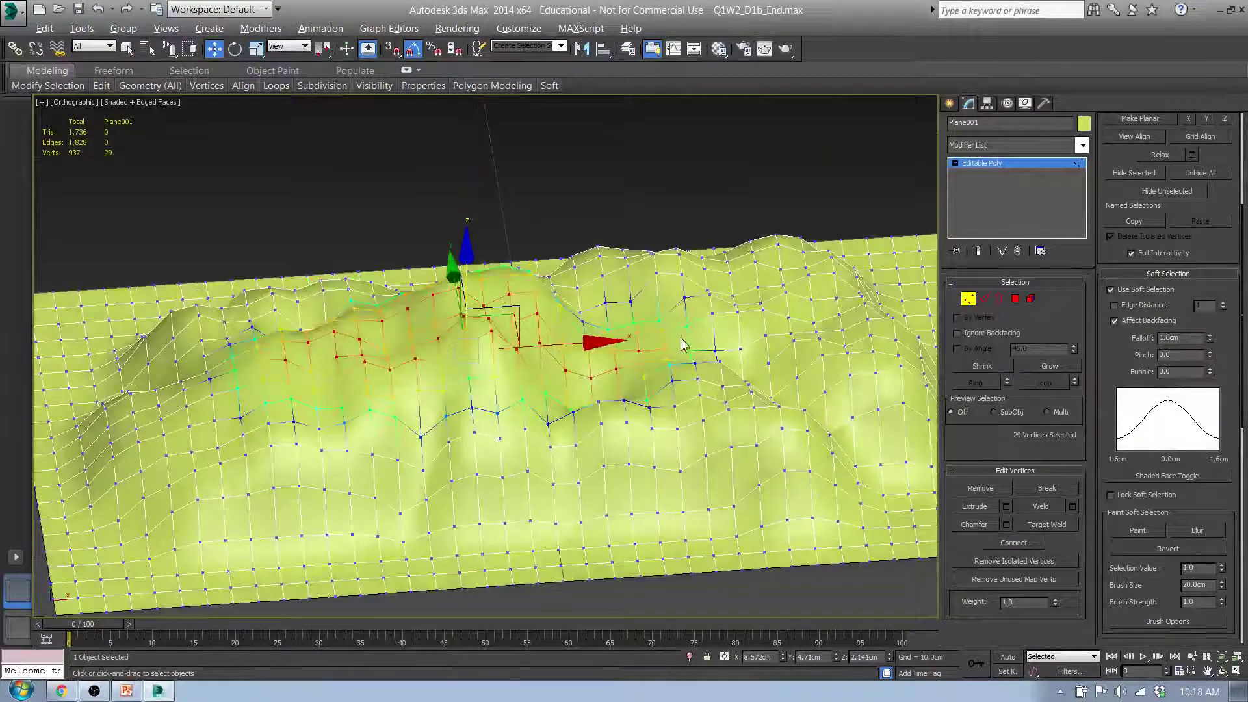
Step: Paint another 17-vertex group and raise it into a peak, then inspect the terrain
mouse_move(657, 338)
mouse_down()
mouse_move(668, 354)
mouse_move(747, 328)
mouse_move(605, 392)
mouse_move(629, 382)
mouse_up()
alt+middle_drag(634, 365, 631, 416)
mouse_move(590, 403)
mouse_down()
mouse_move(628, 313)
mouse_move(724, 361)
mouse_up()
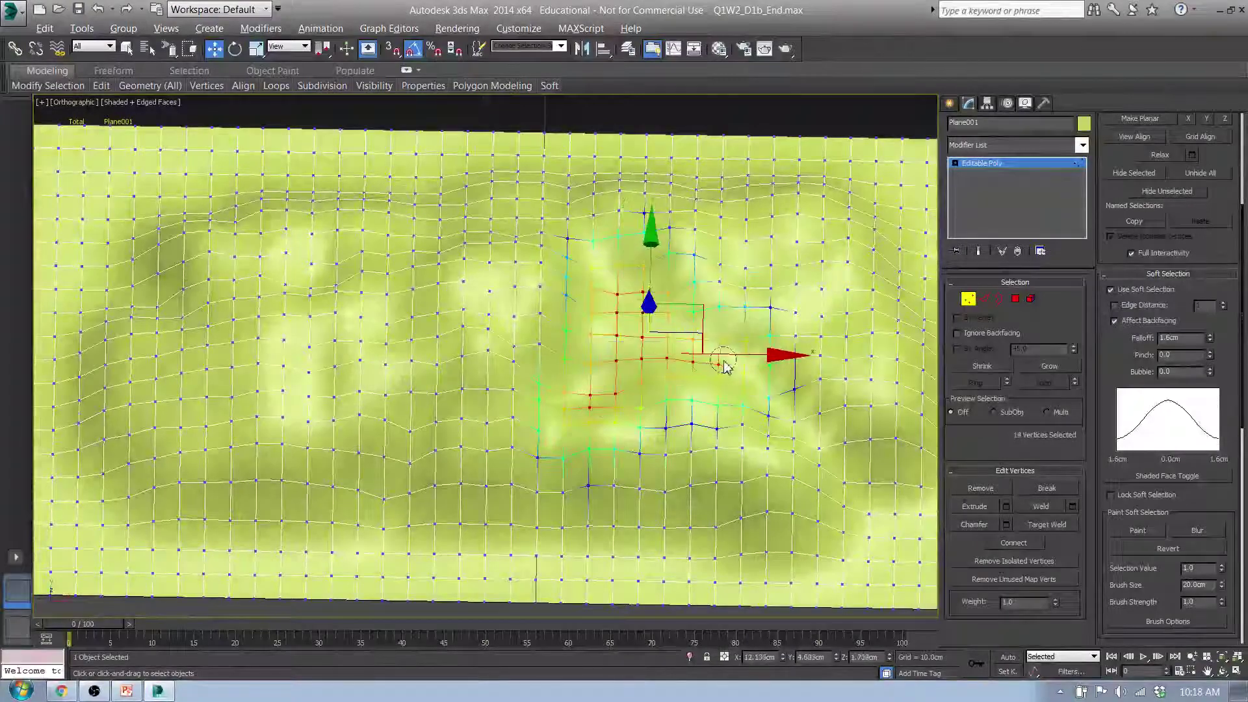
alt+middle_drag(726, 366, 678, 255)
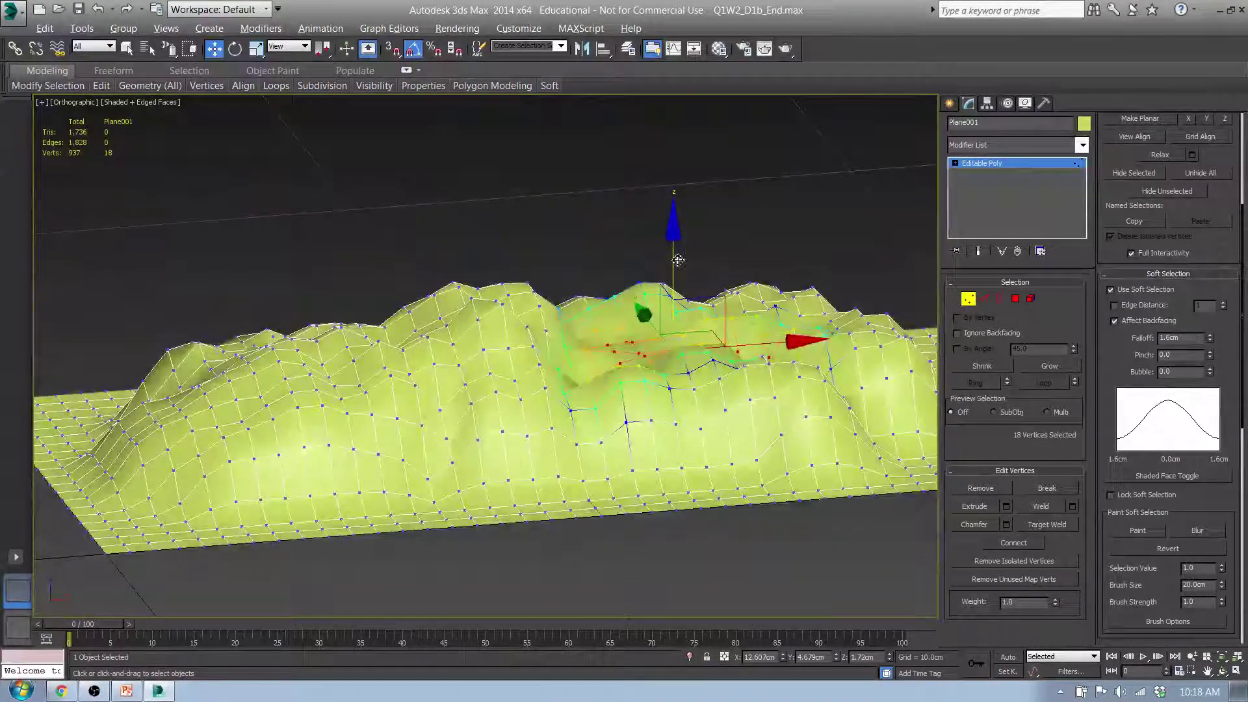
drag(678, 260, 674, 211)
alt+middle_drag(579, 295, 608, 271)
alt+middle_drag(497, 261, 624, 369)
scroll(471, 295, down, 5)
scroll(528, 327, up, 5)
Step: In Left view, clear the selection and rectangle-select the terrain's upper 415 vertices
key(l)
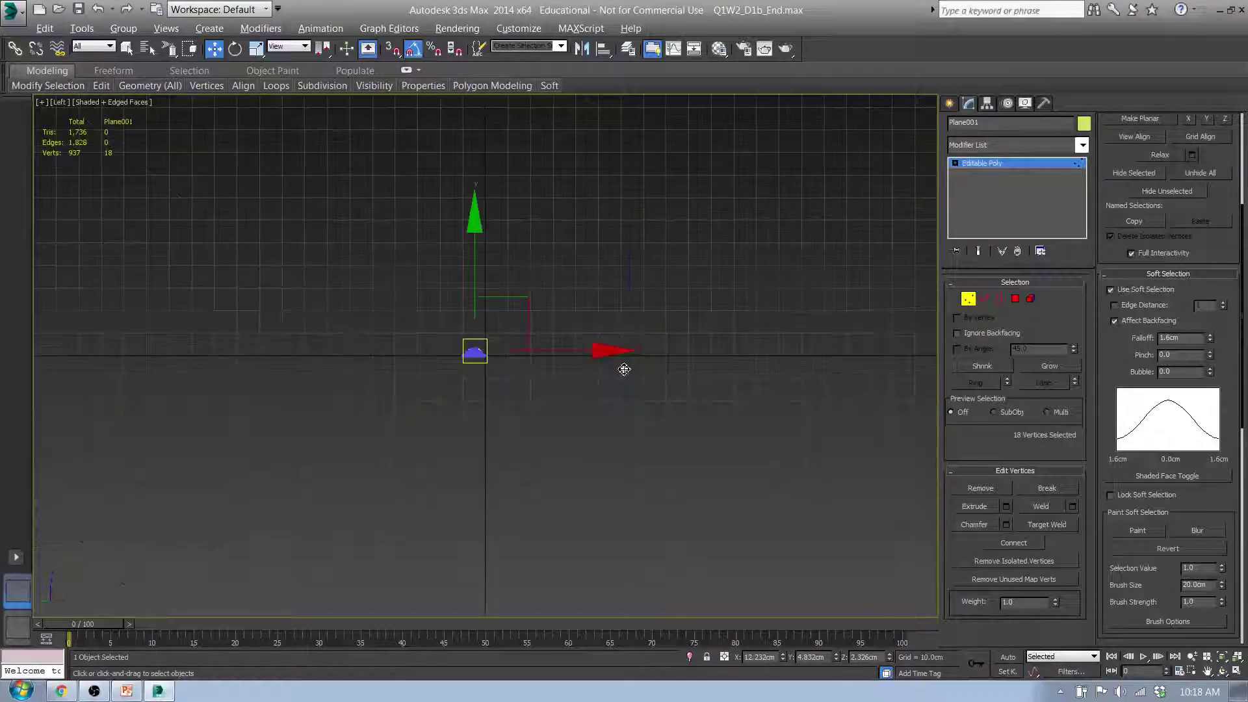
scroll(455, 338, up, 8)
middle_drag(481, 335, 486, 440)
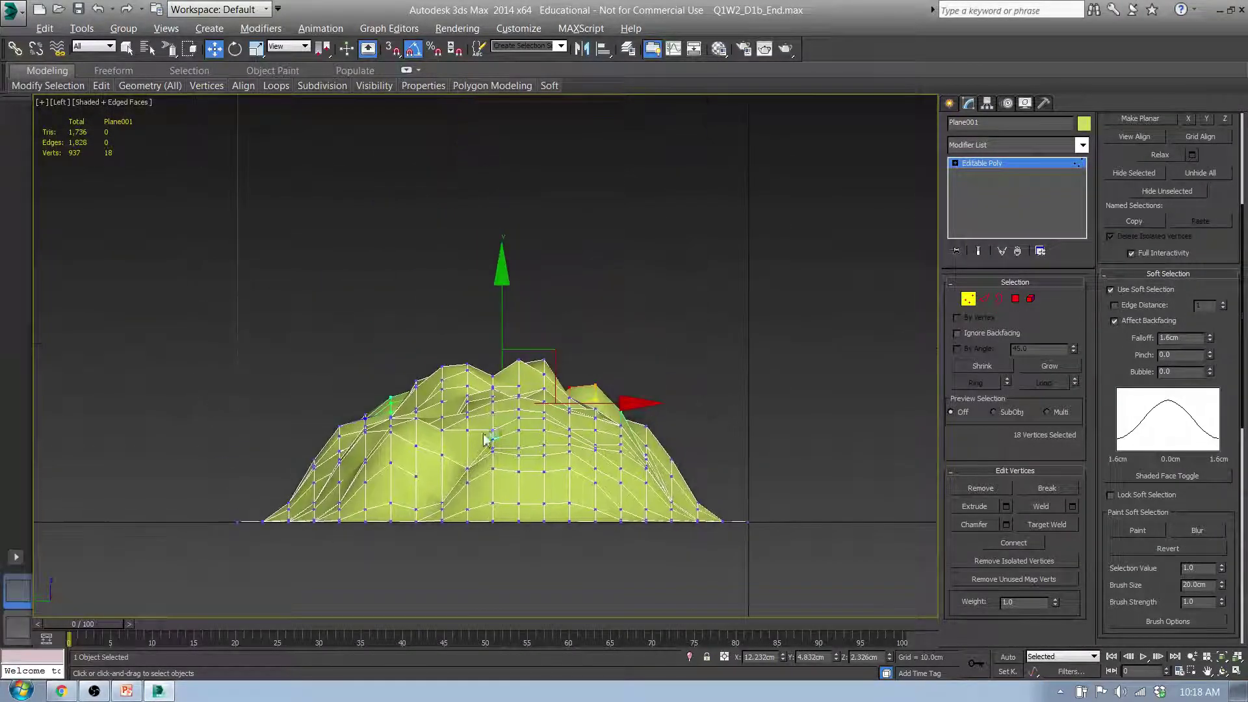
click(369, 267)
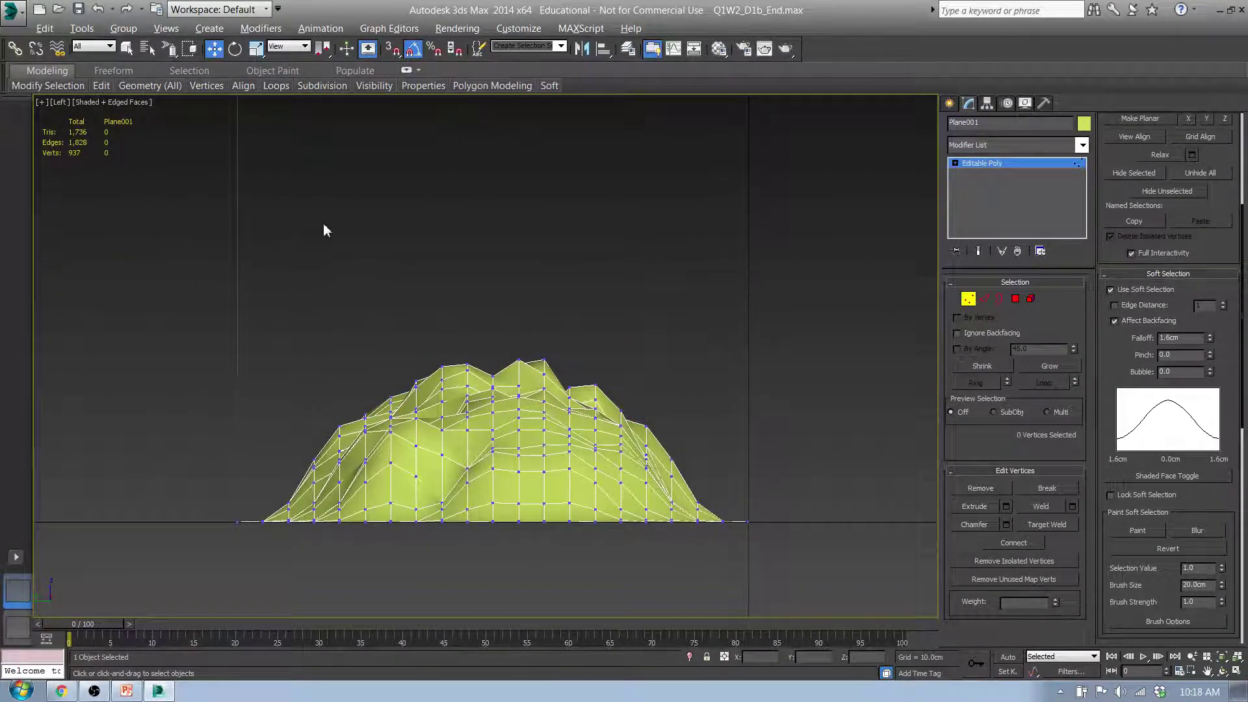
key(q)
key(q)
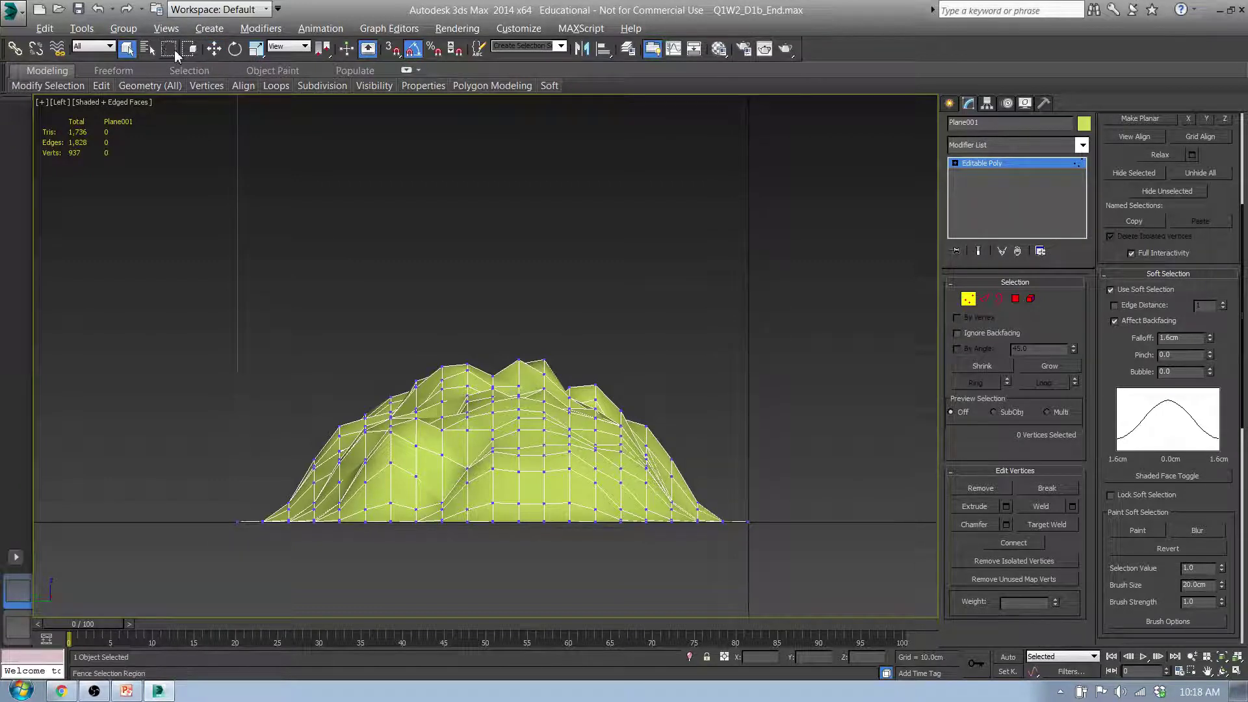
click(170, 50)
drag(191, 184, 764, 492)
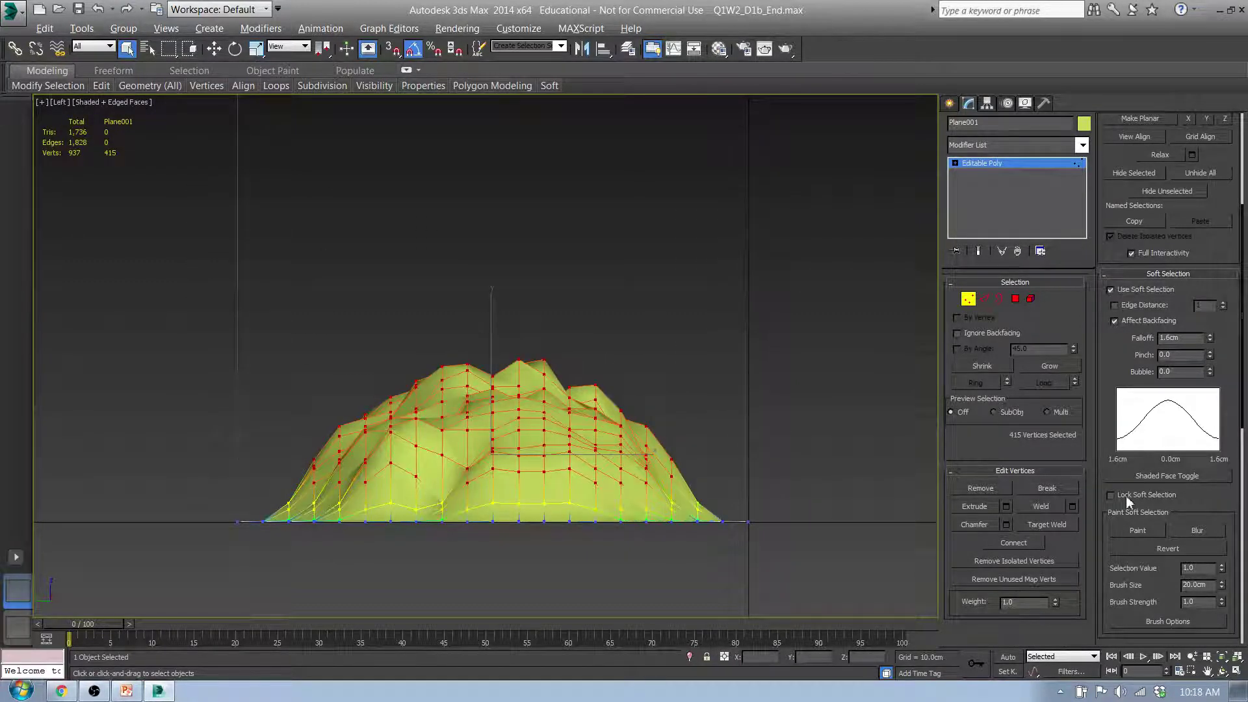
Step: Turn off soft selection and apply Relax three times to smooth the selected vertices
click(1111, 289)
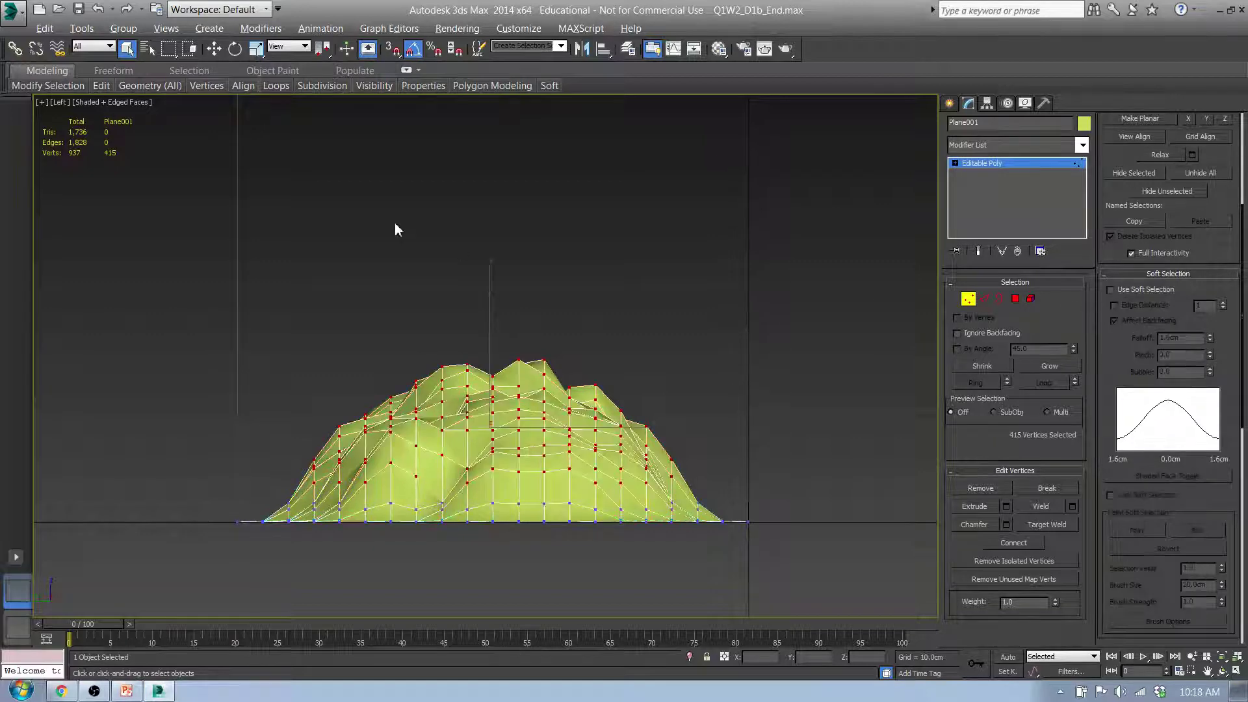
mouse_move(153, 91)
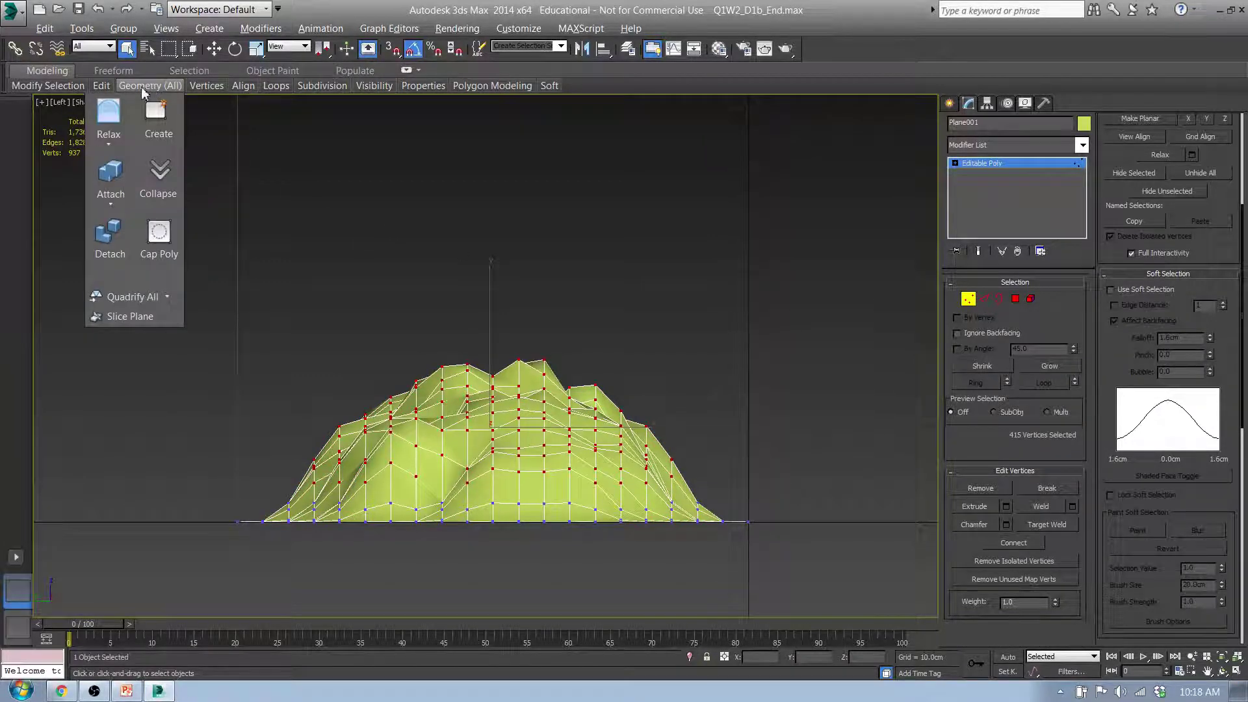
click(108, 121)
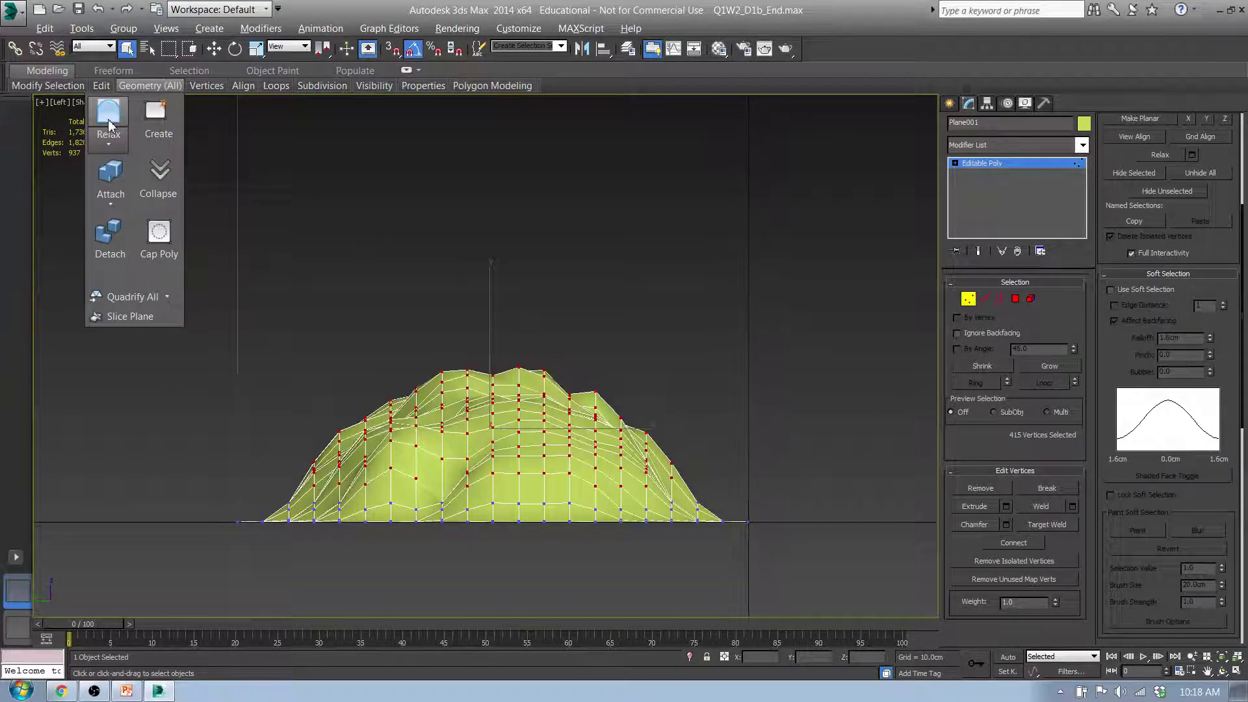
click(108, 124)
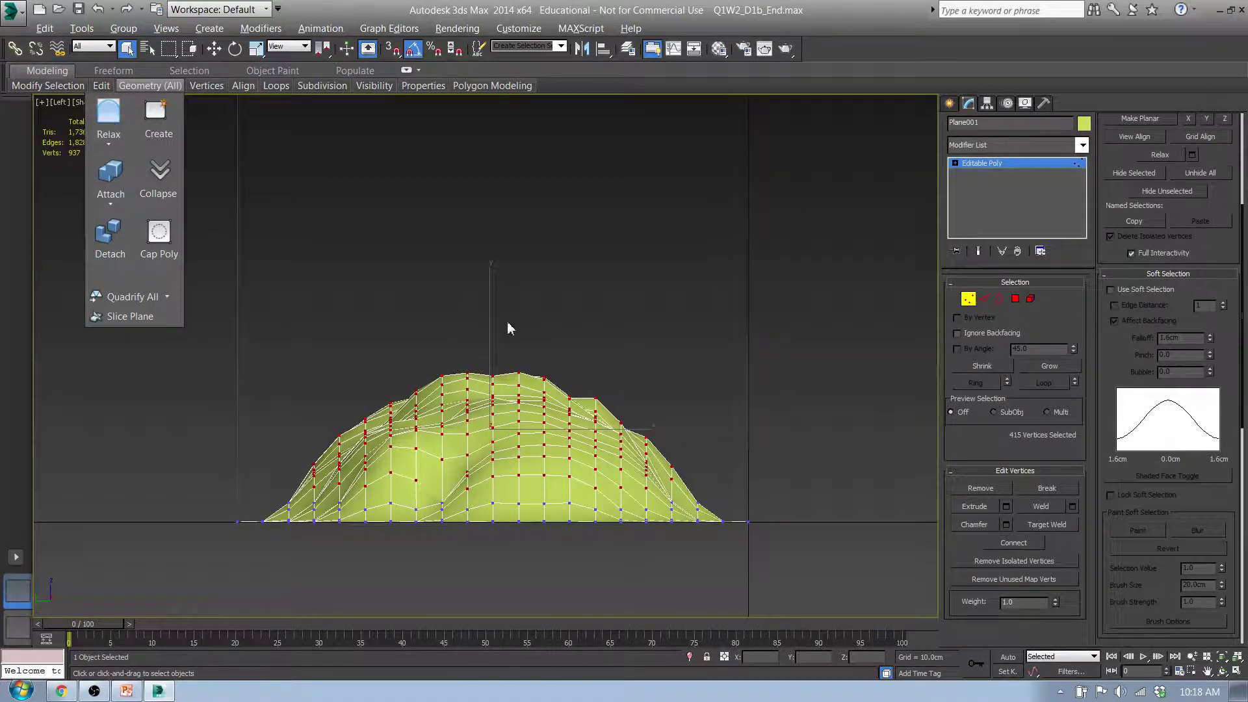
alt+middle_drag(509, 329, 491, 351)
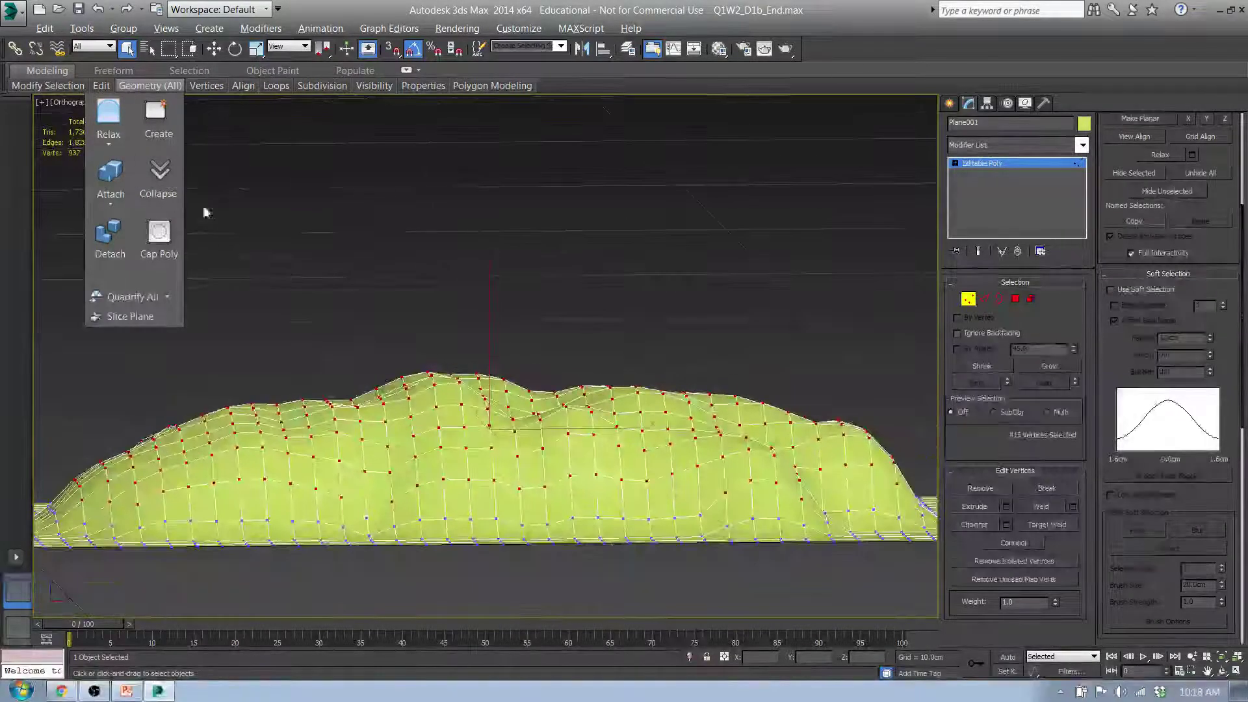
click(113, 121)
mouse_move(356, 306)
alt+middle_down()
mouse_move(505, 315)
mouse_move(568, 337)
mouse_move(541, 310)
mouse_move(472, 313)
alt+middle_up()
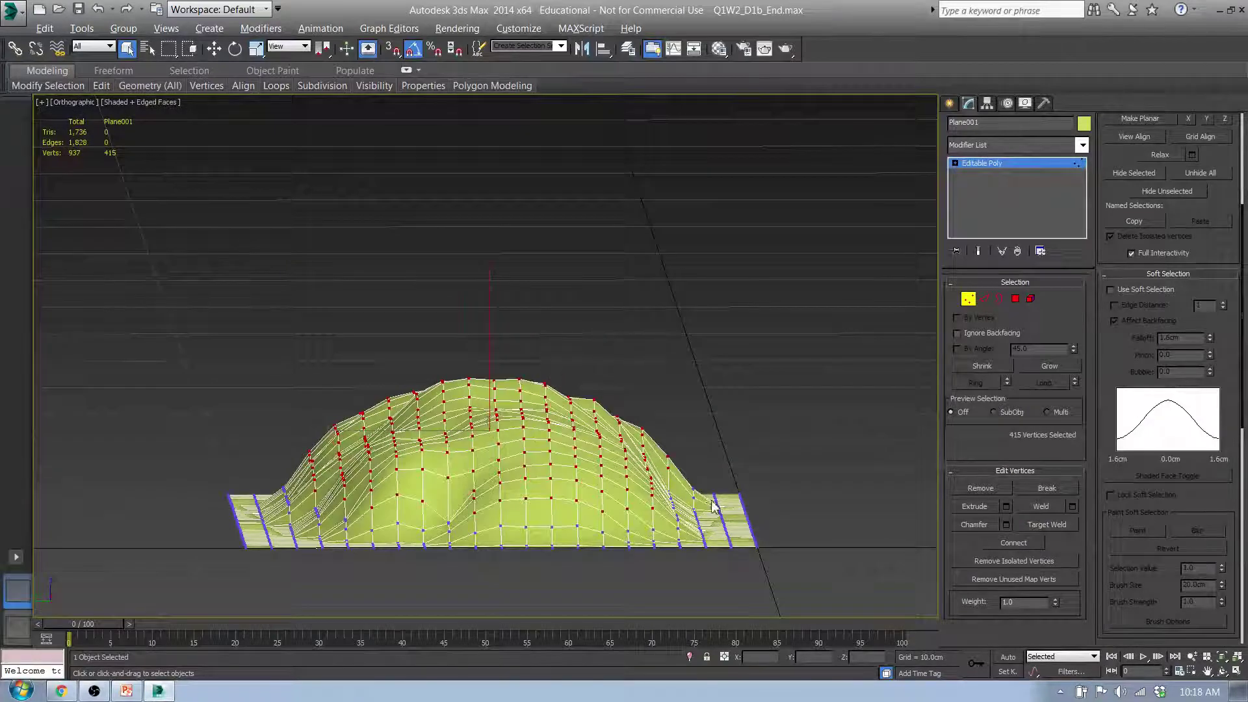
middle_drag(725, 524, 646, 479)
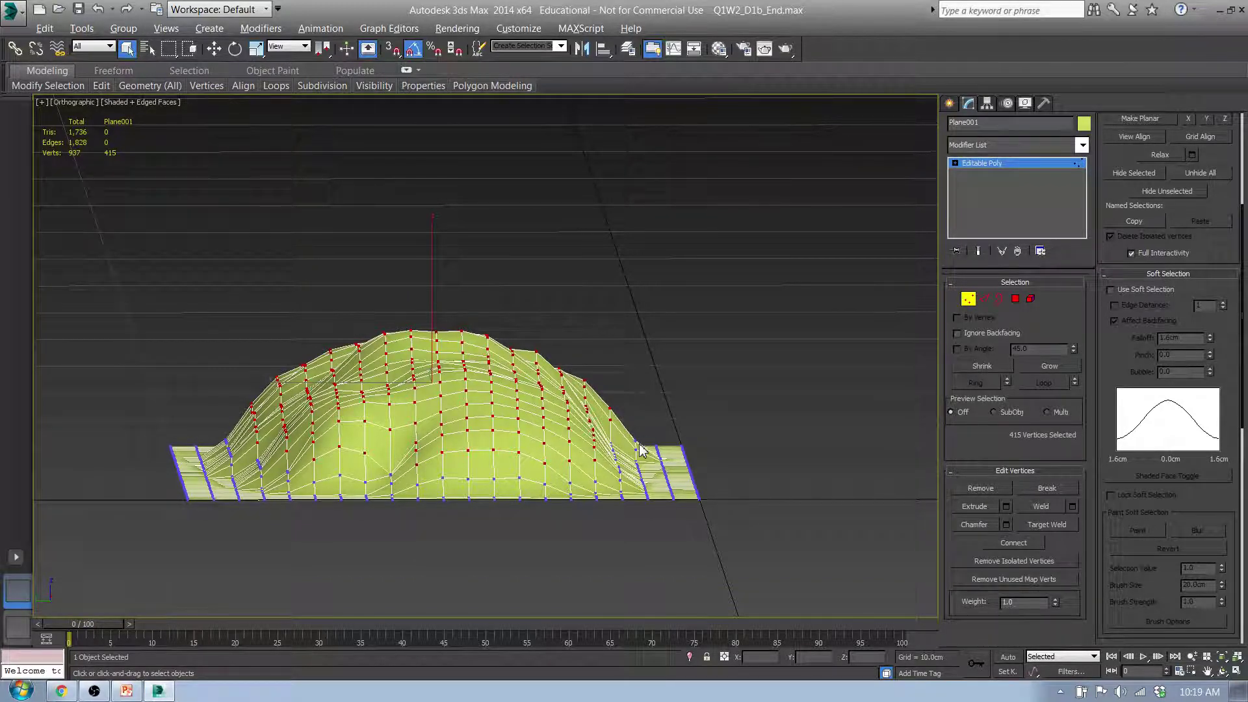
middle_drag(451, 424, 488, 431)
Step: In Front view, exit vertex mode on Plane001 and switch to Move
key(f)
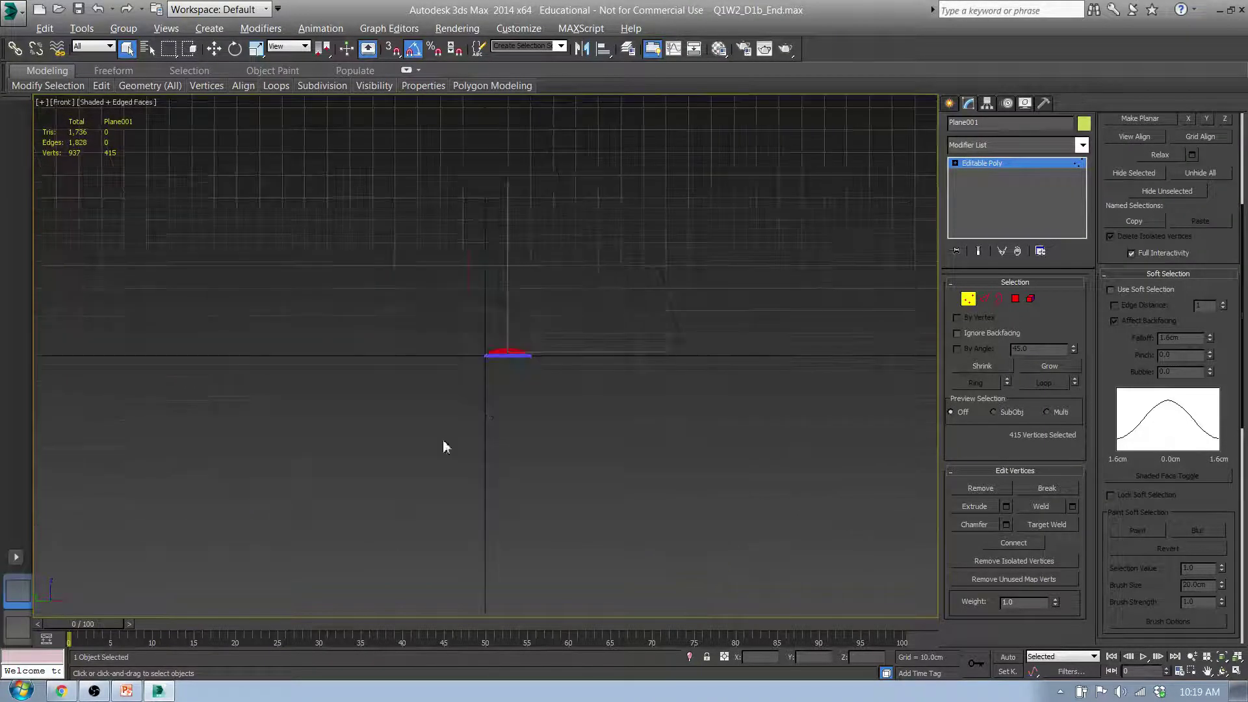
scroll(485, 423, up, 6)
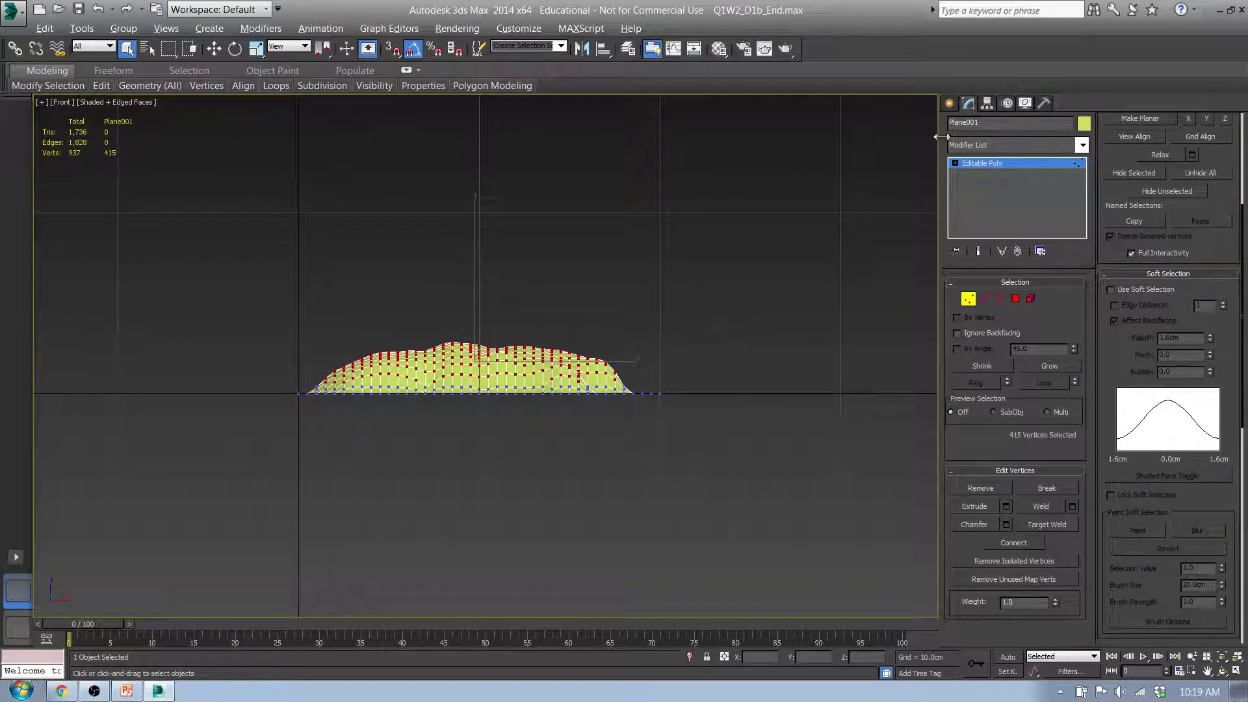
click(951, 105)
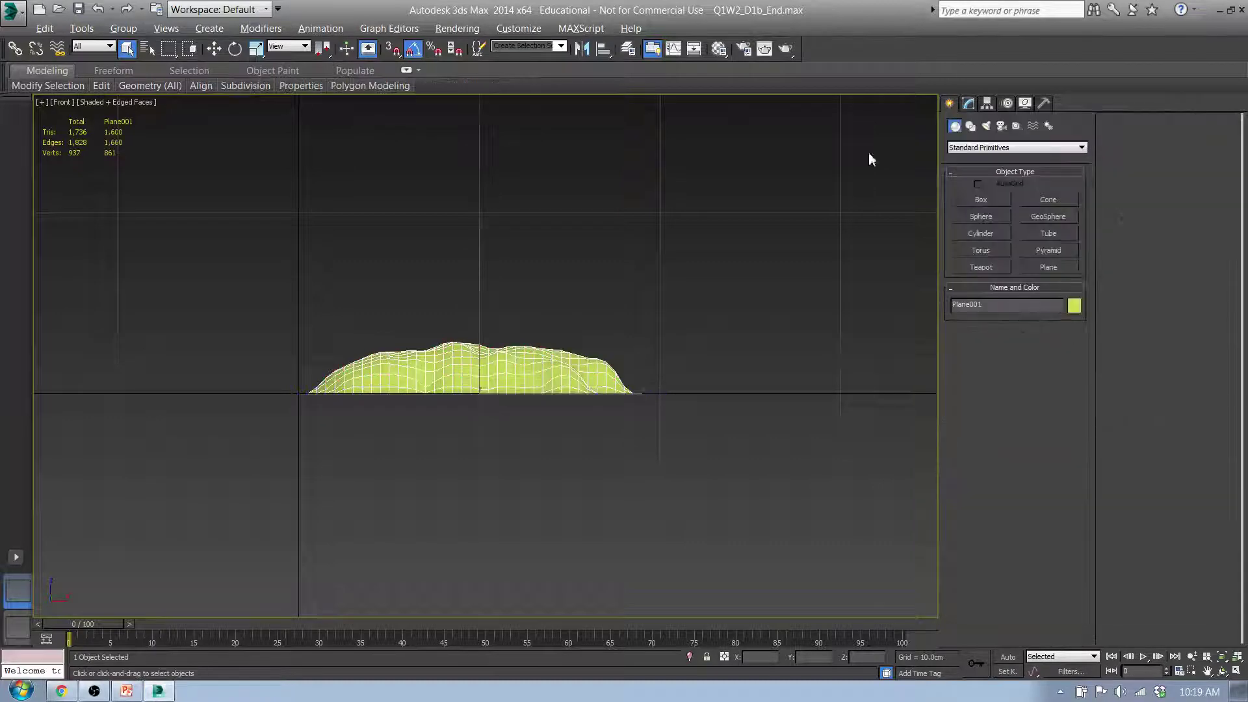
key(w)
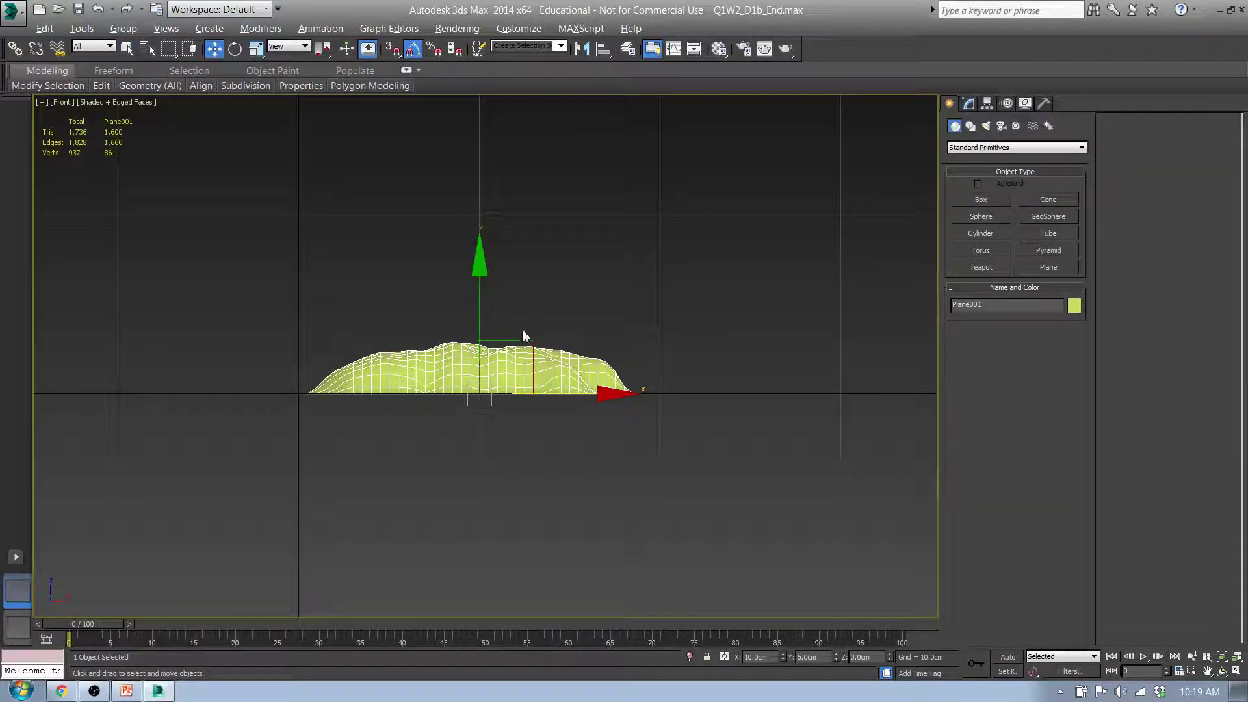
drag(525, 343, 559, 287)
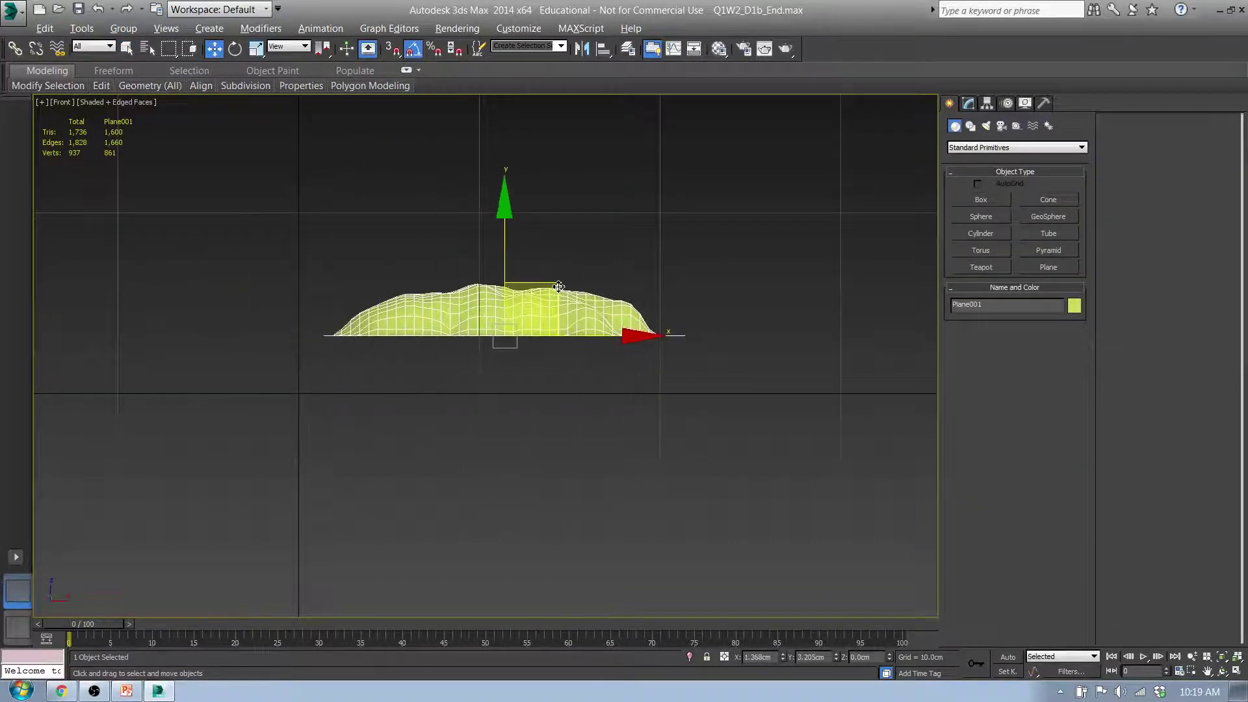
right_click(559, 287)
Step: In wireframe, slide Plane001 left along X with grid snapping to align it with the chest
middle_drag(593, 344, 758, 364)
scroll(758, 365, down, 2)
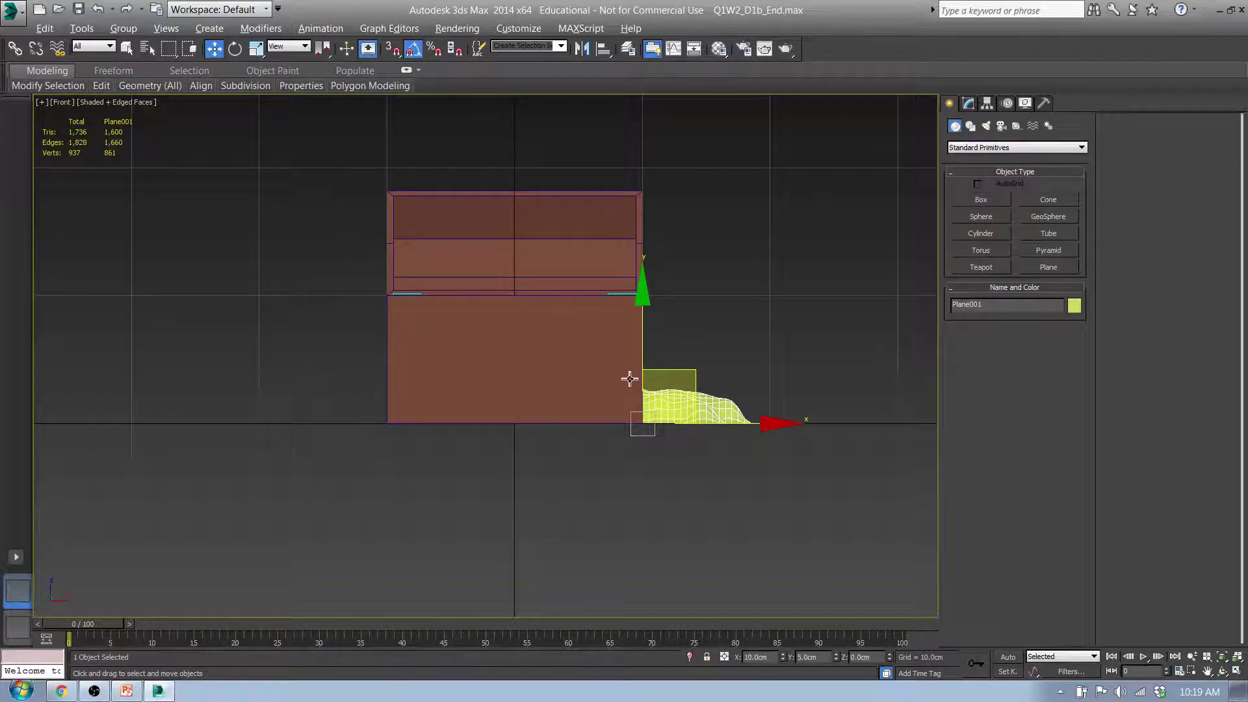
key(F3)
scroll(604, 457, up, 5)
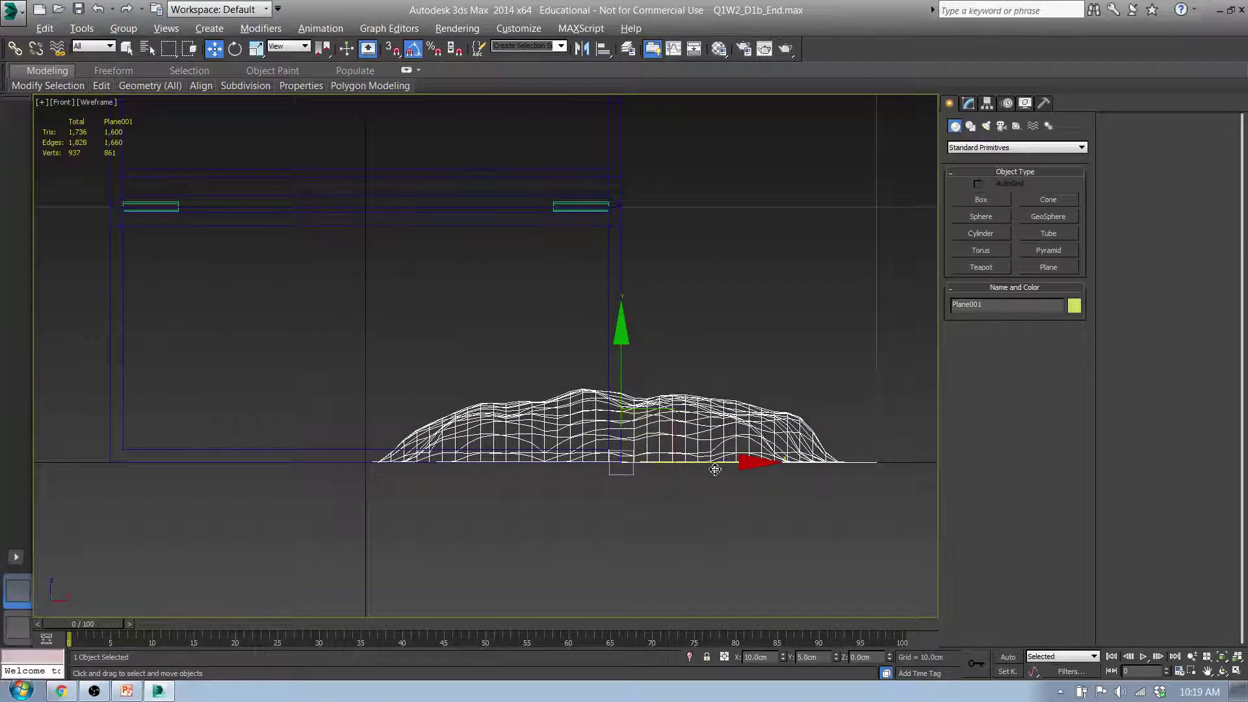
drag(715, 470, 539, 424)
key(s)
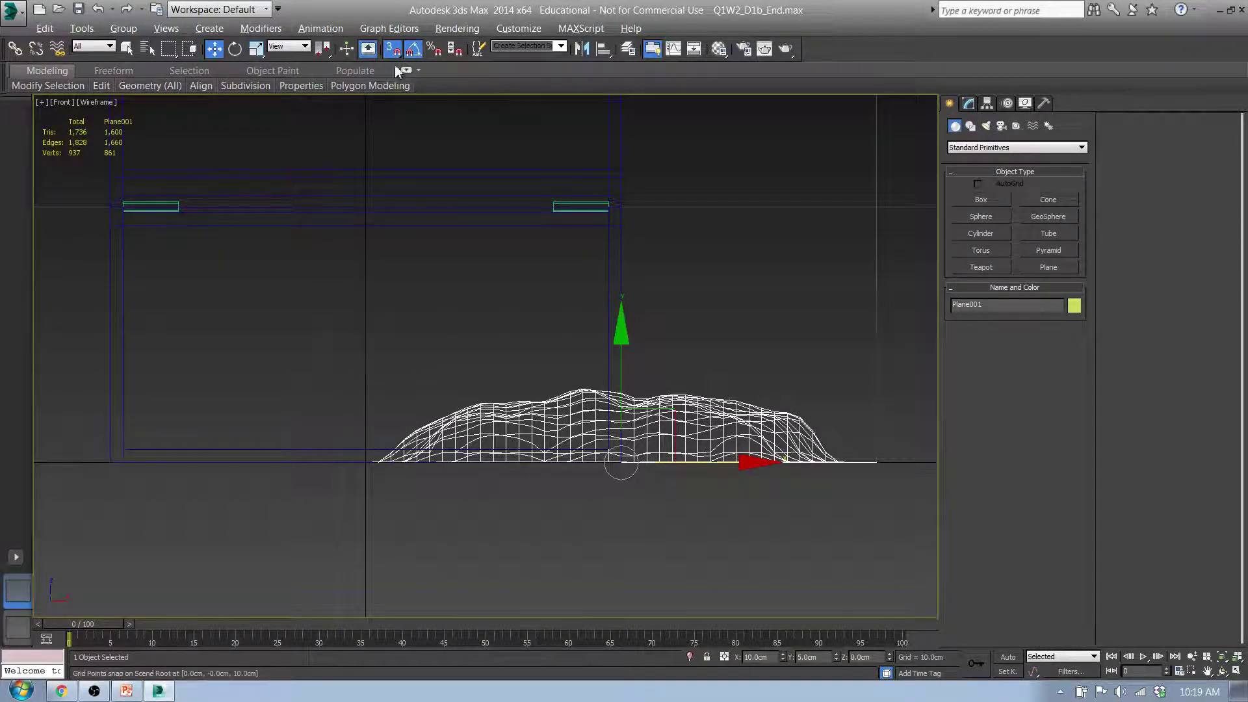
drag(723, 436, 366, 466)
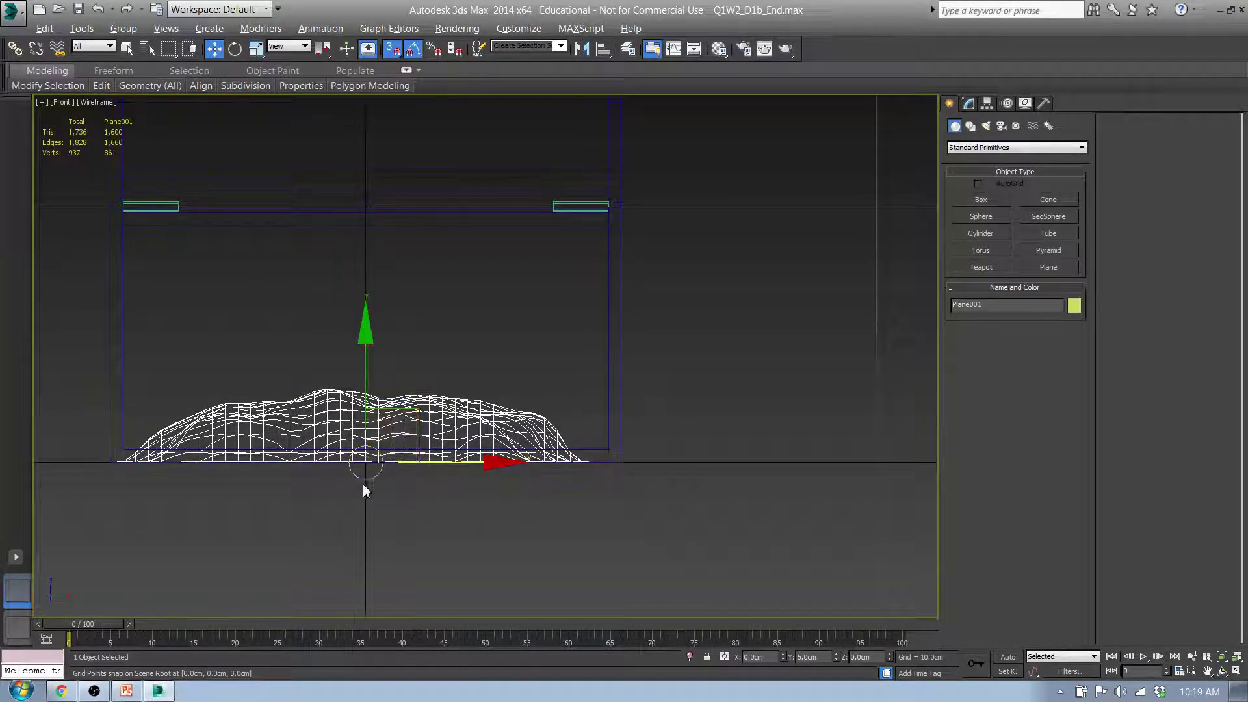
key(s)
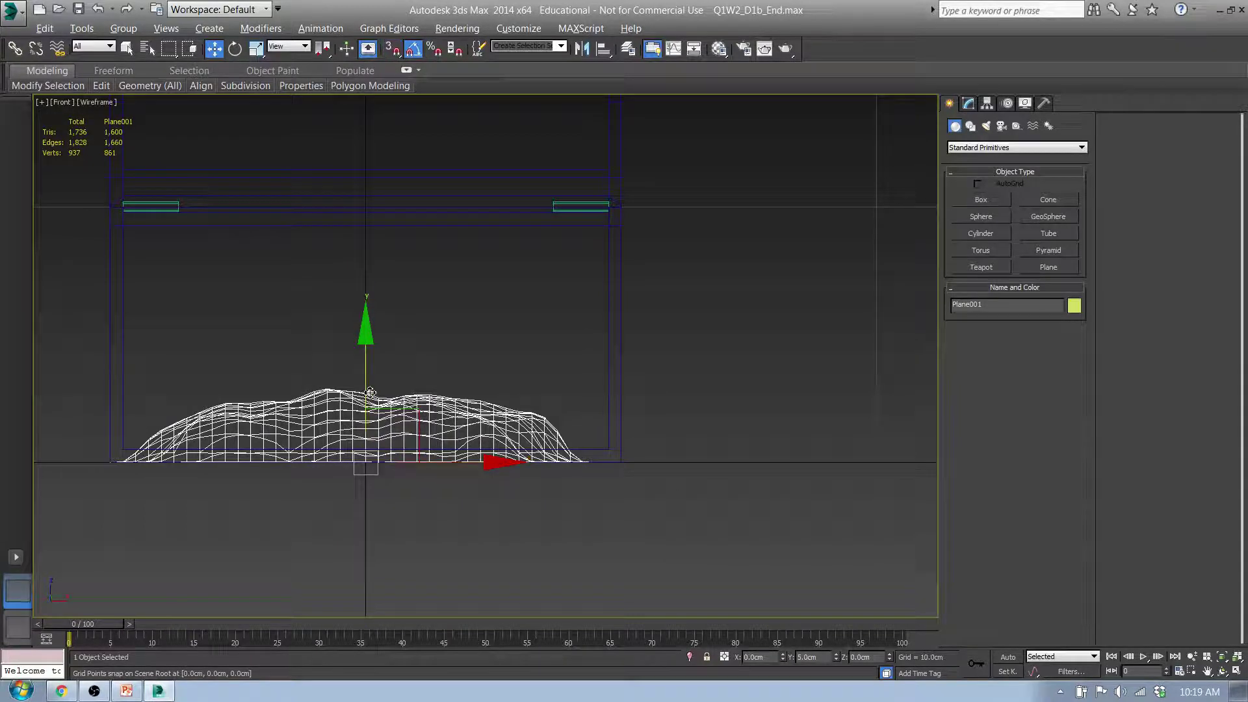
Step: Raise Plane001 to 7.255 cm and slide it into the treasure chest
drag(366, 390, 368, 213)
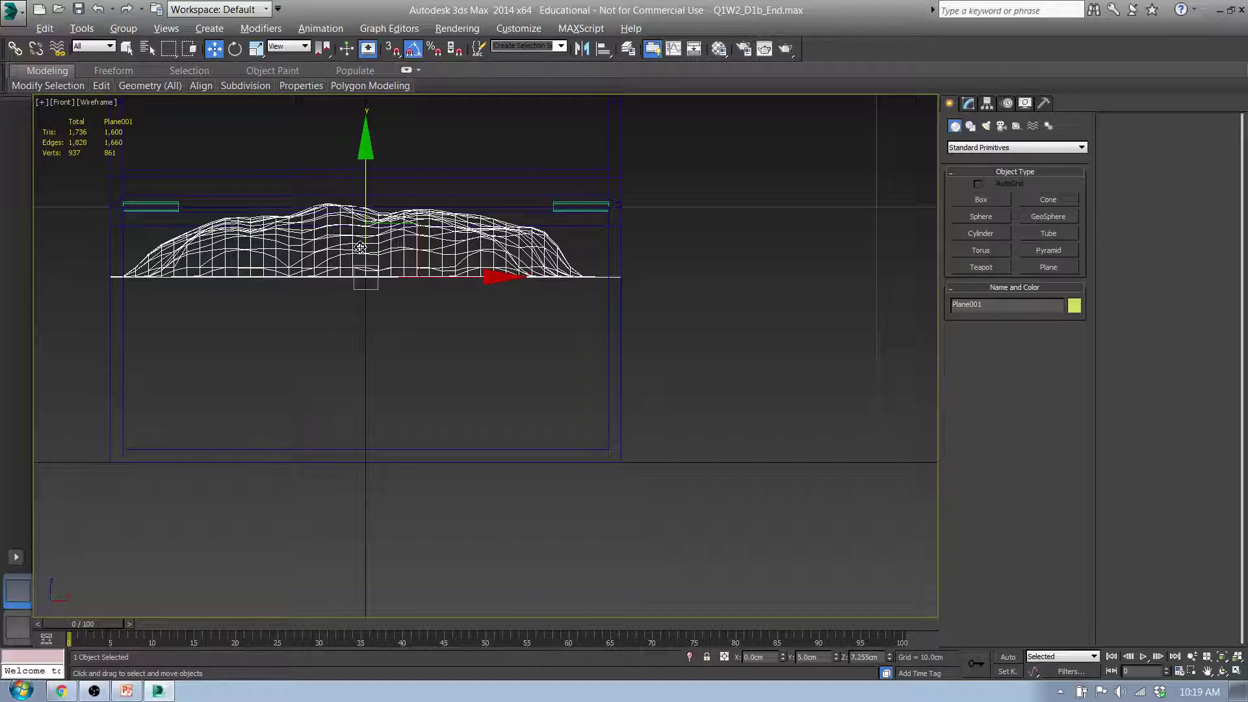
key(F3)
alt+middle_drag(386, 273, 488, 316)
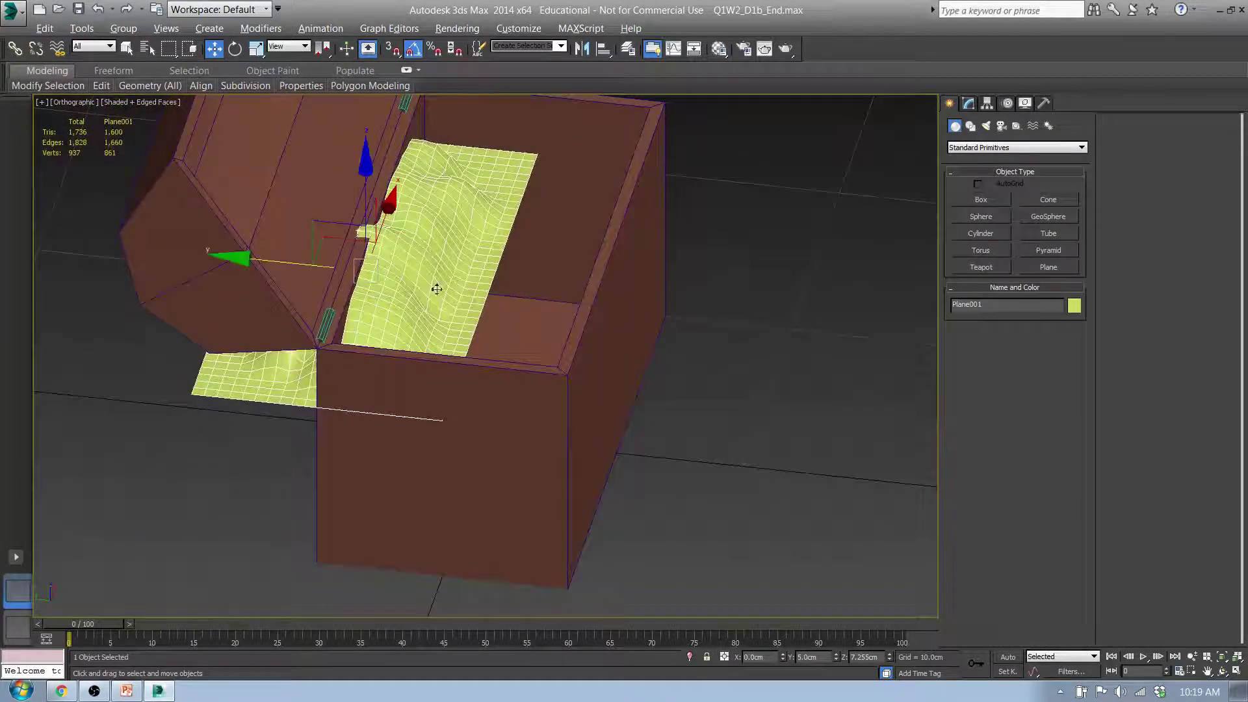
drag(286, 265, 405, 275)
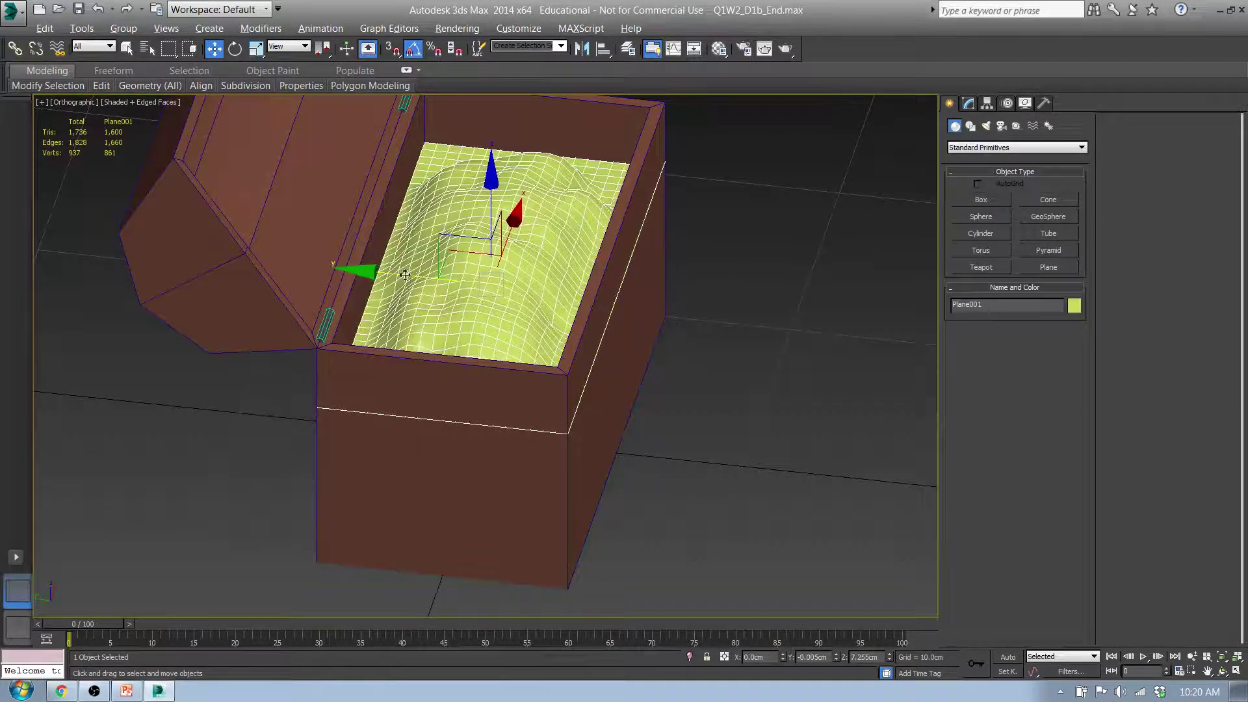
alt+middle_drag(614, 380, 907, 389)
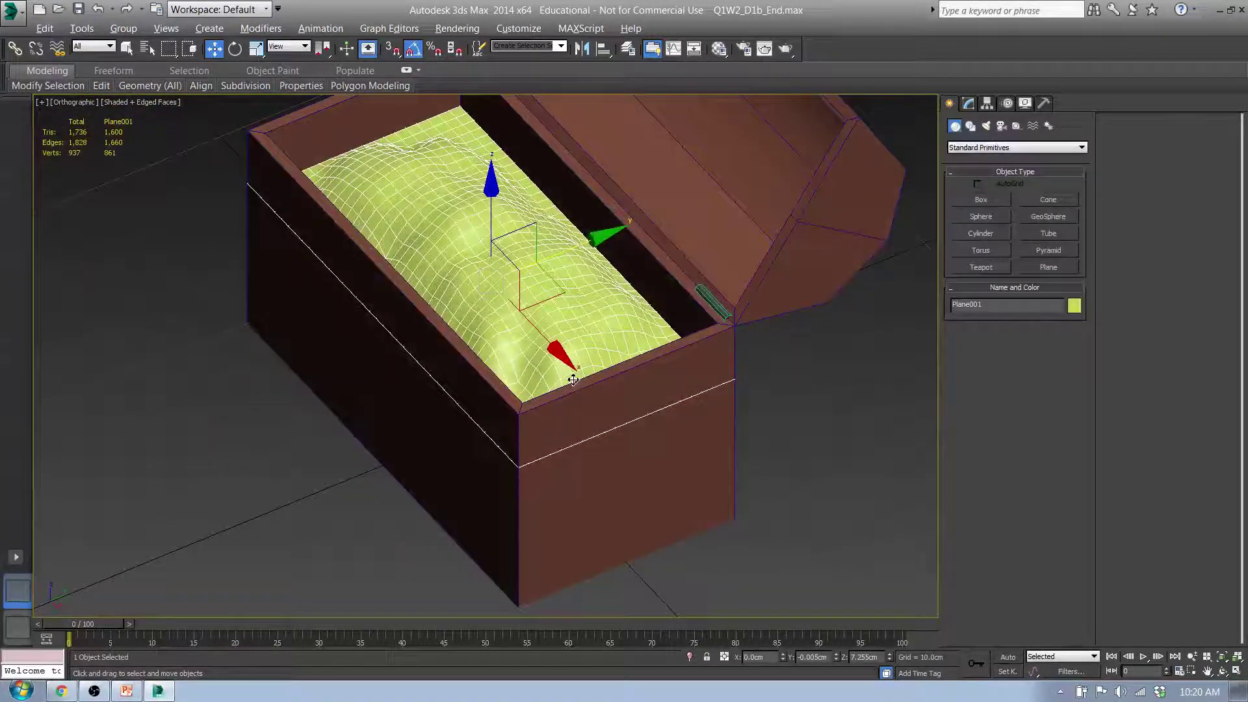
Step: Scale Plane001 down to about 96.7% in X and Y after several undone trial scales
key(r)
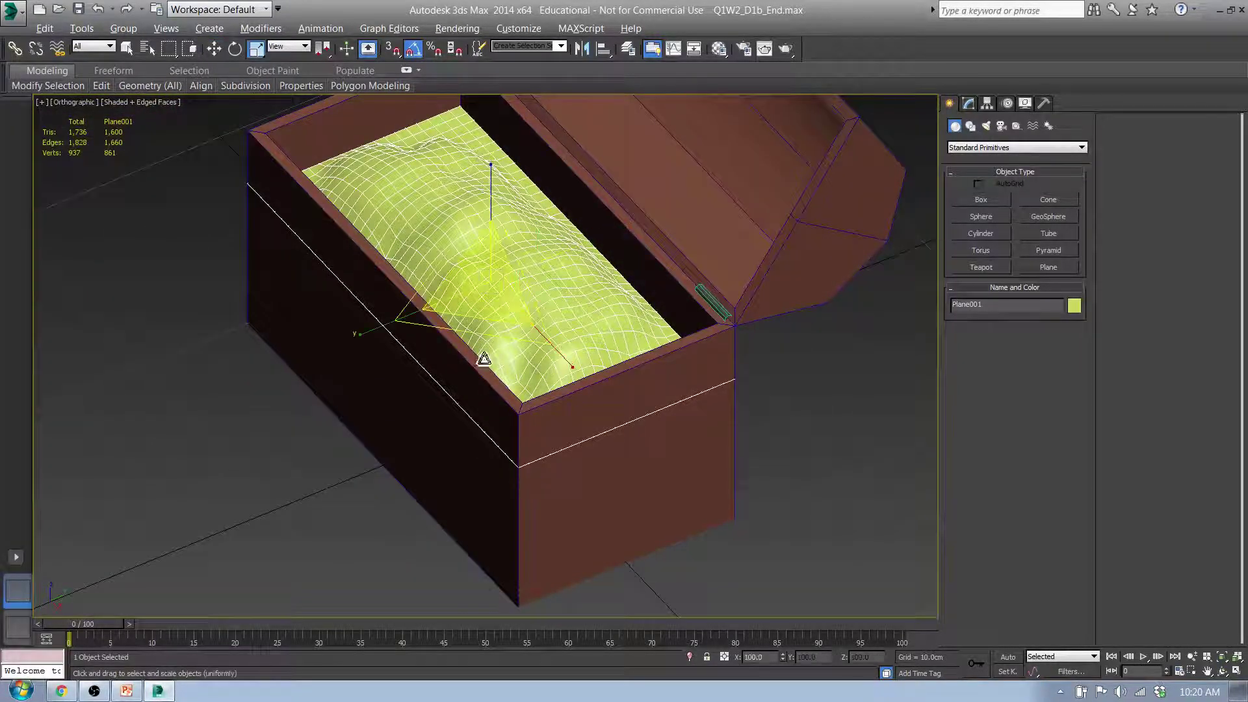
middle_drag(505, 349, 527, 325)
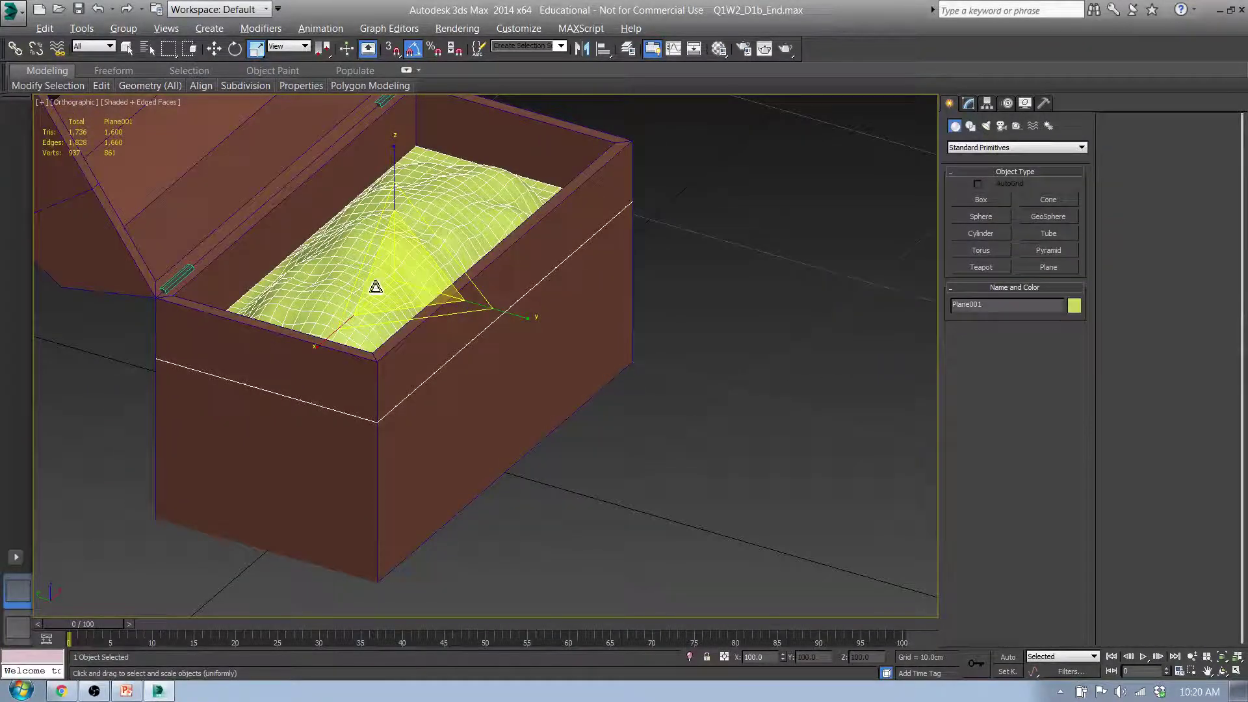
scroll(393, 278, up, 3)
scroll(397, 278, down, 3)
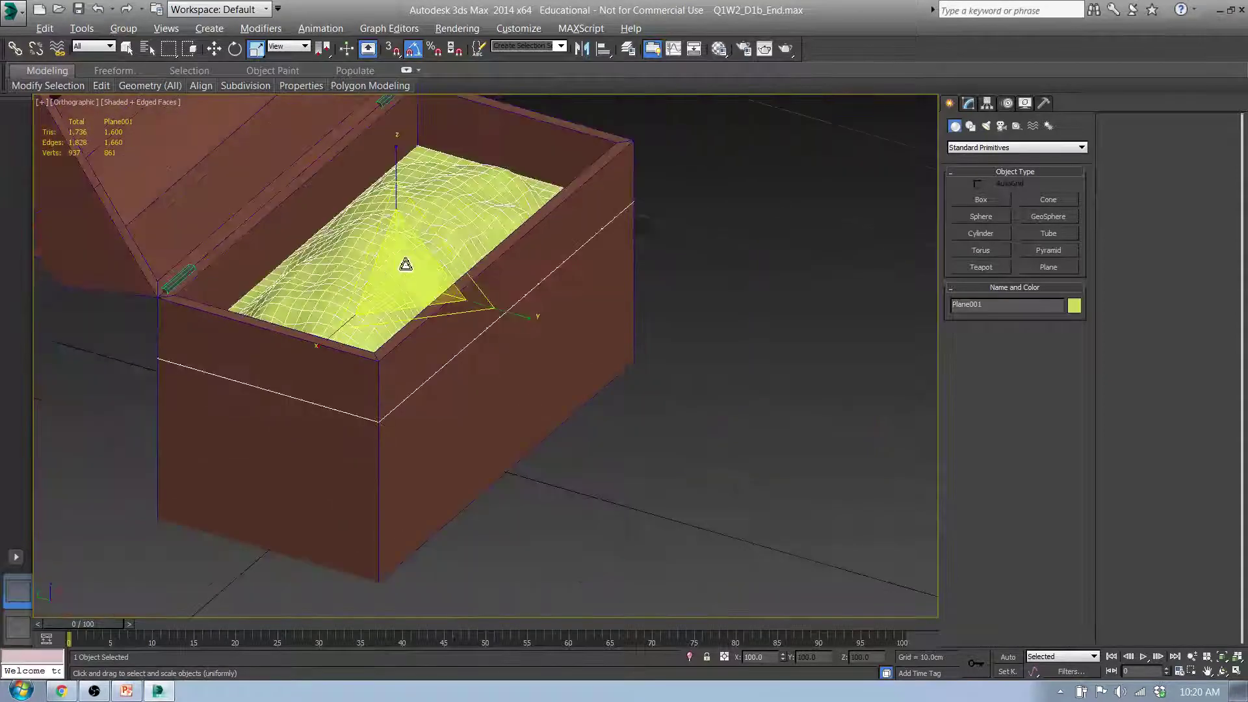
drag(411, 275, 406, 33)
key(ctrl+z)
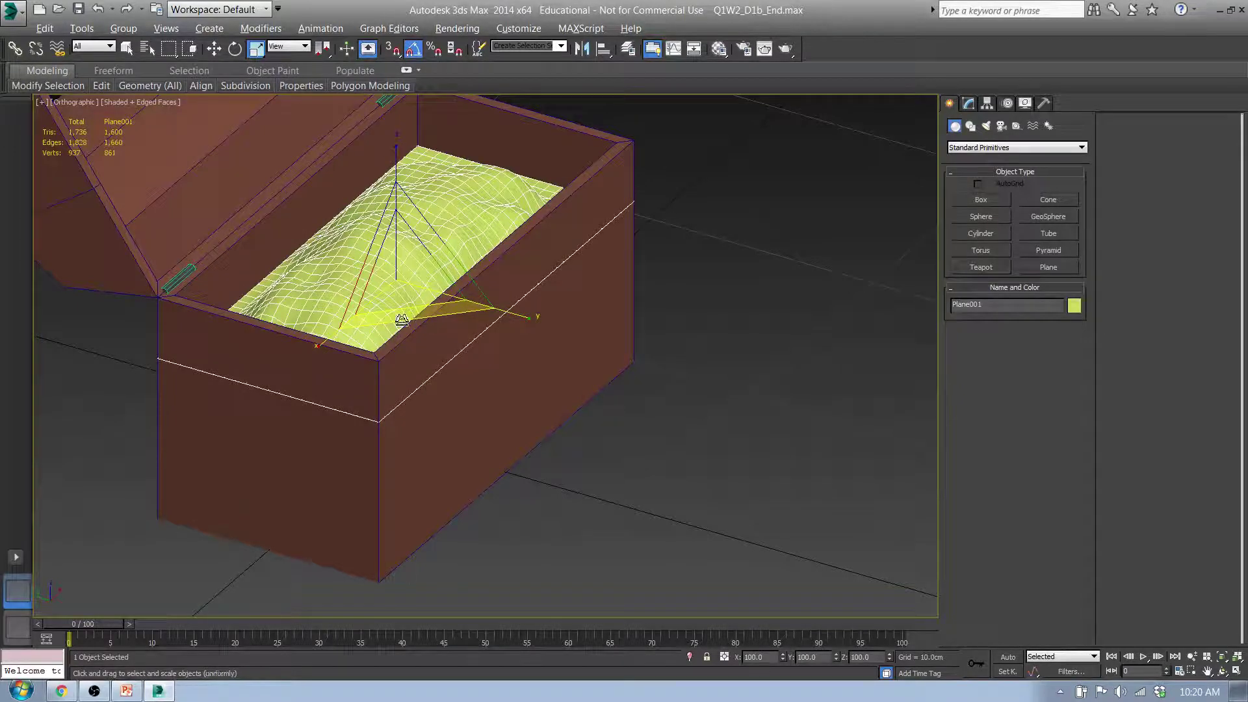
drag(435, 323, 427, 269)
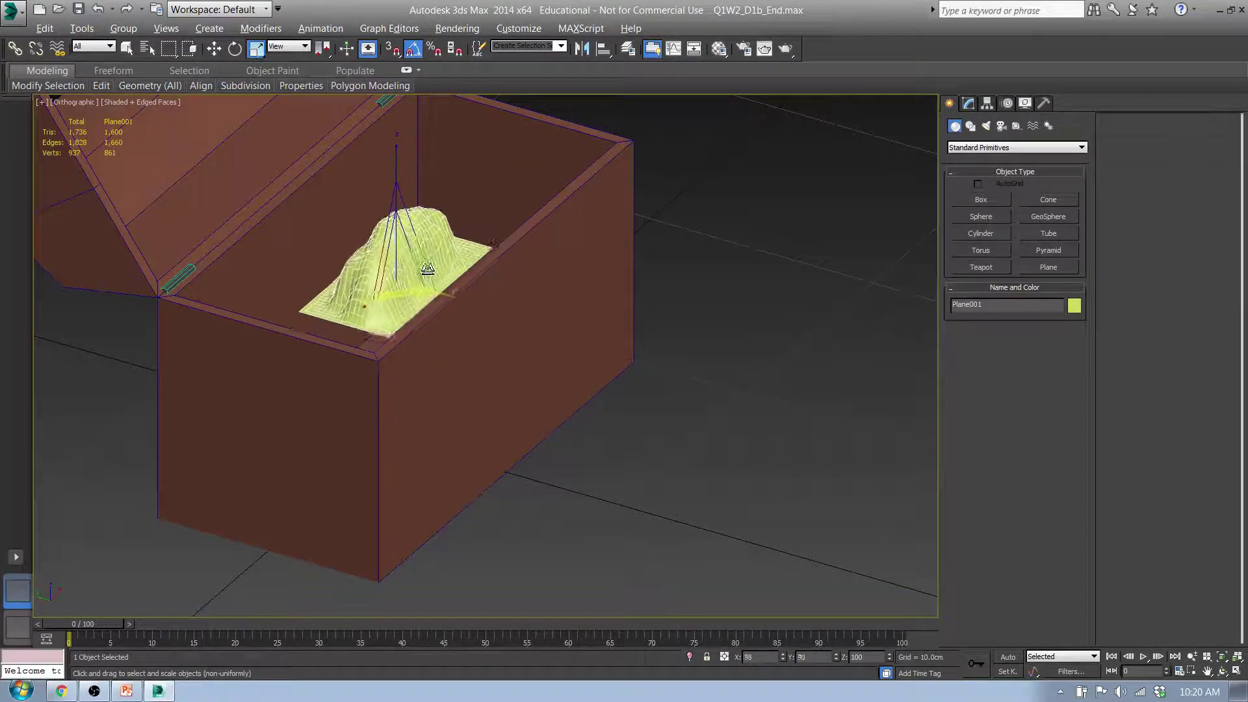
right_click(405, 168)
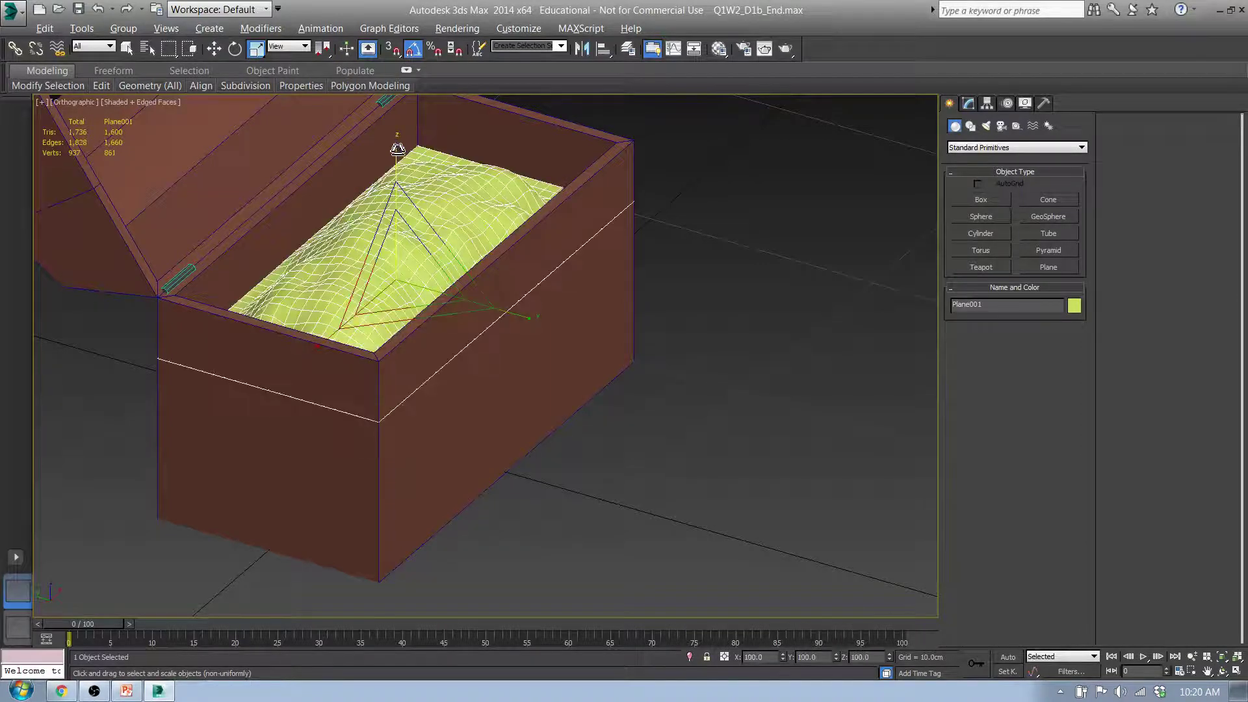
drag(397, 150, 437, 113)
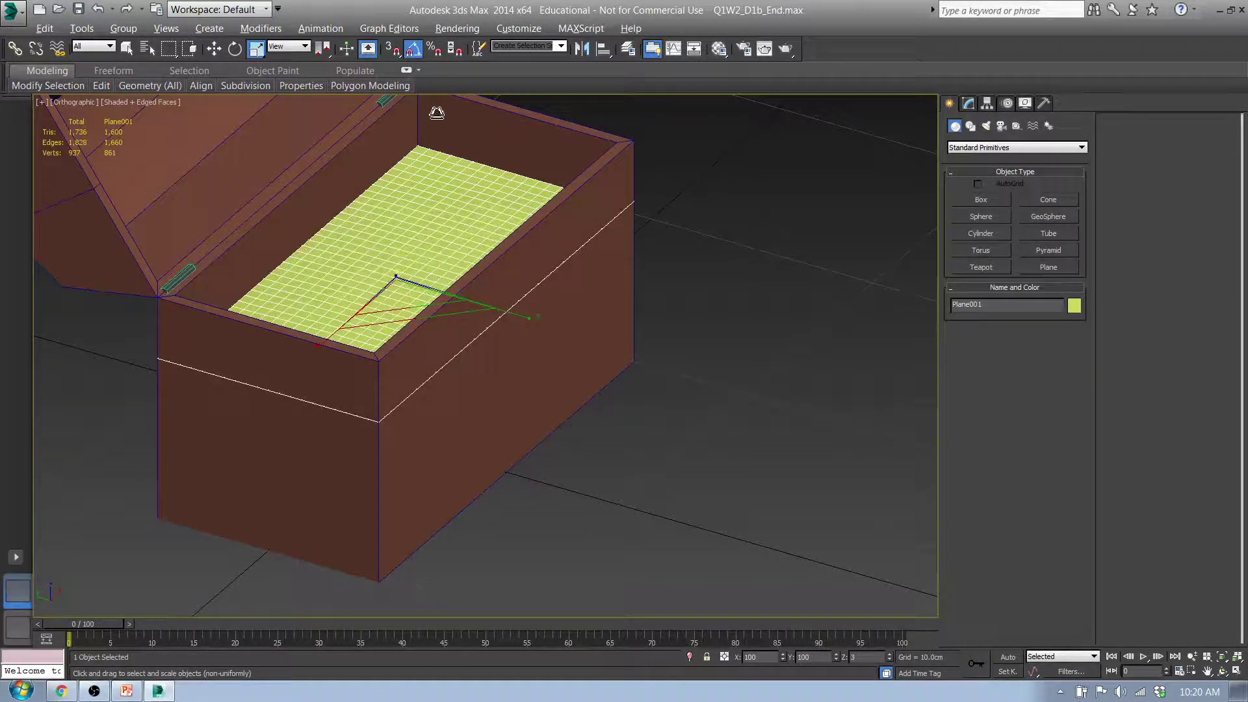
right_click(437, 113)
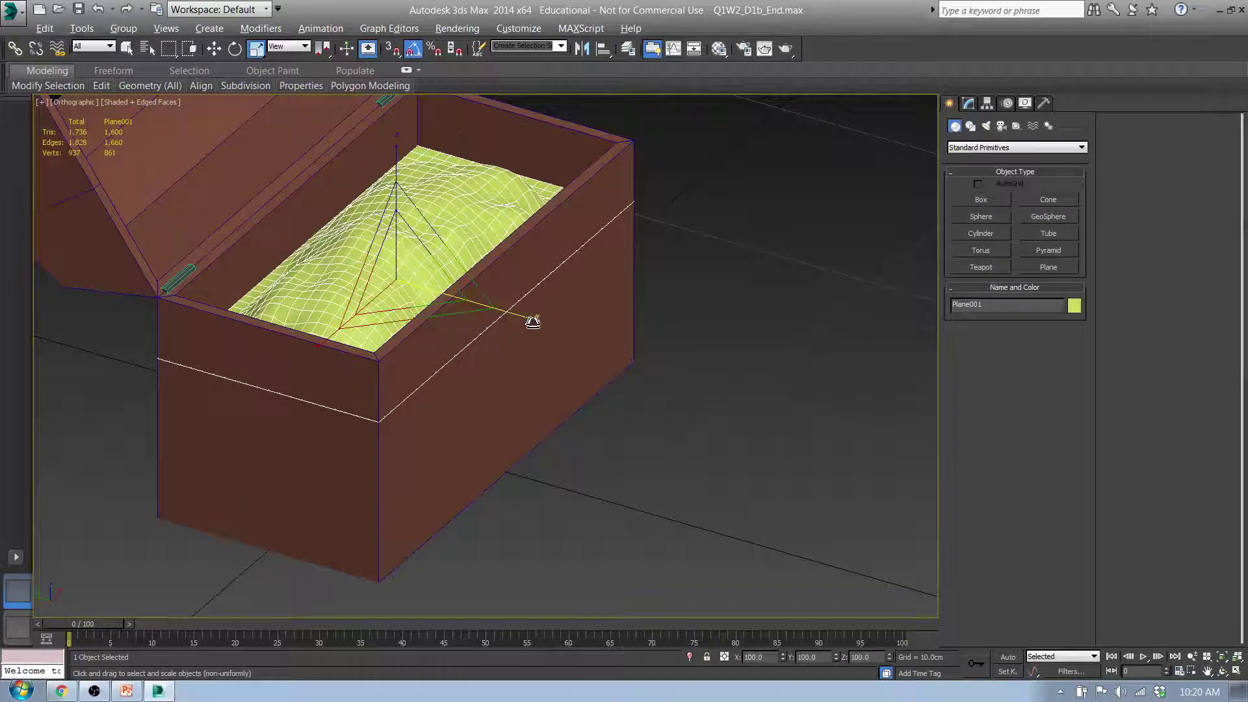
drag(532, 321, 288, 251)
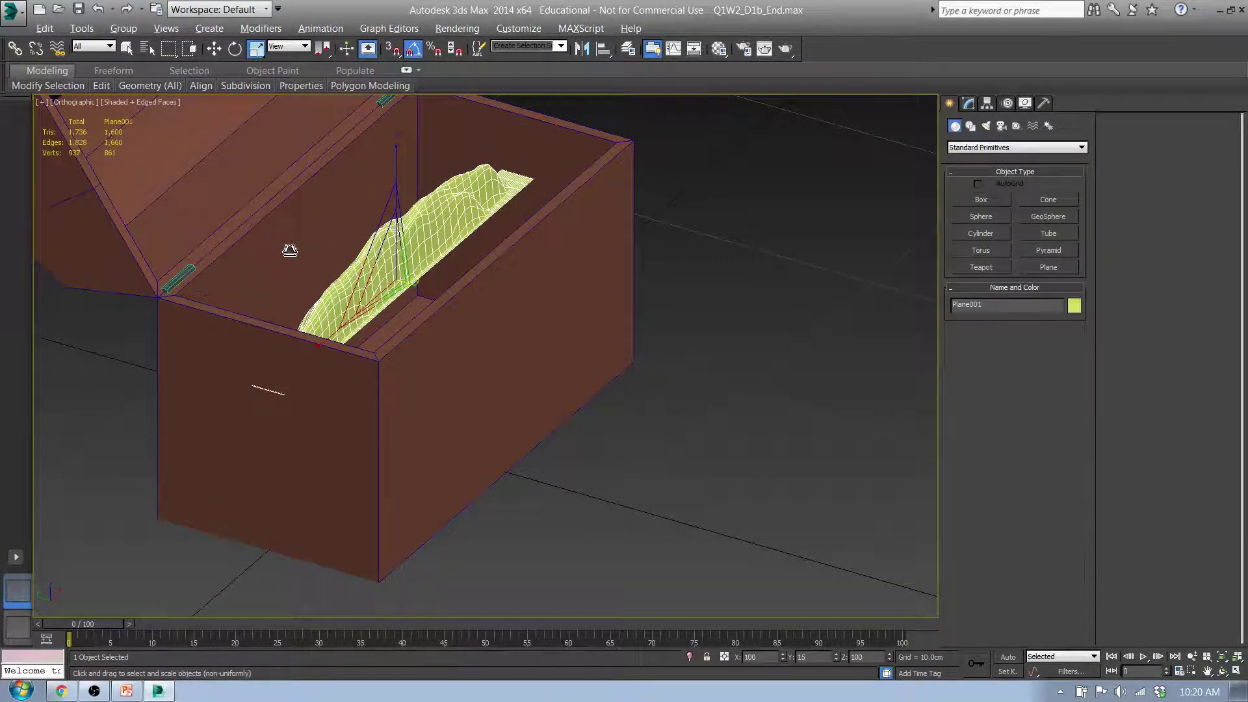
key(ctrl+z)
drag(322, 350, 448, 225)
key(ctrl+z)
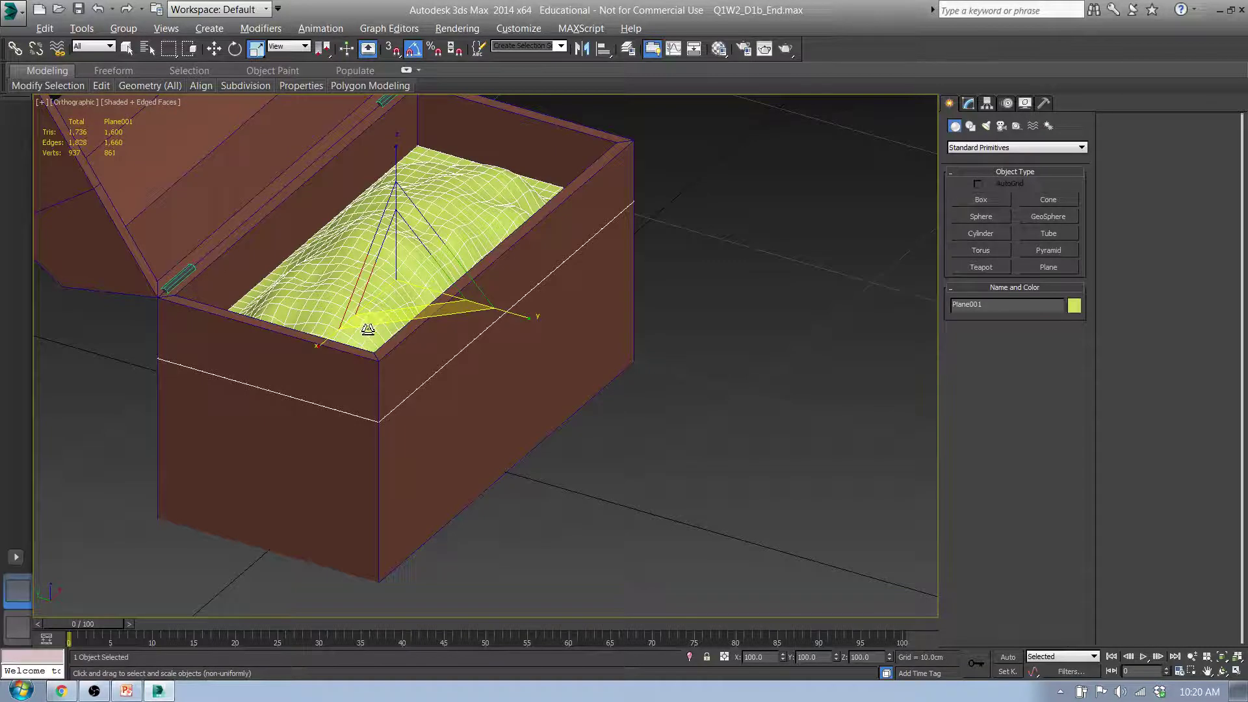
mouse_move(406, 324)
mouse_down()
mouse_move(405, 306)
mouse_move(410, 338)
mouse_up()
alt+middle_drag(409, 338, 284, 320)
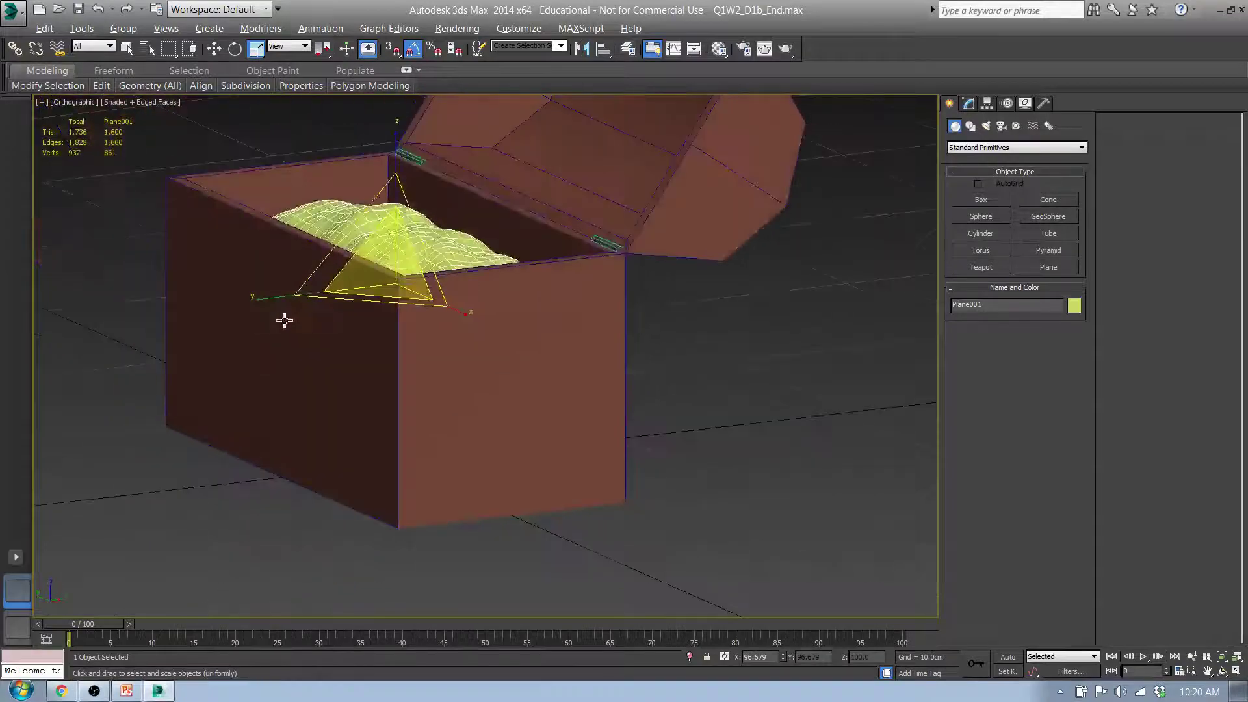
scroll(286, 317, down, 5)
scroll(290, 309, up, 15)
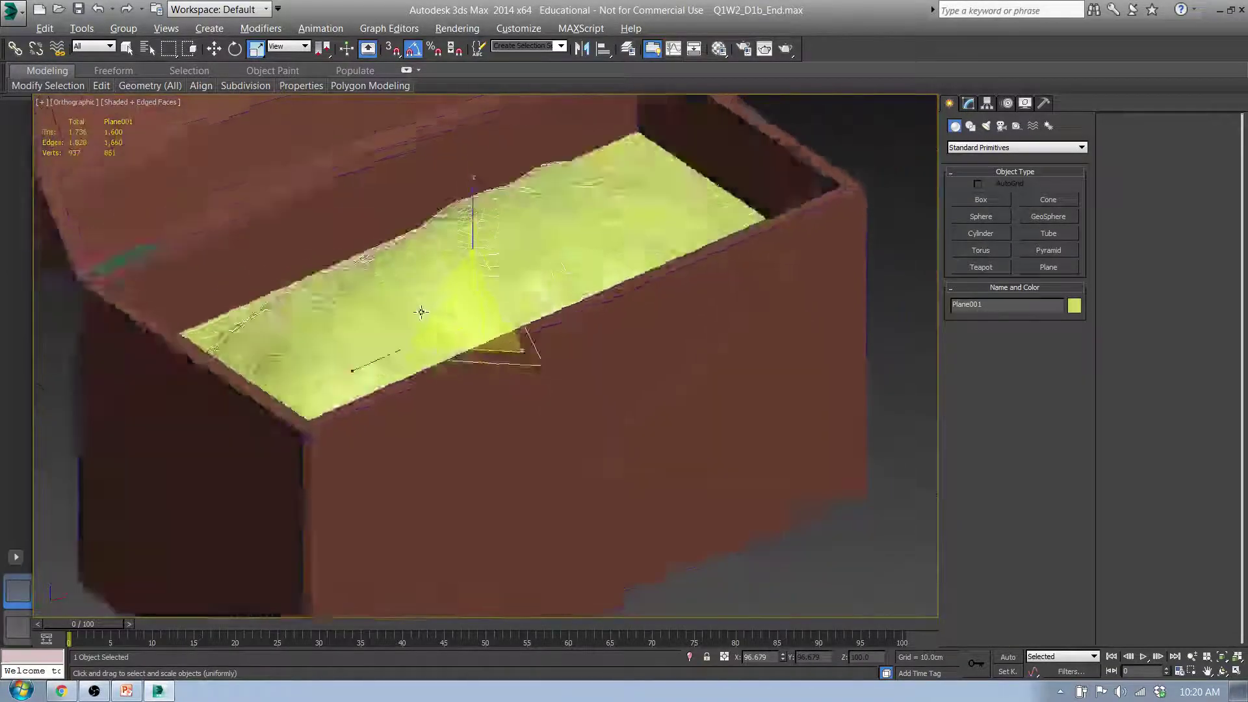
Step: Move the pile up to about 9.05 cm so it mounds above the chest rim
alt+middle_drag(422, 312, 474, 301)
key(w)
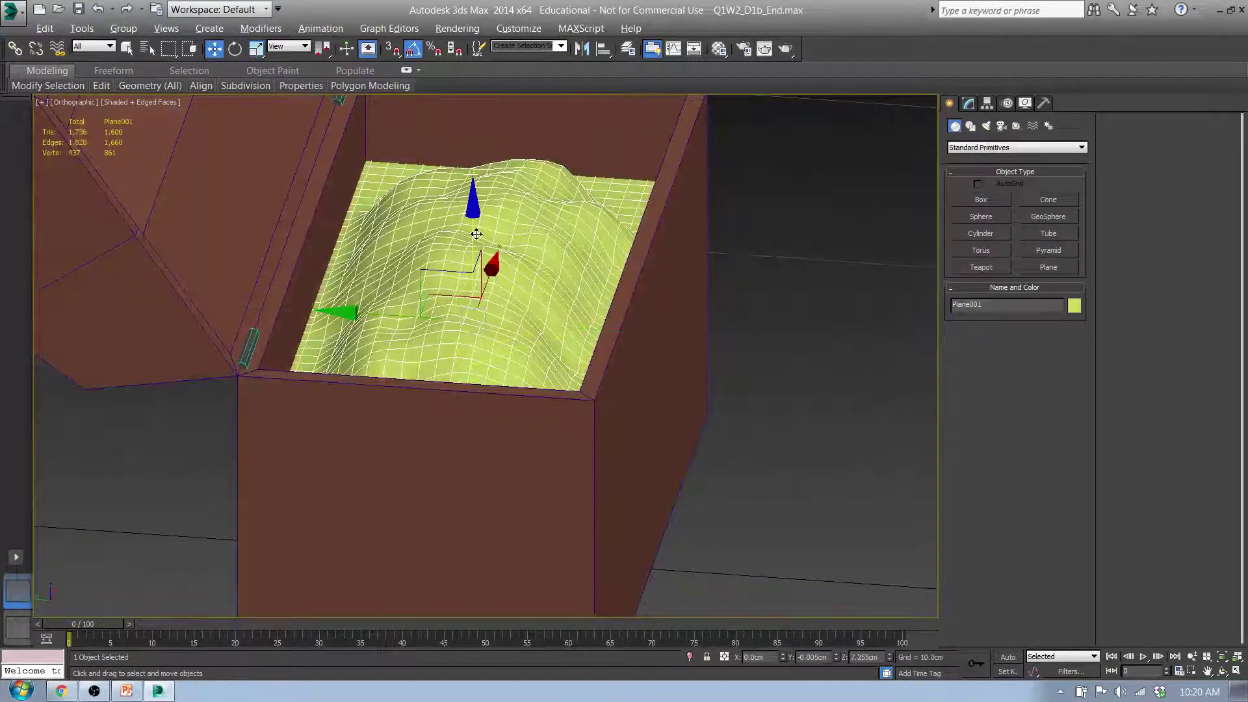
drag(476, 234, 477, 182)
alt+middle_drag(477, 182, 446, 277)
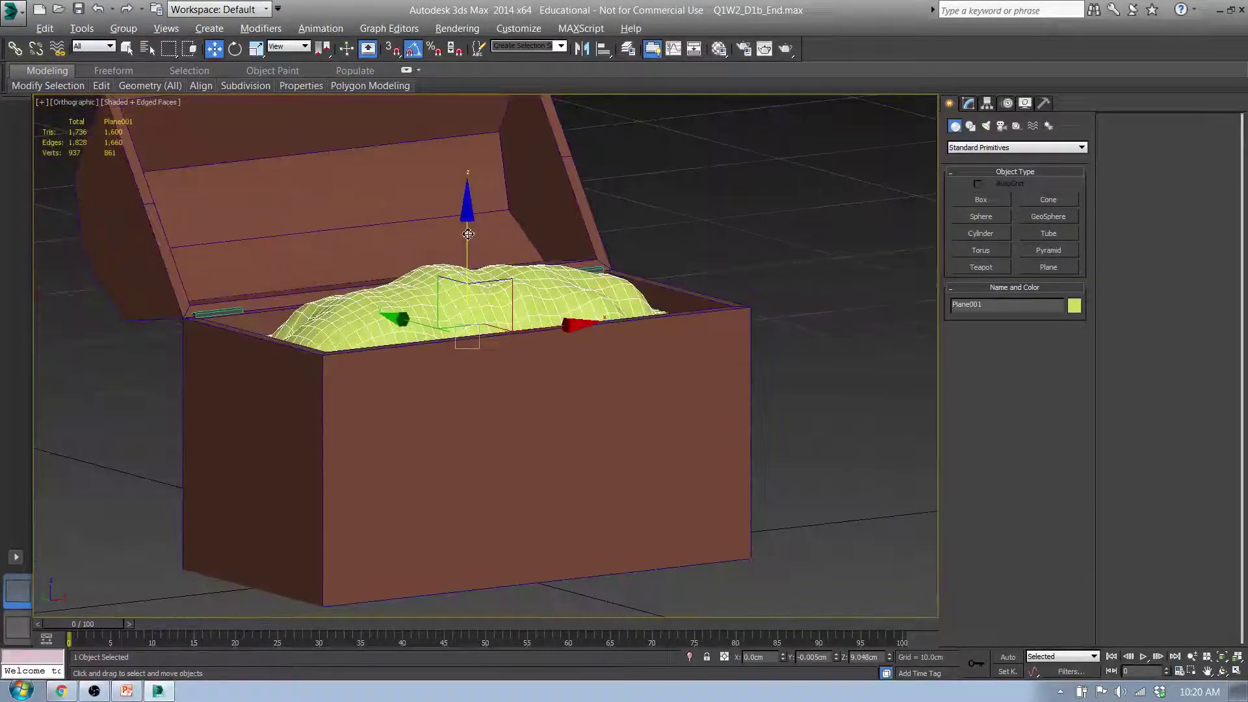
drag(471, 244, 582, 189)
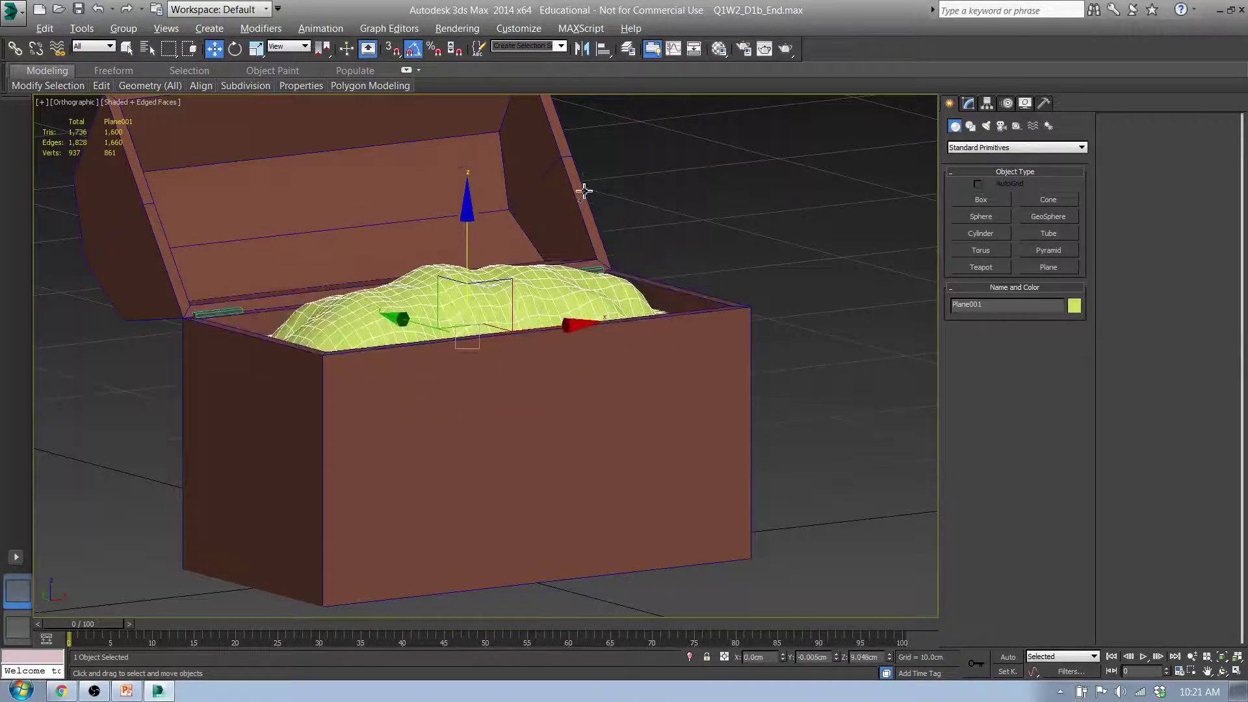
right_click(396, 54)
click(561, 261)
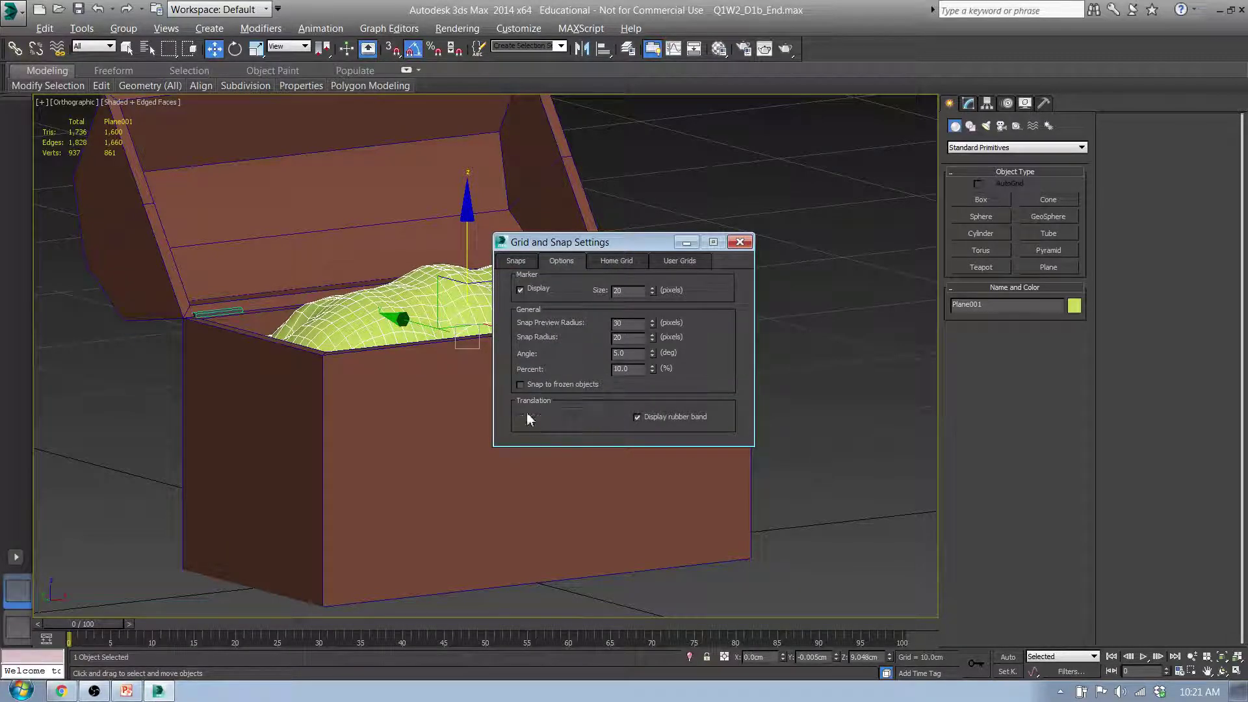
click(741, 244)
alt+middle_drag(465, 285, 495, 355)
scroll(494, 329, down, 3)
key(shift+q)
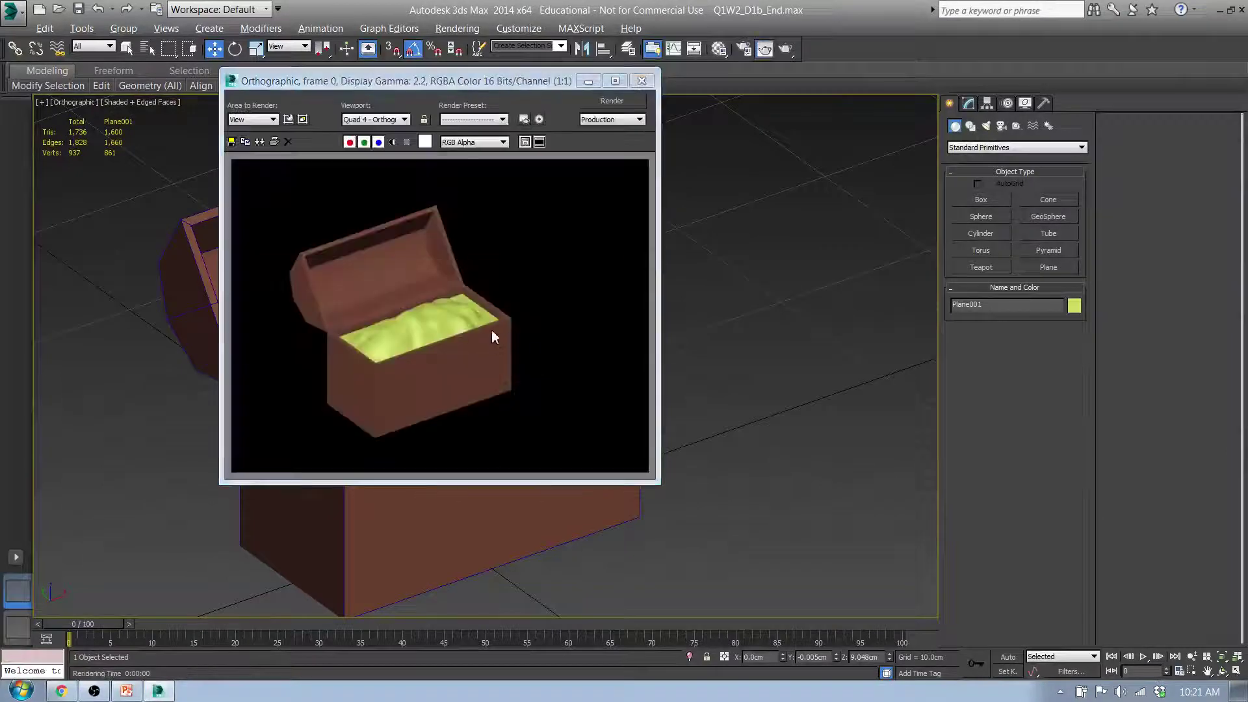
click(641, 80)
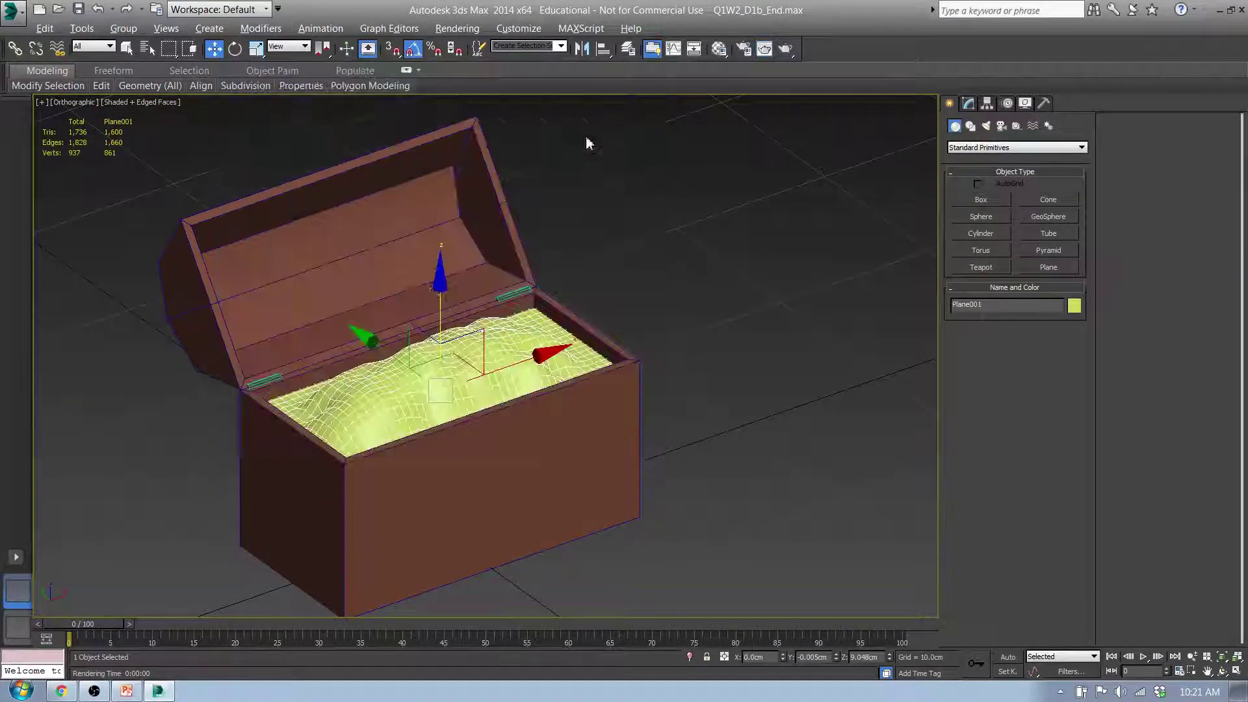
scroll(510, 221, up, 6)
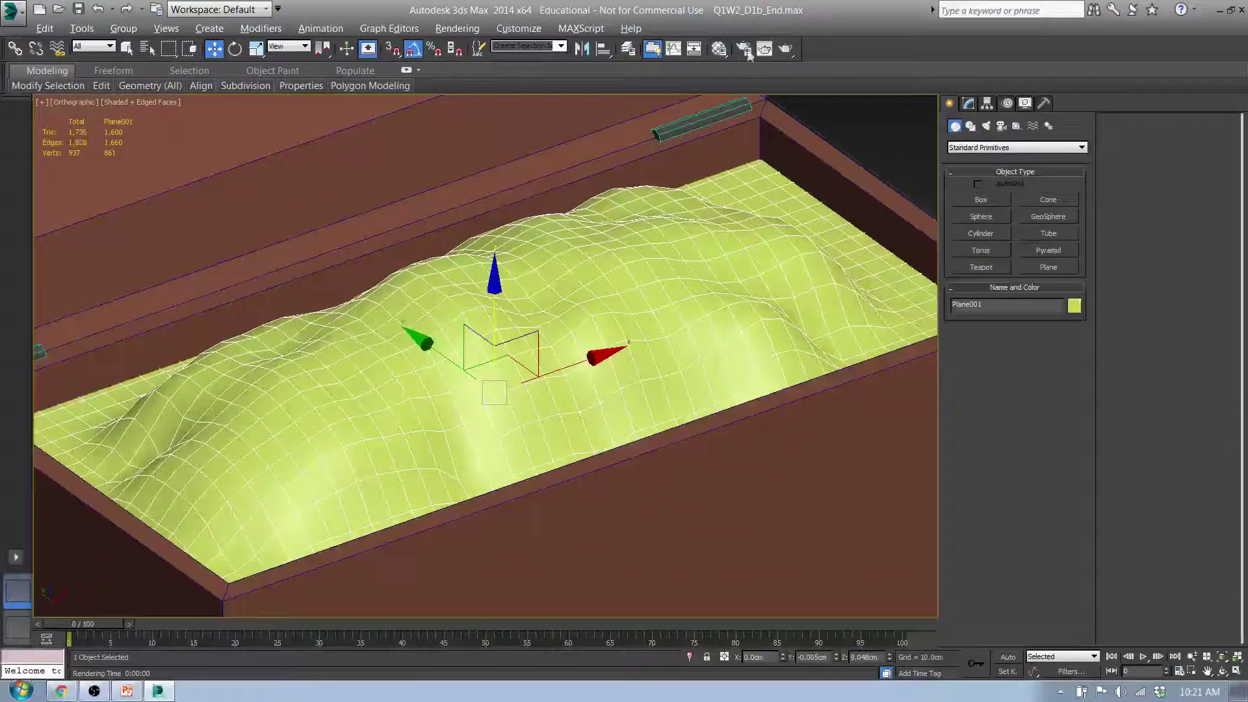
key(shift+q)
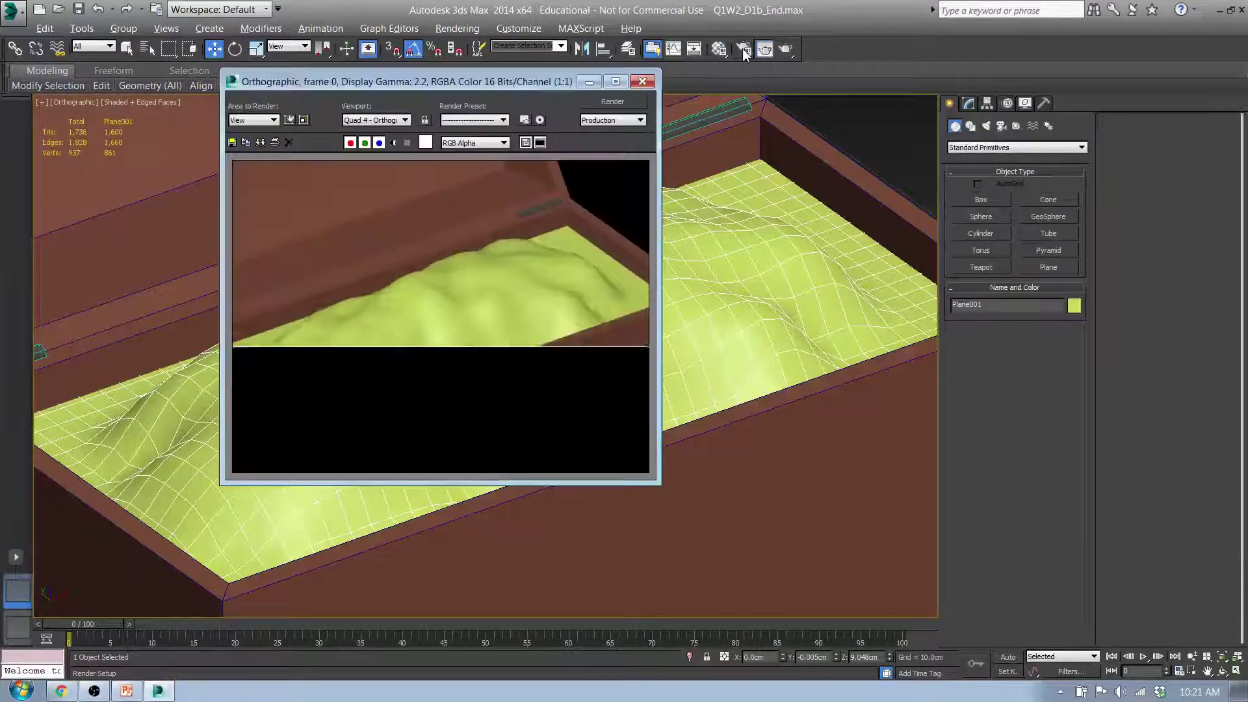
click(642, 81)
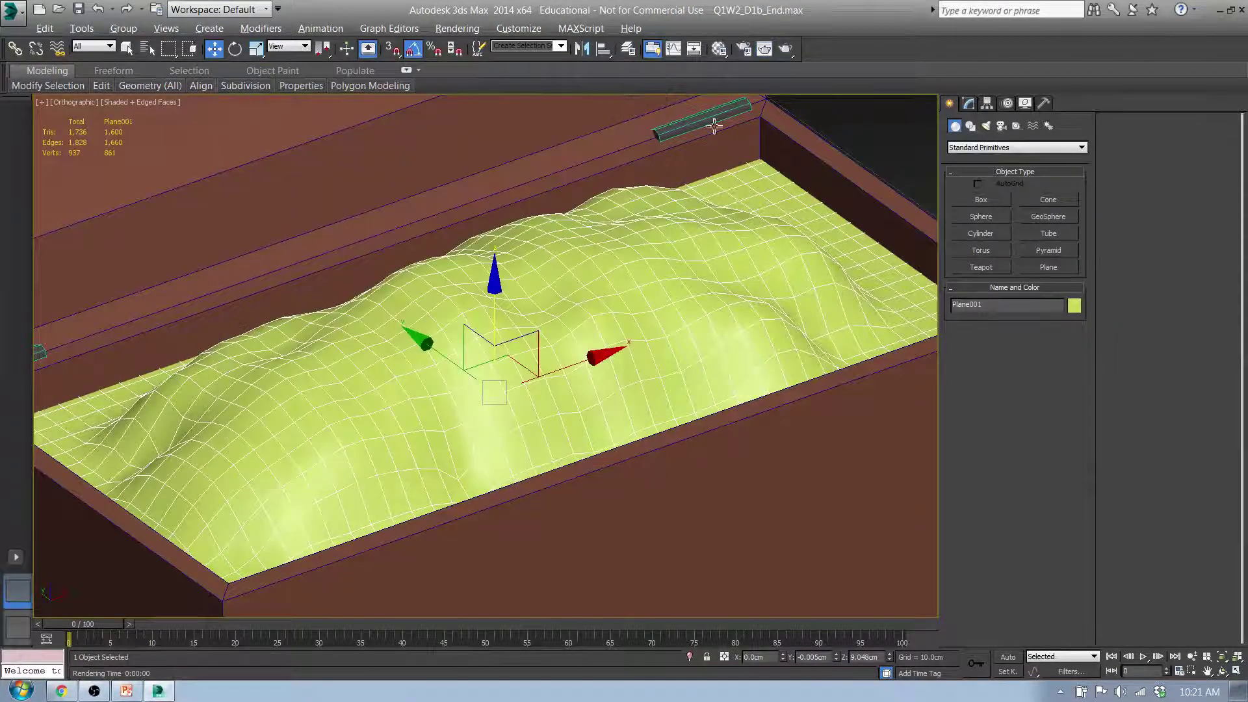
scroll(730, 282, down, 6)
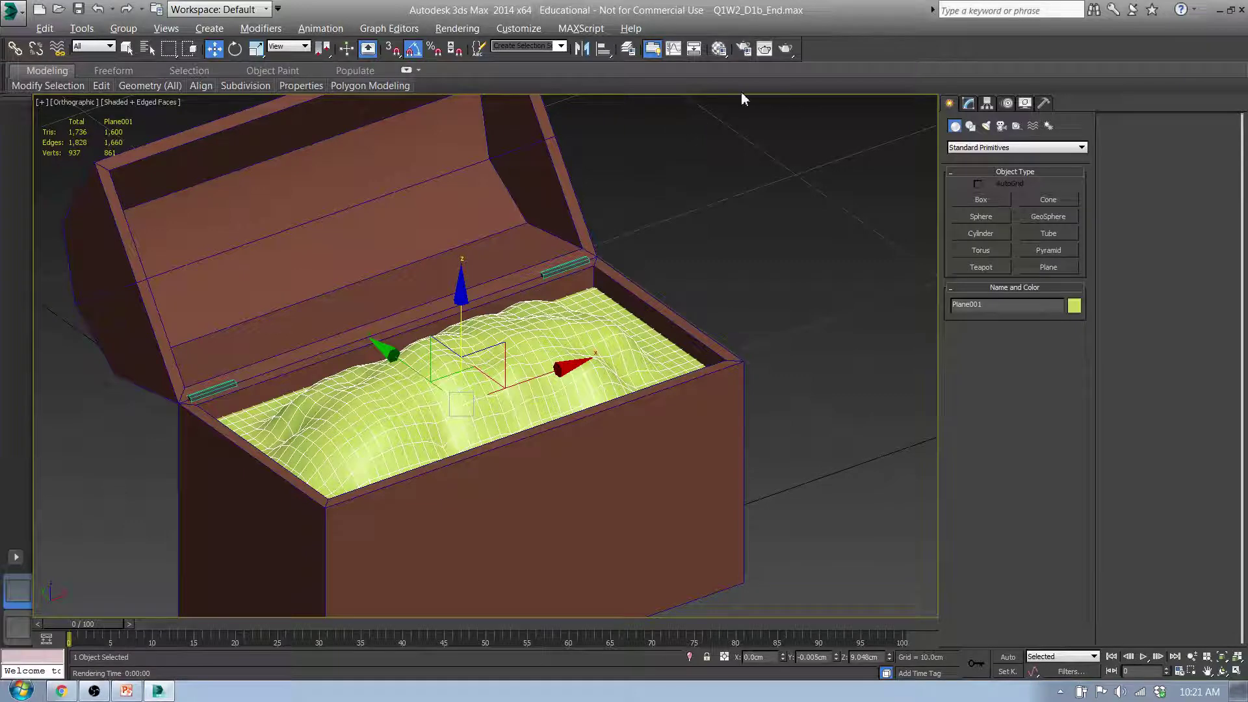
Step: Pick an empty material slot and rename it Gold
click(718, 50)
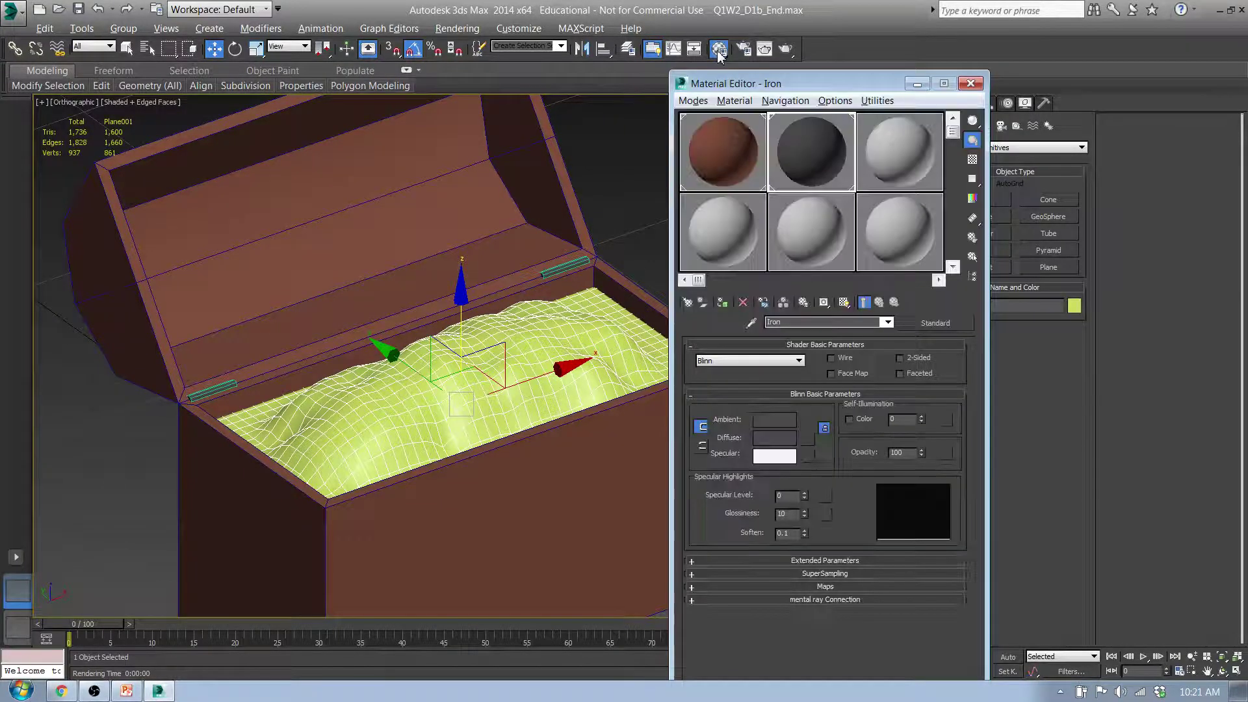
click(911, 154)
drag(830, 323, 706, 321)
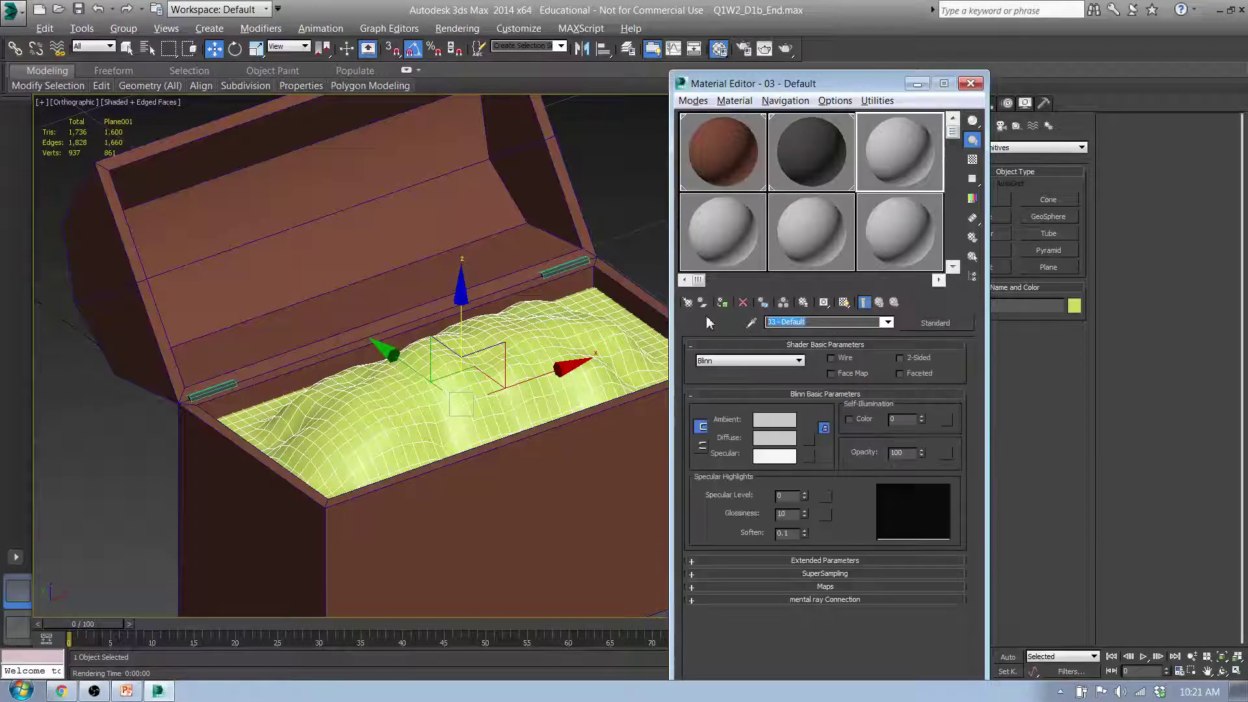
key(BackSpace)
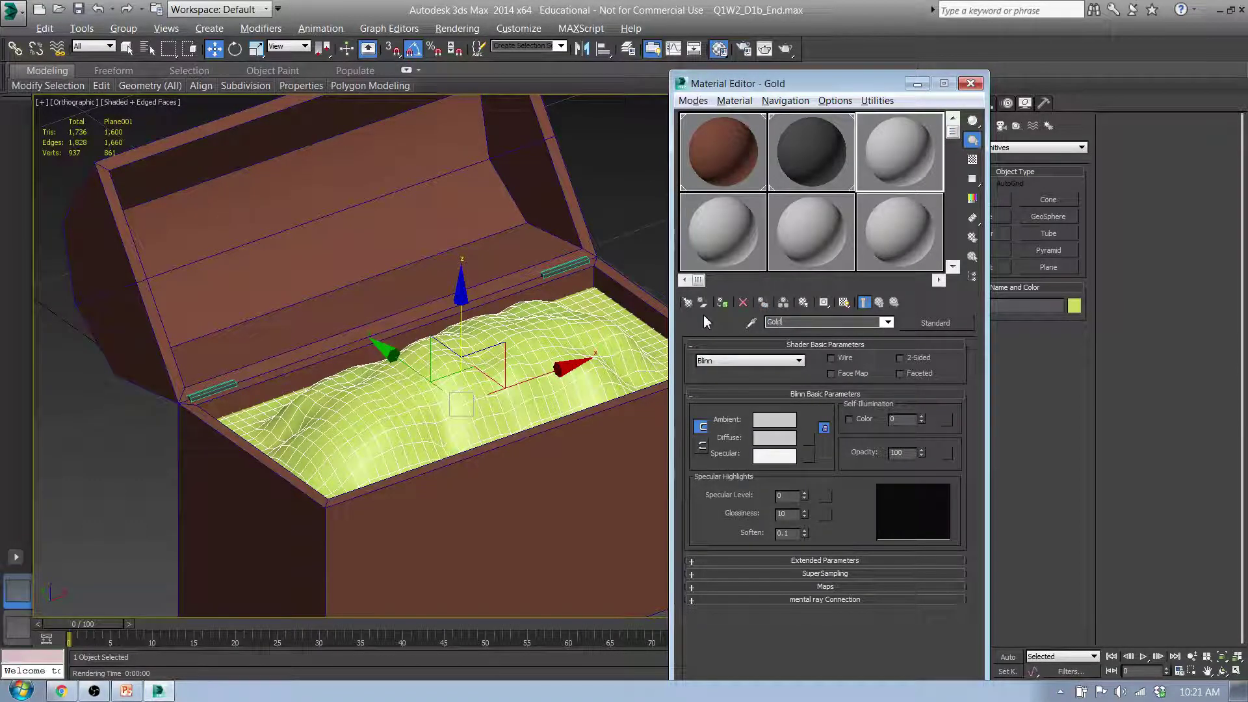
click(816, 153)
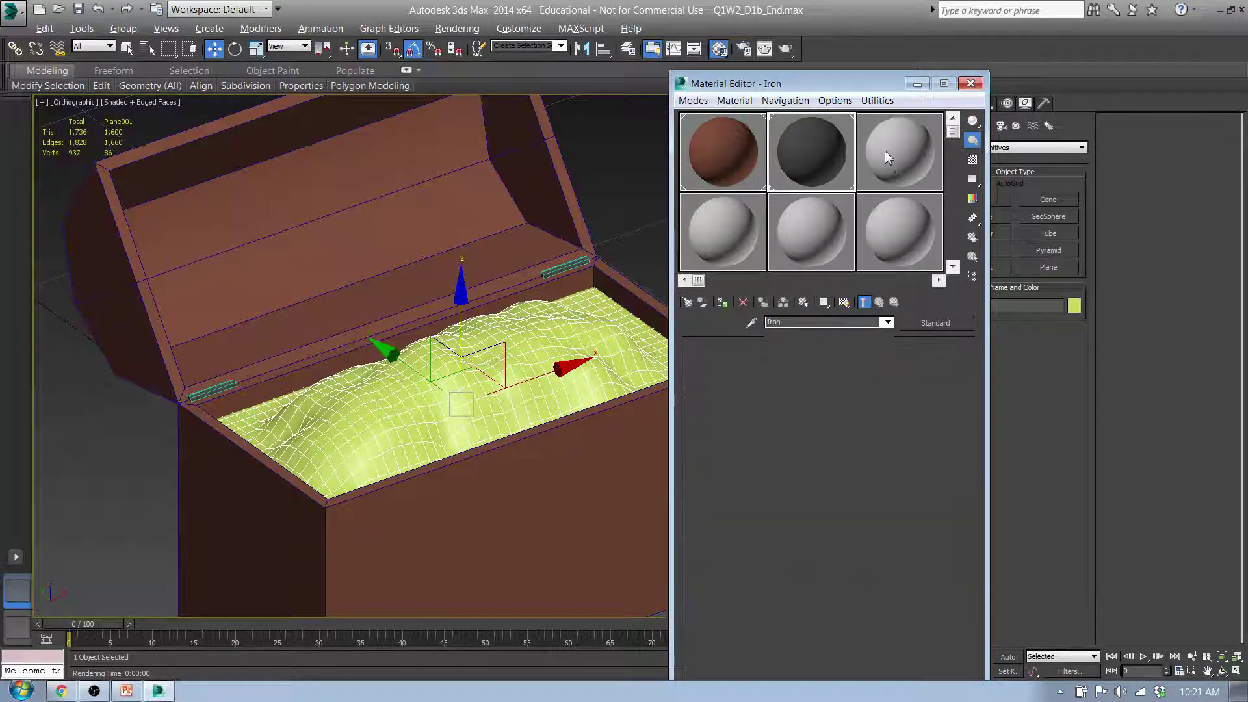
click(884, 150)
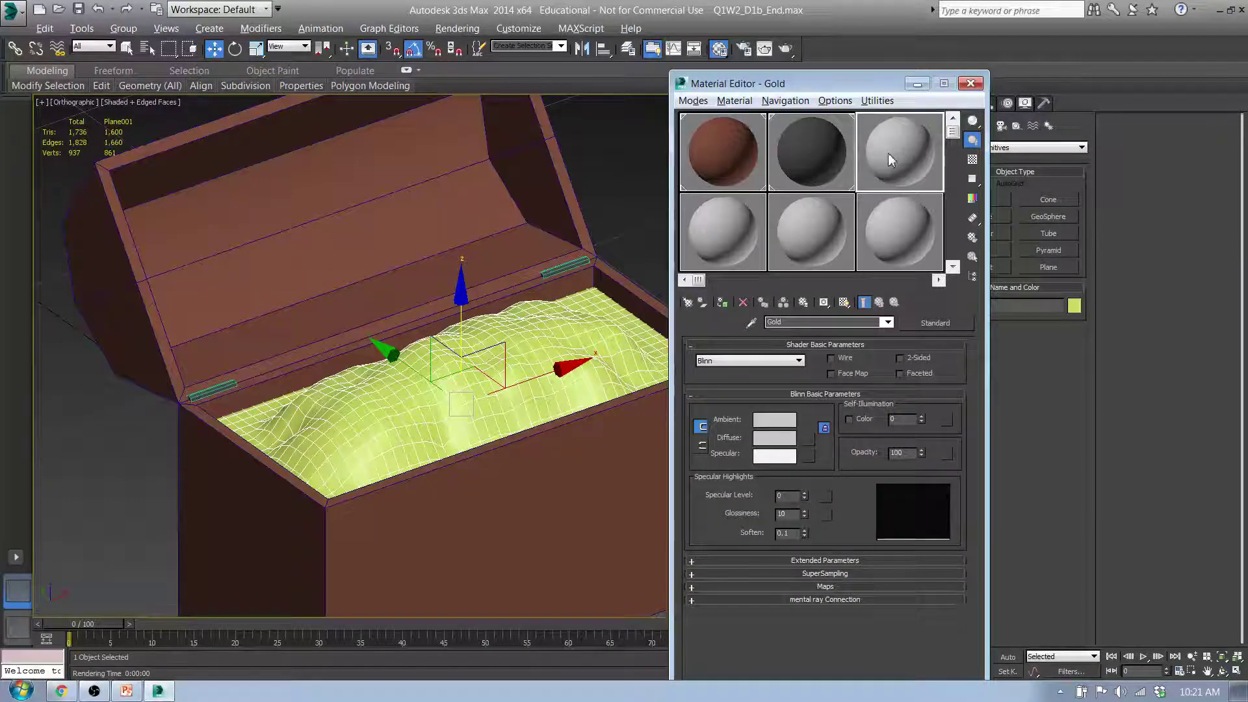
Step: Give Gold a deep orange-gold diffuse colour and apply it to the pile on Plane001
click(781, 442)
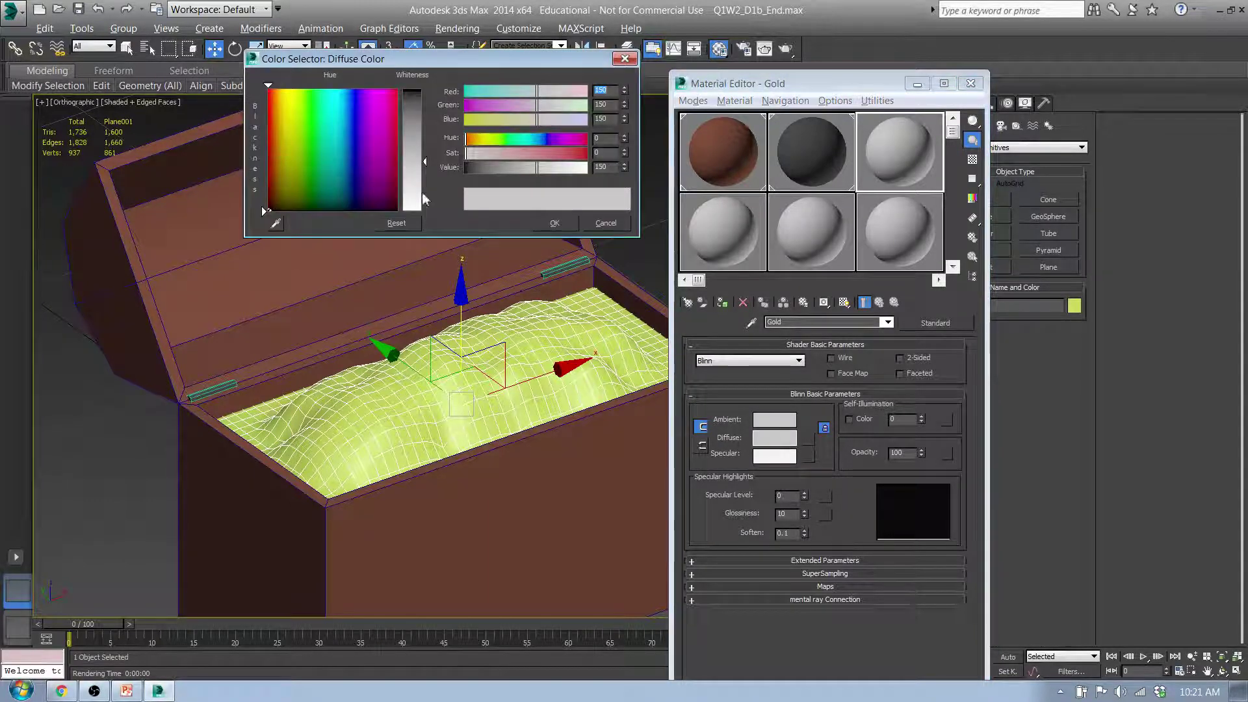
click(286, 96)
drag(286, 95, 284, 99)
drag(423, 161, 411, 108)
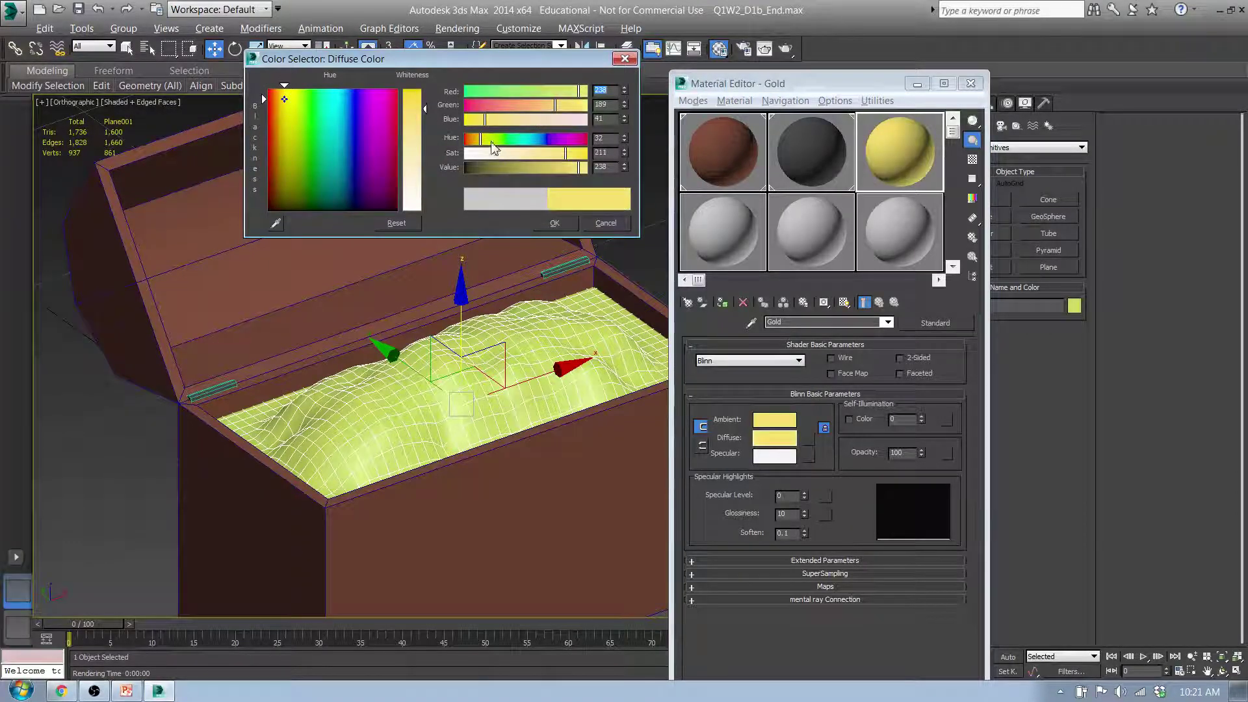
drag(566, 153, 579, 156)
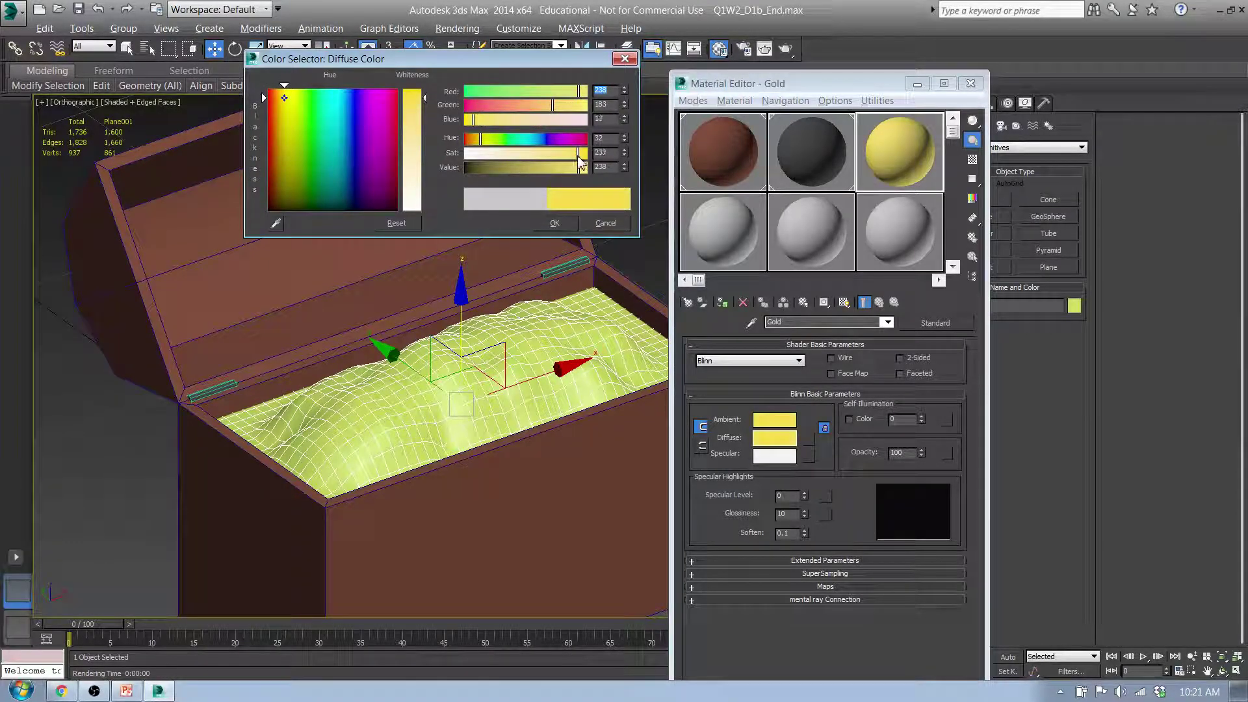
drag(481, 145, 477, 144)
click(428, 99)
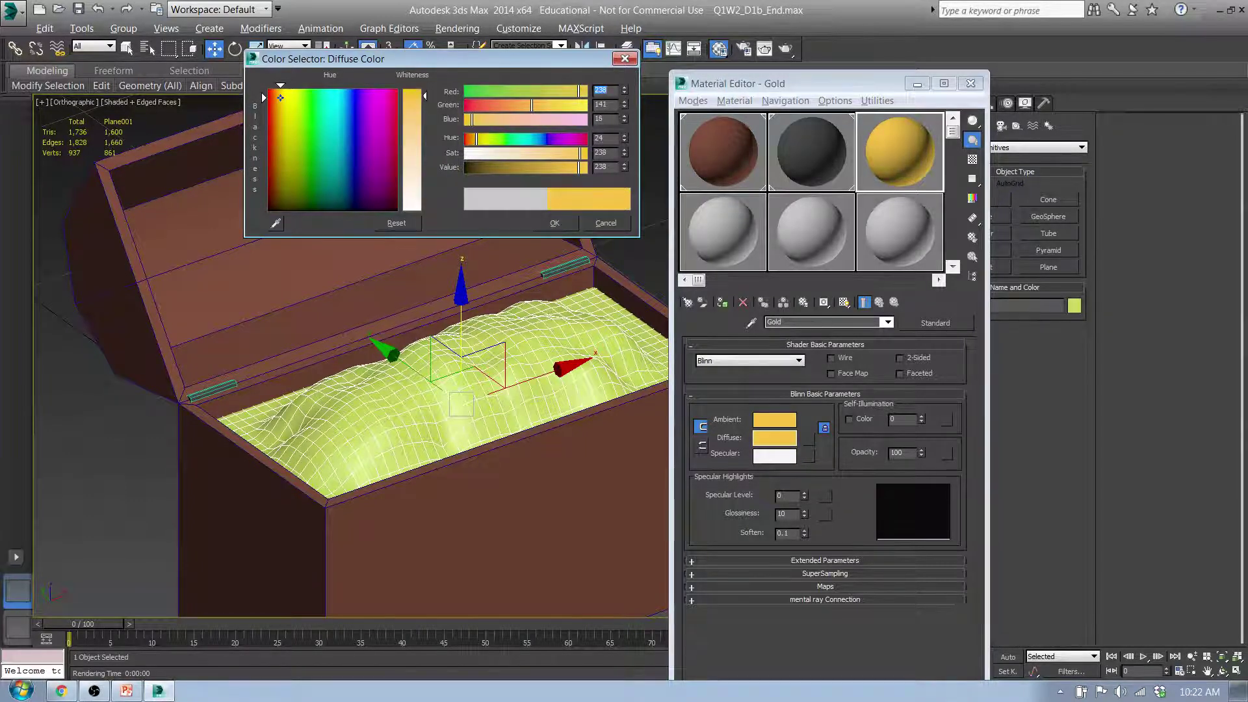
drag(427, 96, 426, 92)
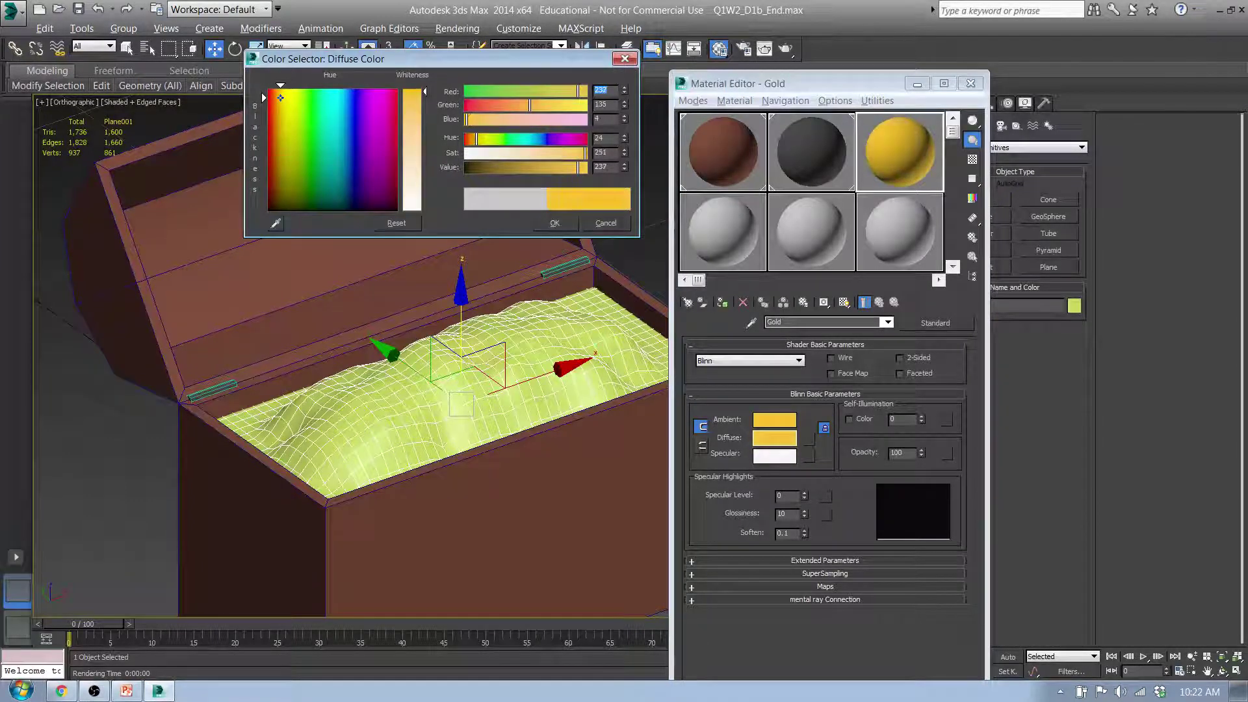
click(565, 223)
drag(908, 169, 585, 351)
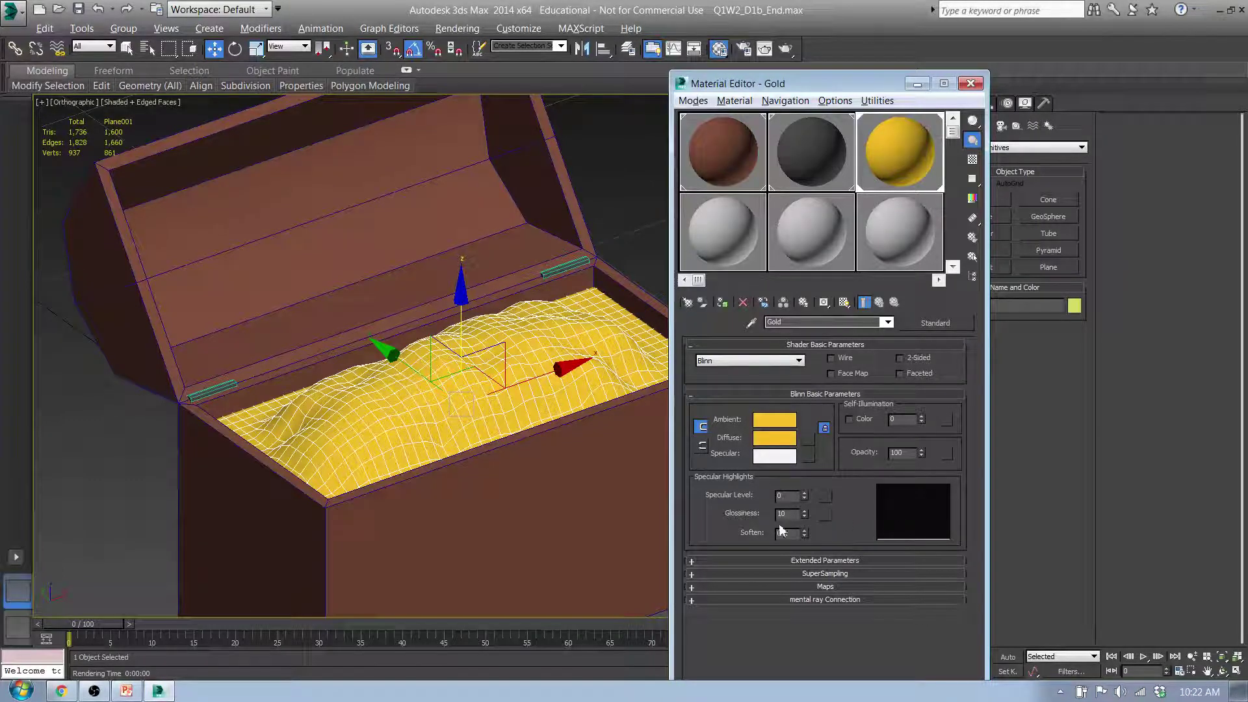
Step: Set Gold's Specular Level to 86 and Glossiness to 49, then test-render the chest
drag(806, 511, 812, 444)
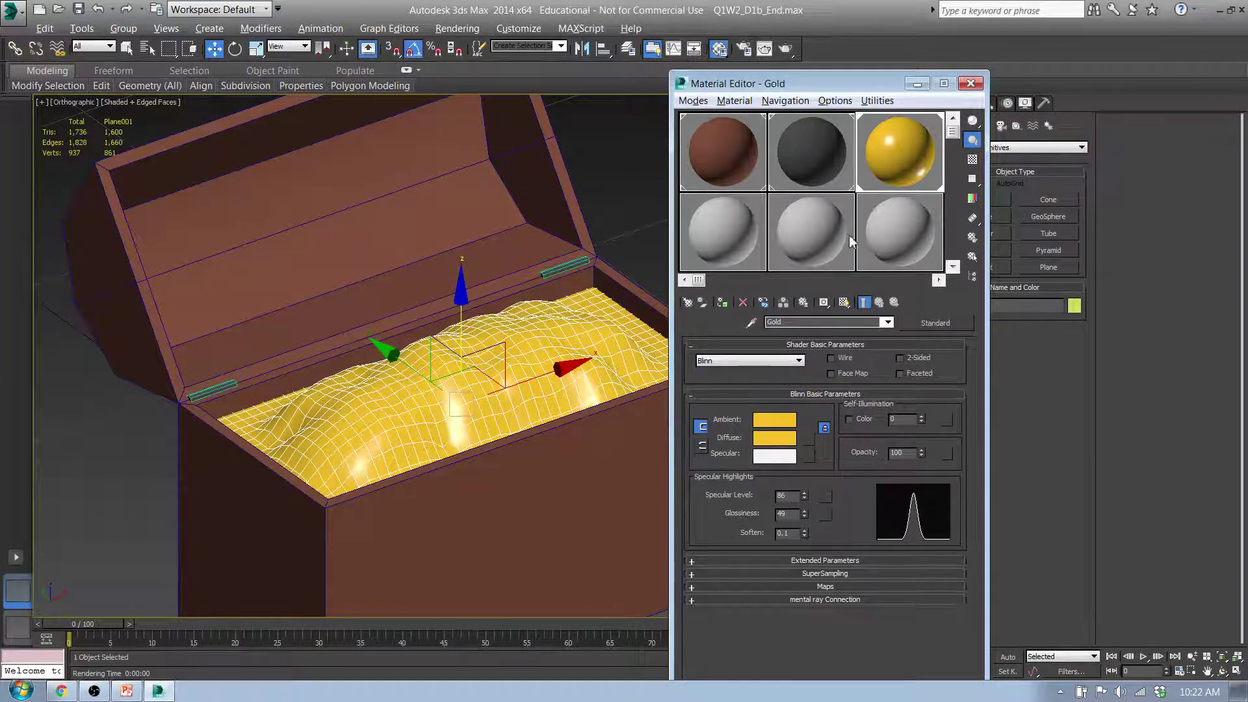
click(764, 49)
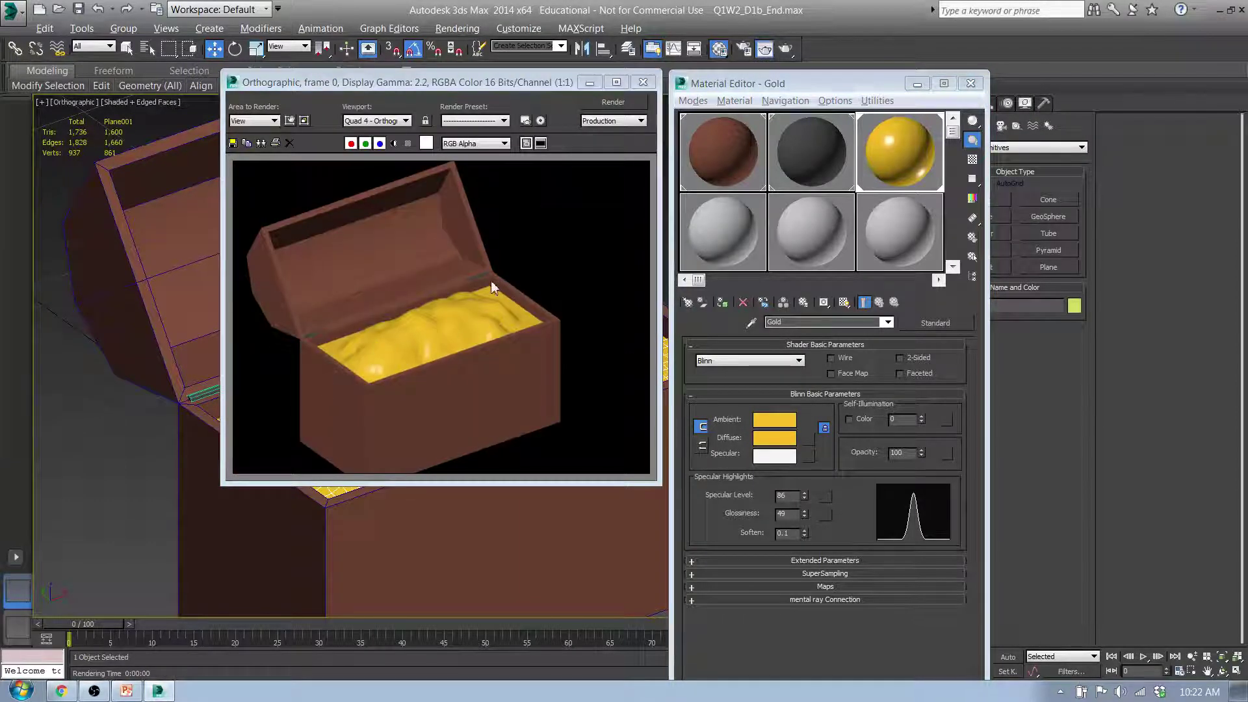
click(643, 82)
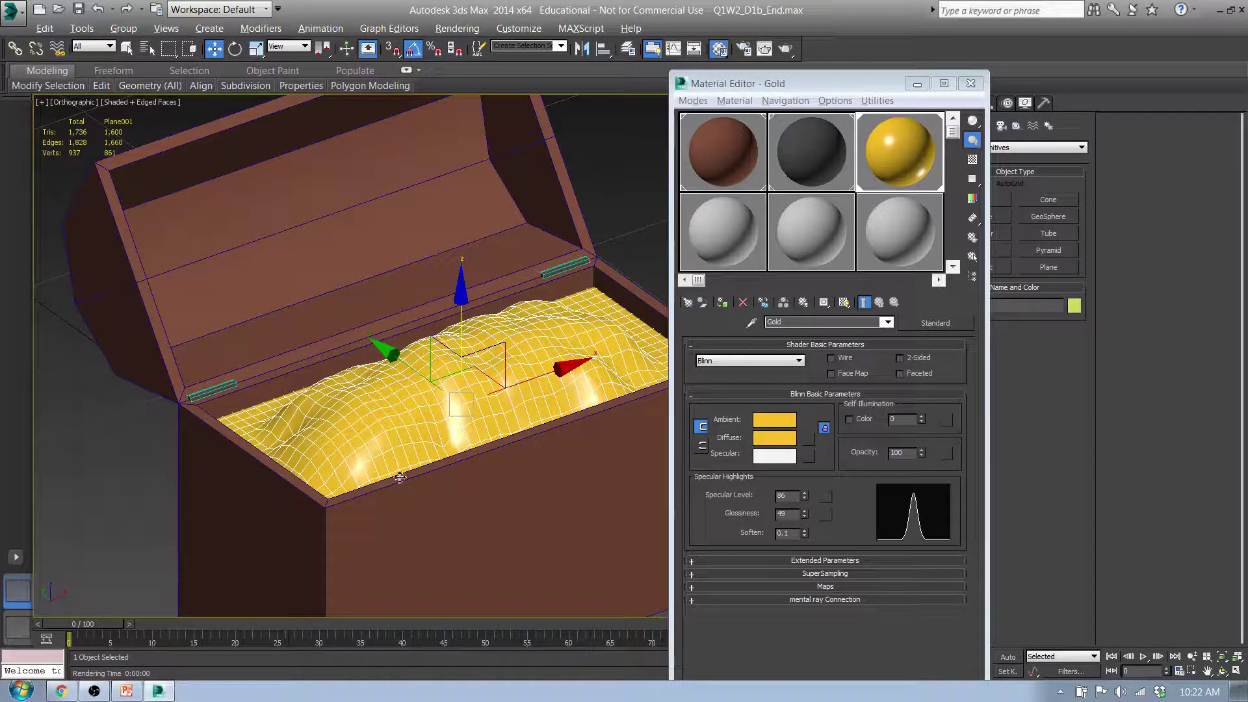
Step: Enable Gold's Bump channel and assign it a Dent map from the Standard maps
click(825, 587)
scroll(804, 487, up, 1)
scroll(804, 487, up, 1)
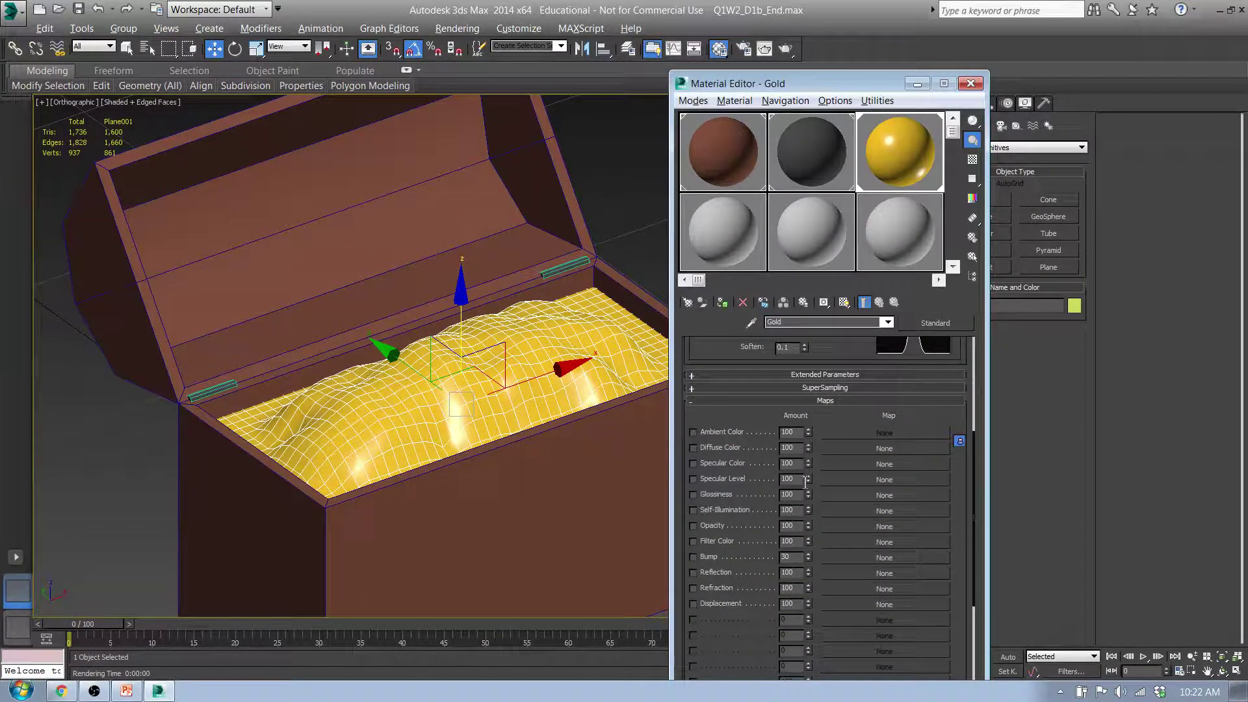
scroll(806, 485, down, 2)
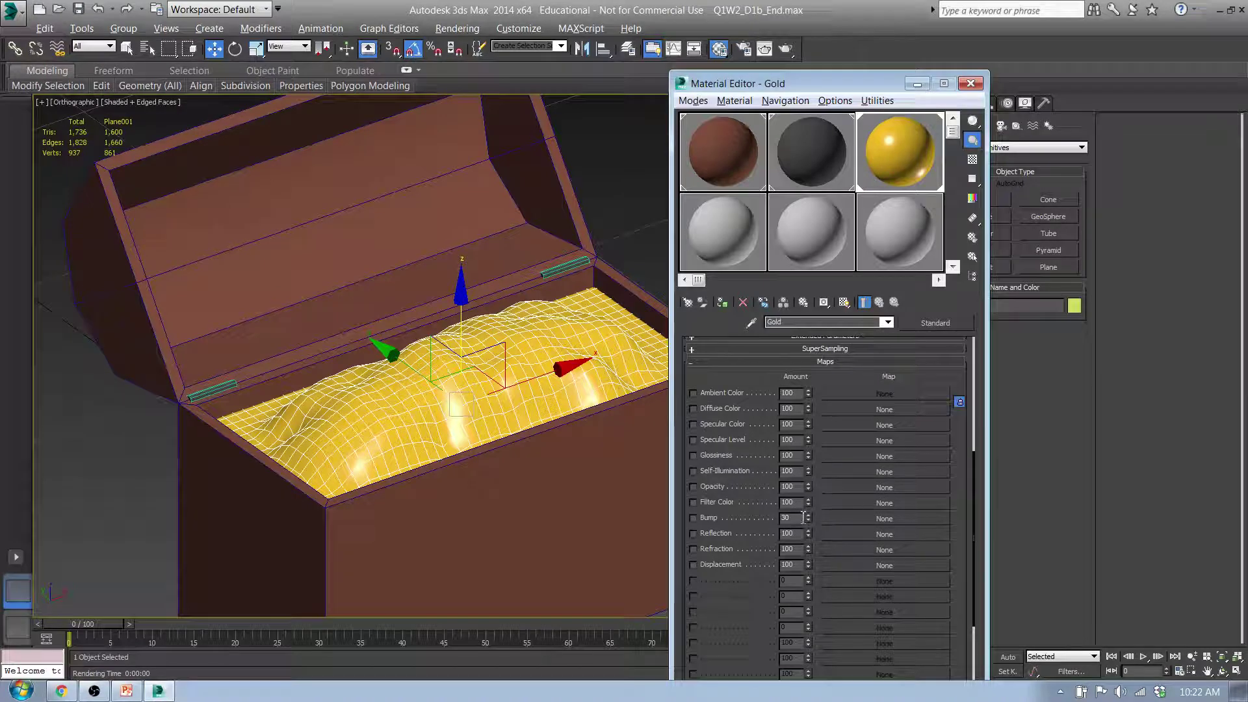
click(693, 518)
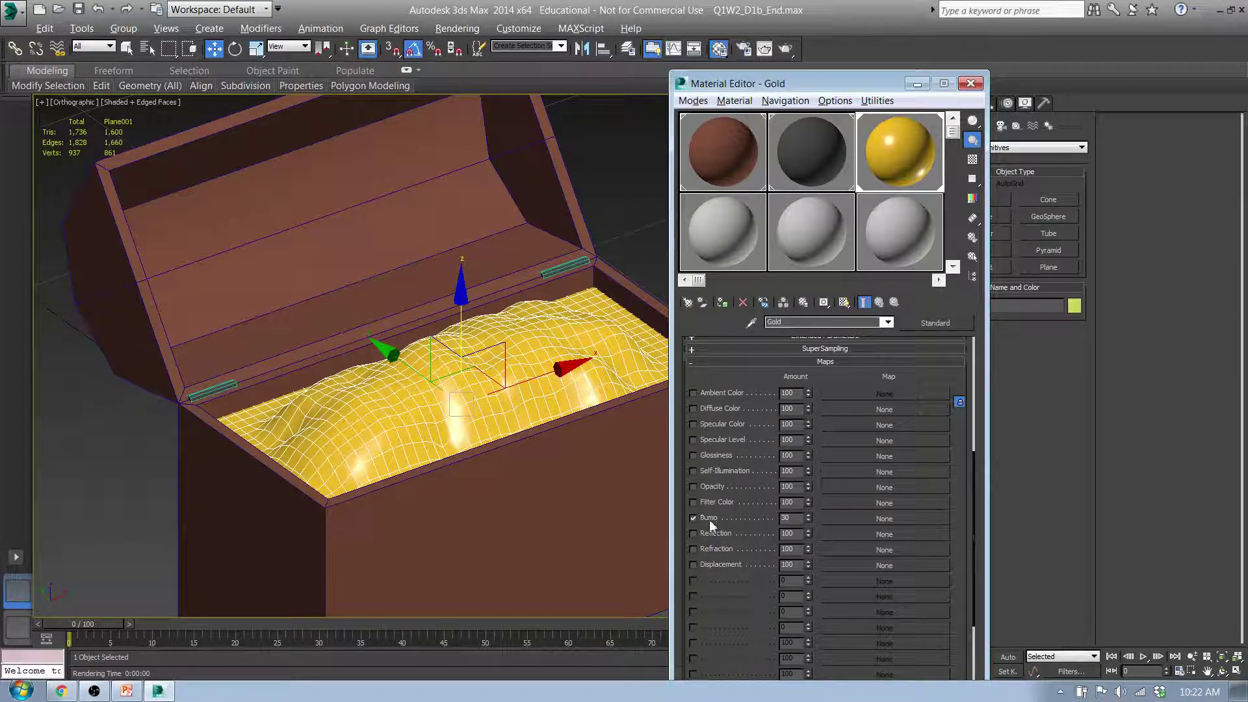
click(884, 519)
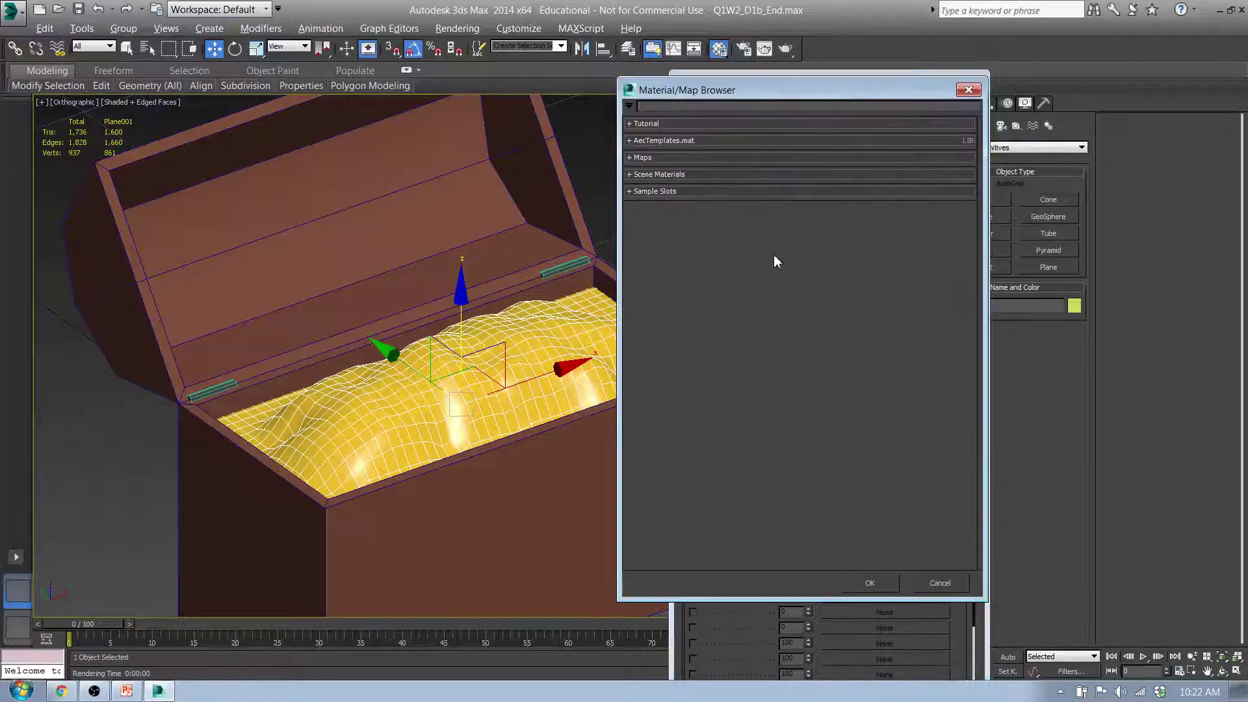
click(630, 157)
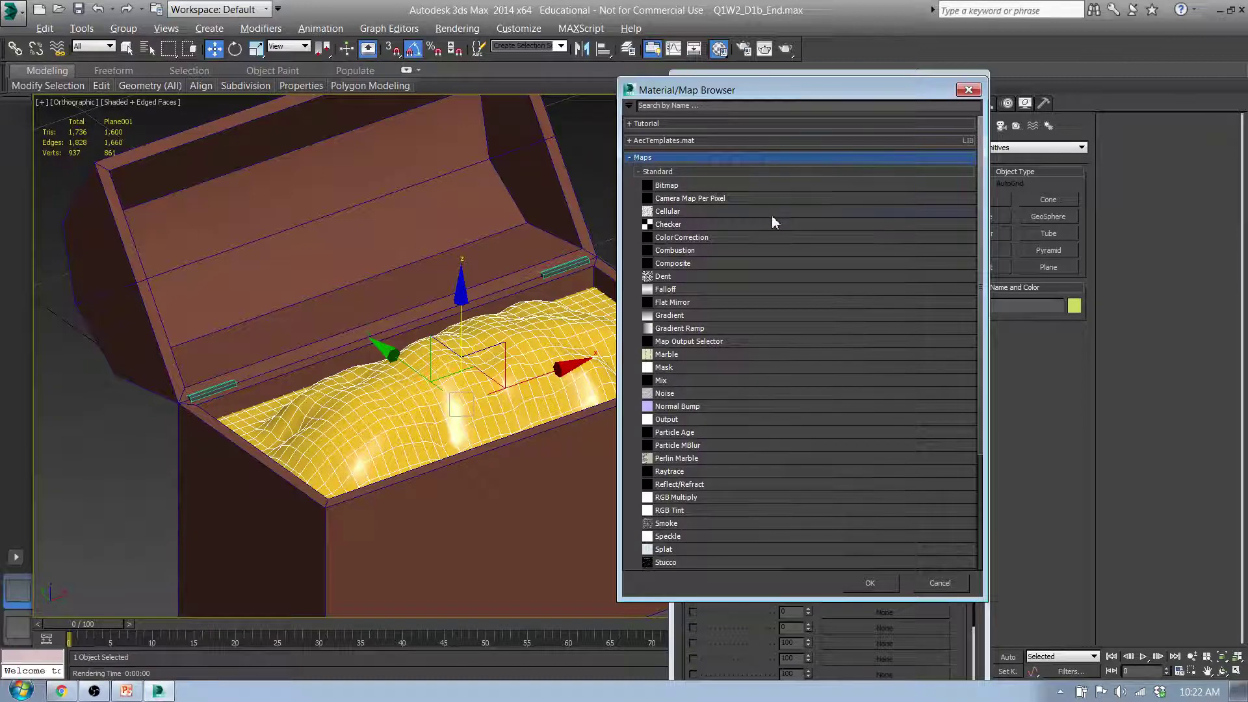
scroll(700, 377, down, 5)
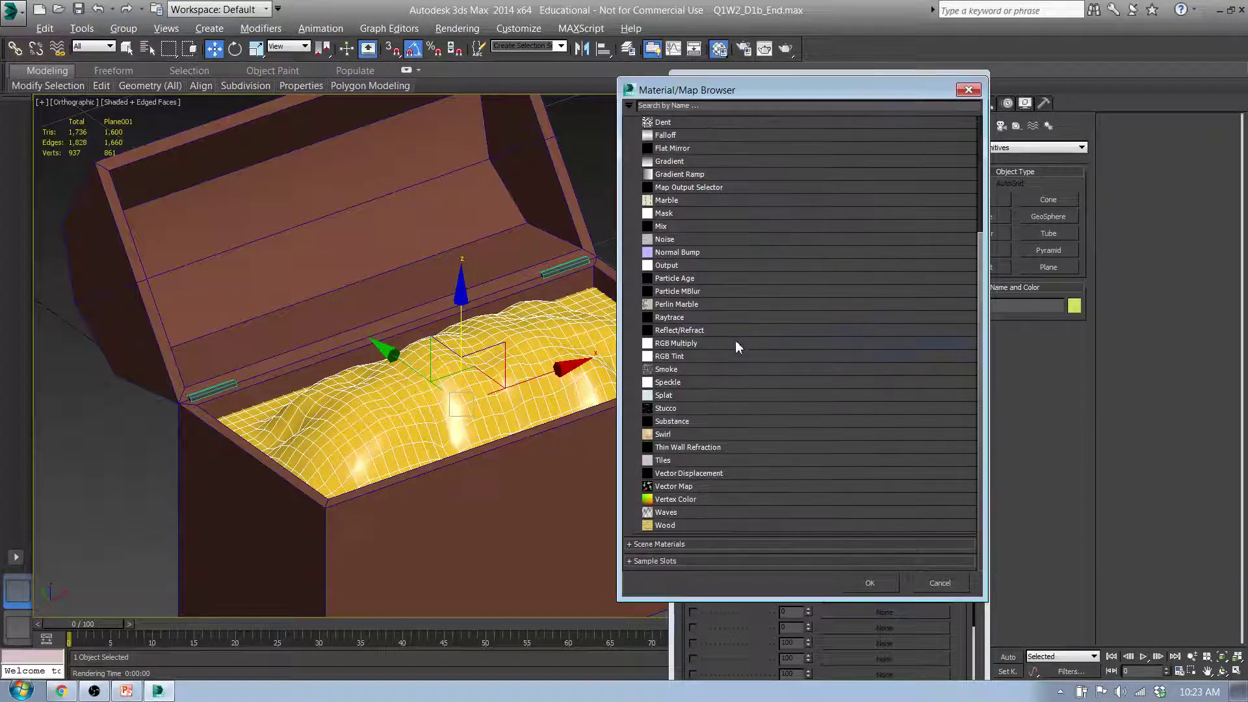
scroll(722, 422, up, 5)
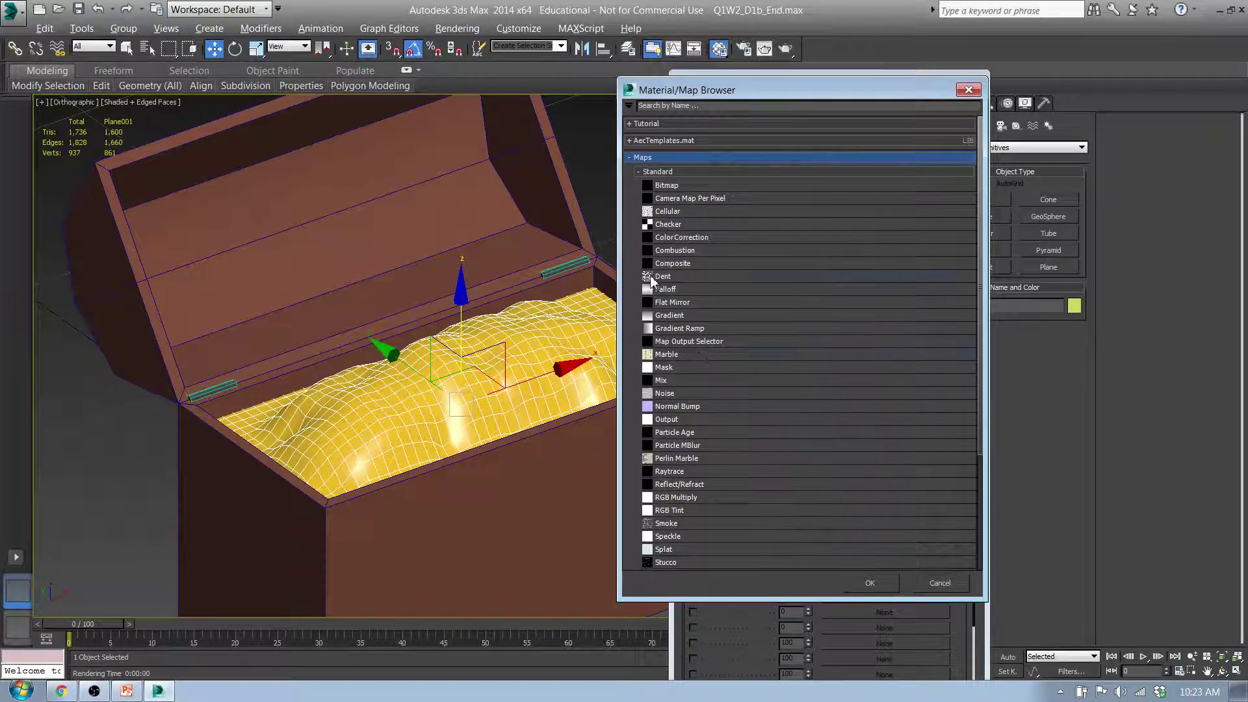
click(652, 281)
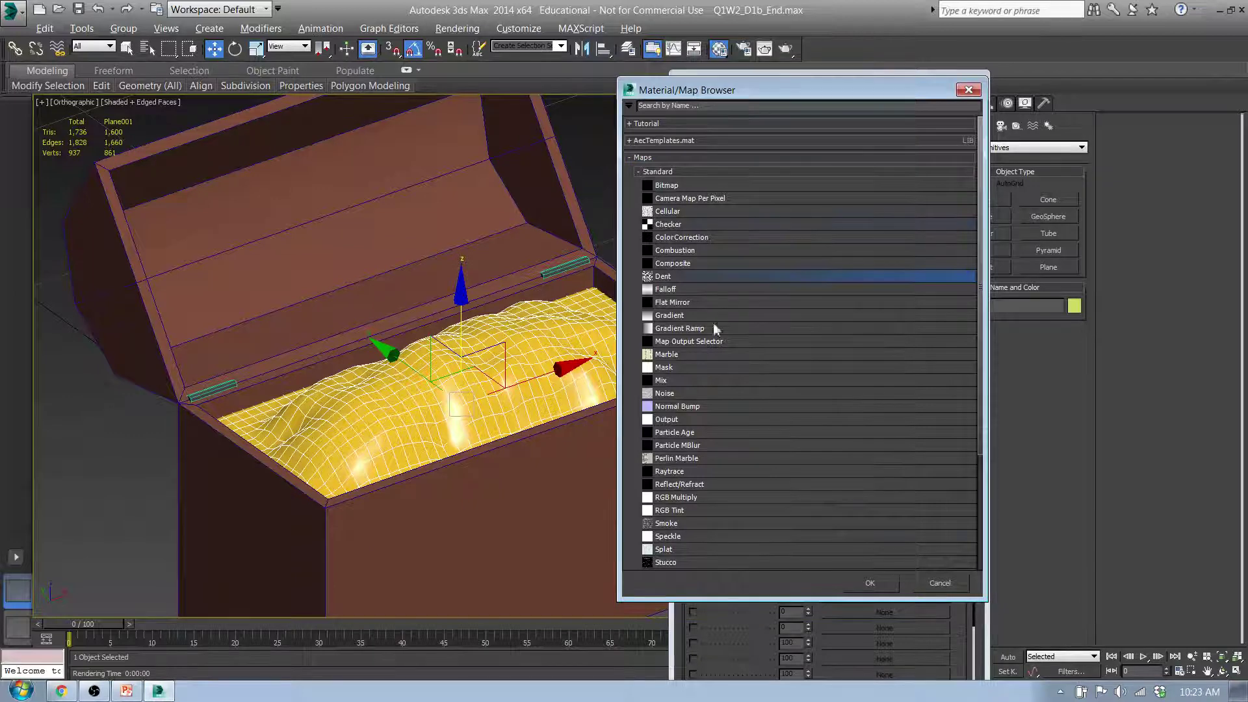
click(875, 589)
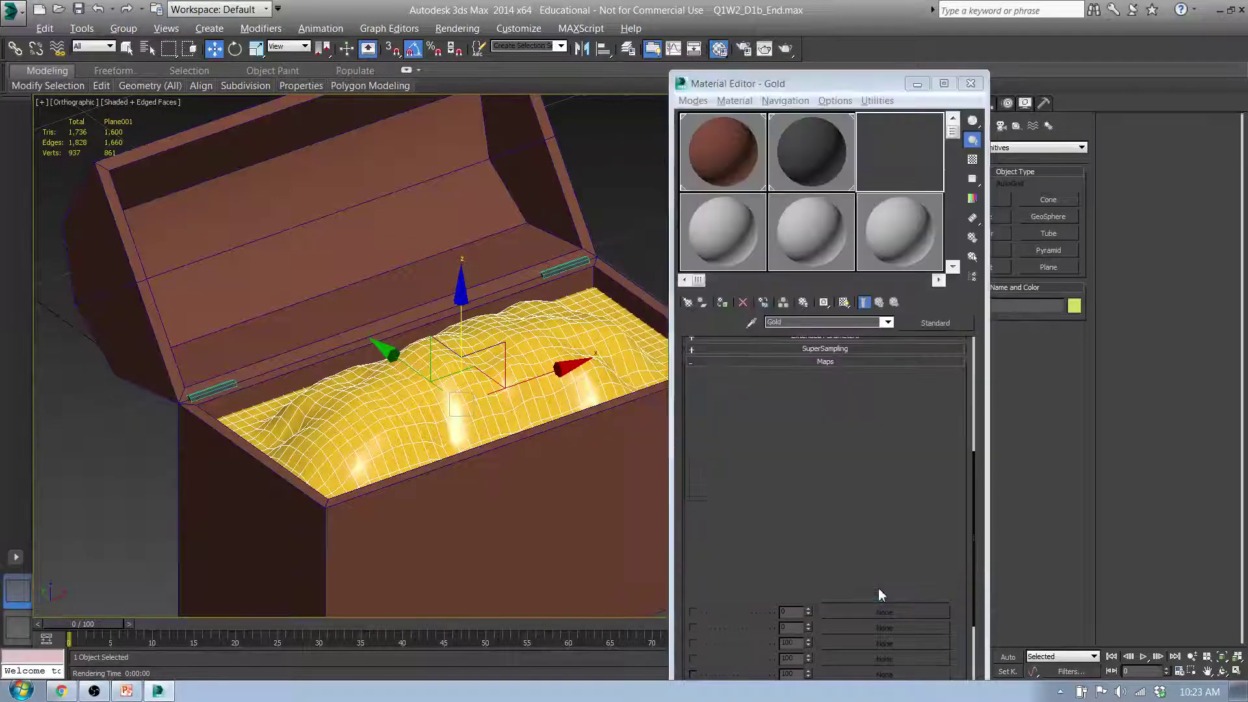
Step: Render the chest, then render a closer view of the dented gold pile
scroll(519, 382, up, 4)
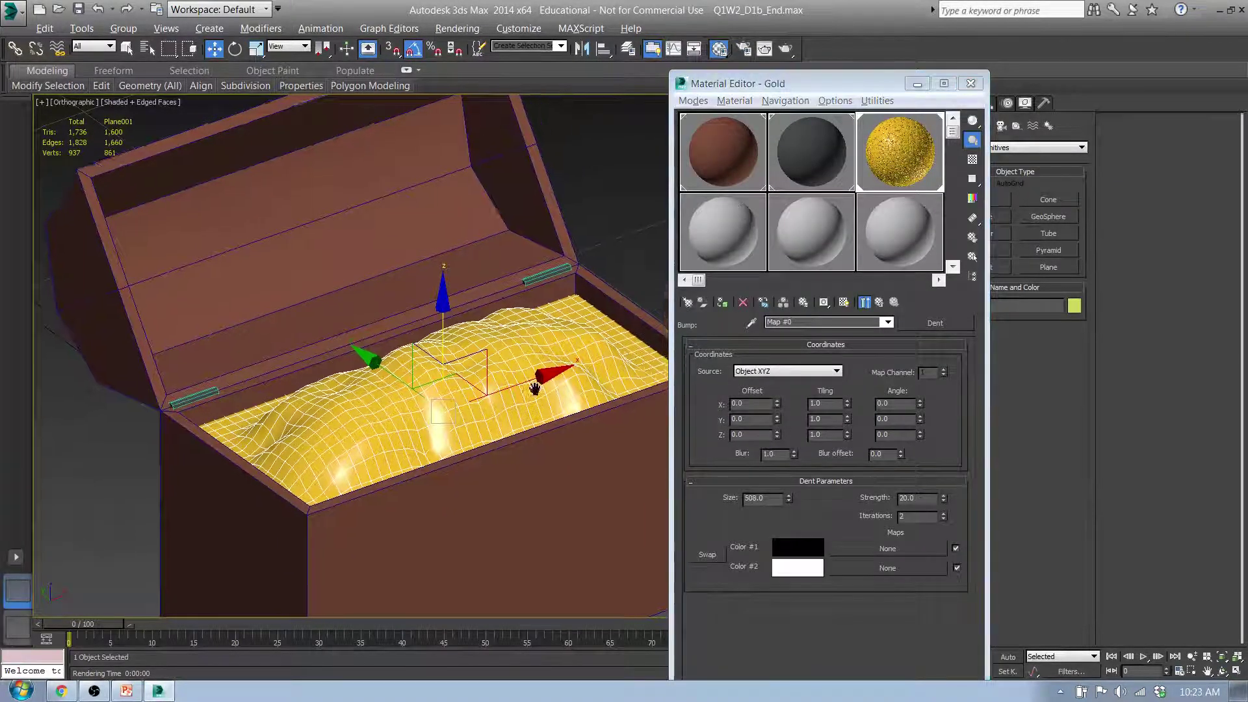
click(743, 50)
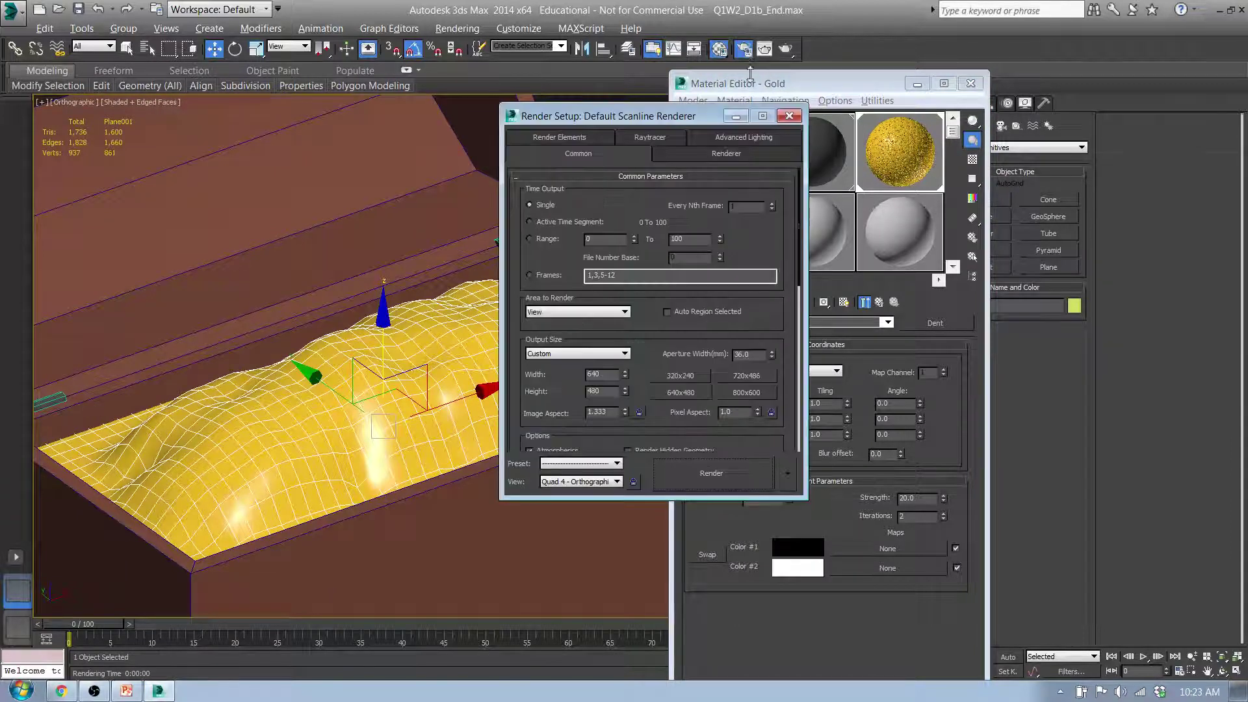
click(789, 115)
click(765, 49)
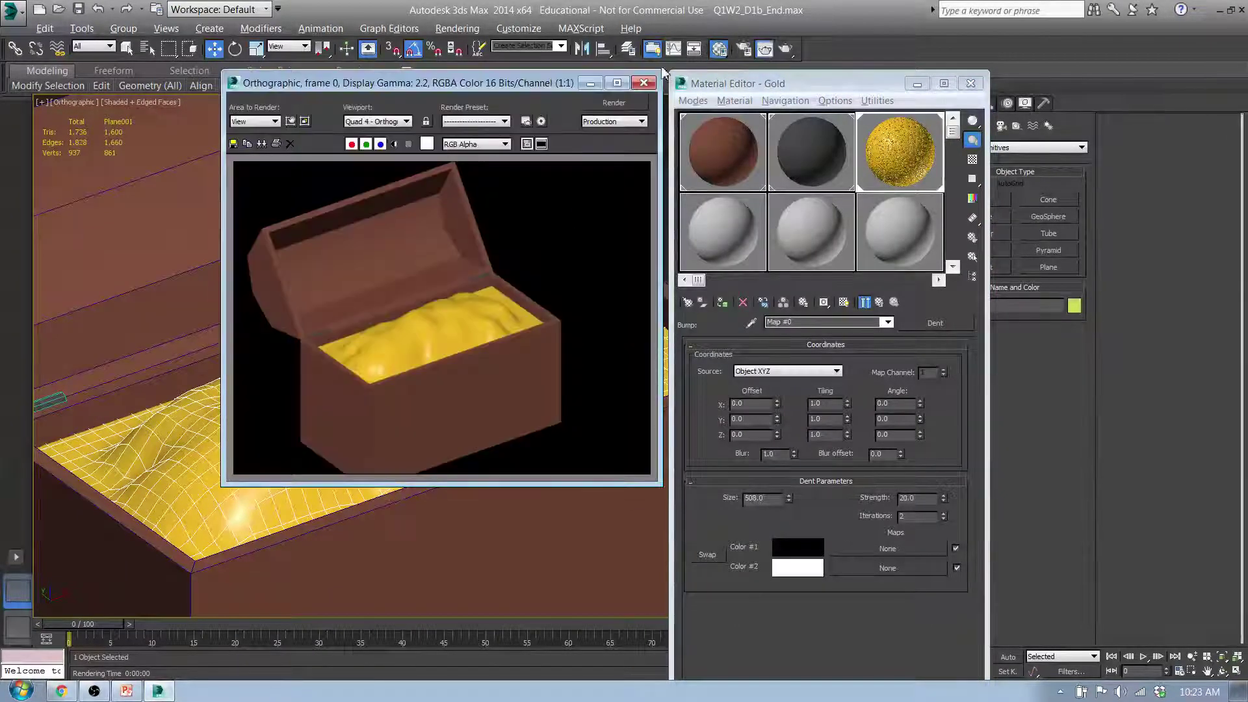
click(613, 104)
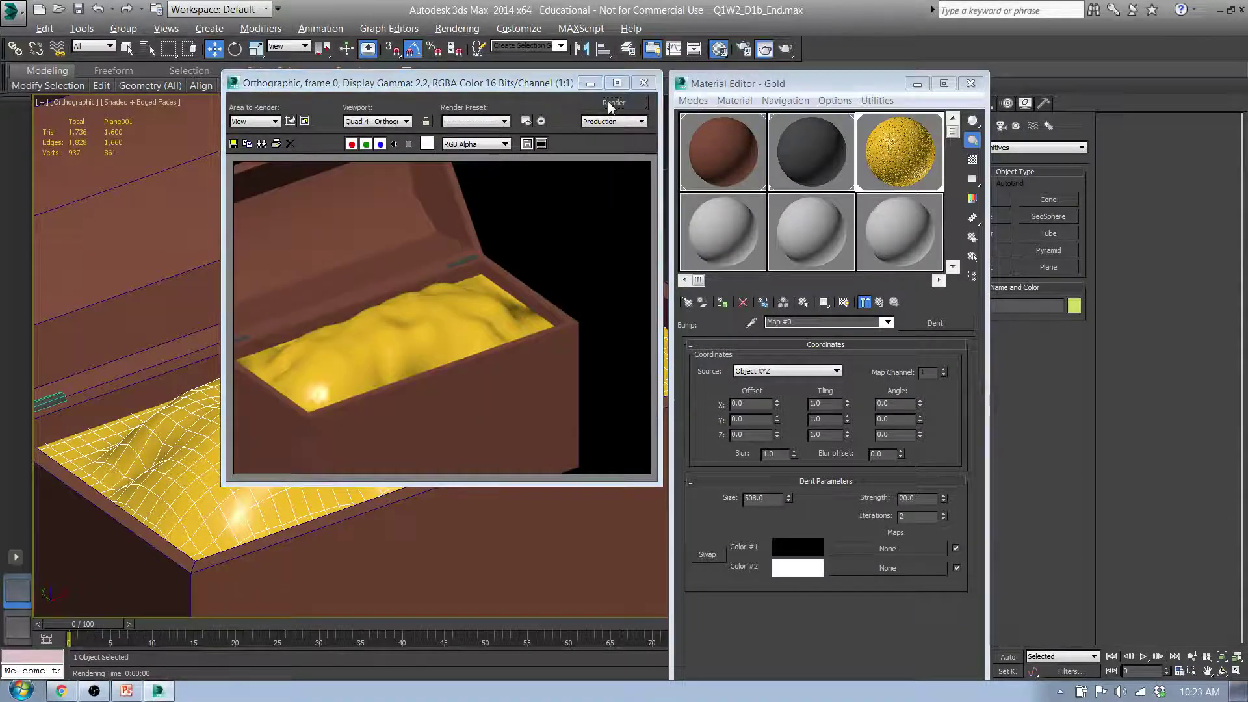
click(644, 82)
middle_drag(409, 327, 490, 260)
scroll(490, 260, up, 3)
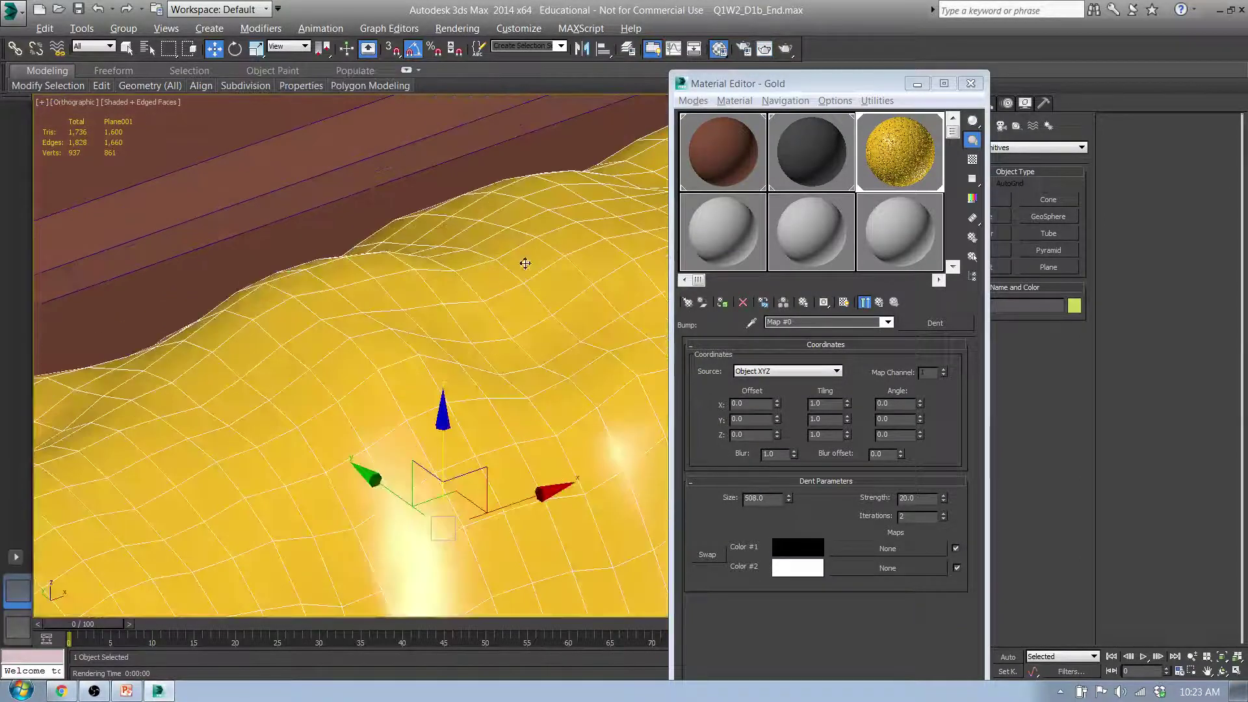
click(765, 49)
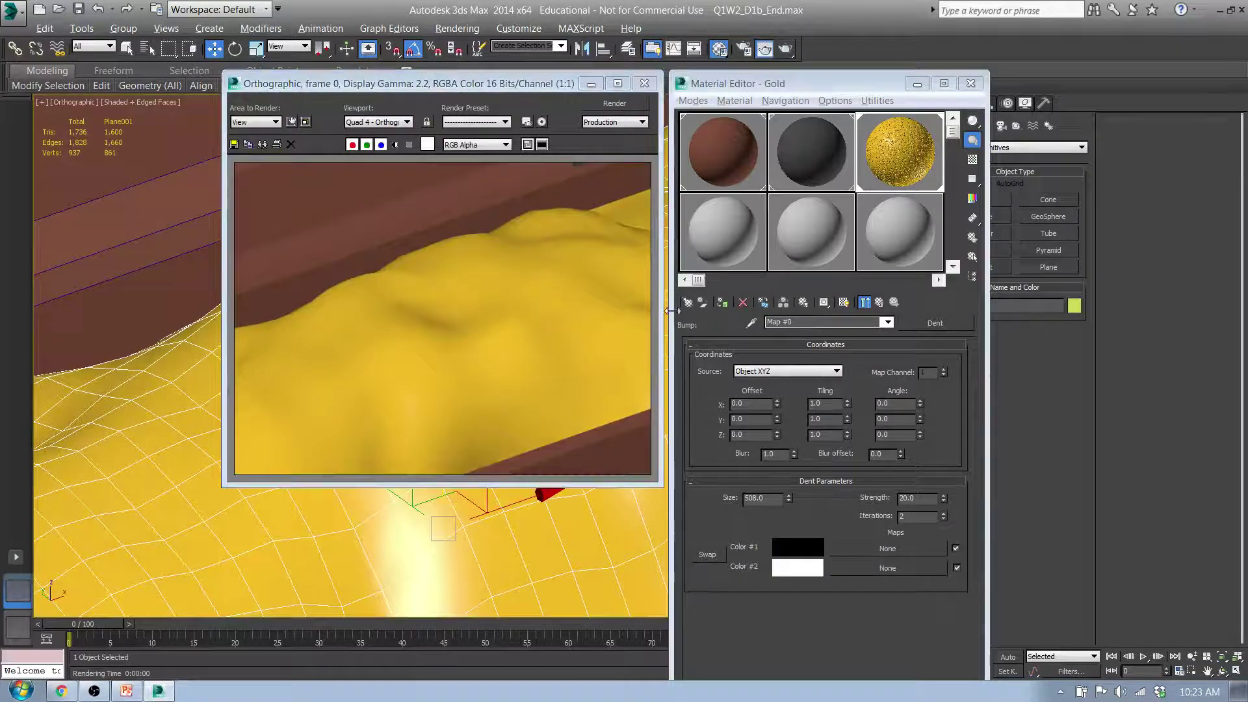
Step: Inspect the enlarged Gold sample sphere, close the render, and return to Gold's map list
double_click(918, 163)
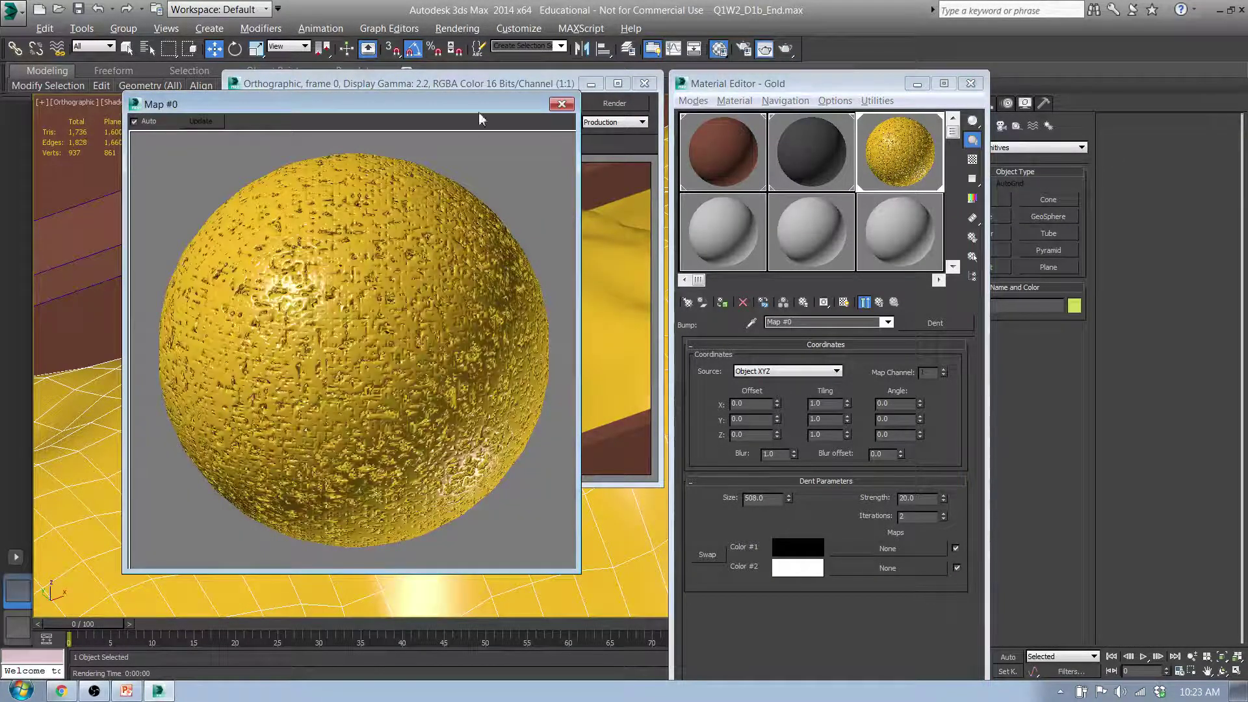
click(565, 107)
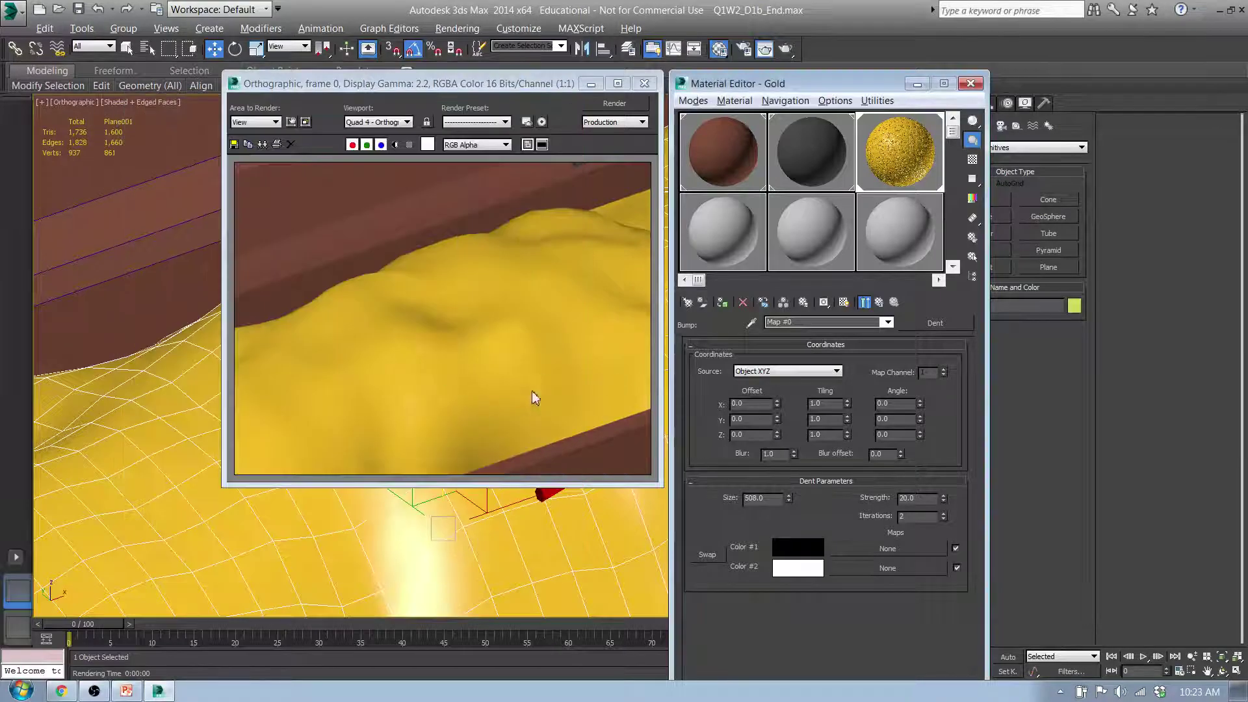
click(644, 84)
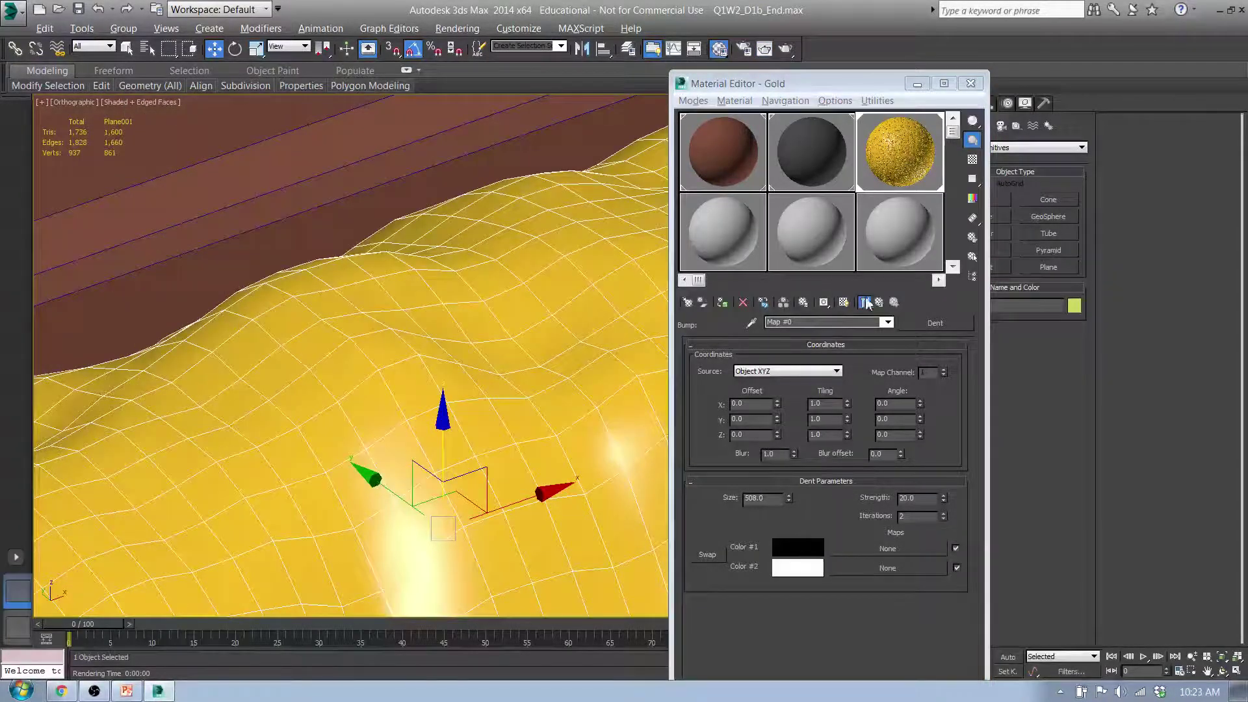
click(882, 304)
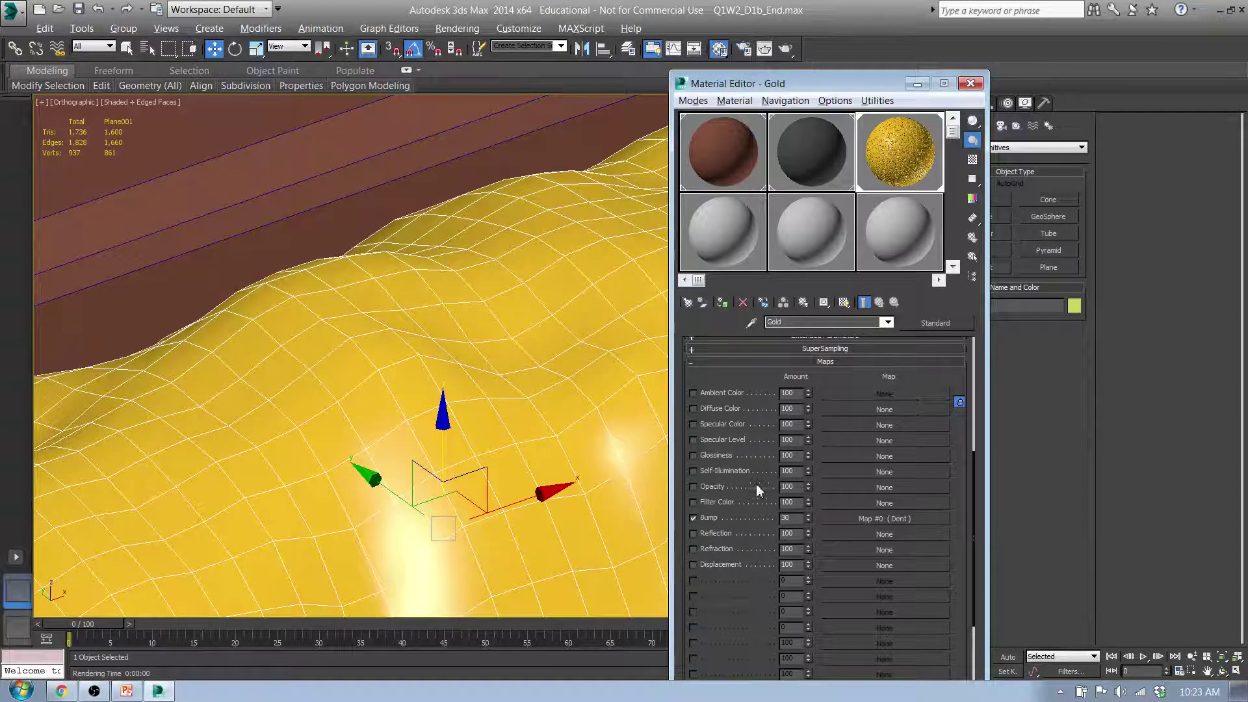
Step: Clear the Dent map from Gold's Bump slot
click(907, 518)
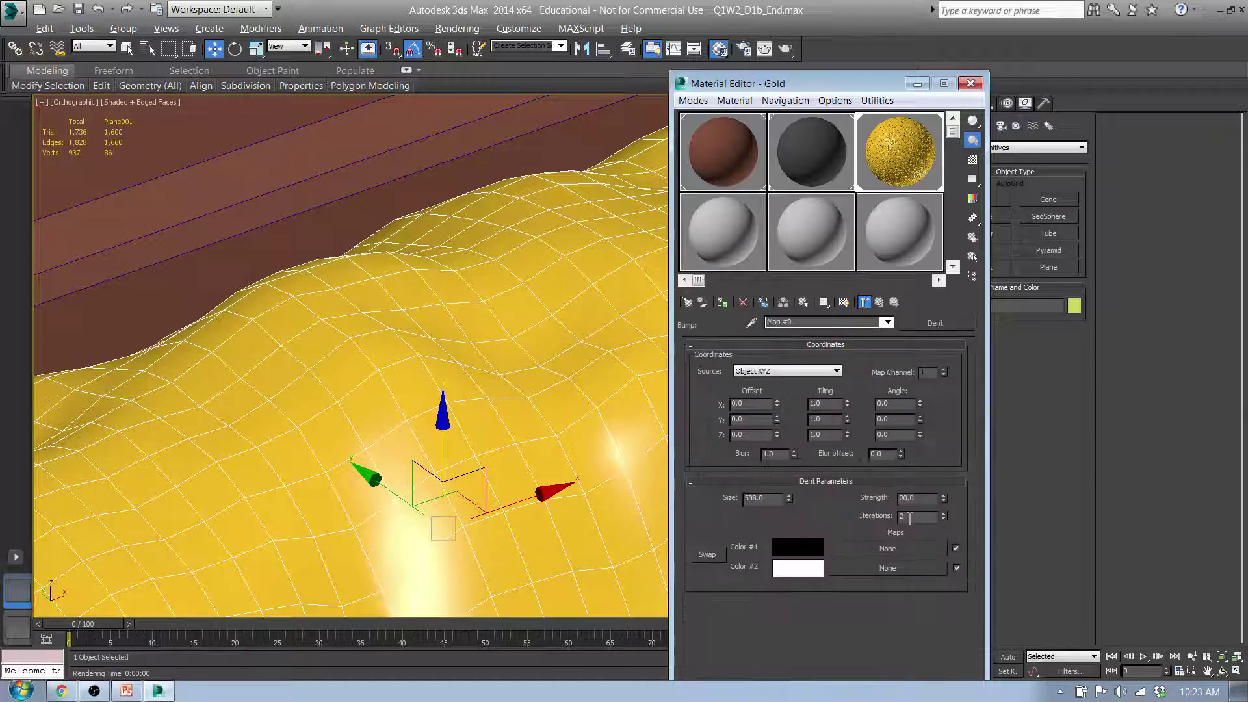
click(880, 304)
right_click(902, 522)
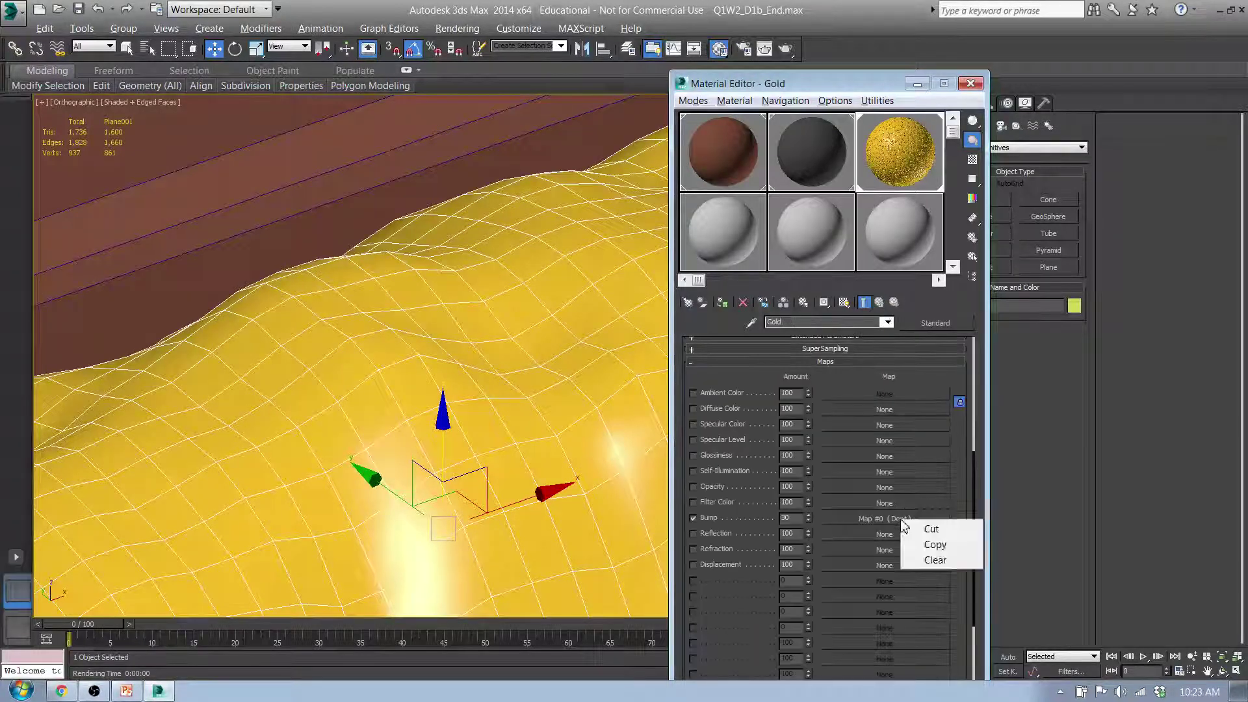
click(942, 560)
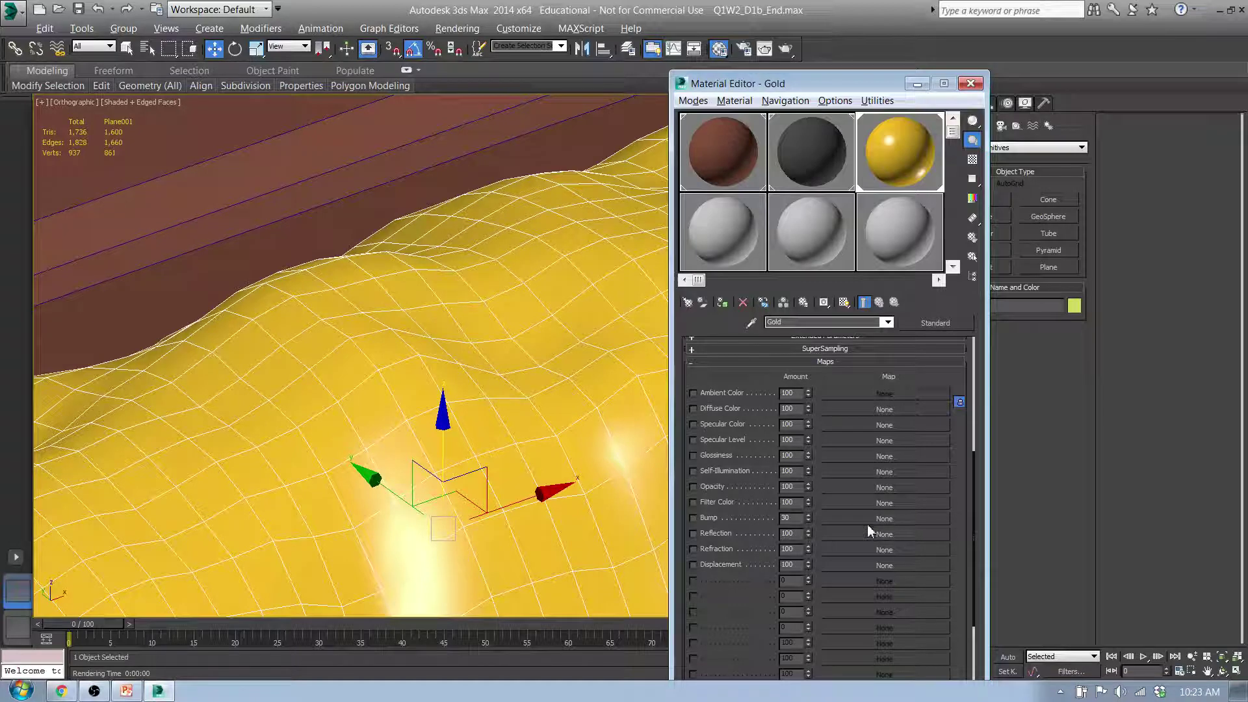
Step: Assign a Cellular map to Gold's Bump slot instead
click(891, 520)
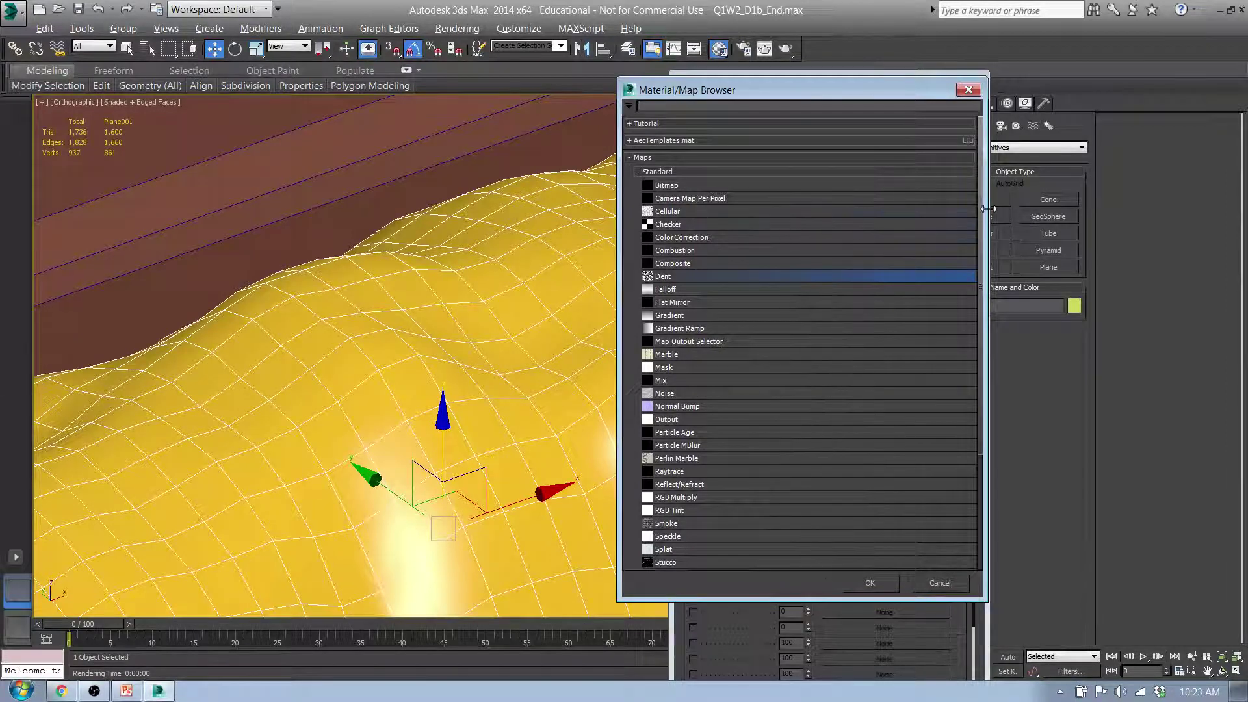
mouse_move(978, 197)
mouse_down()
mouse_move(985, 212)
mouse_move(987, 192)
mouse_up()
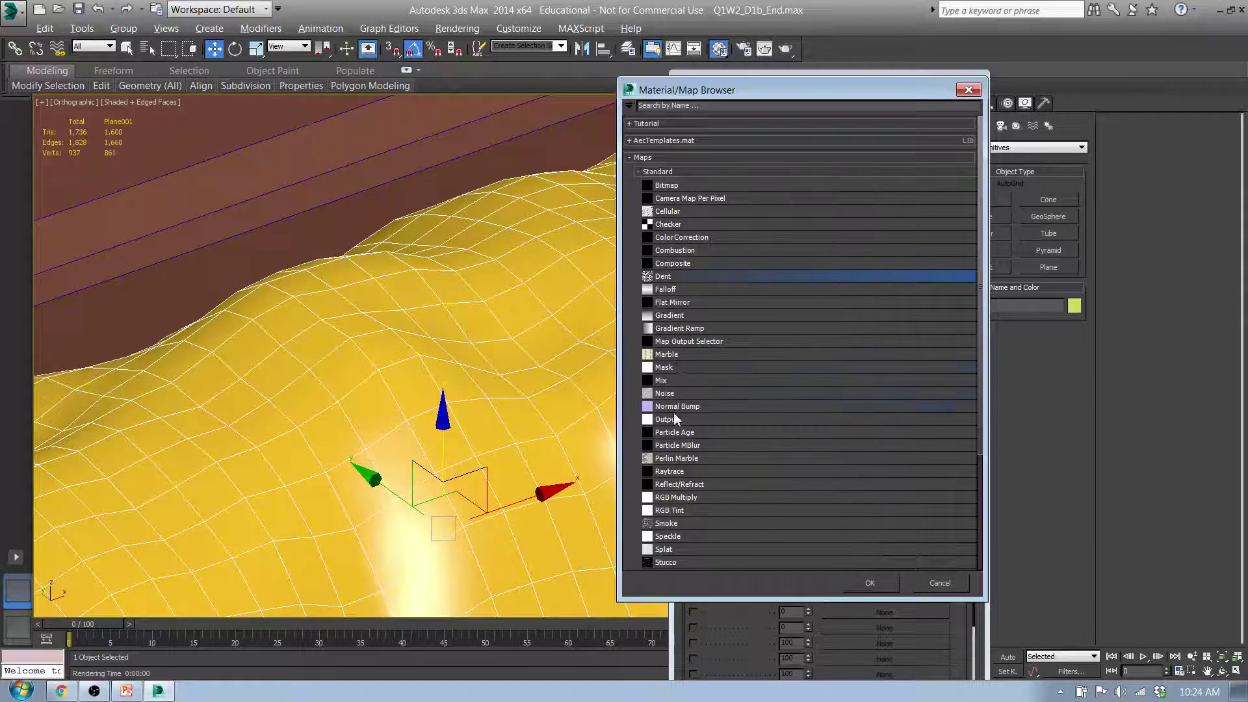
scroll(697, 500, down, 3)
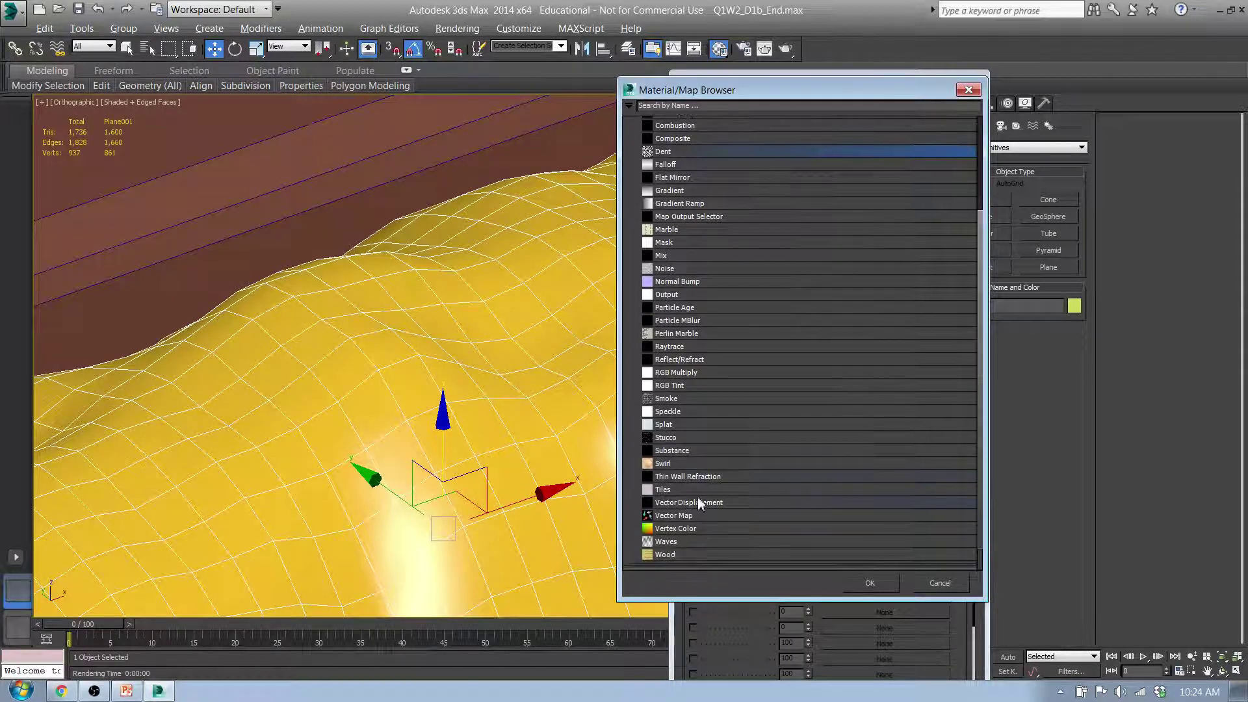
scroll(696, 496, down, 1)
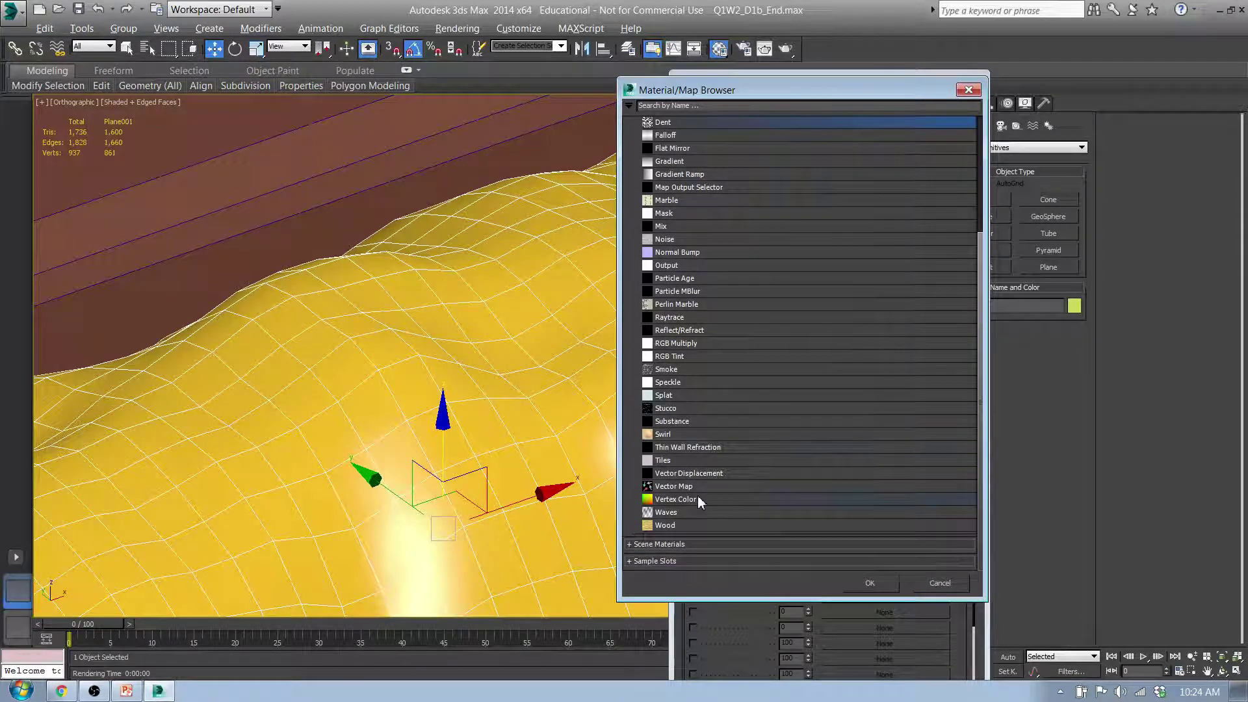
click(661, 368)
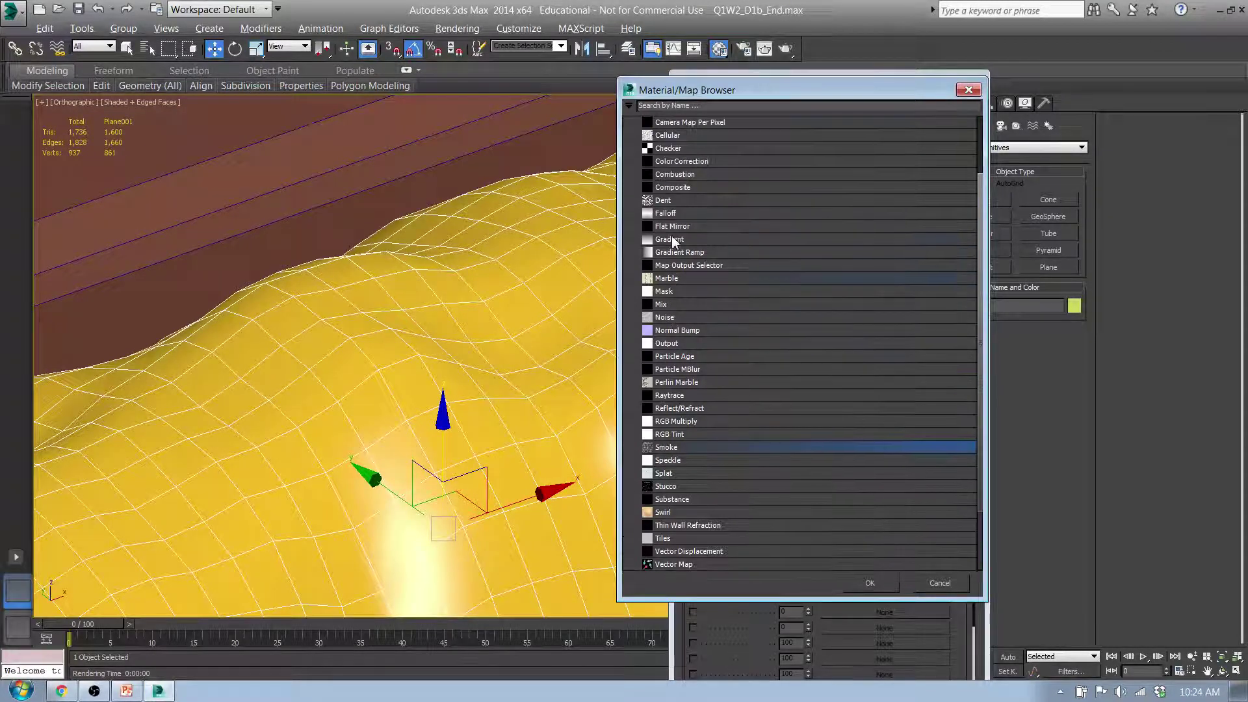
scroll(673, 221, up, 5)
click(674, 212)
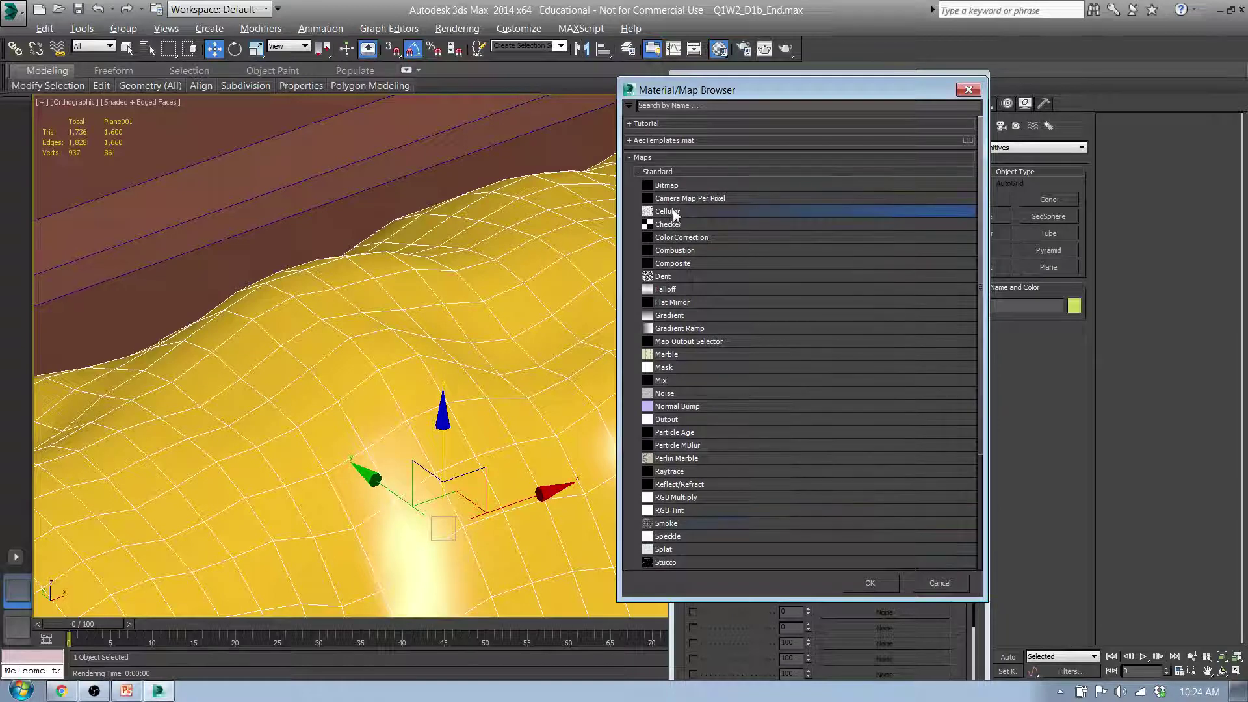
click(870, 582)
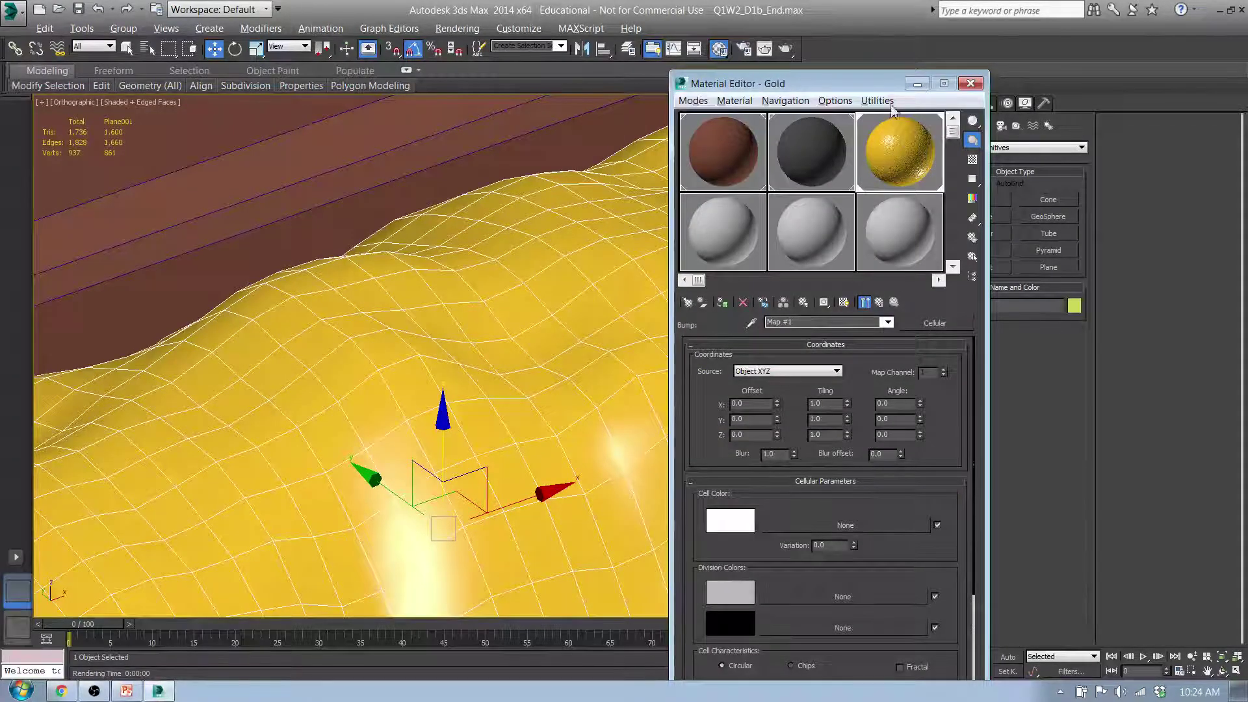
Step: Preview the Gold sample sphere and render the gold with the Cellular bump
double_click(910, 153)
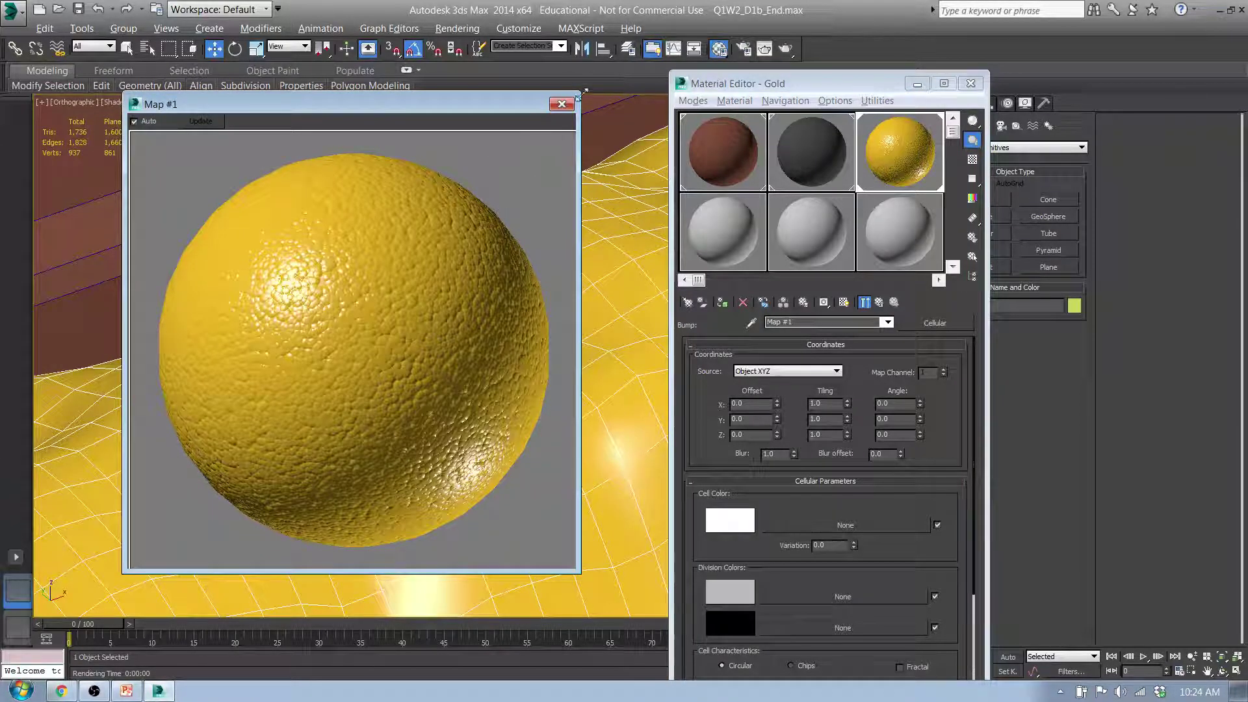
click(567, 106)
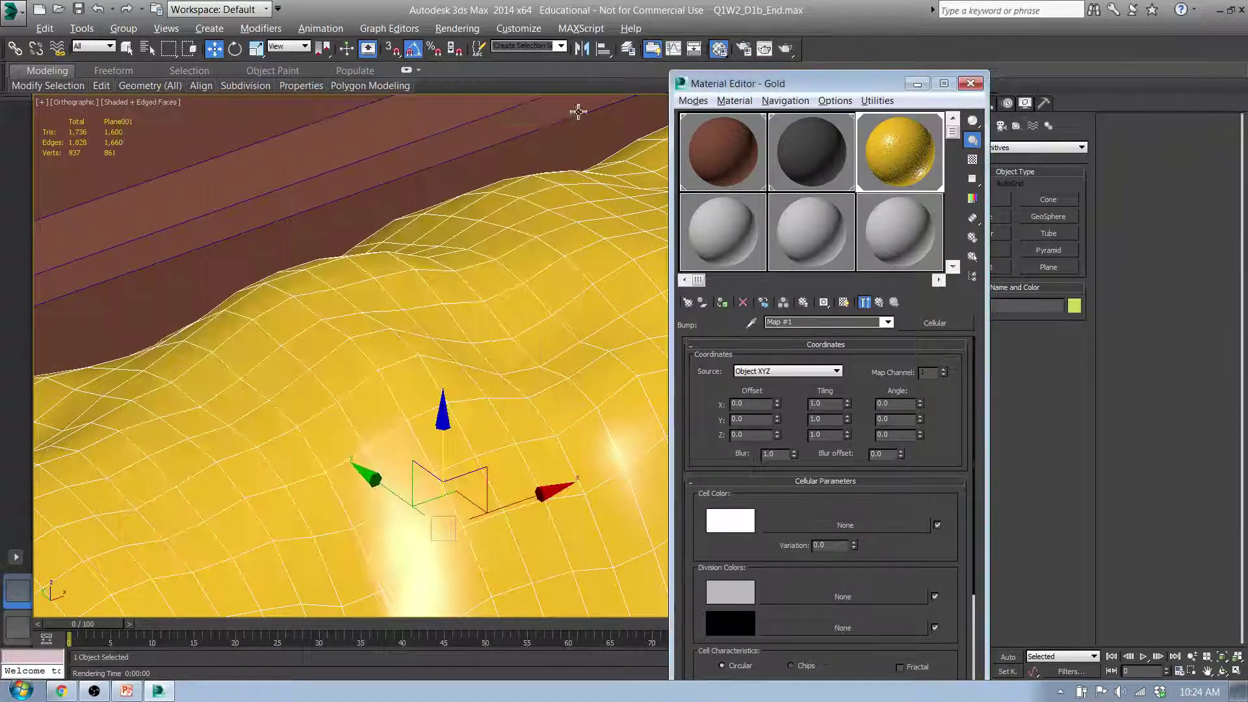
click(784, 52)
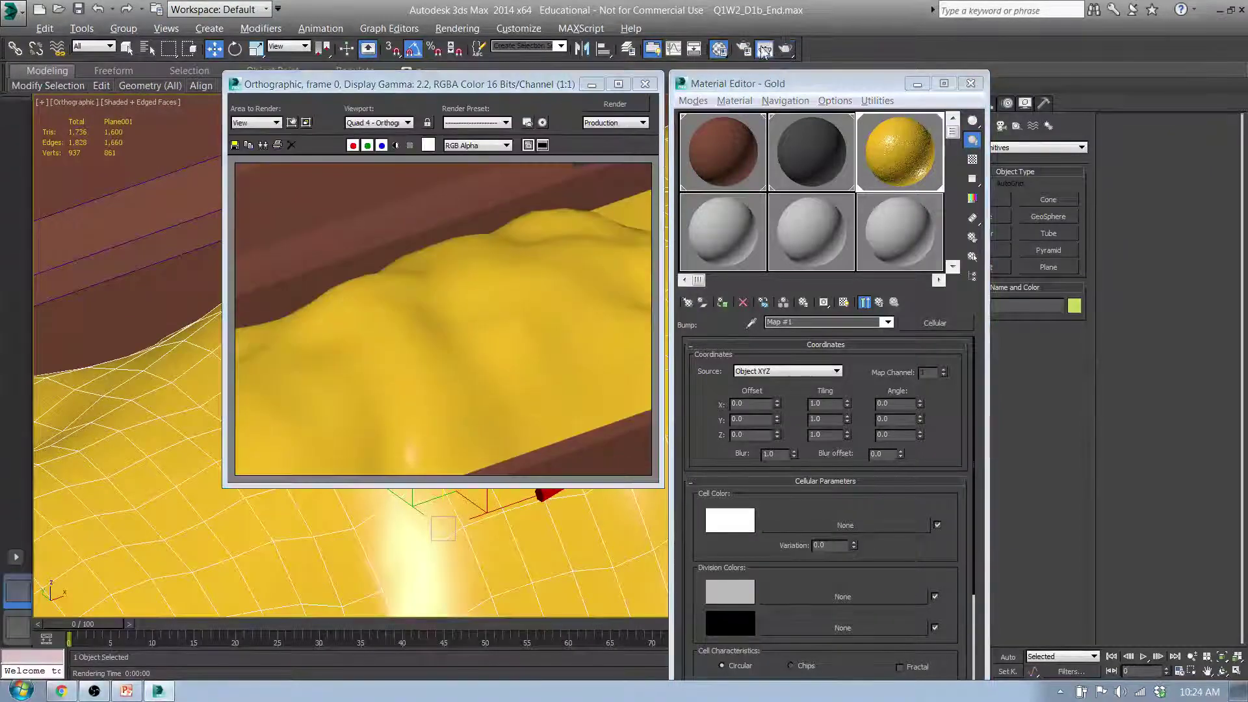
click(660, 79)
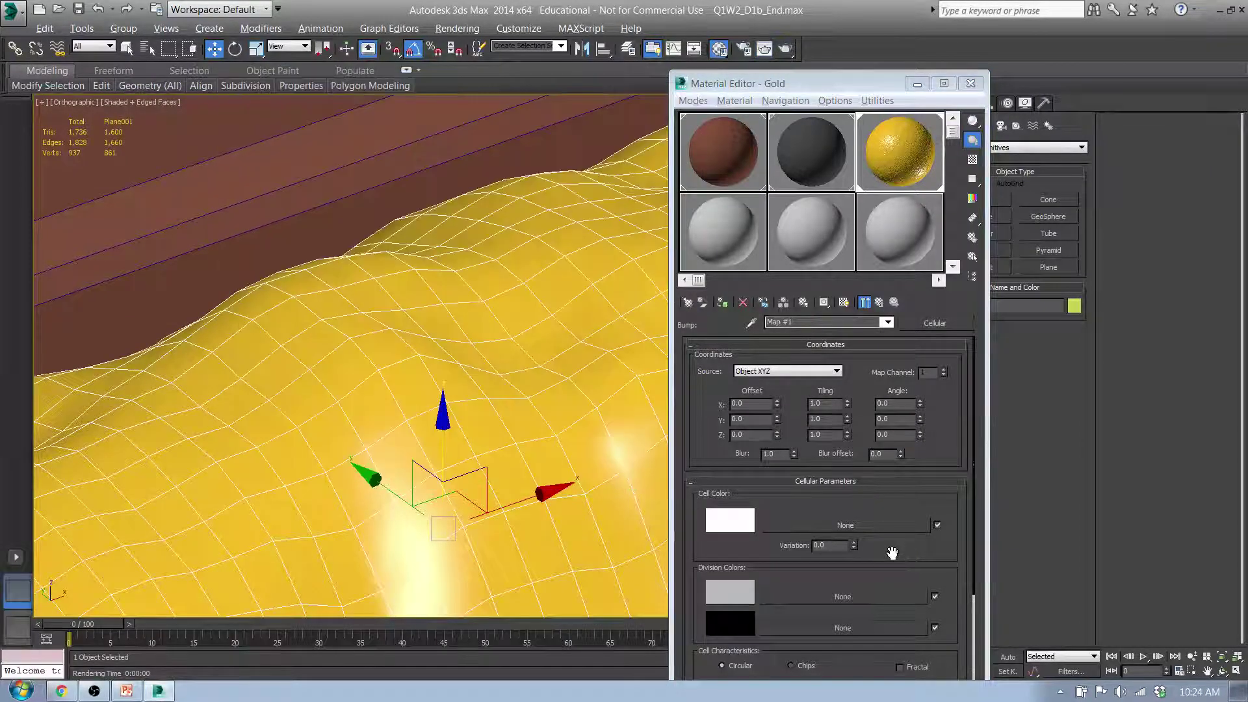
Step: Set the Cellular map's X and Z tiling to 50
click(824, 403)
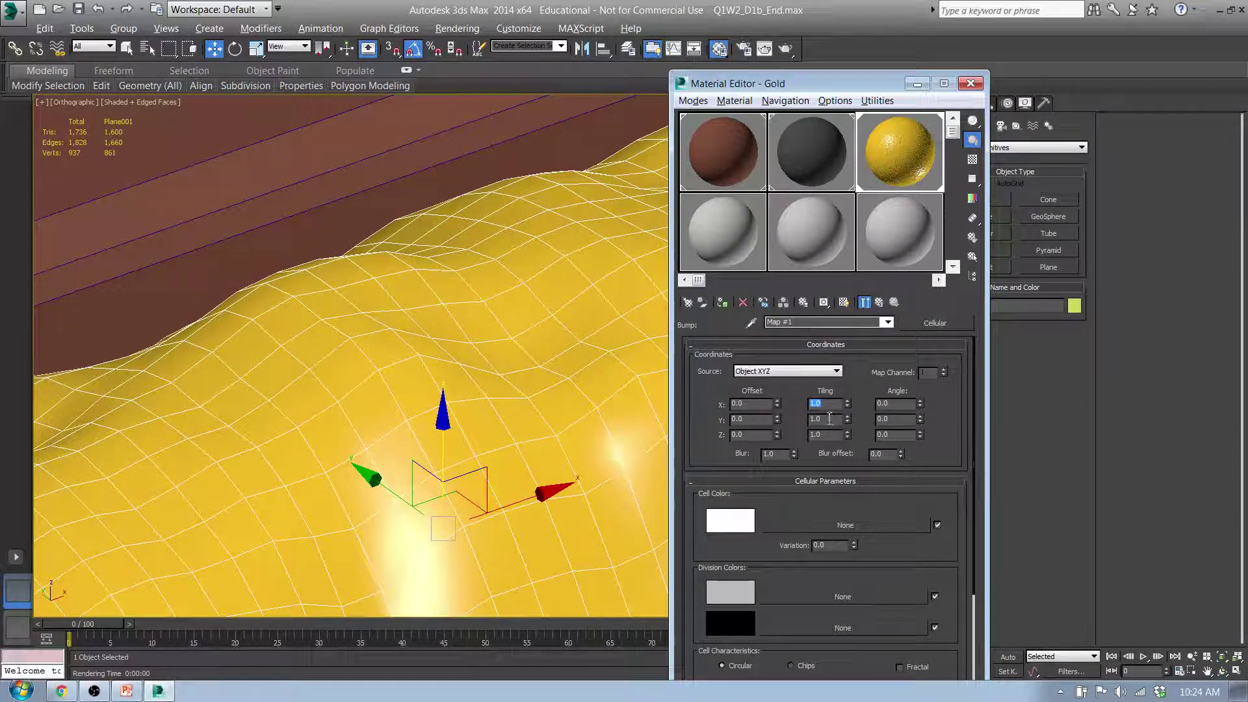
text(50)
key(Tab)
text(50)
key(Tab)
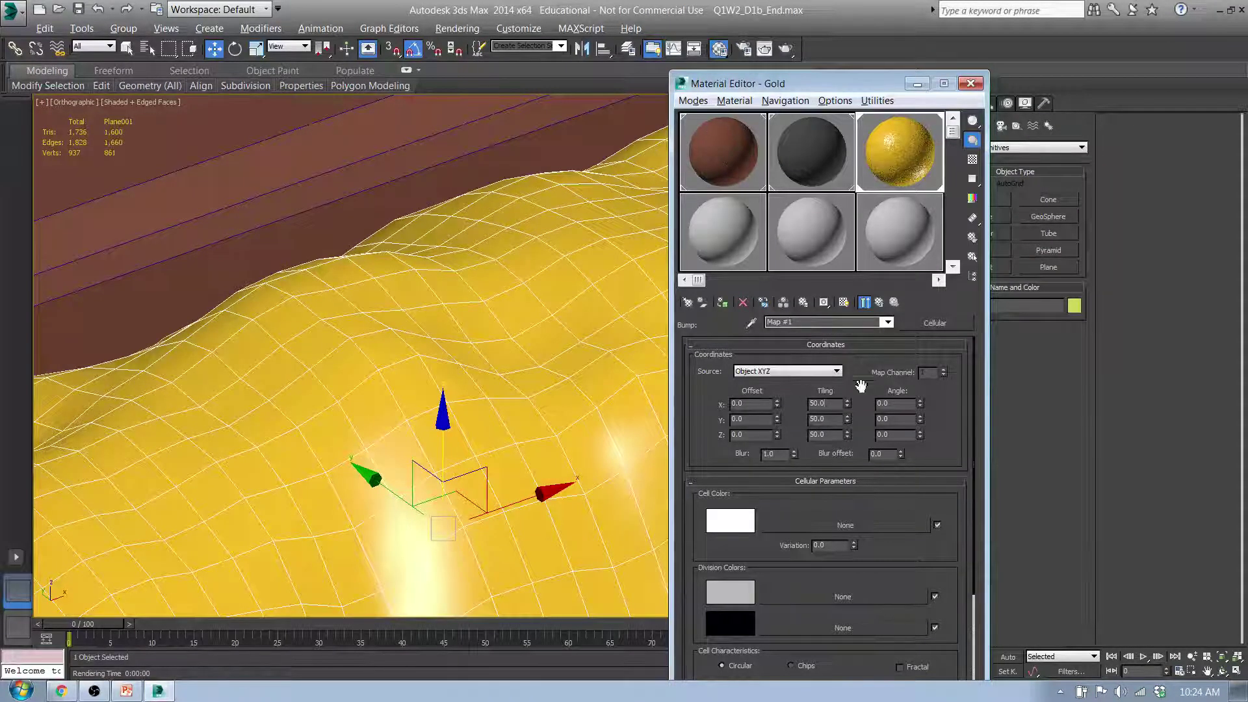
Step: Re-render the gold pile to check the finer bump, then close the render
click(617, 462)
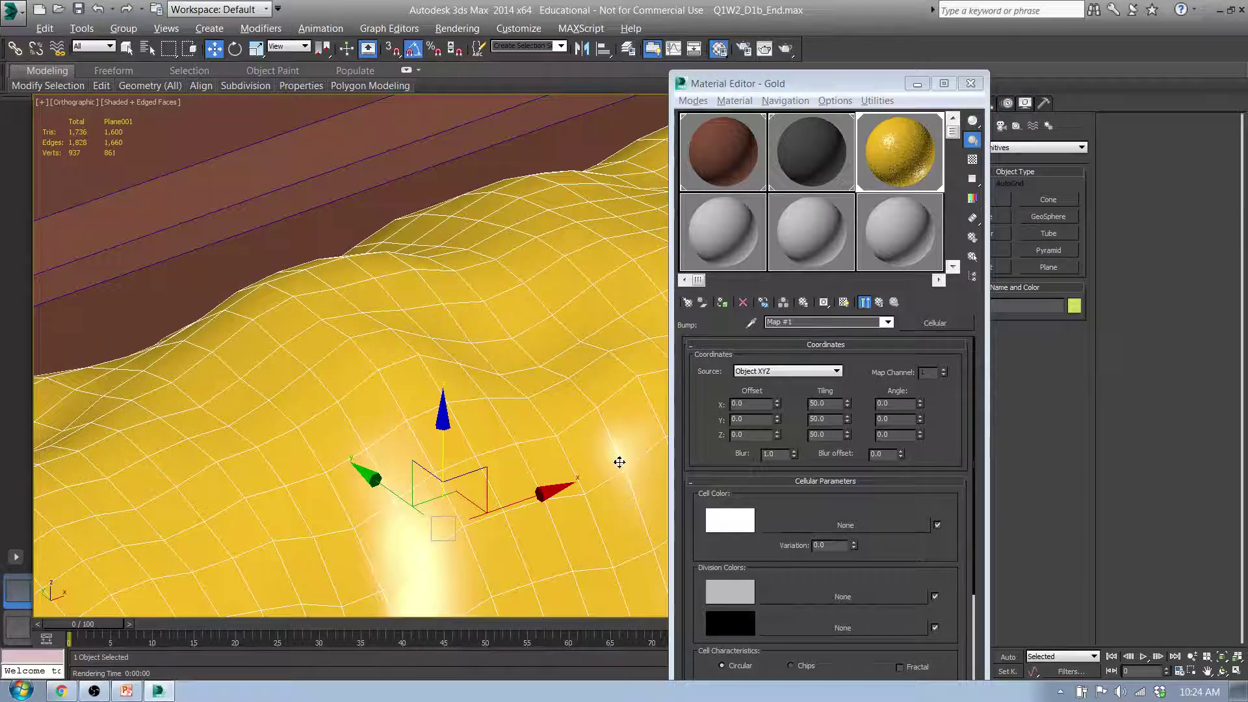
key(shift+q)
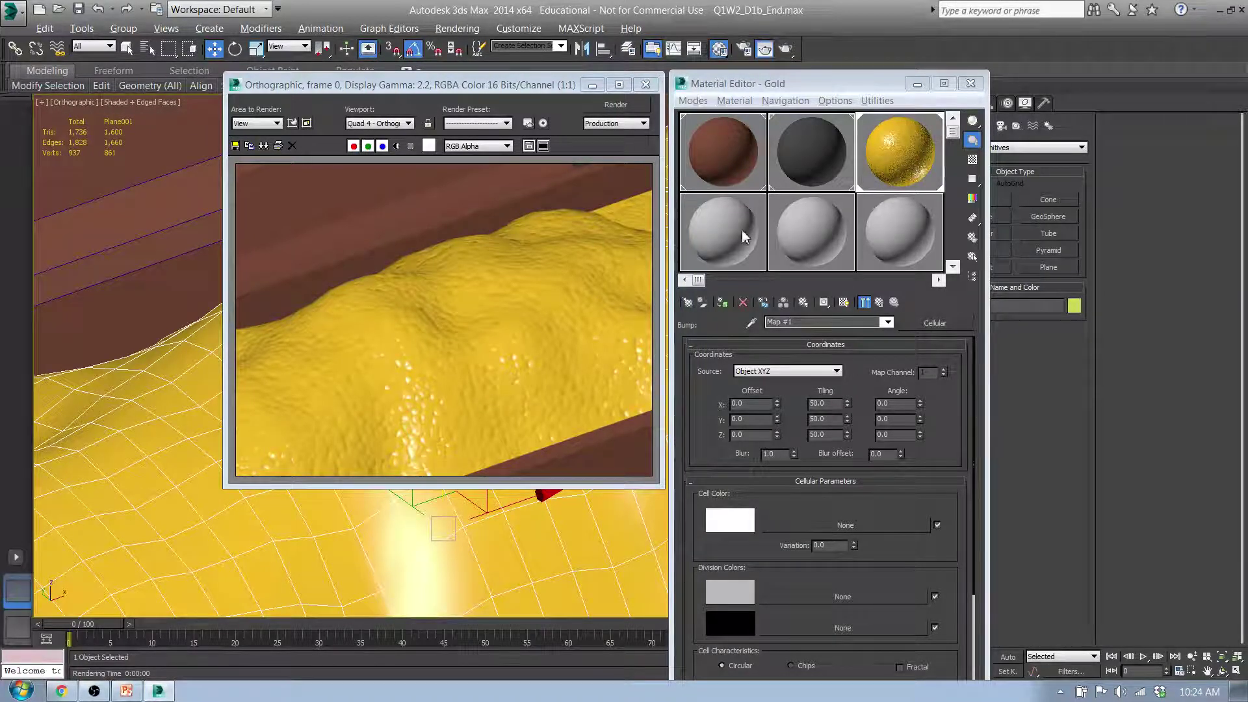
click(646, 86)
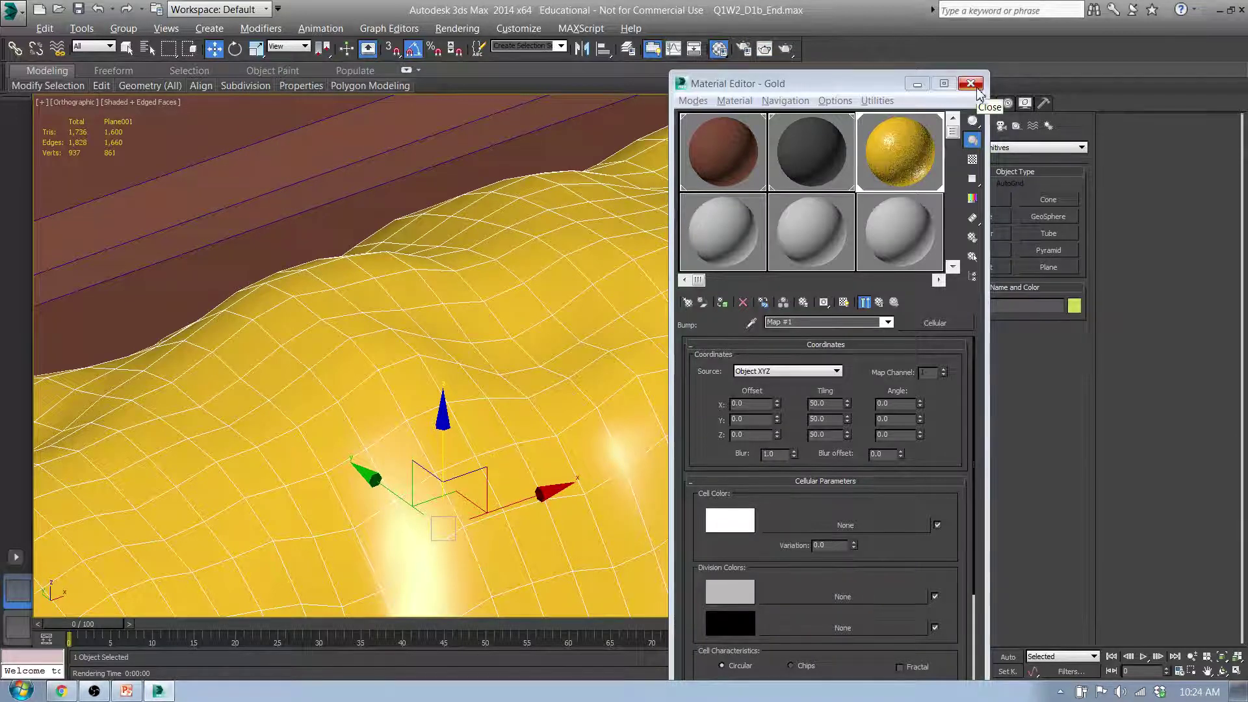
Step: Name an empty slot Ruby and set its diffuse to a fully saturated deep red
click(715, 240)
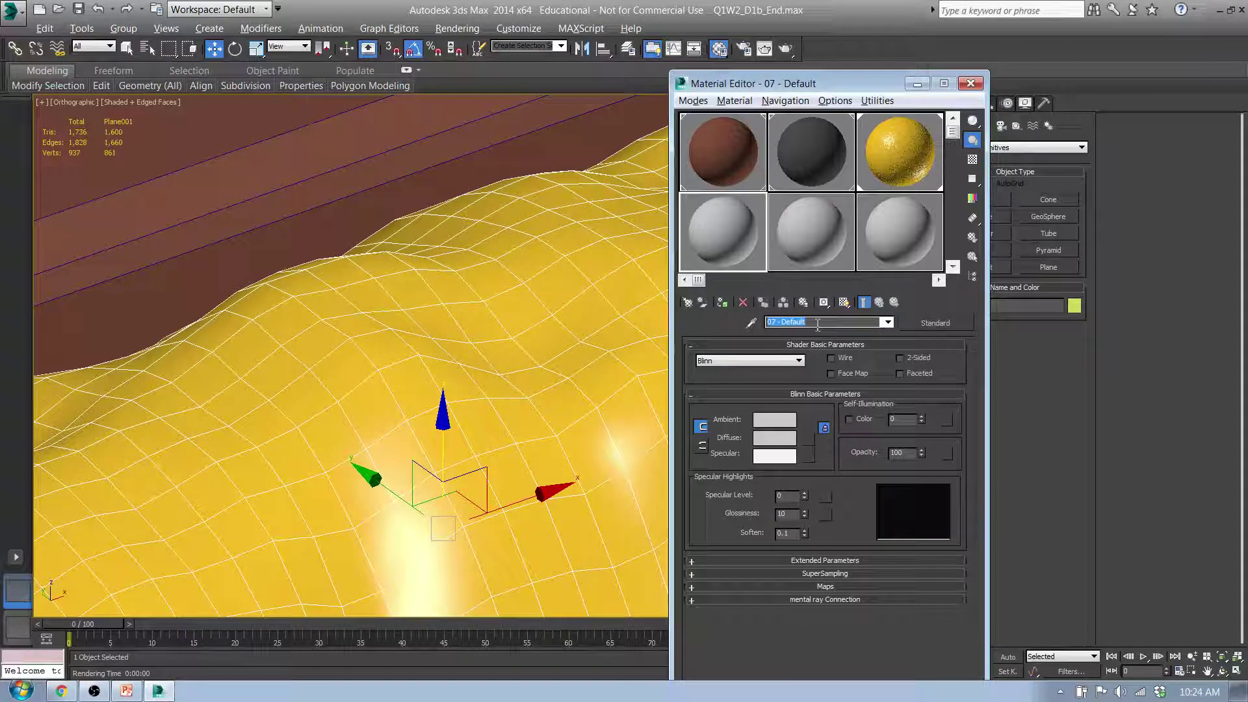
text(Ruby)
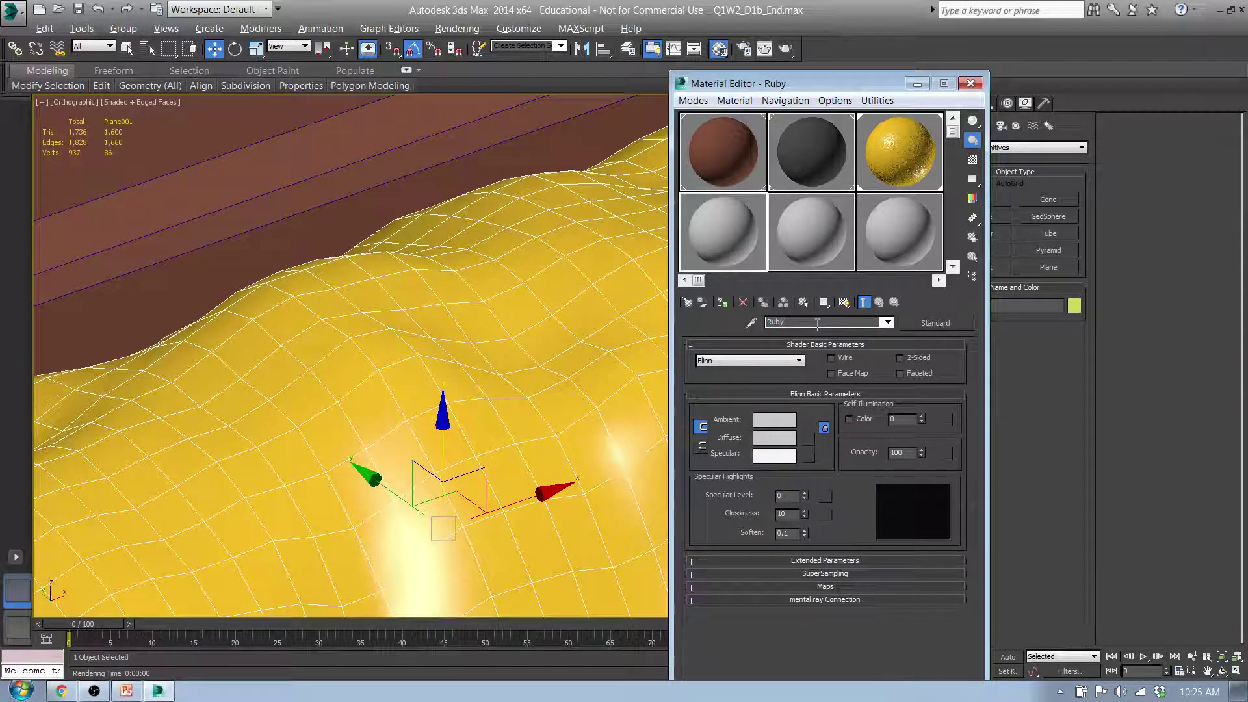
click(785, 440)
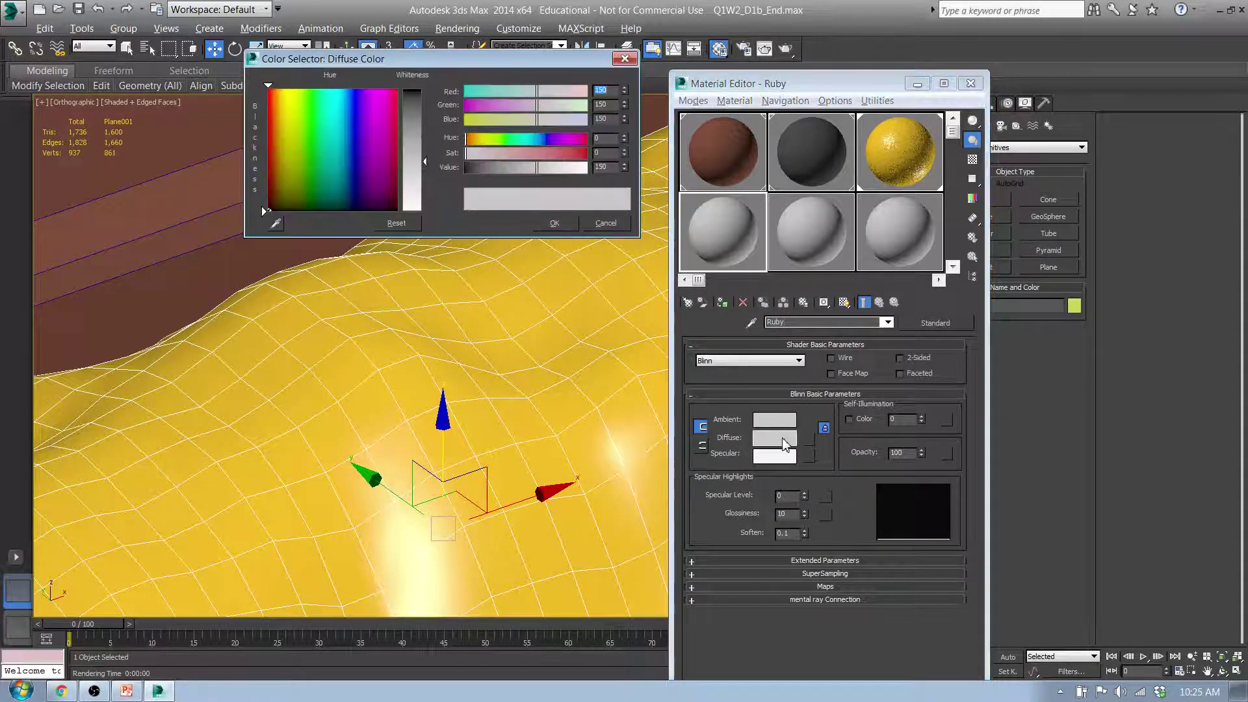
click(395, 89)
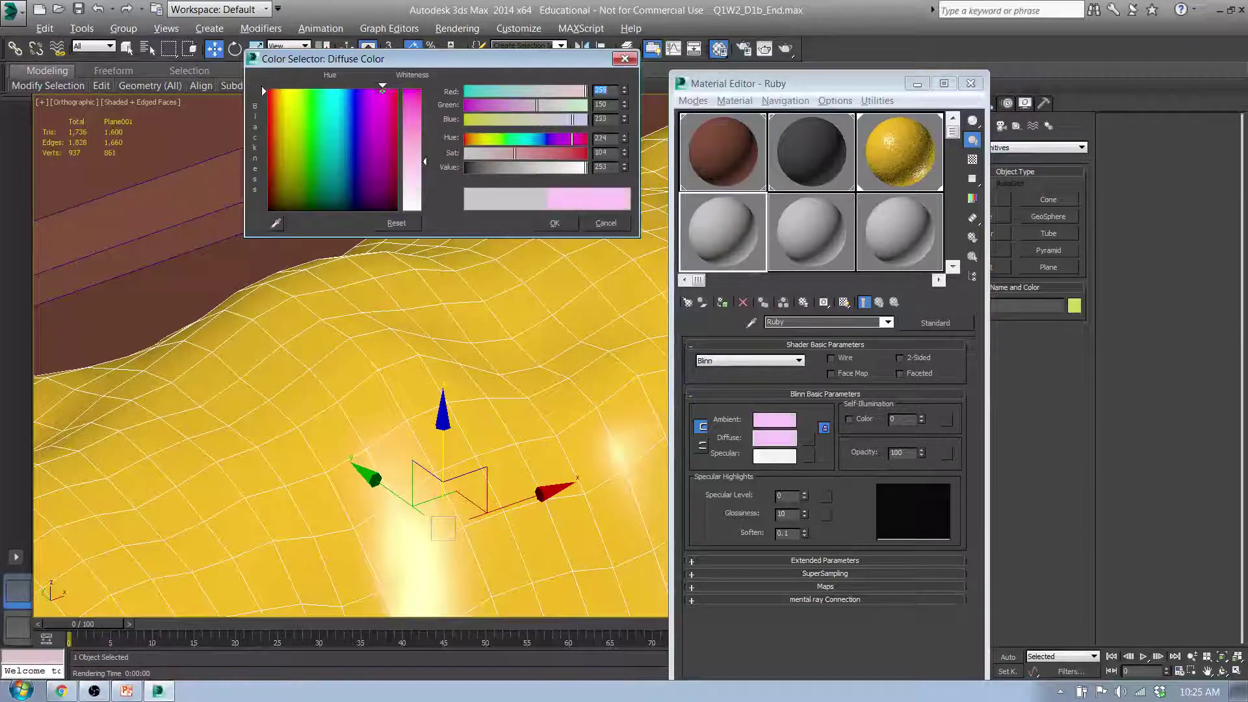
drag(408, 98, 412, 91)
mouse_move(535, 167)
mouse_down()
mouse_move(511, 167)
mouse_move(527, 165)
mouse_up()
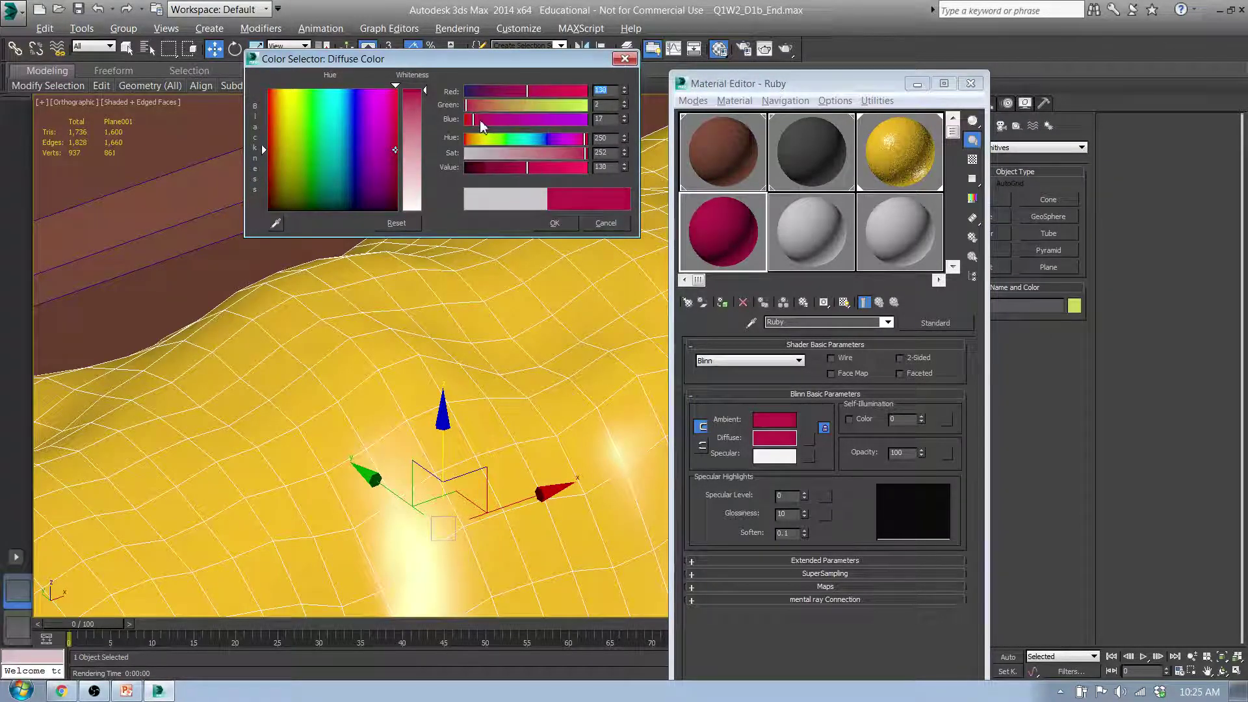
drag(474, 119, 458, 122)
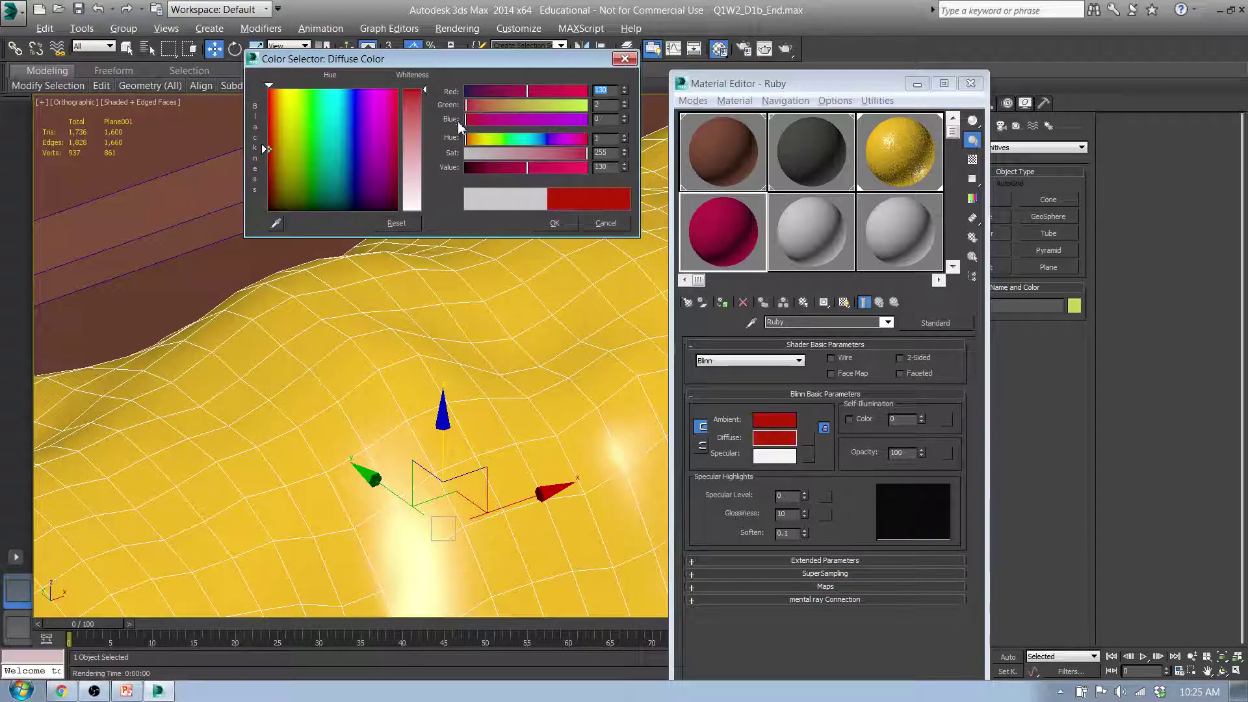
click(554, 223)
alt+middle_drag(477, 341, 410, 377)
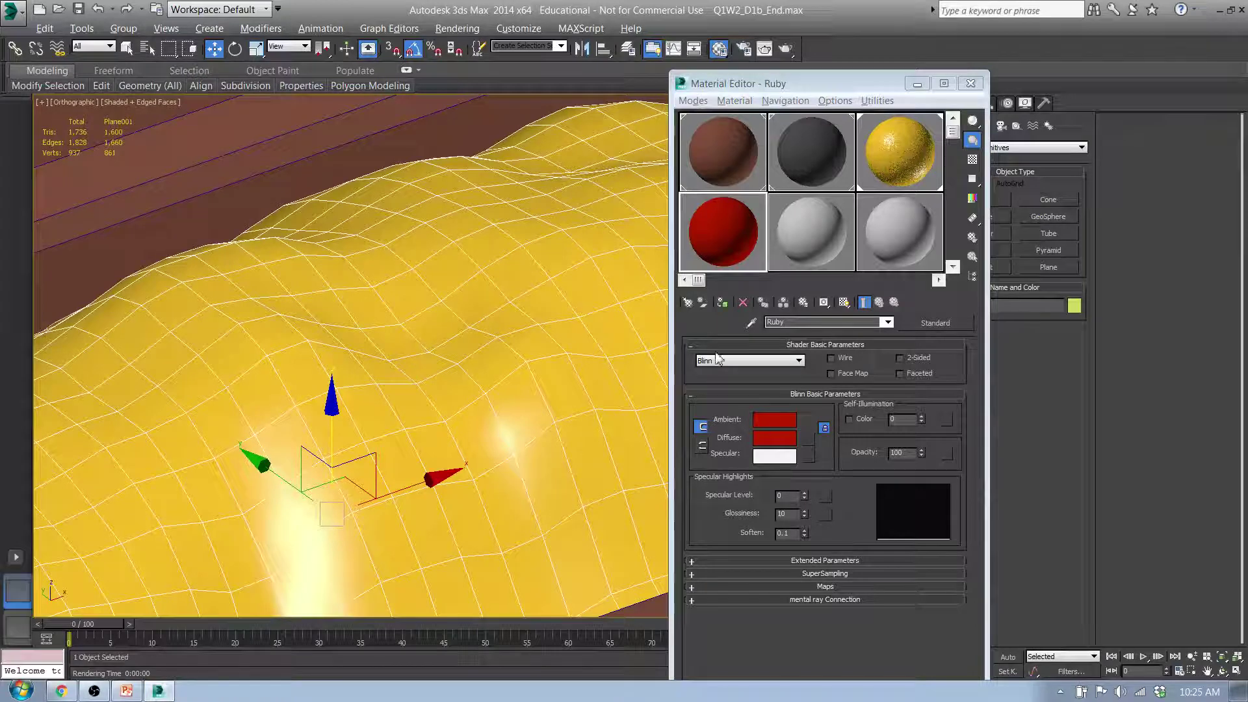
click(813, 236)
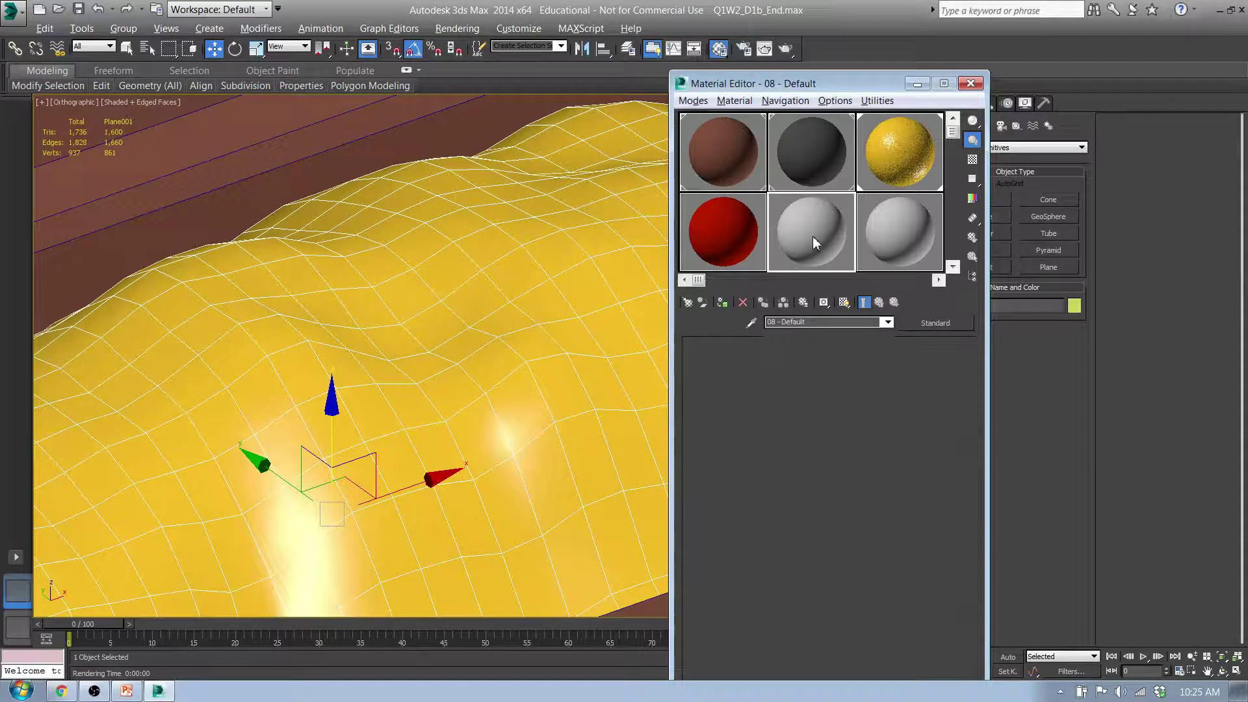
Step: Rename two empty material slots Emerald and Saphire
click(823, 321)
text(Emeral)
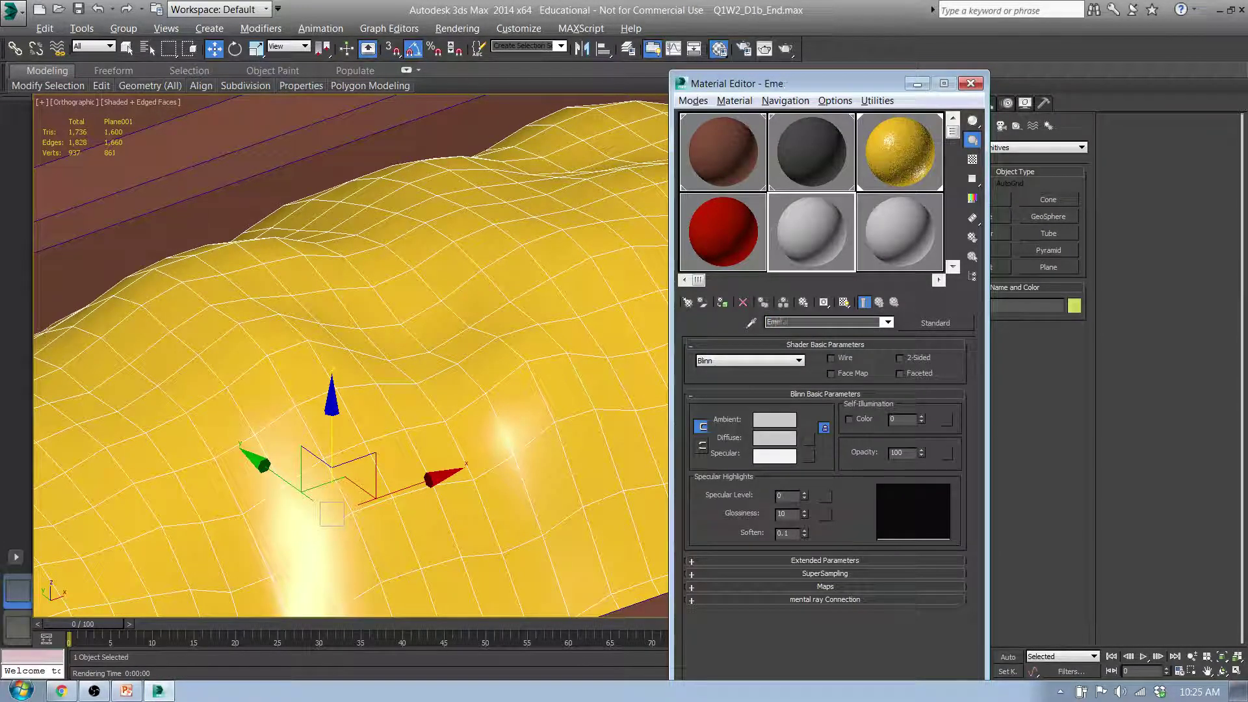
text(d)
click(902, 252)
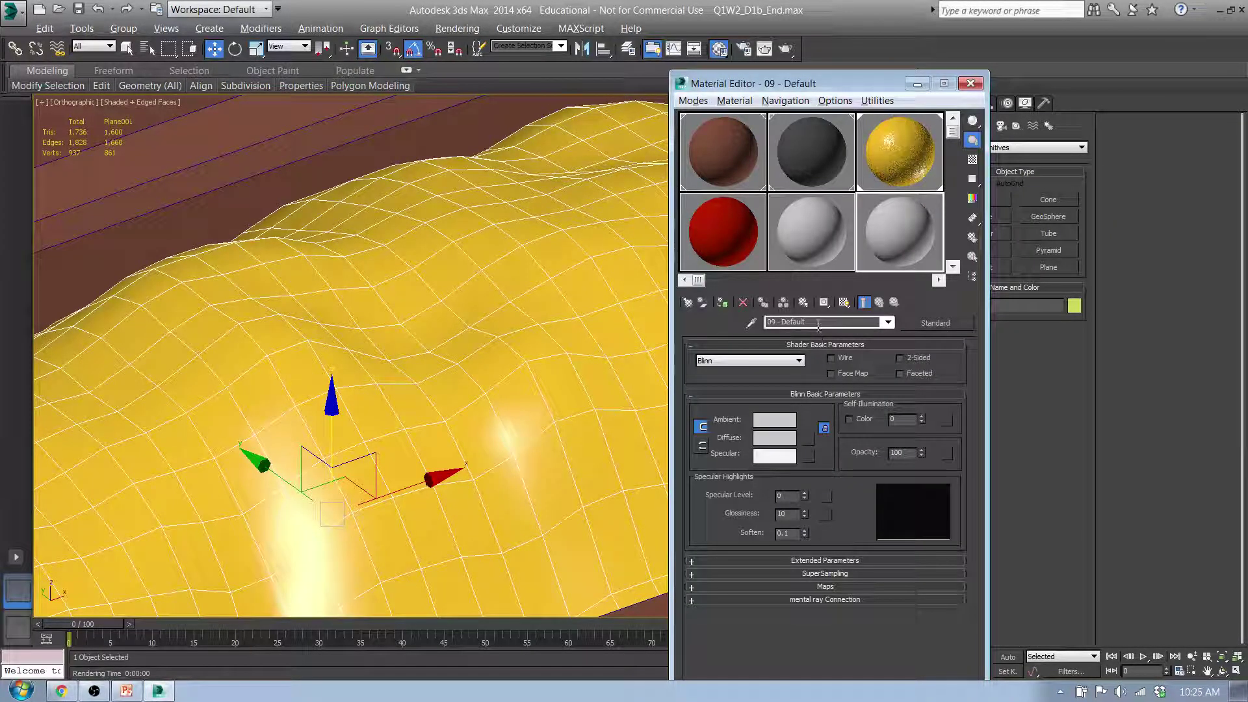
drag(818, 325, 615, 322)
text(Saph)
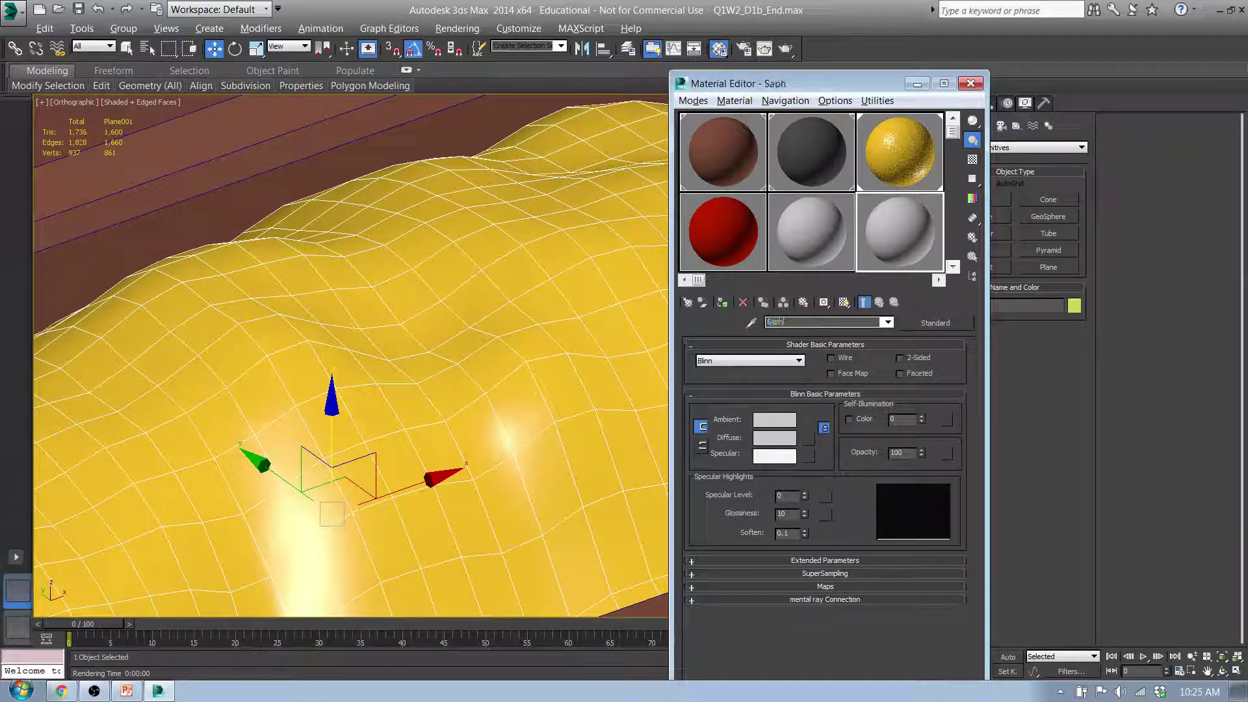
text(ire)
Step: Set Emerald's diffuse colour to a saturated dark green
click(817, 228)
click(774, 438)
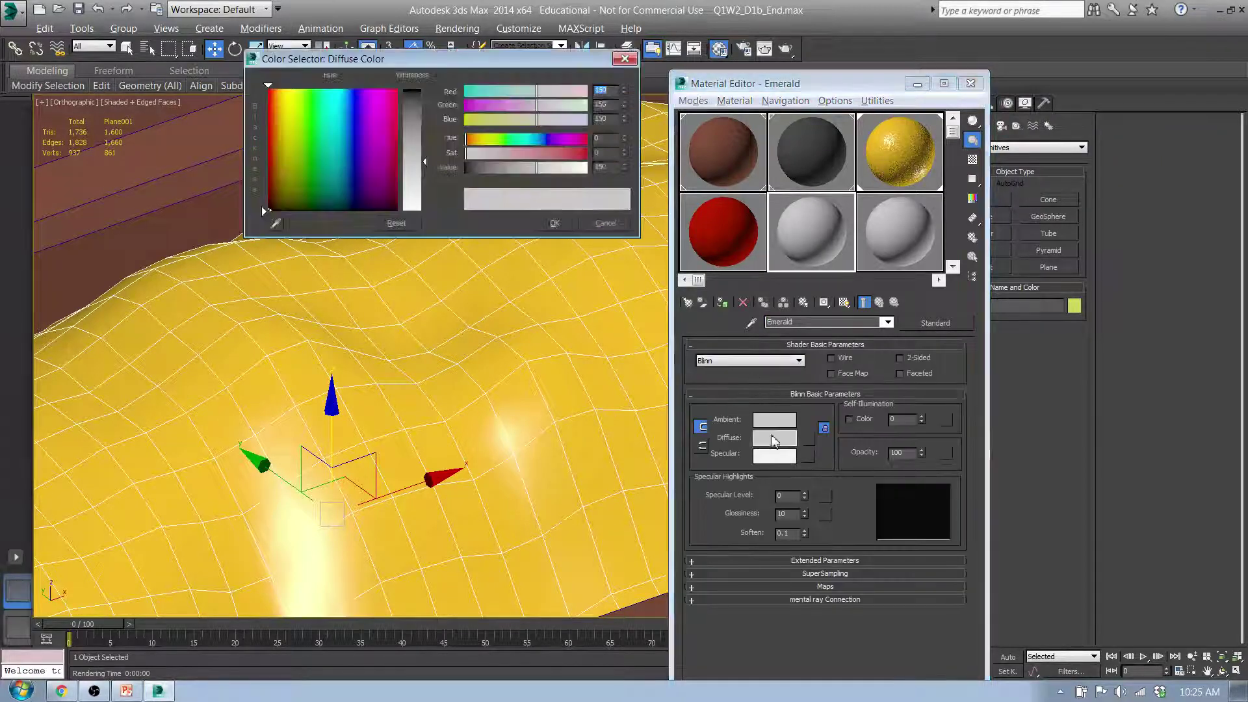
click(310, 94)
drag(413, 160, 413, 91)
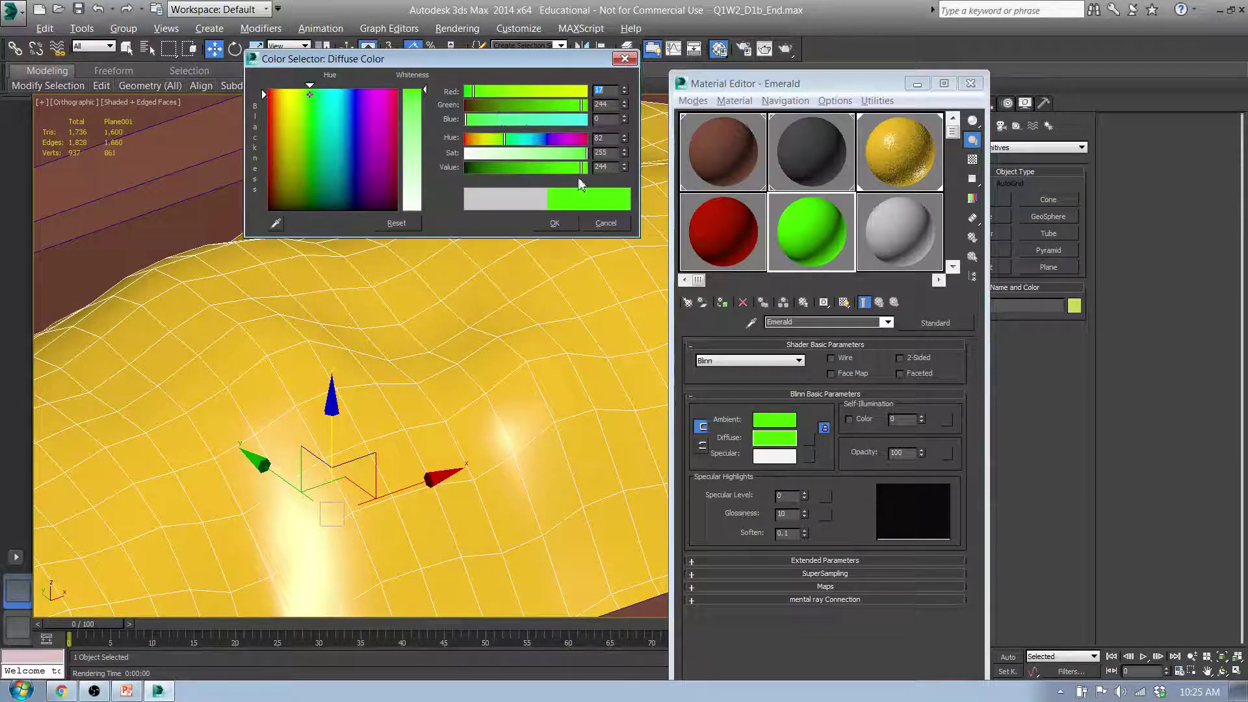
drag(581, 167, 505, 166)
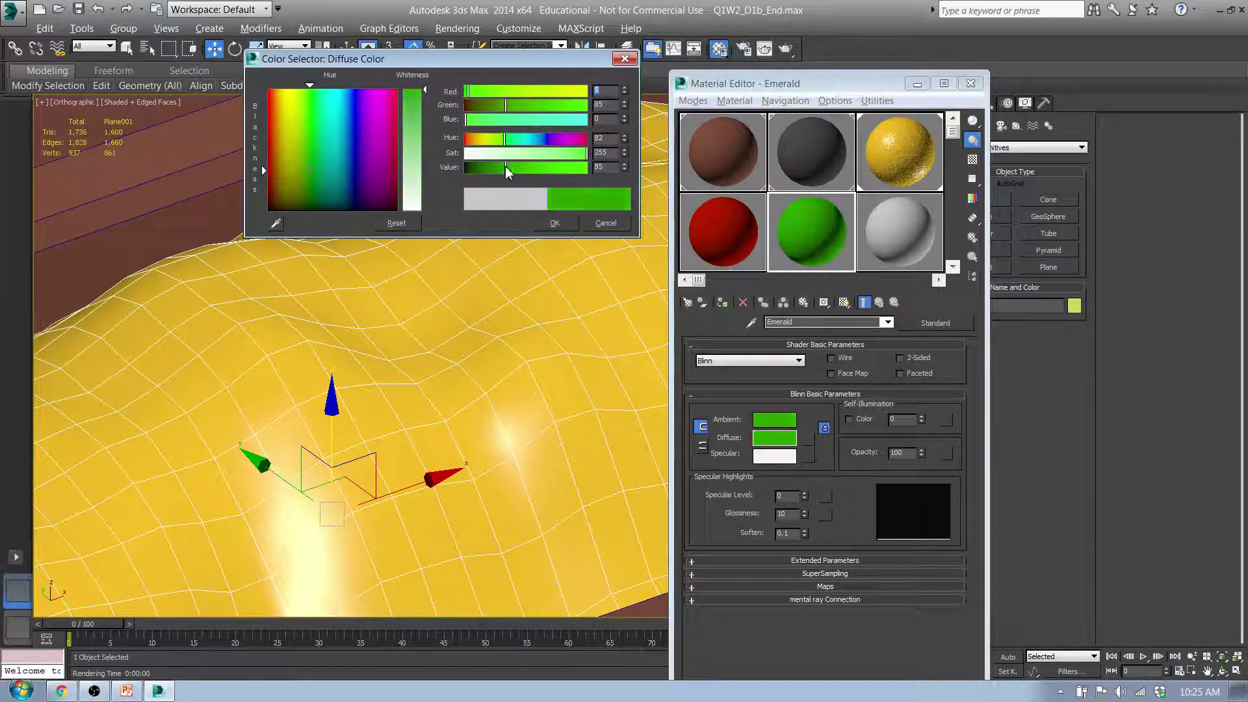
click(555, 223)
Step: Set Saphire's diffuse colour to a strong medium blue
click(902, 244)
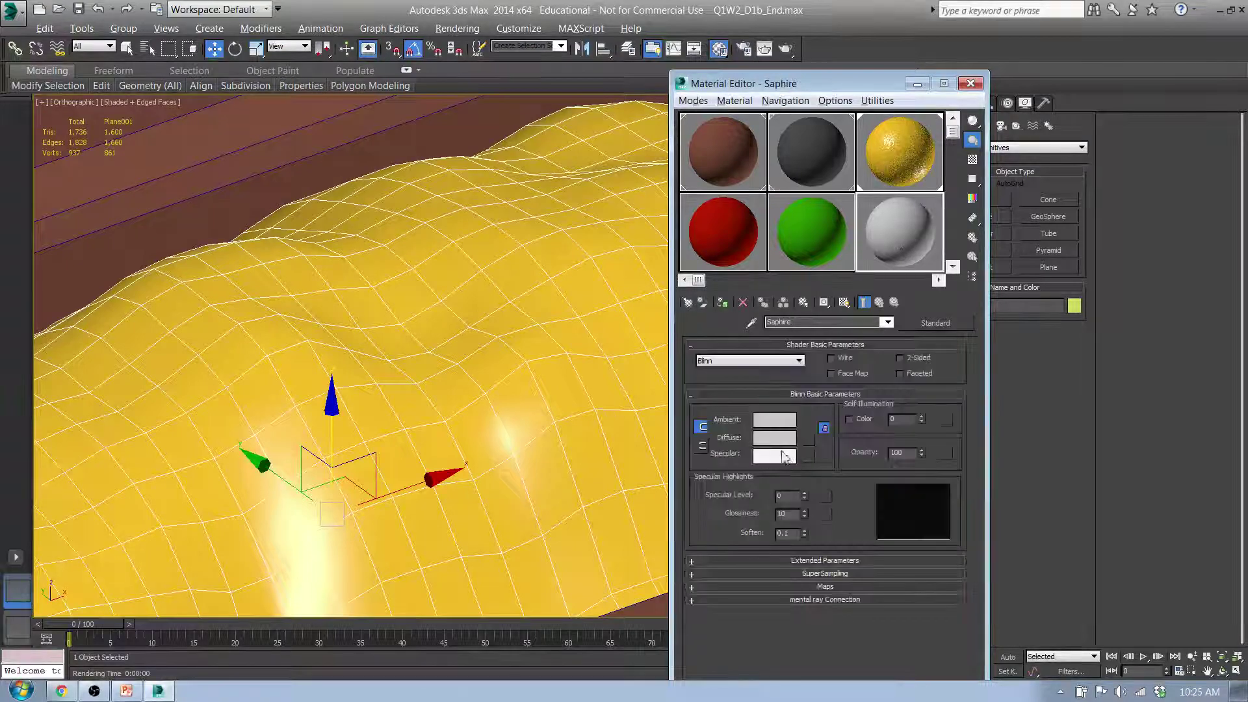
click(774, 437)
click(544, 138)
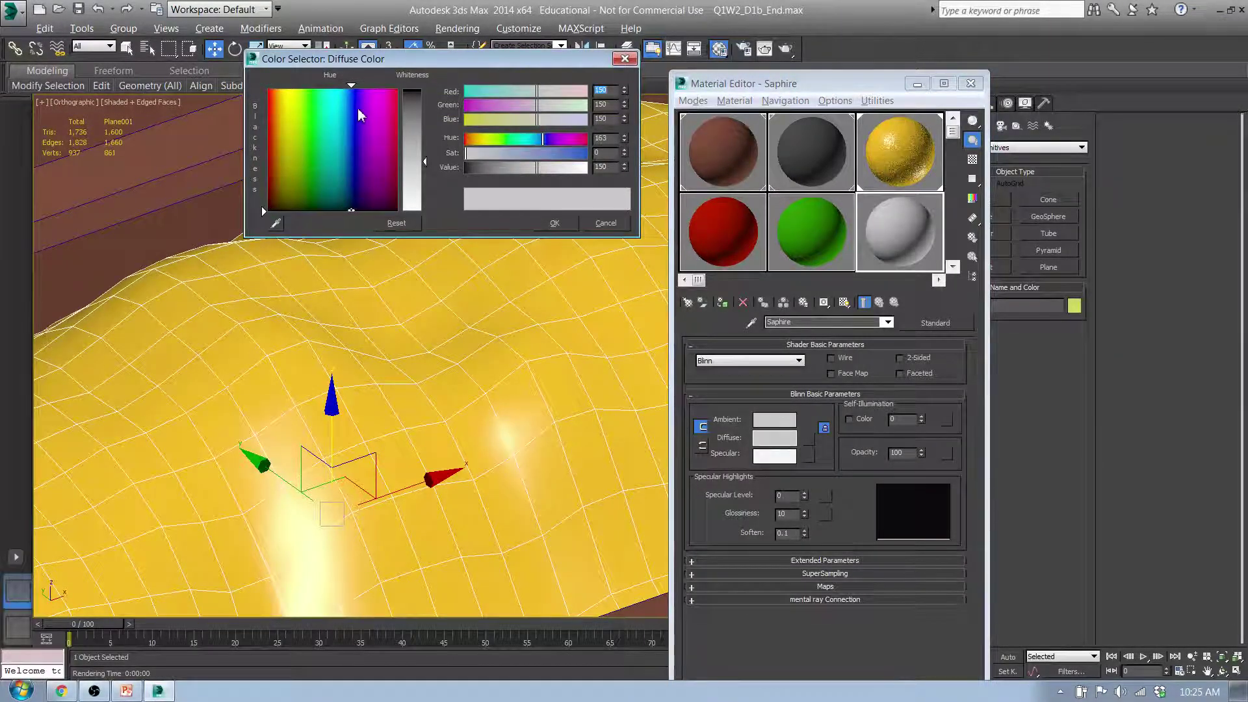
drag(535, 160, 577, 159)
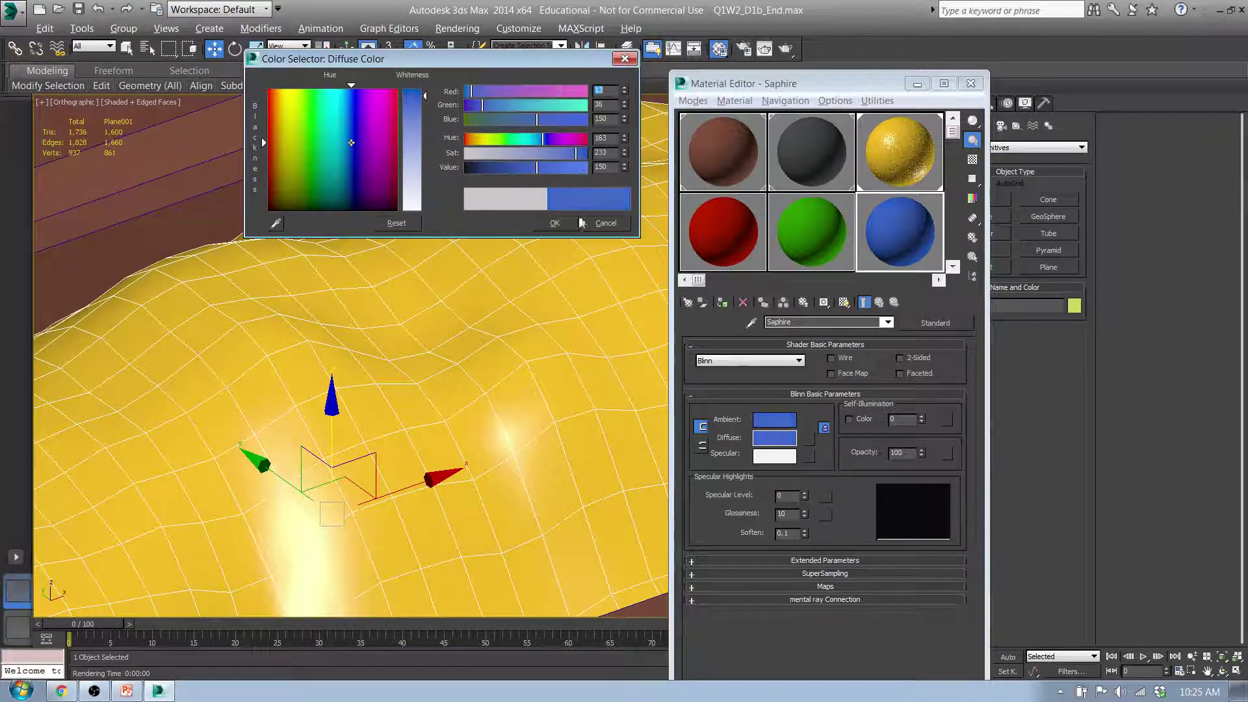
click(555, 223)
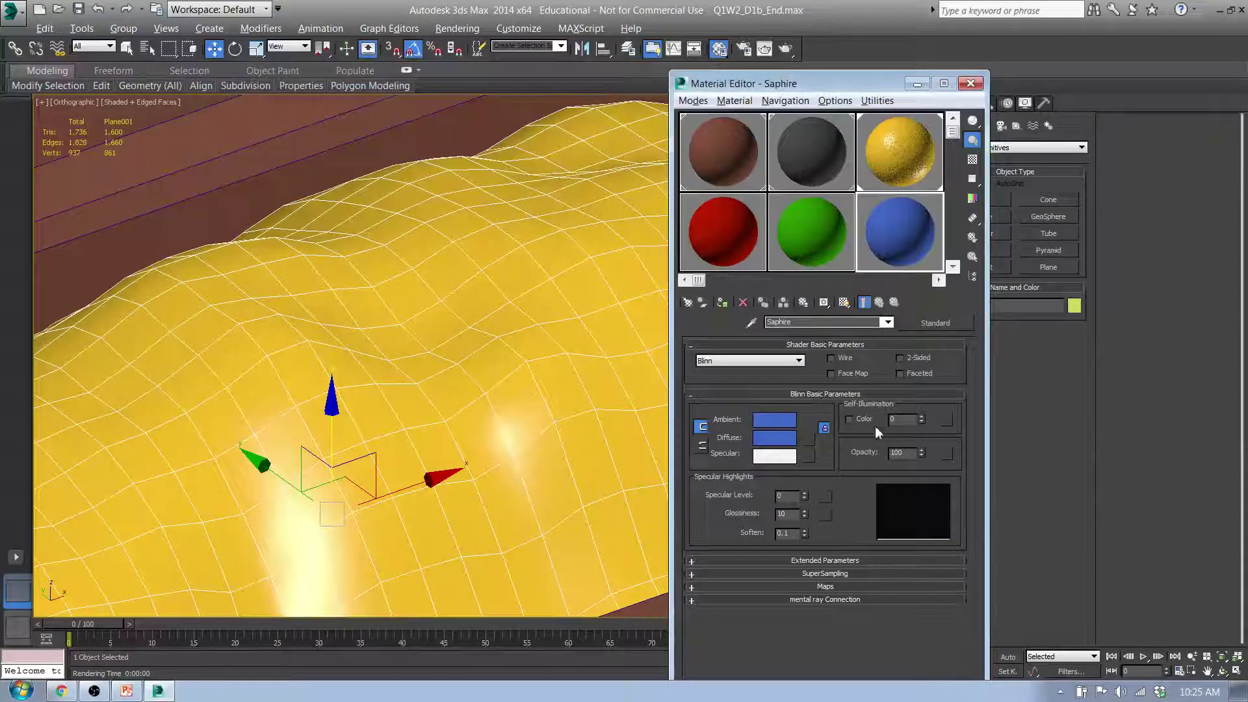
Step: Set the Opacity spinner to 60 on Saphire, Emerald and Ruby
drag(916, 454, 836, 451)
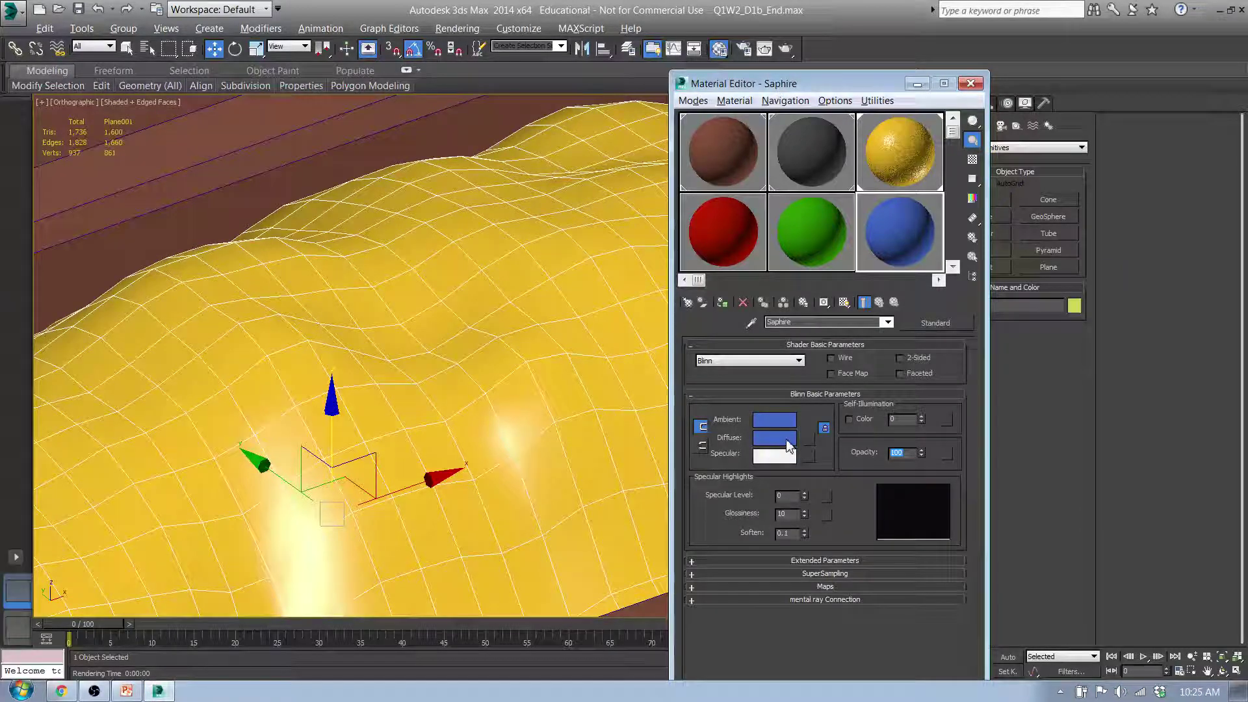
key(Return)
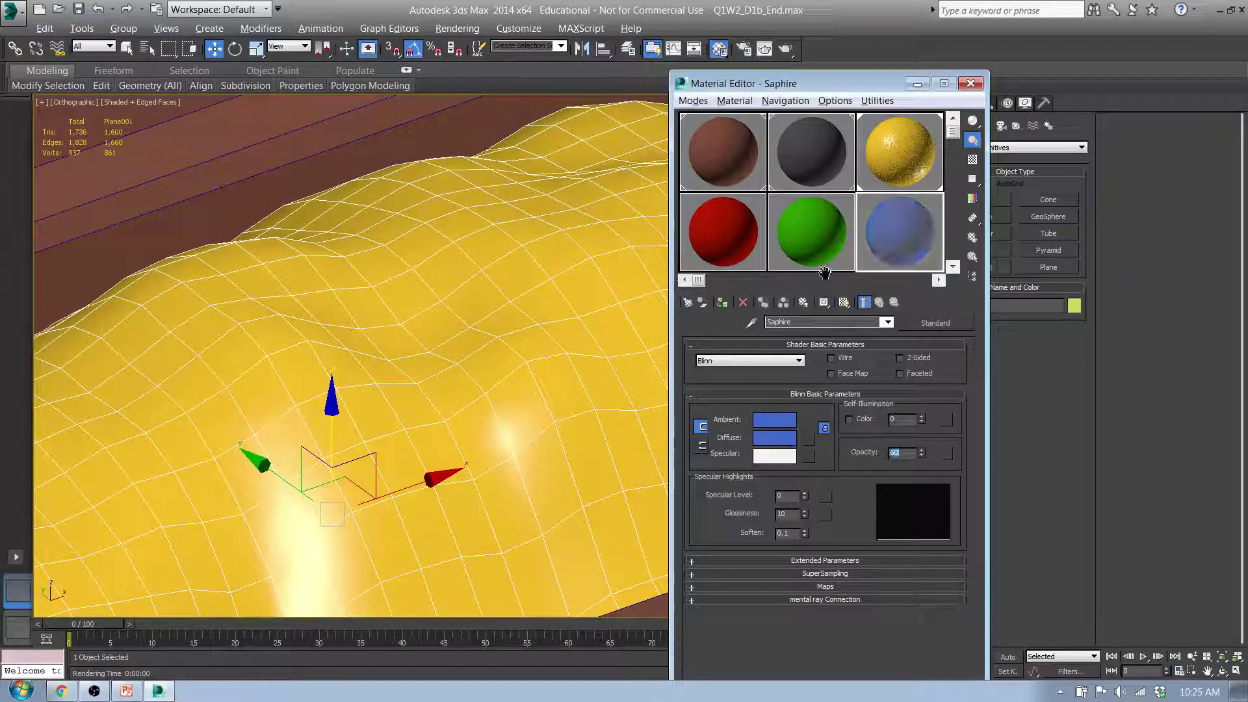
click(801, 227)
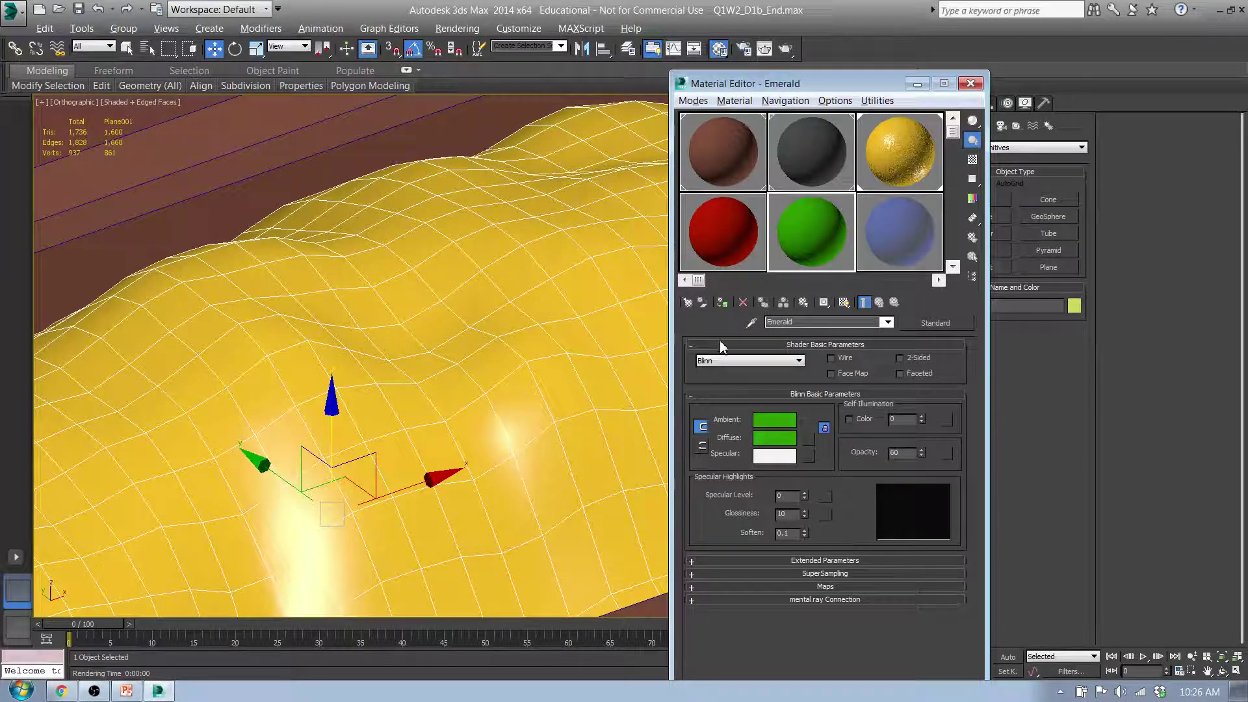
click(717, 244)
double_click(907, 453)
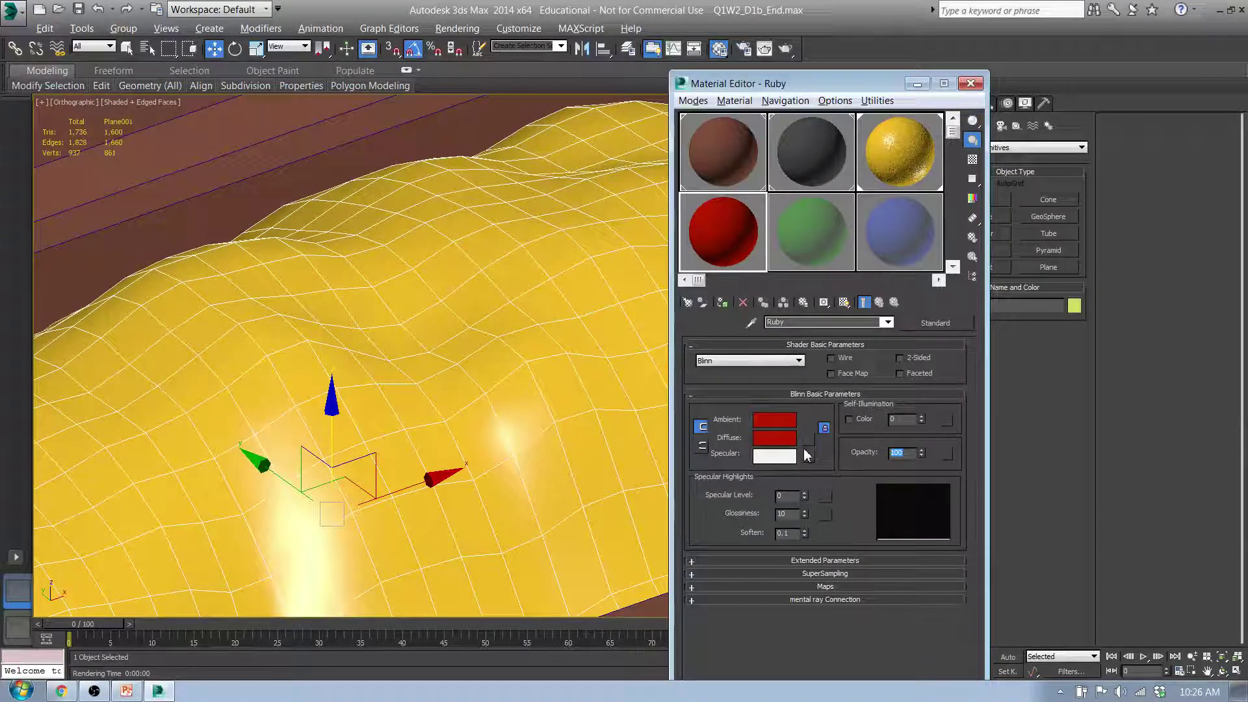
text(60)
key(Return)
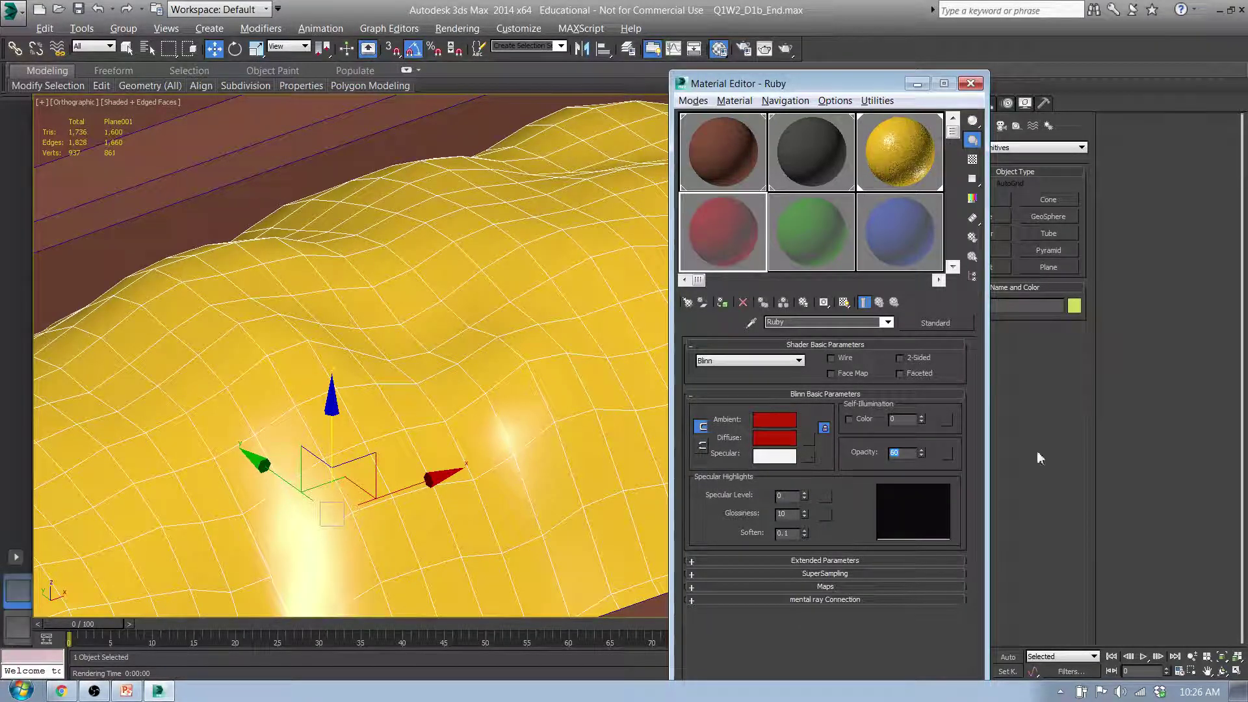
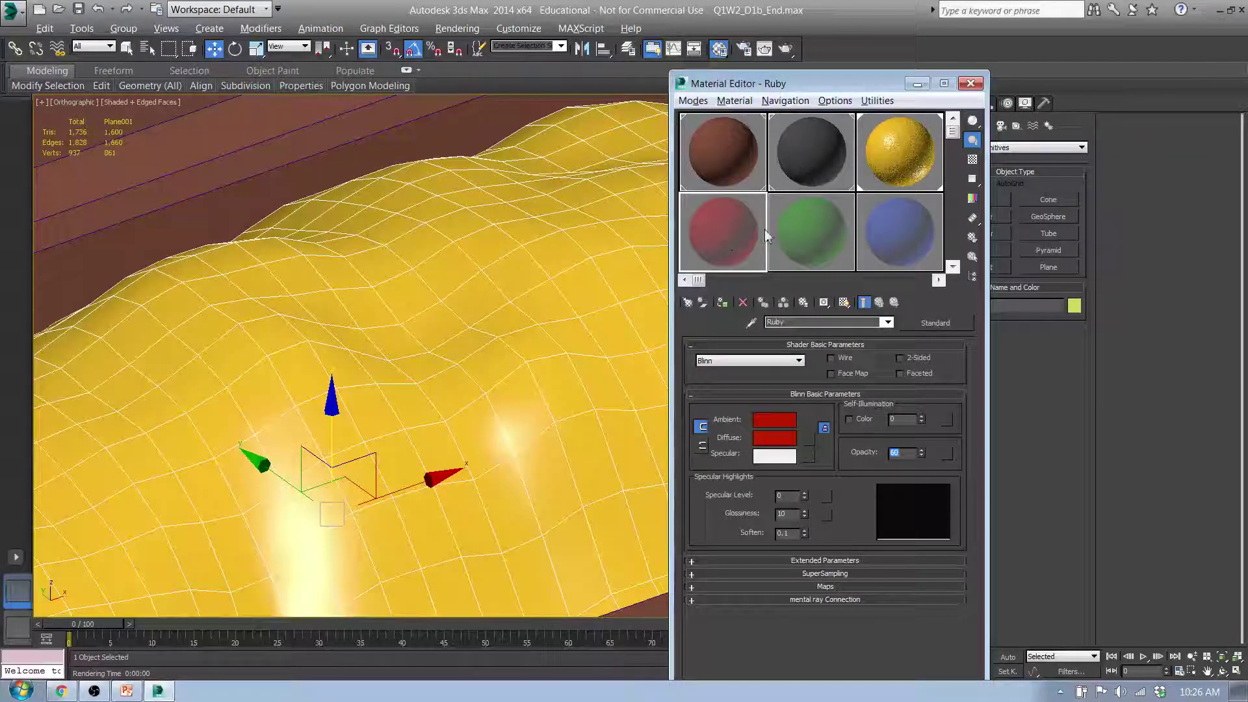
Step: Compare the gem sample slots, then return to the Ruby material
click(793, 229)
click(744, 230)
click(824, 231)
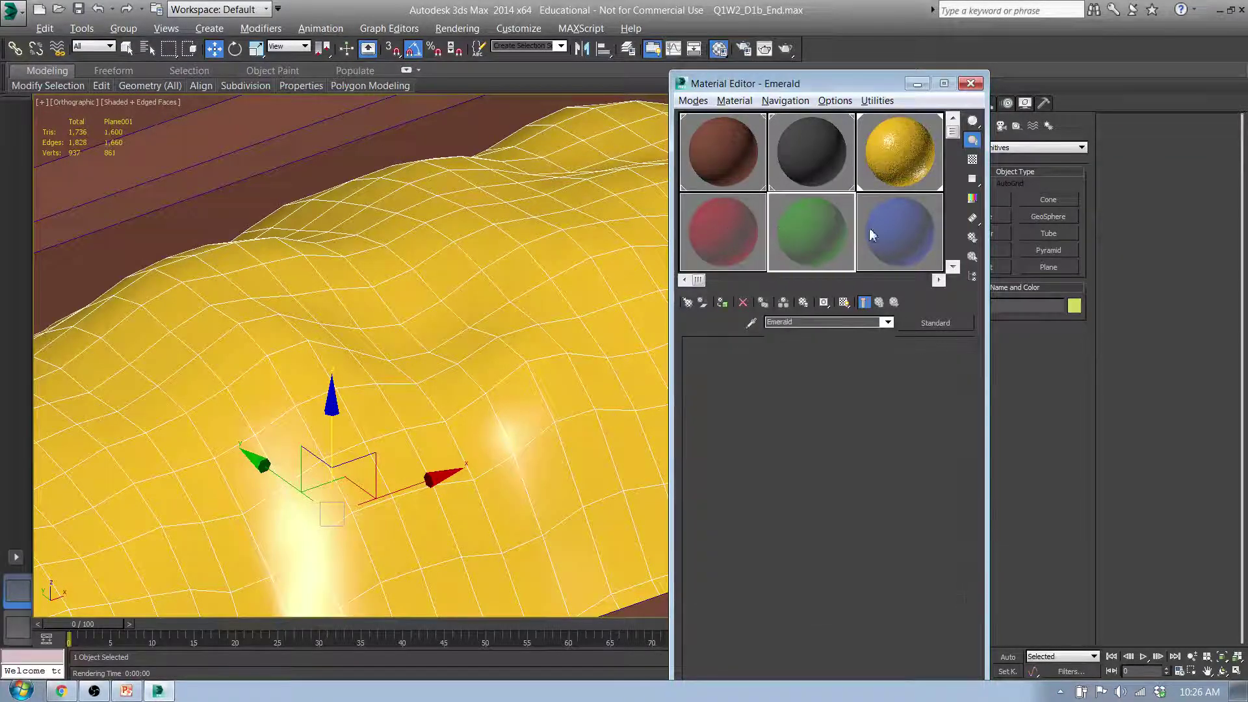
click(913, 228)
click(745, 231)
click(820, 239)
click(707, 244)
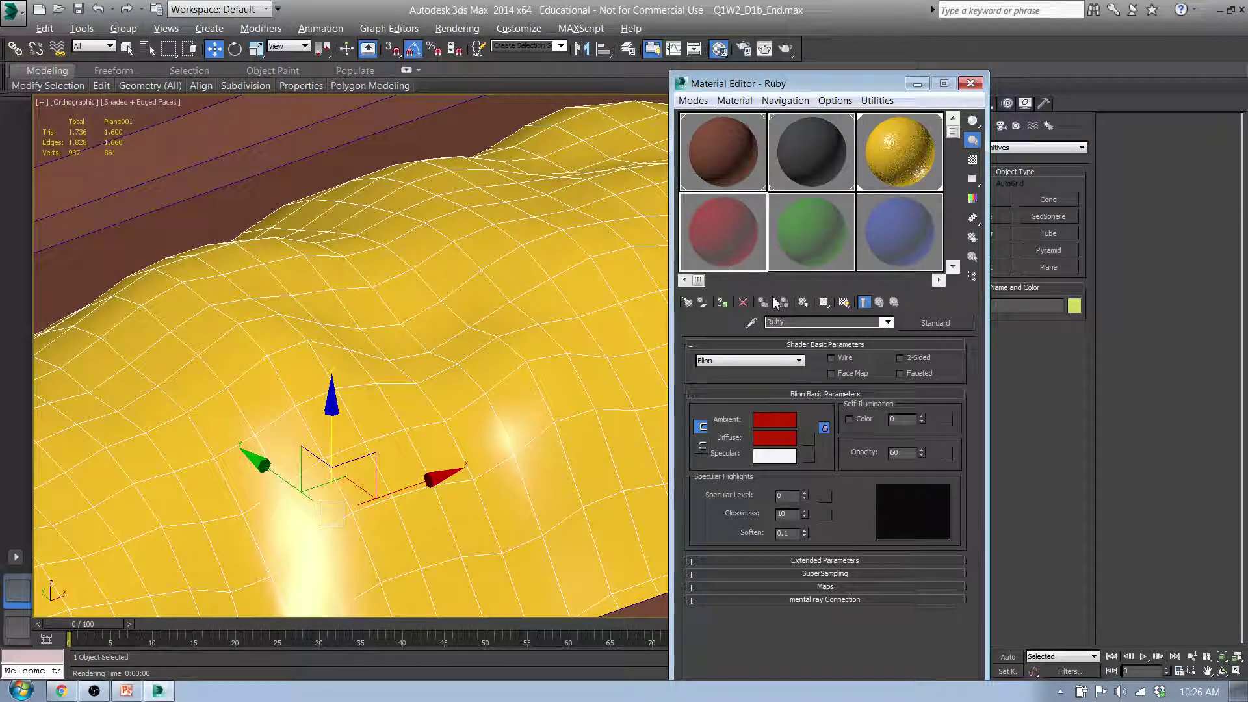
Step: Give Ruby specular level 100, glossiness 80, soften 0.0, and turn on 2-Sided
drag(804, 497, 804, 442)
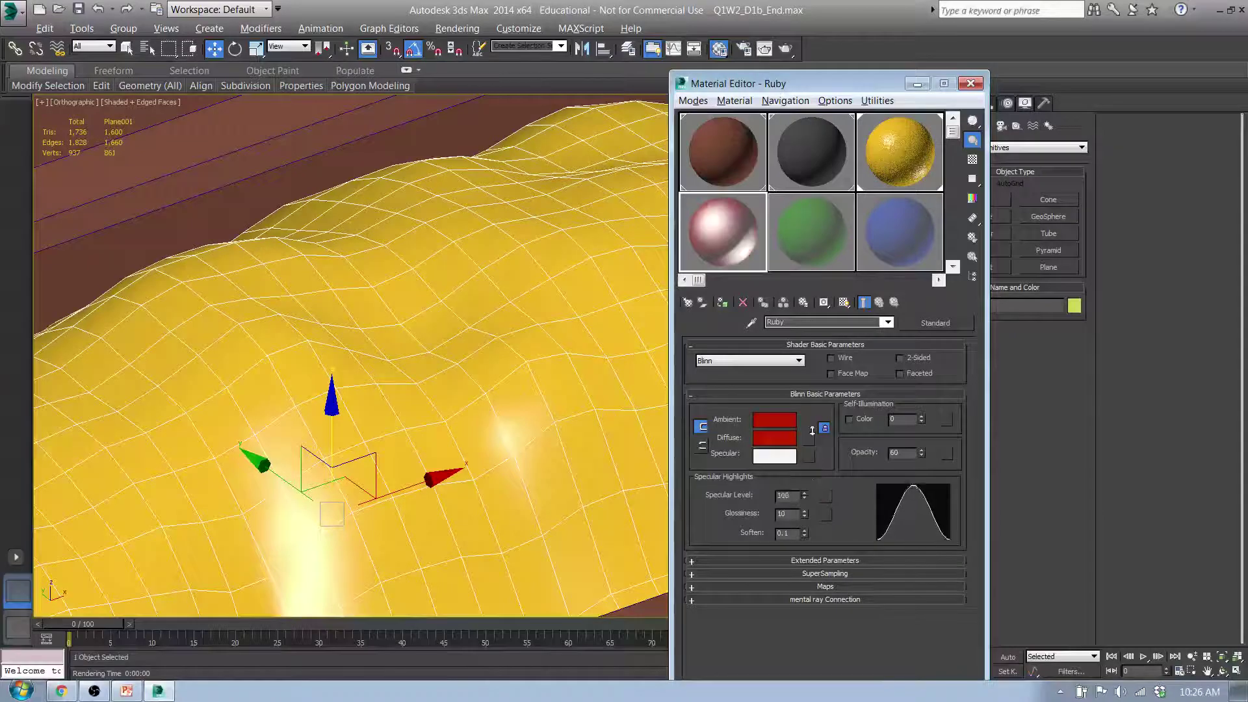
drag(803, 514, 824, 469)
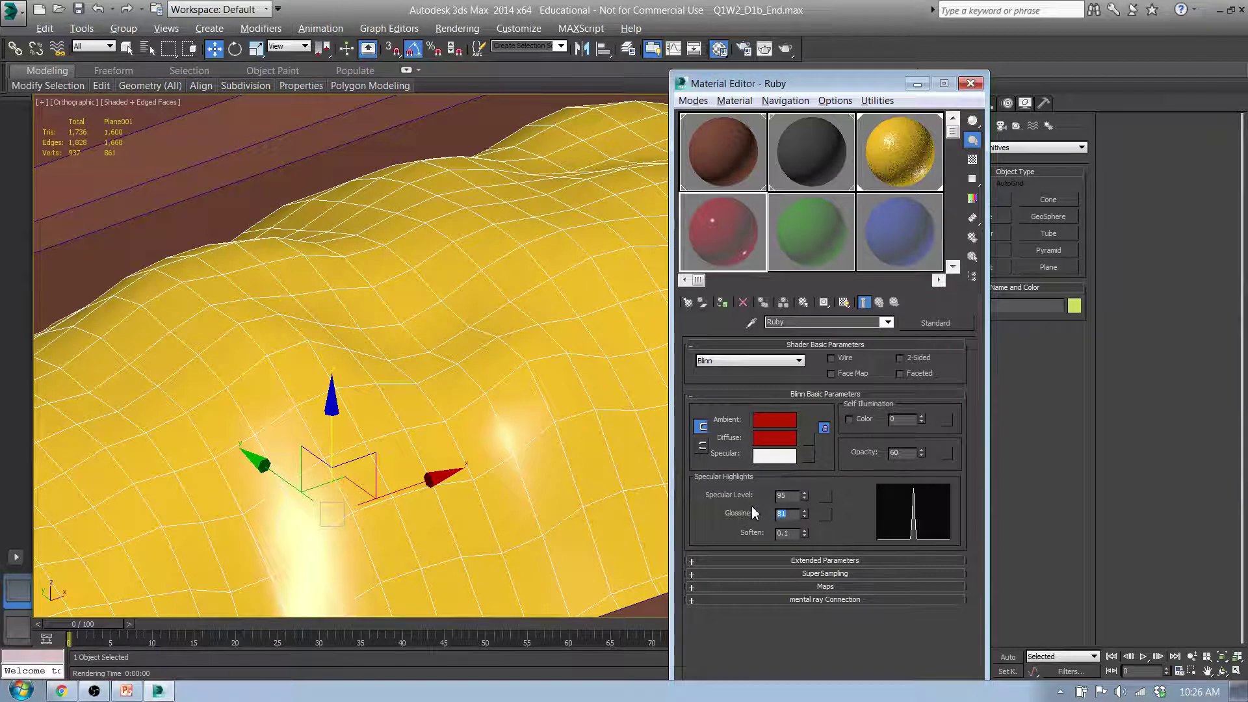
text(80100)
key(Return)
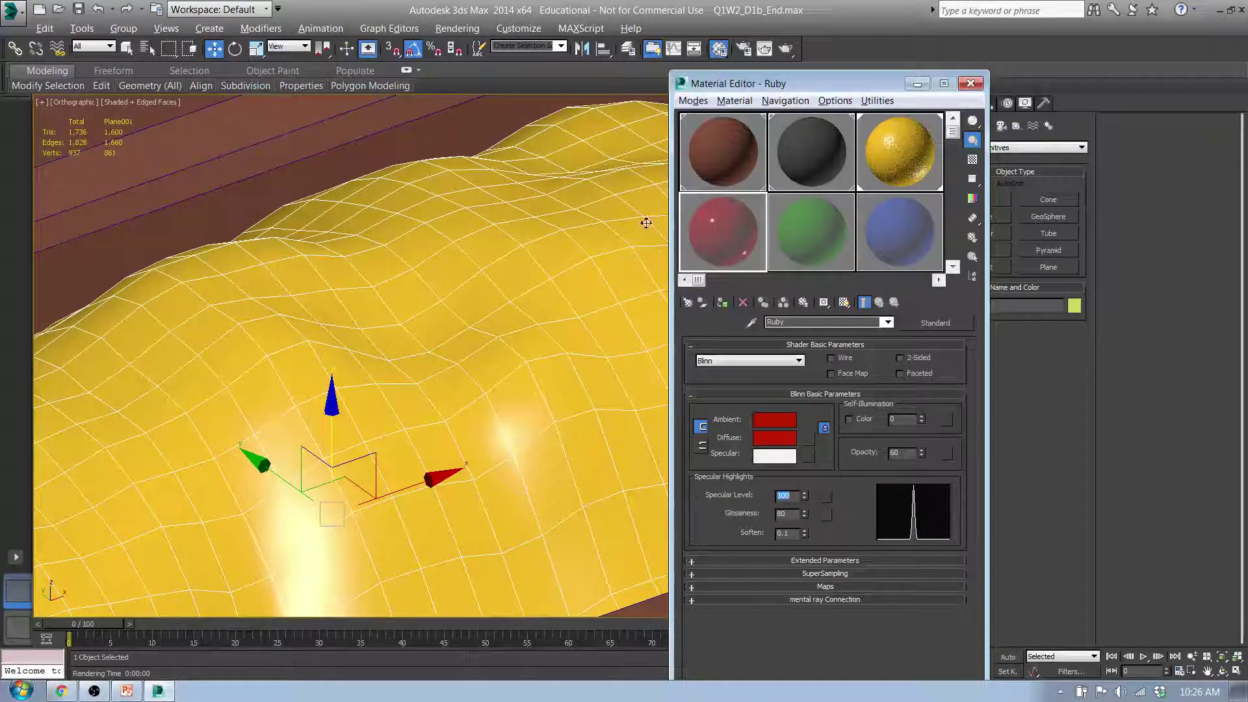
drag(804, 534, 805, 546)
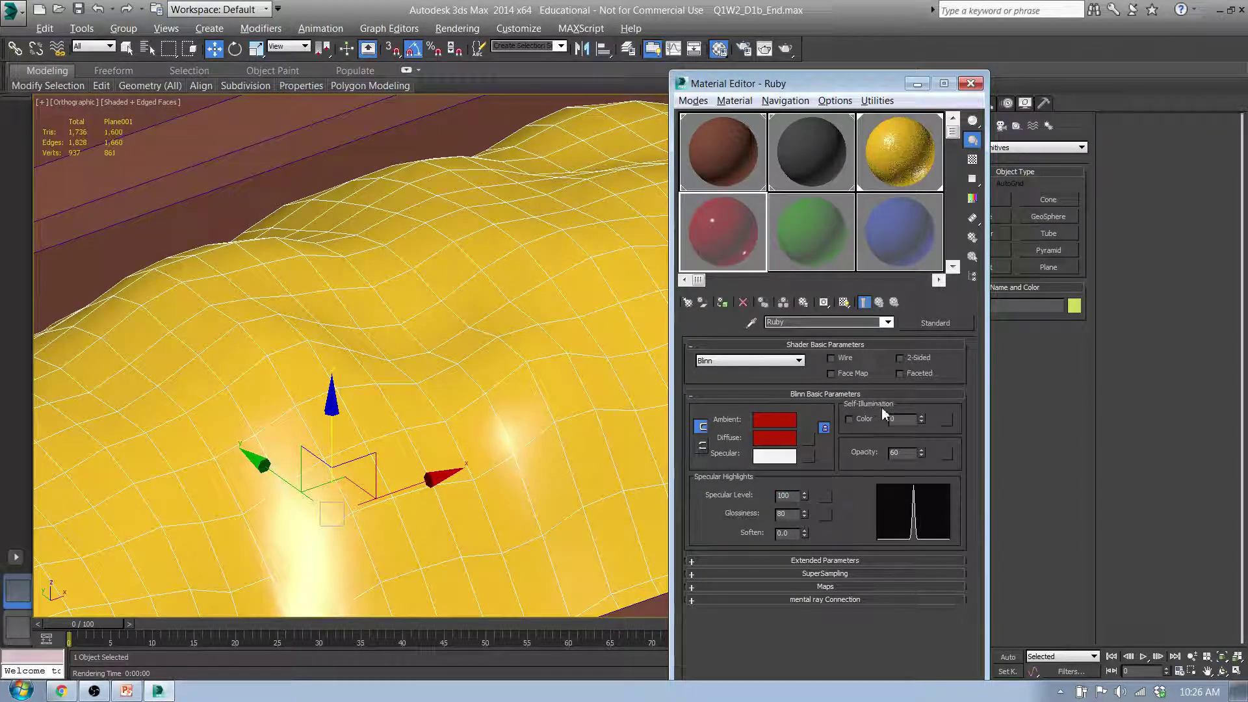
click(900, 358)
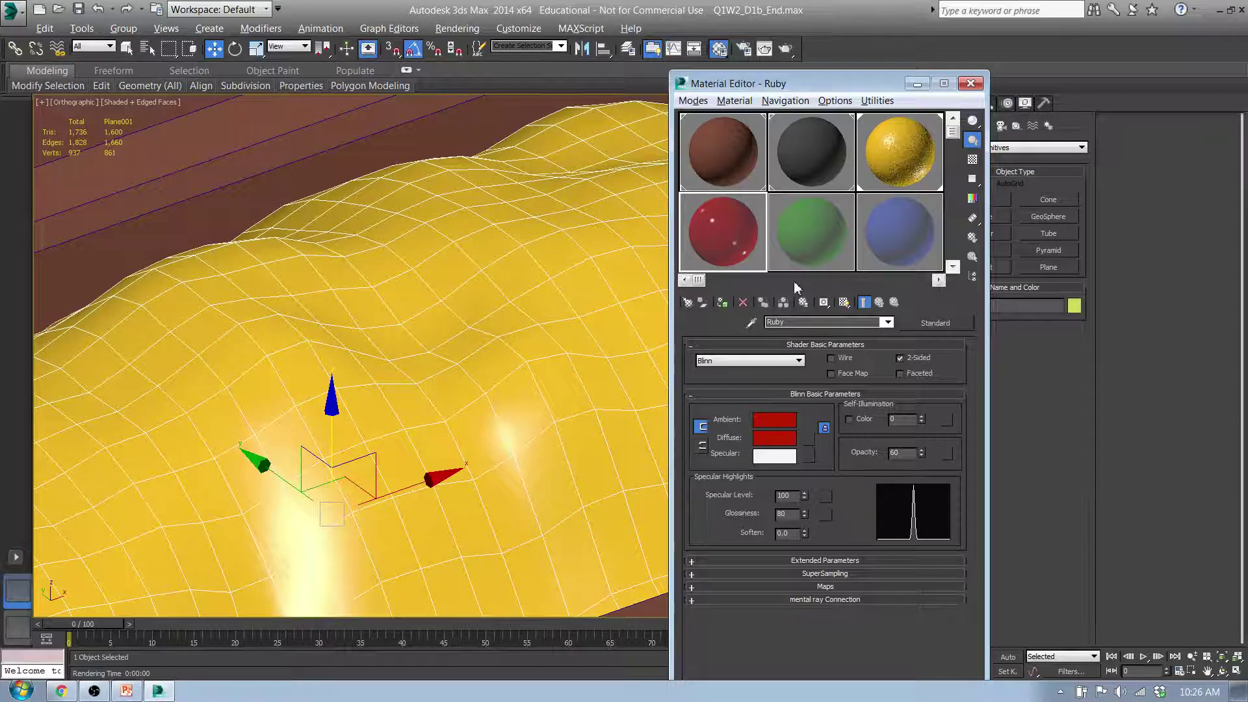
Step: Copy the Ruby material into the green sample slot and rename the copy Emerald
drag(723, 232, 908, 235)
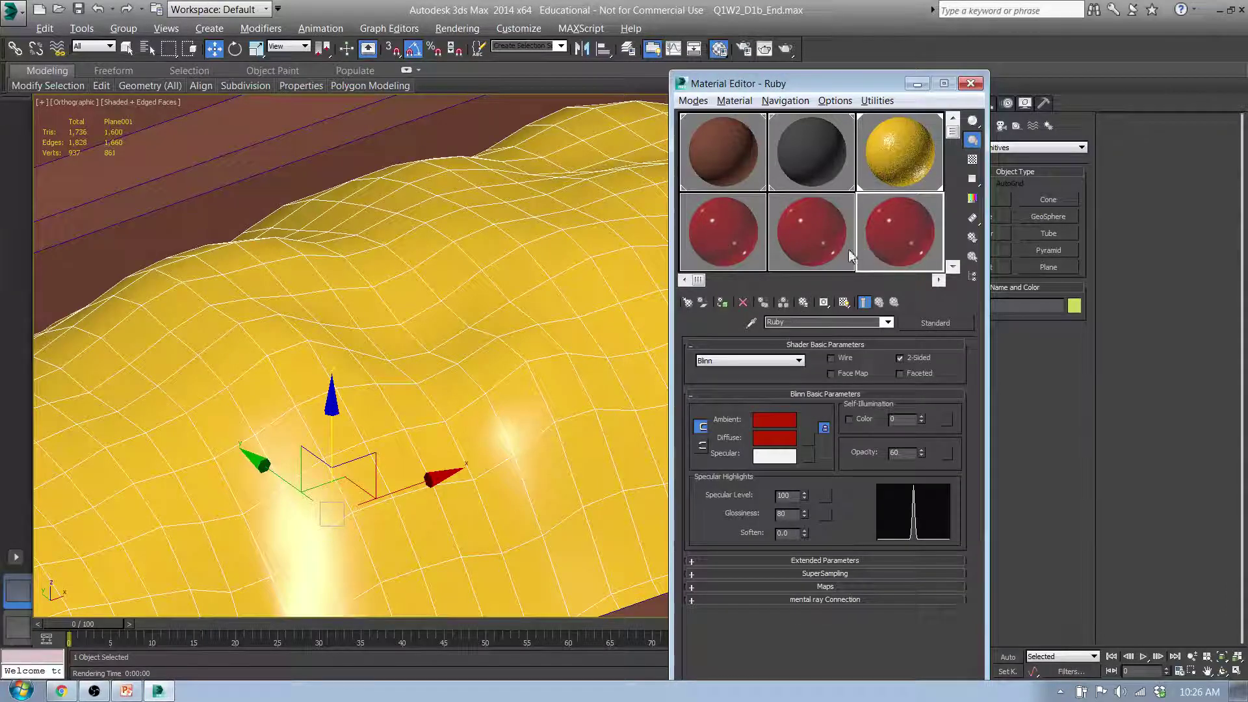
click(801, 250)
drag(791, 322, 702, 320)
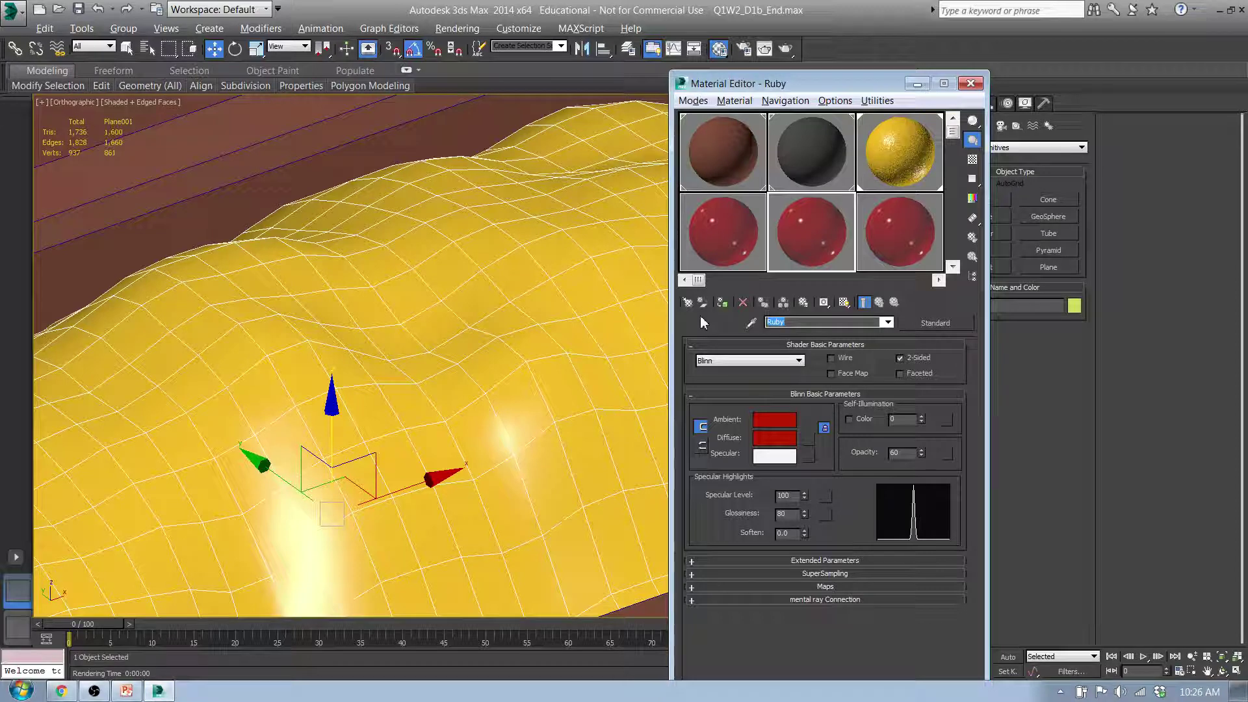
text(Emerald)
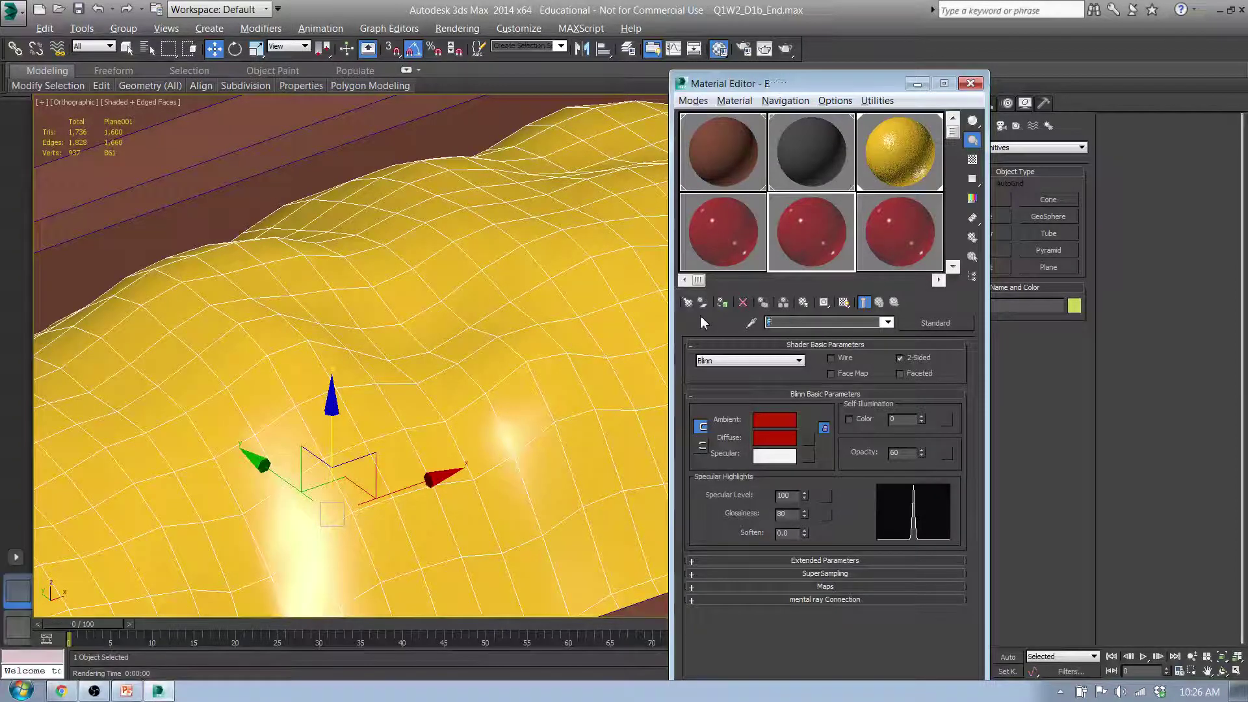
Step: Rename the other Ruby copy Saphire, then go to Emerald's diffuse colour
click(879, 235)
double_click(801, 323)
text(S)
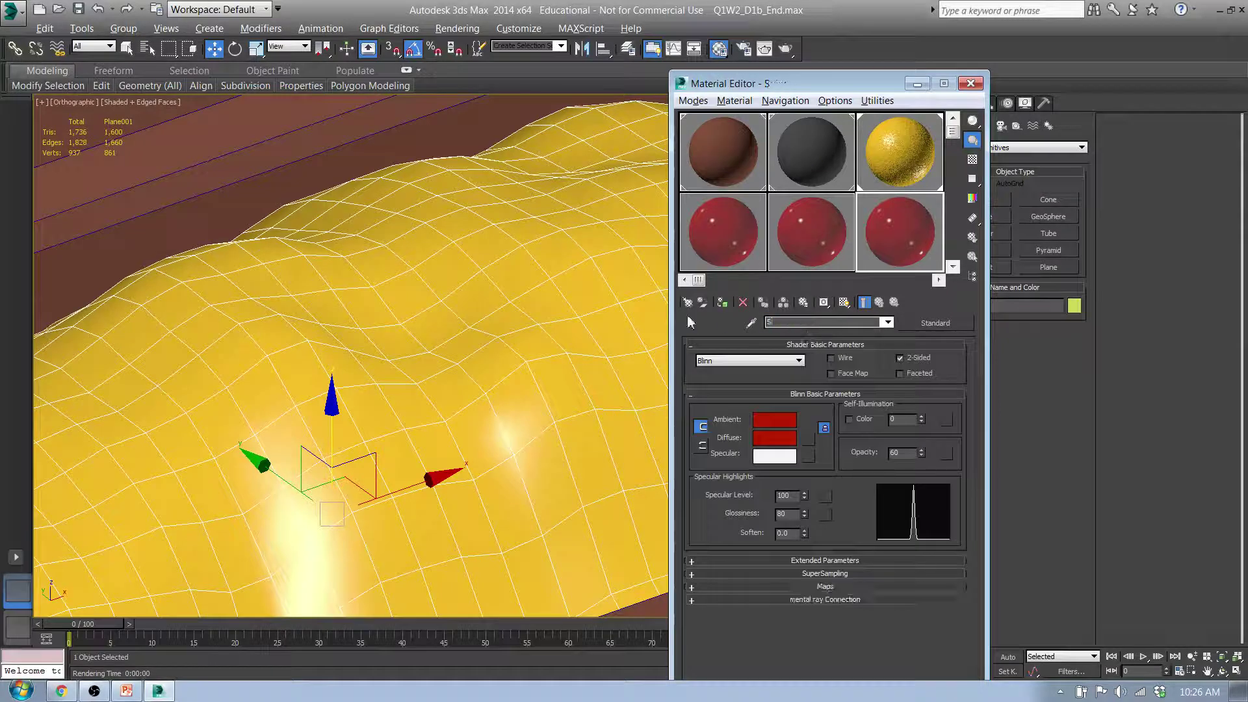
text(aphire)
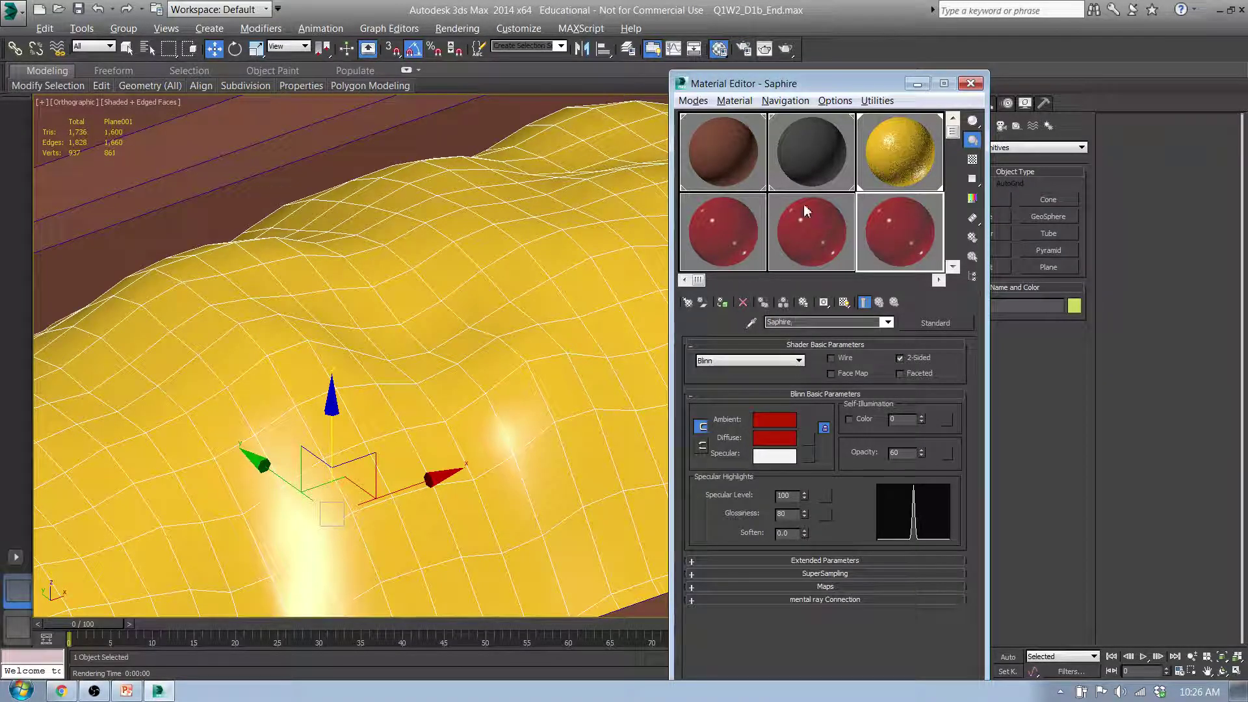
click(789, 232)
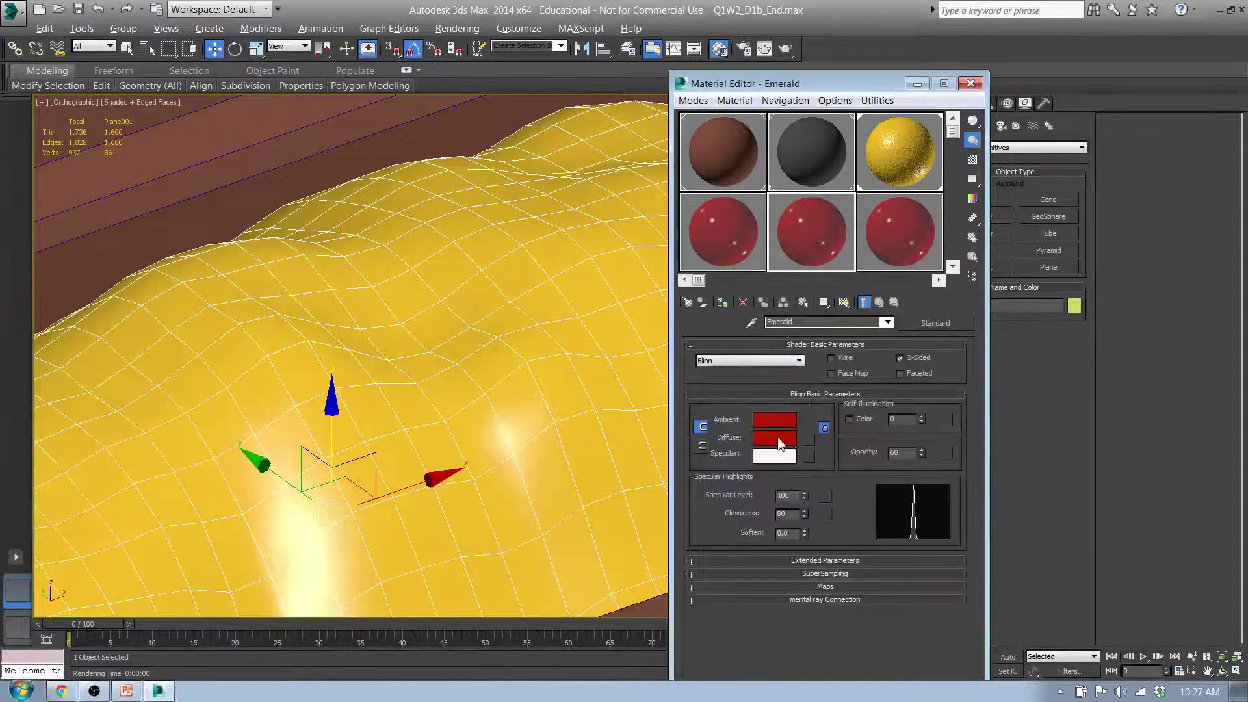
click(780, 438)
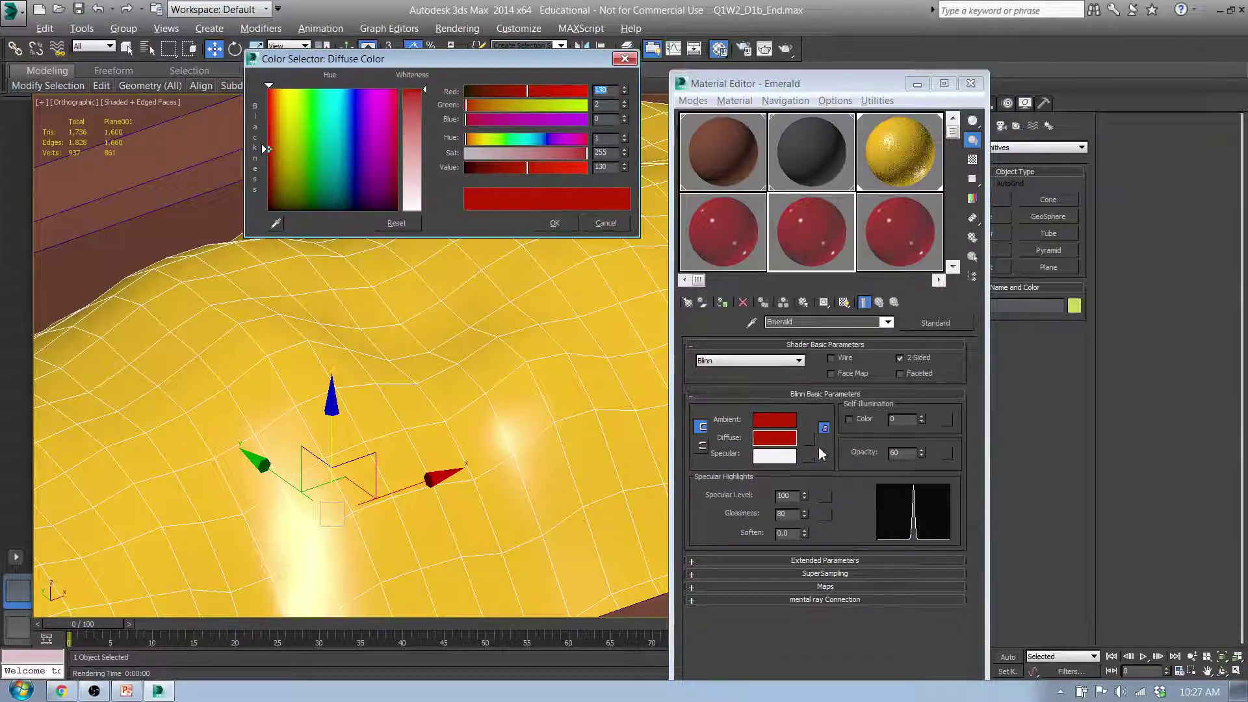
Step: Set Emerald's diffuse colour to a darker green
click(311, 94)
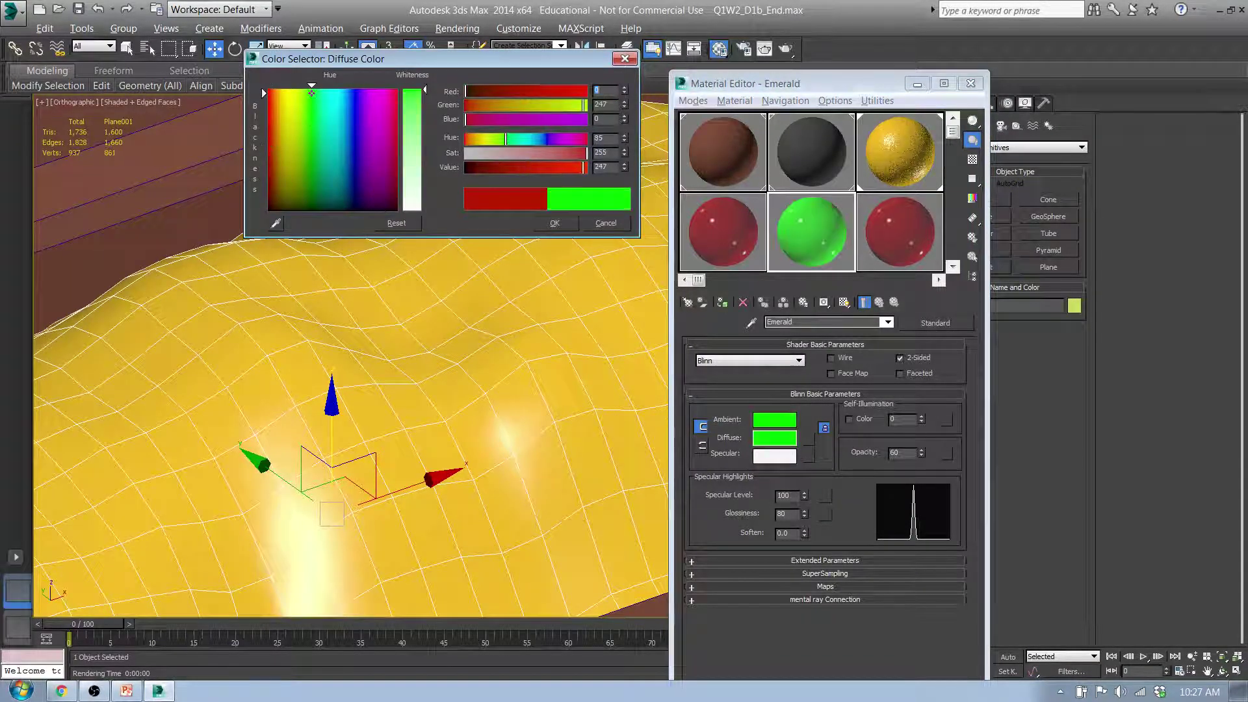
drag(478, 106, 491, 105)
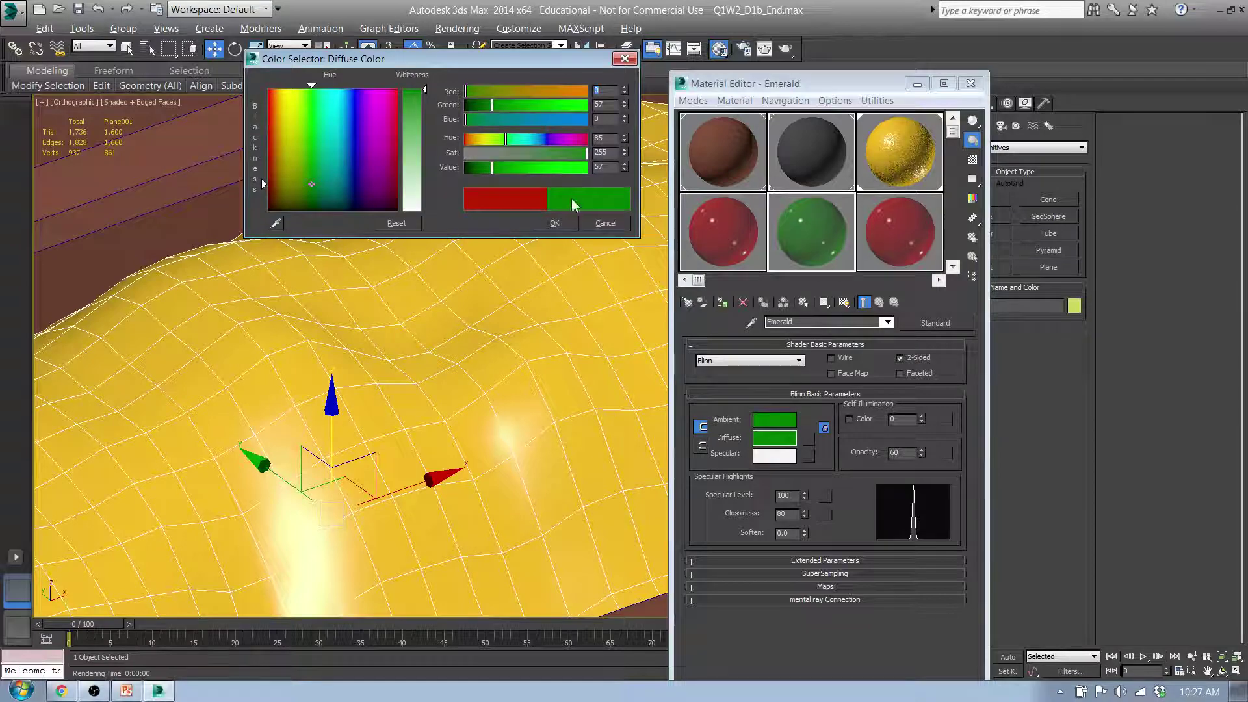
drag(496, 170, 525, 170)
click(559, 223)
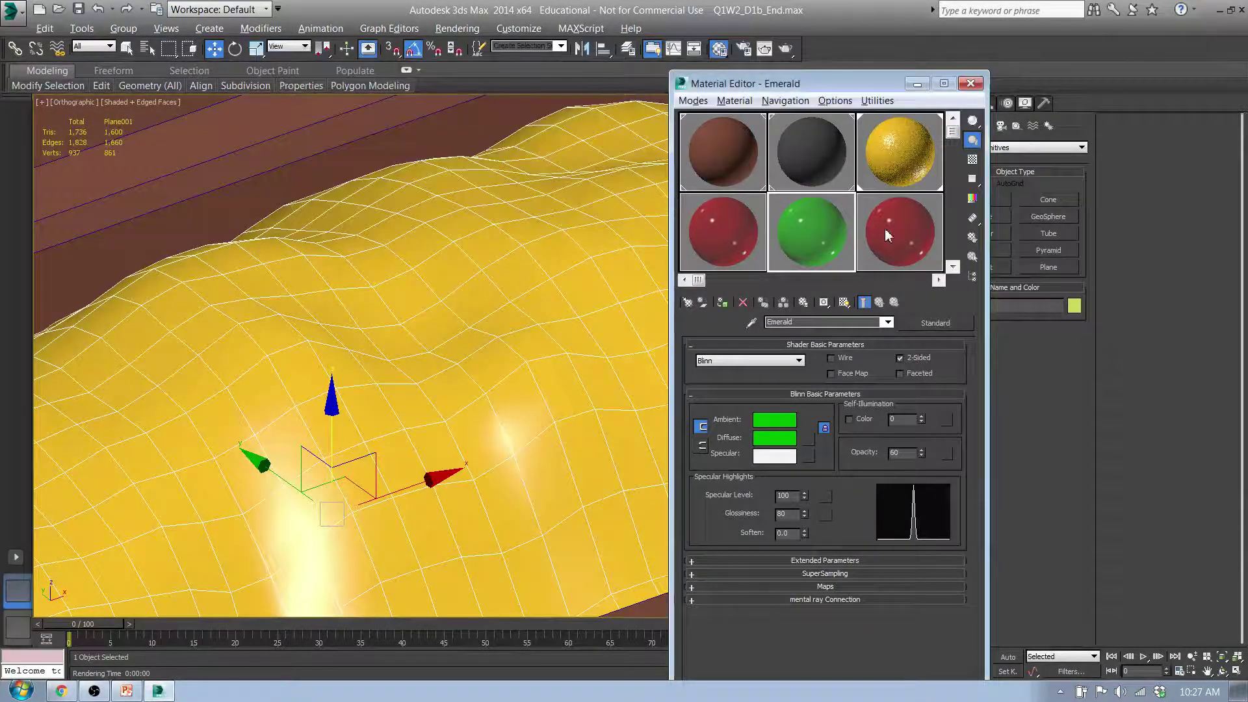
Step: Set Saphire's diffuse colour to blue and review Ruby, Emerald and Saphire side by side
click(884, 228)
click(774, 440)
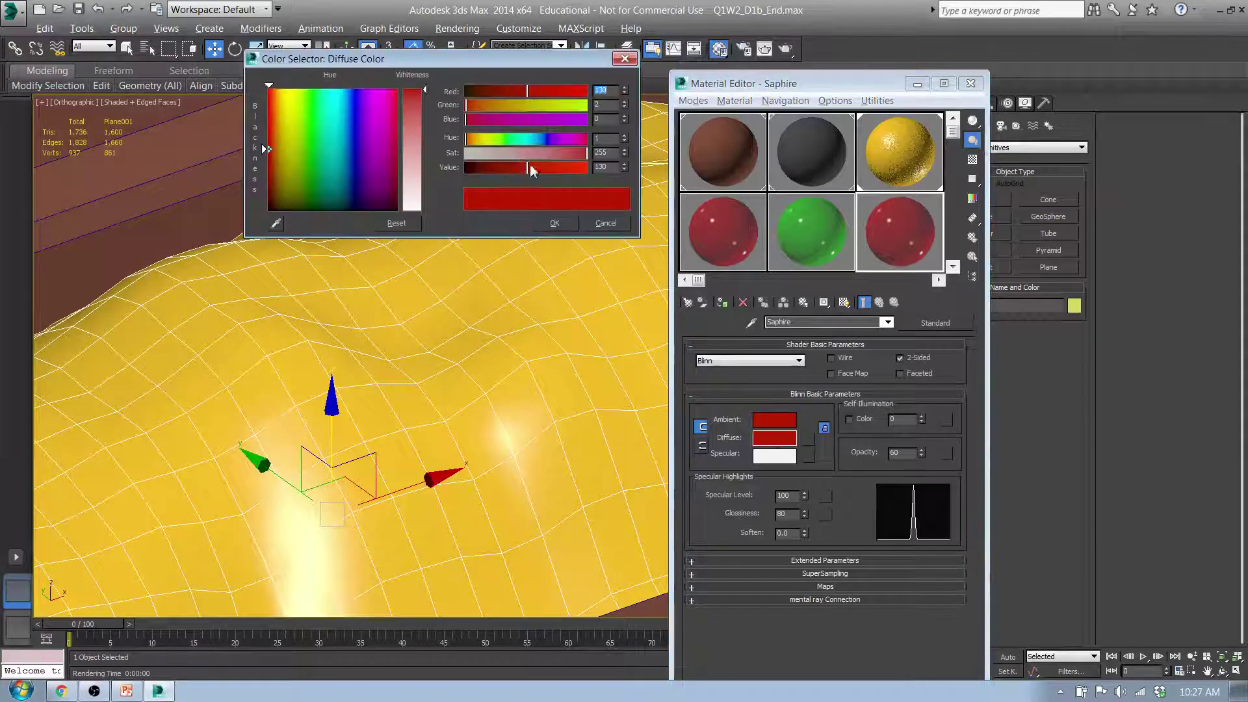
drag(372, 122, 355, 95)
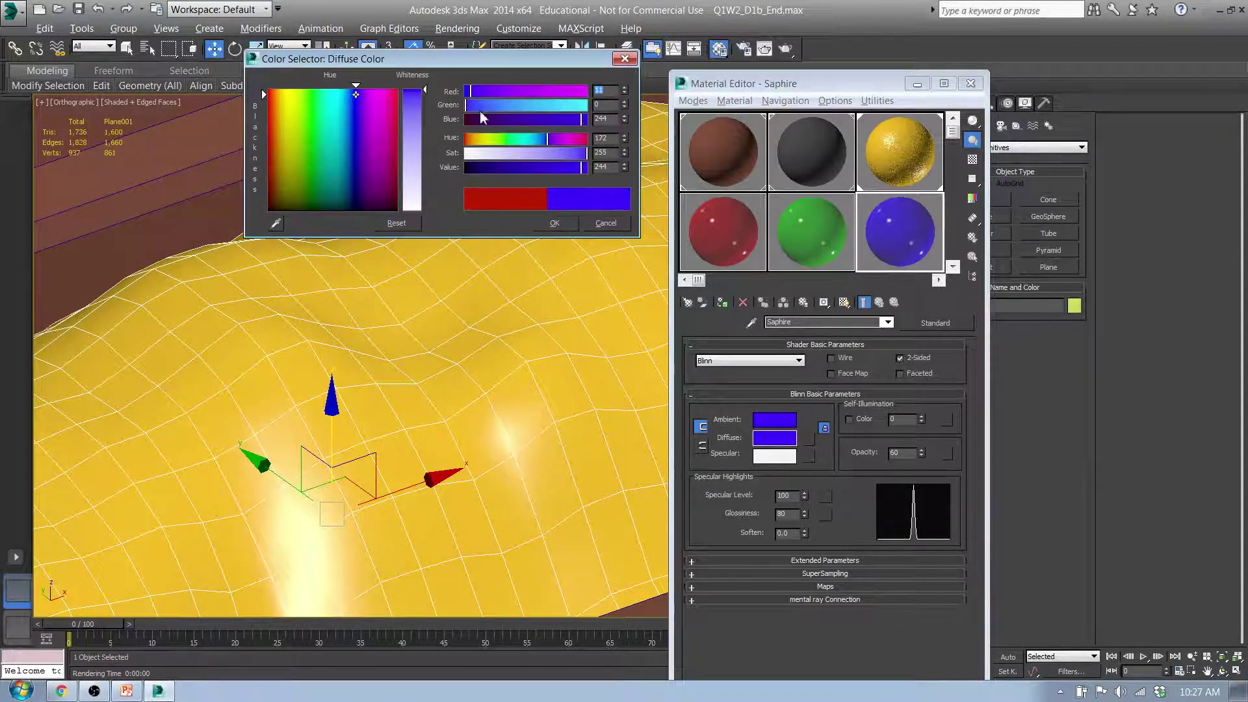
mouse_move(469, 105)
mouse_down()
mouse_move(504, 104)
mouse_move(490, 104)
mouse_up()
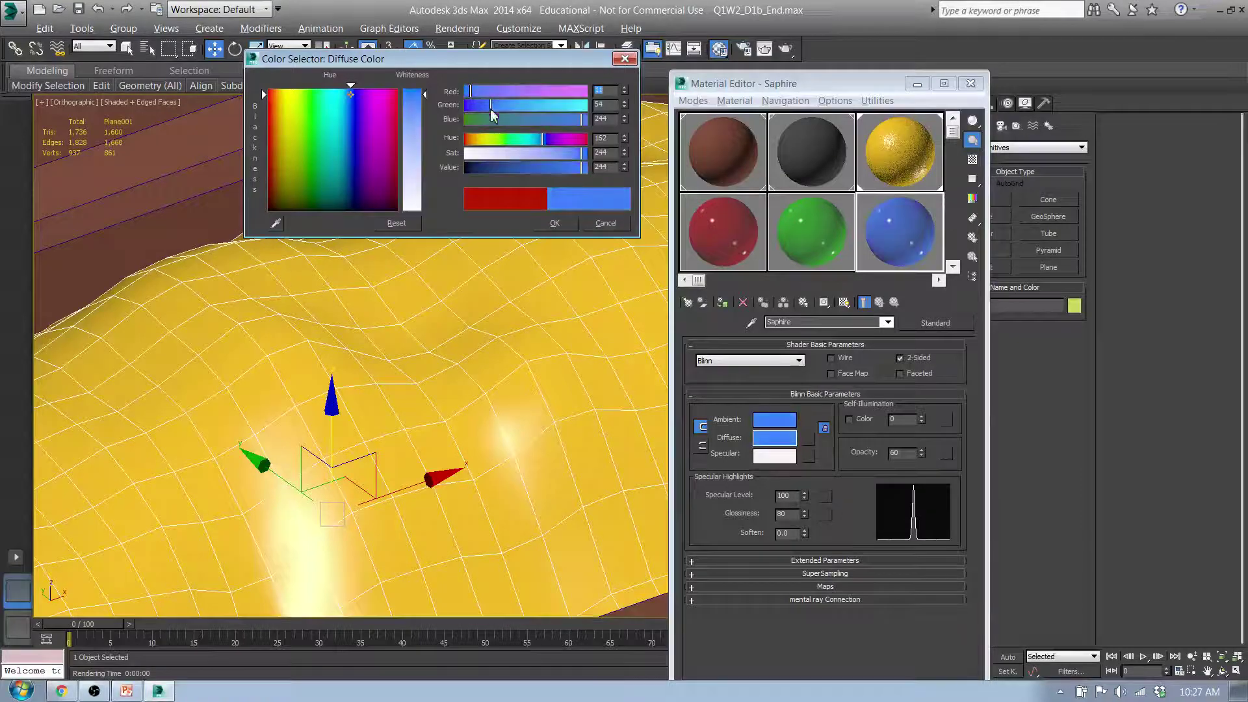
click(556, 223)
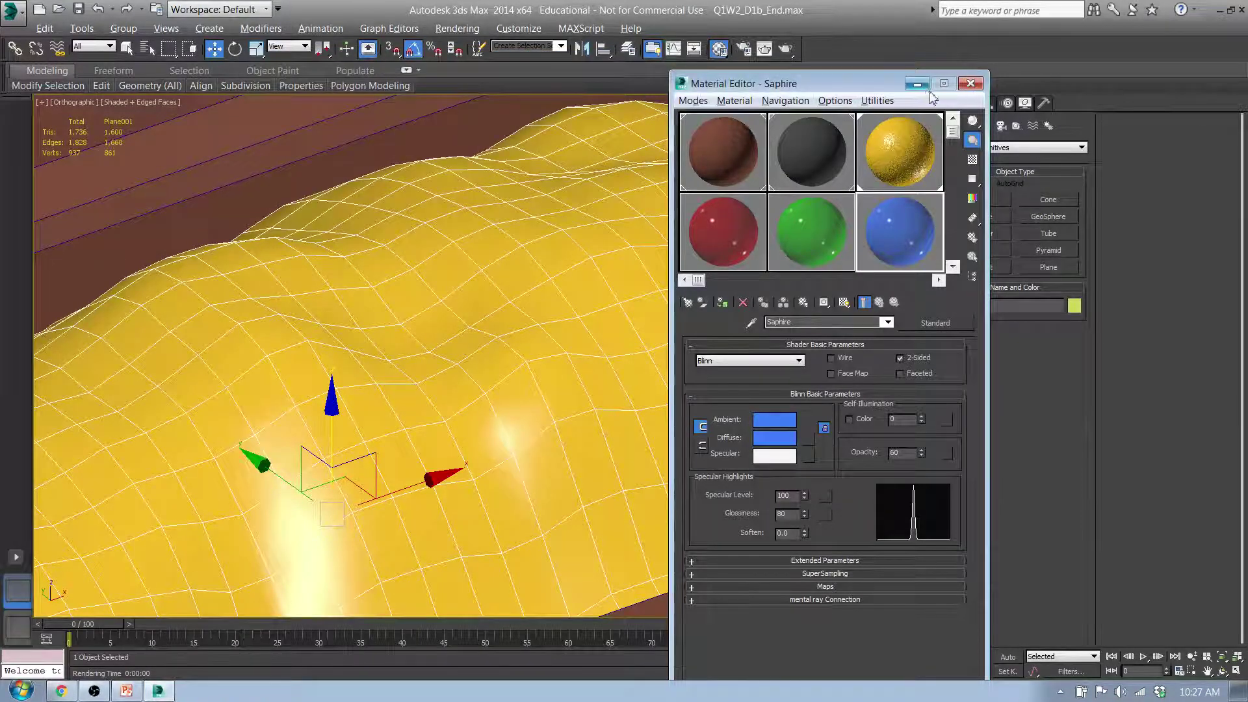
click(707, 254)
click(821, 250)
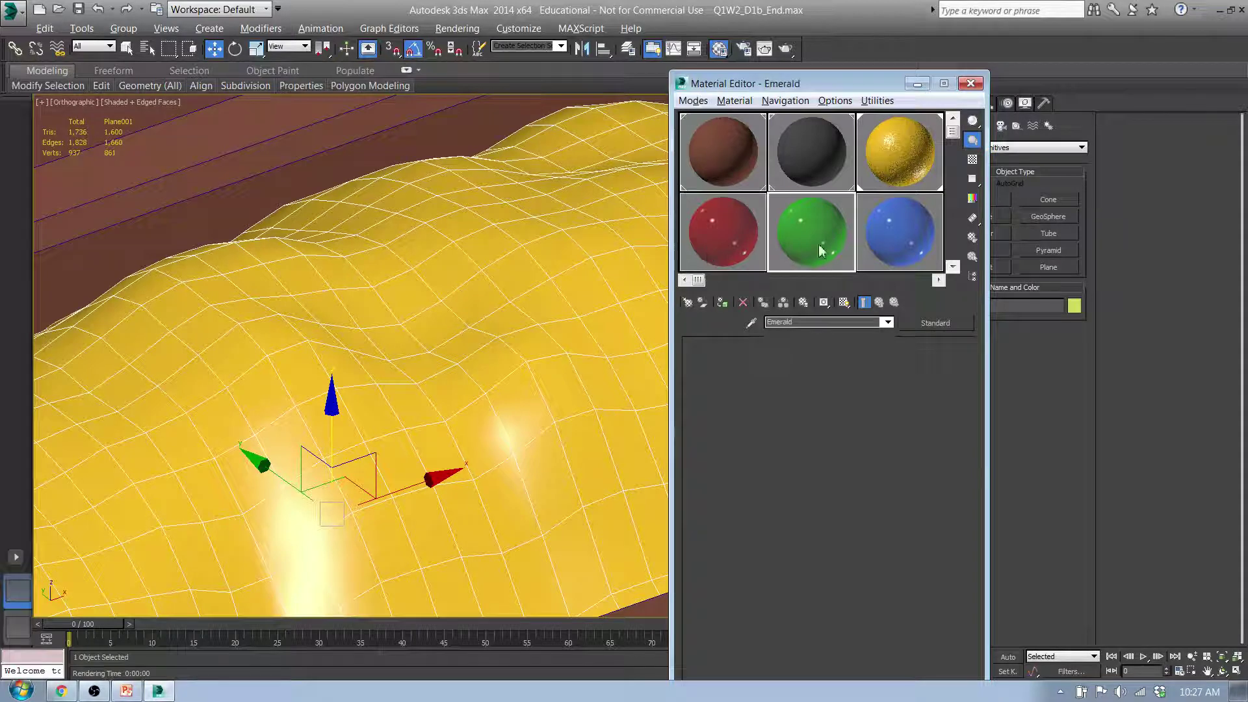
click(930, 251)
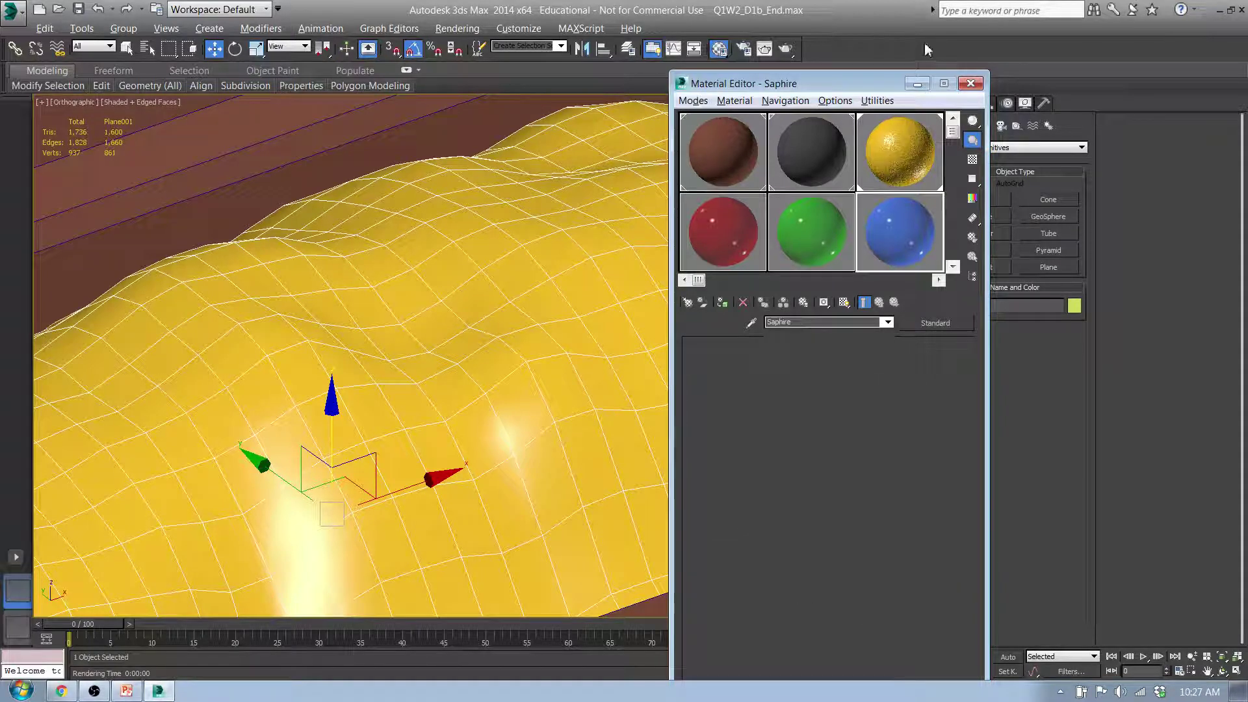
Step: Close the Material Editor and set the Create panel category to Standard Primitives
click(918, 84)
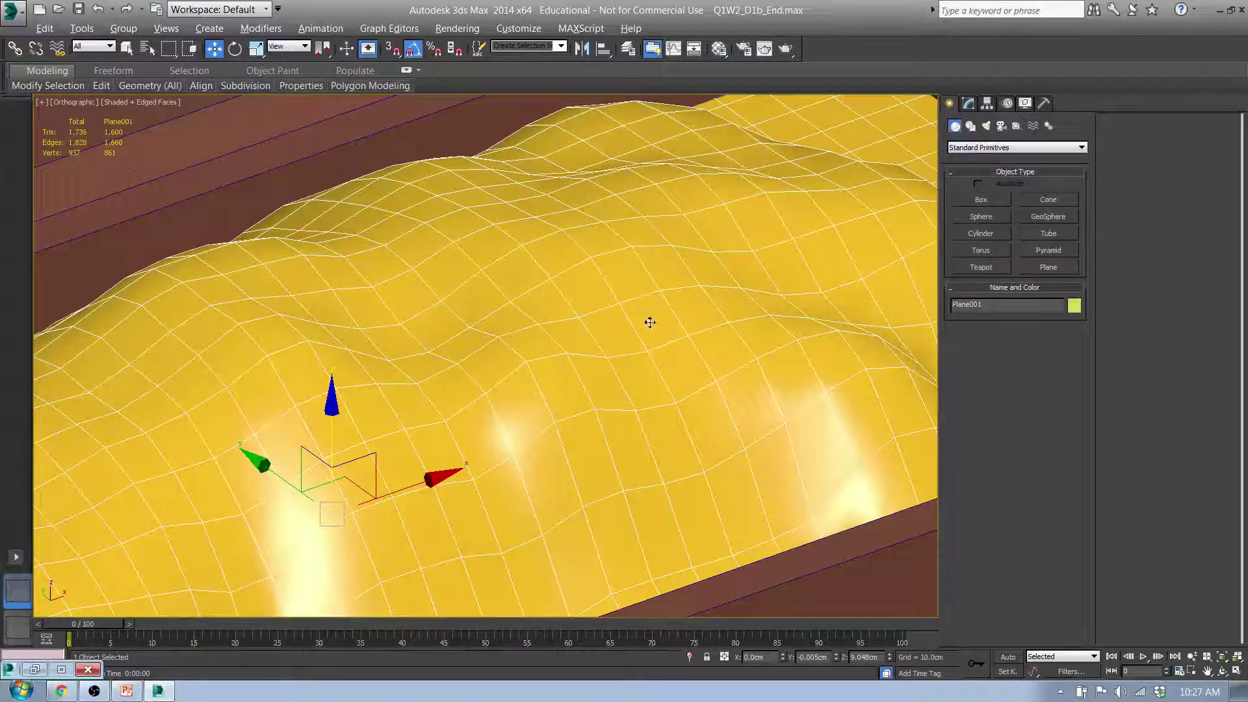
click(88, 670)
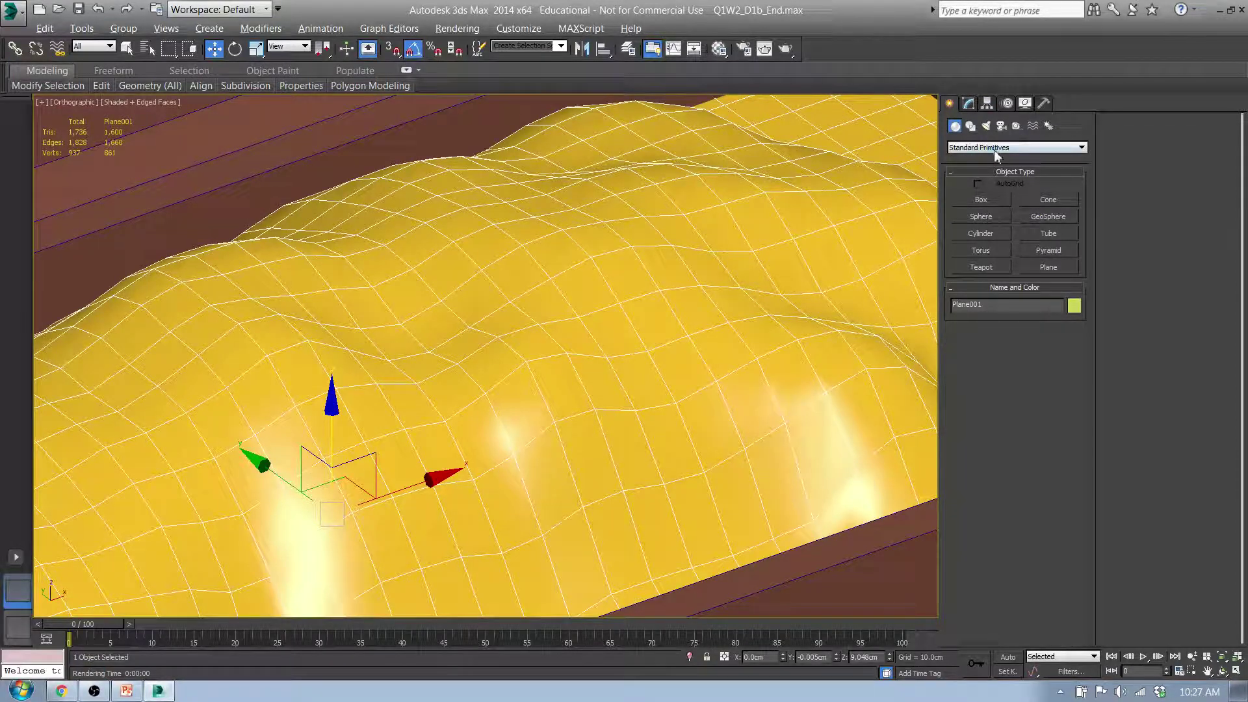
click(981, 148)
click(969, 163)
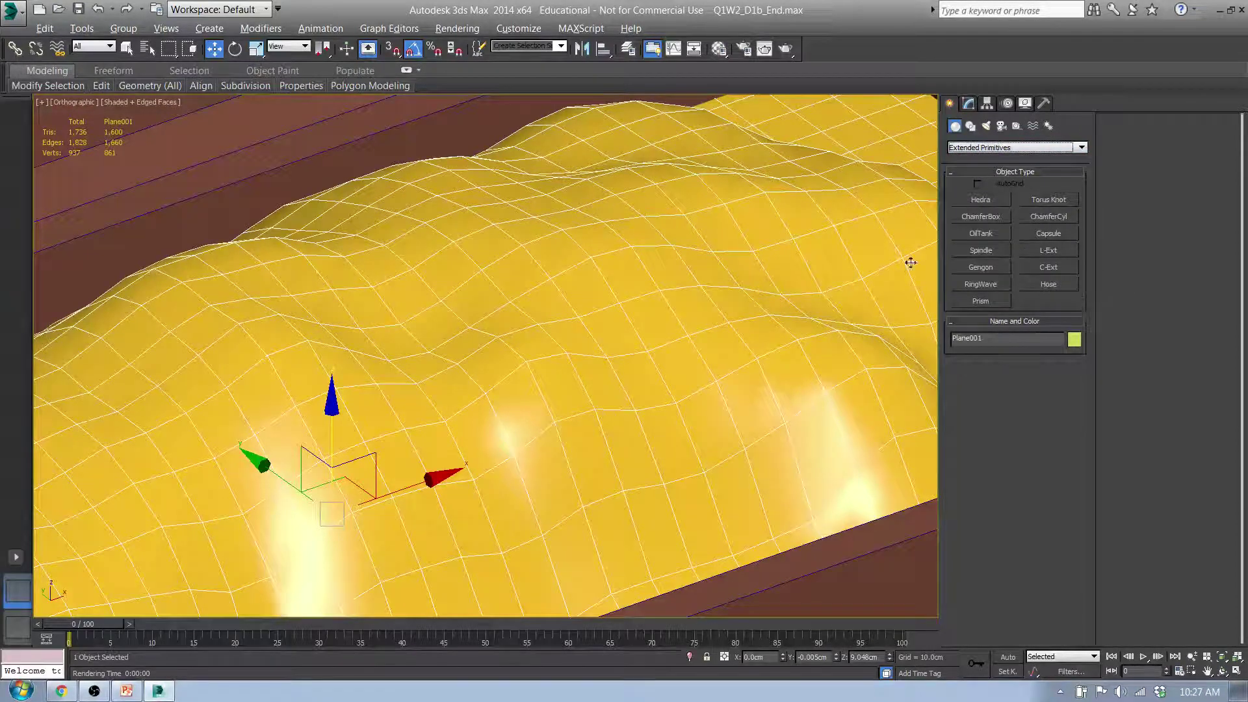
middle_drag(747, 310, 650, 354)
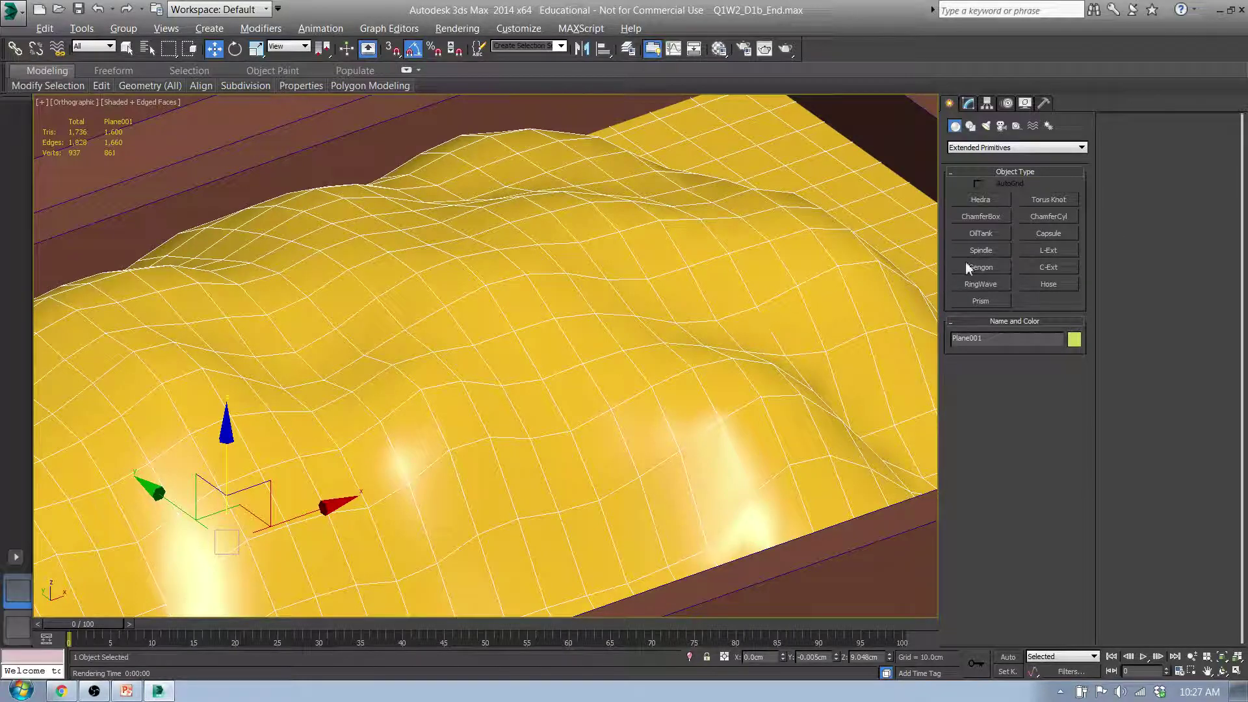
click(976, 149)
click(976, 150)
click(976, 150)
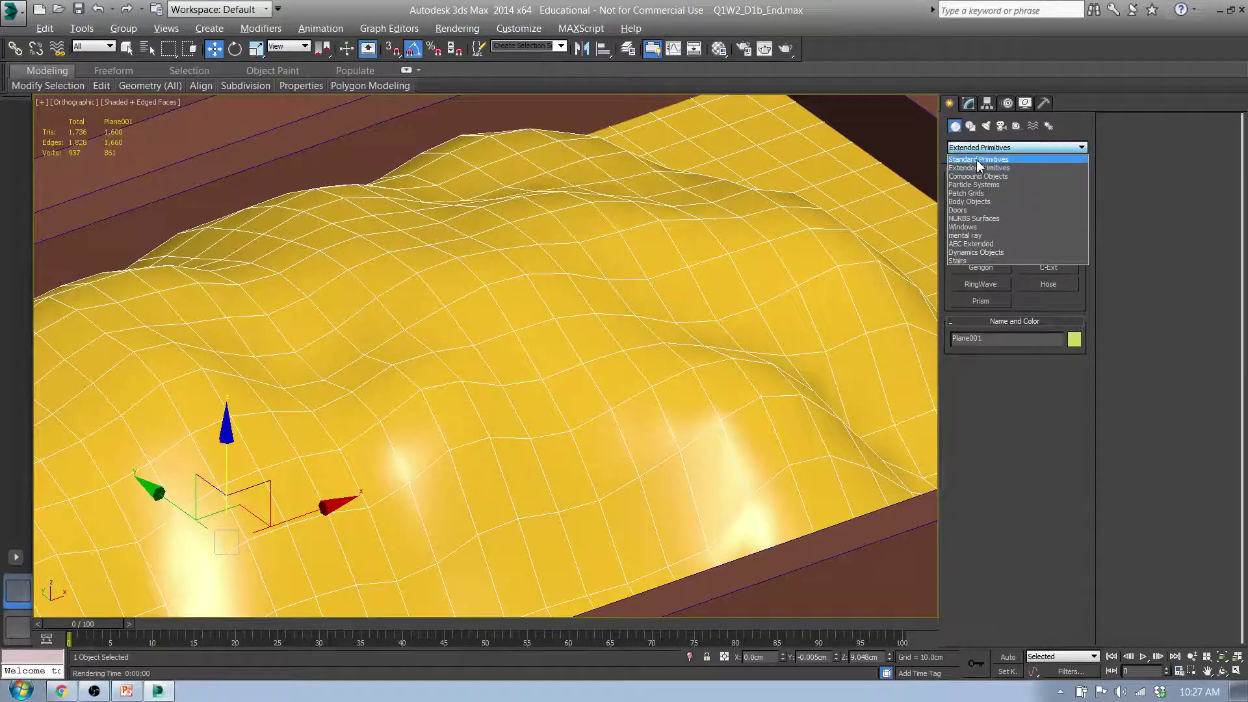
click(978, 159)
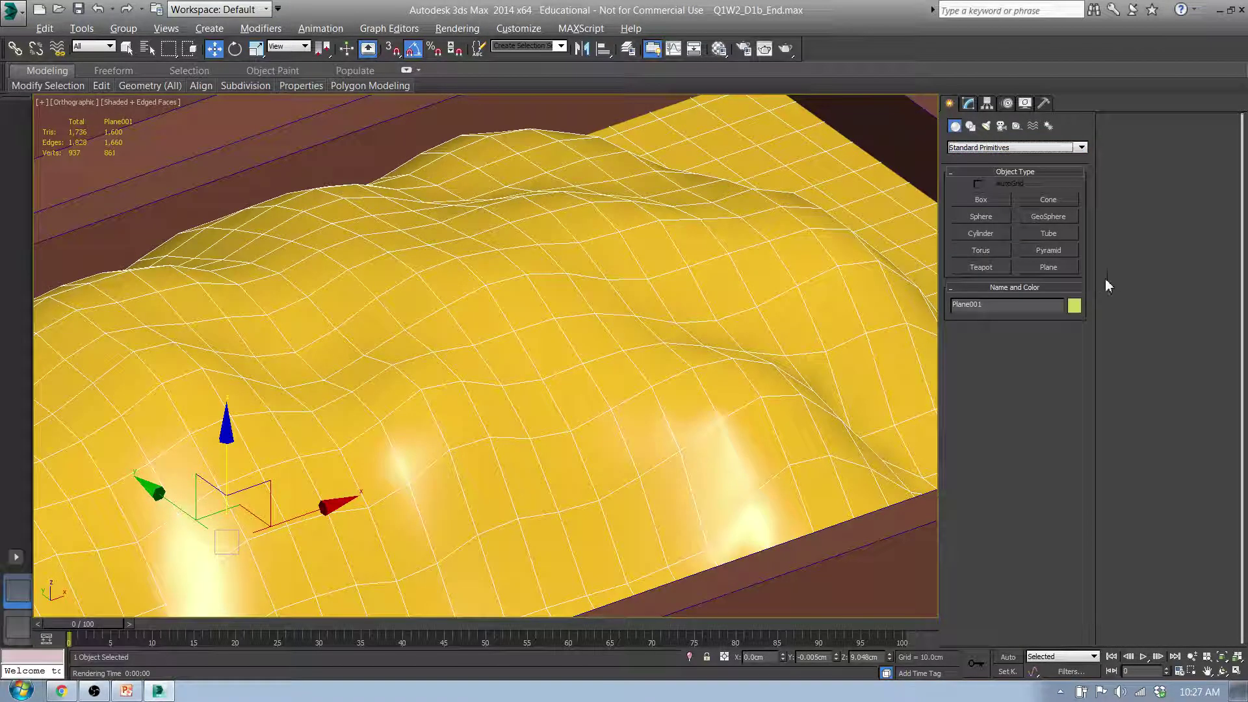
Step: Replace a misplaced GeoSphere with one of radius 1.861cm beside the chest, then choose Extended Primitives
click(1047, 217)
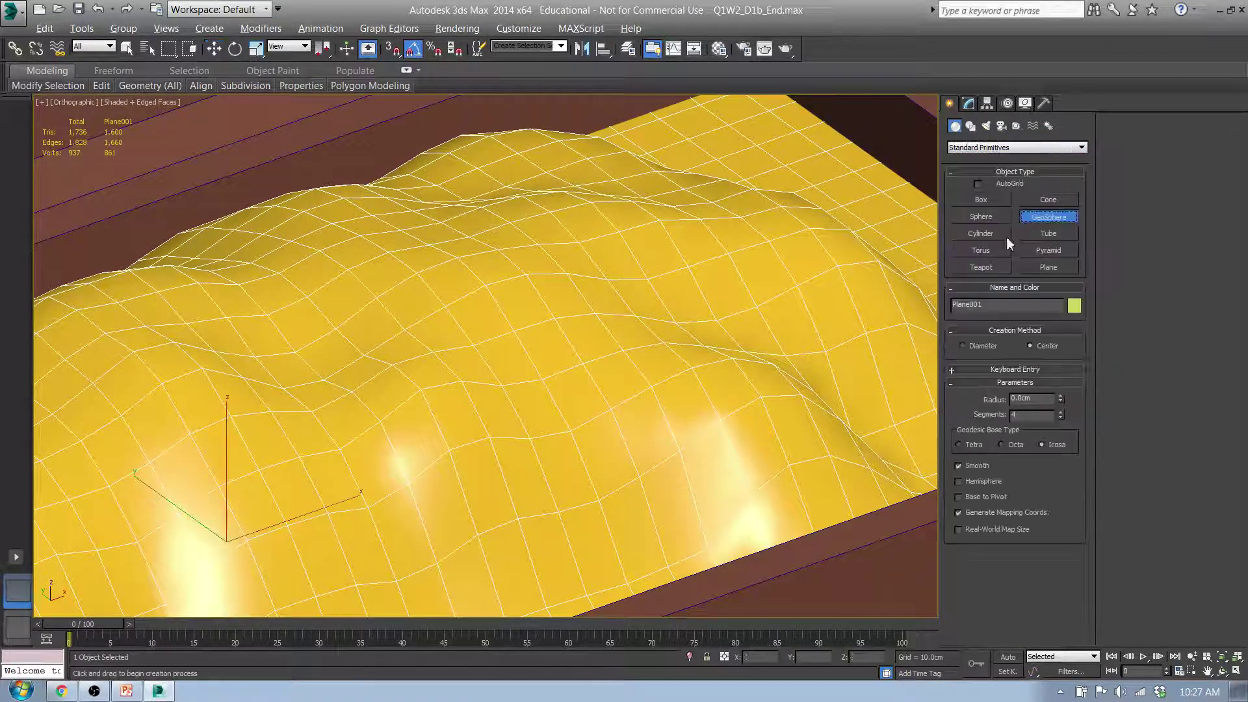
drag(574, 233, 572, 259)
middle_drag(700, 301, 486, 295)
scroll(488, 293, down, 5)
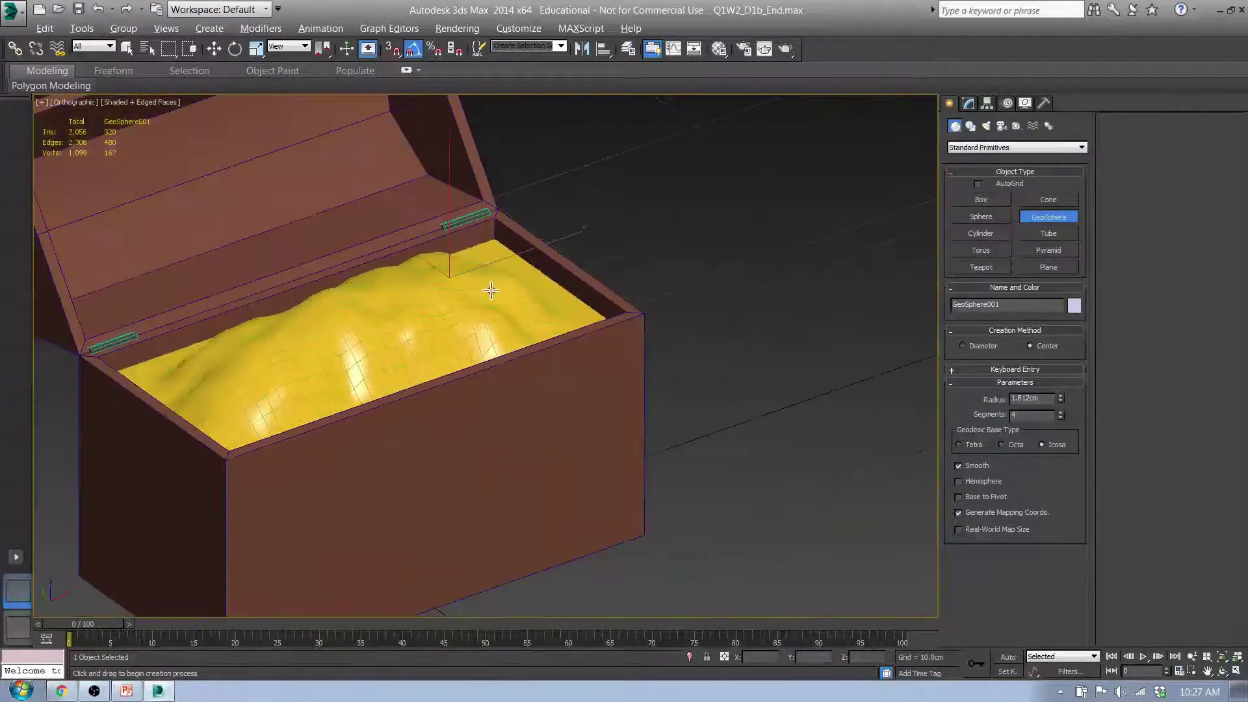
key(ctrl+z)
drag(772, 330, 818, 330)
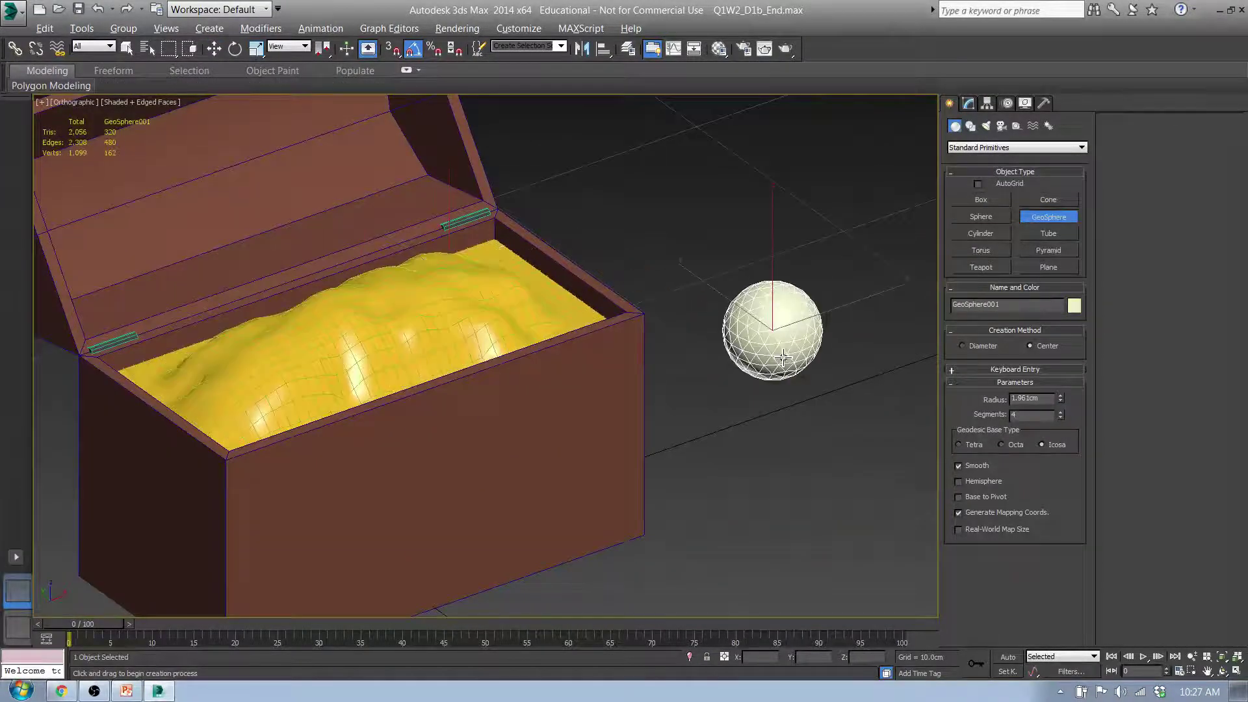
middle_drag(808, 331, 726, 332)
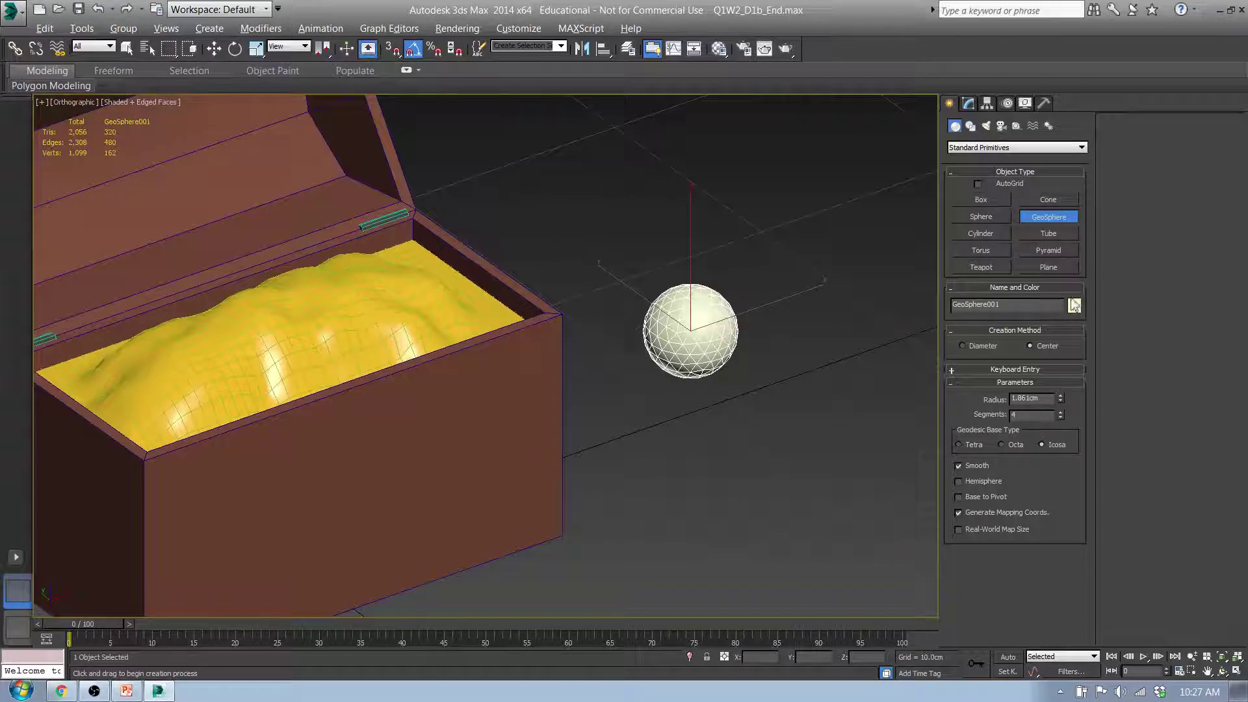
click(989, 148)
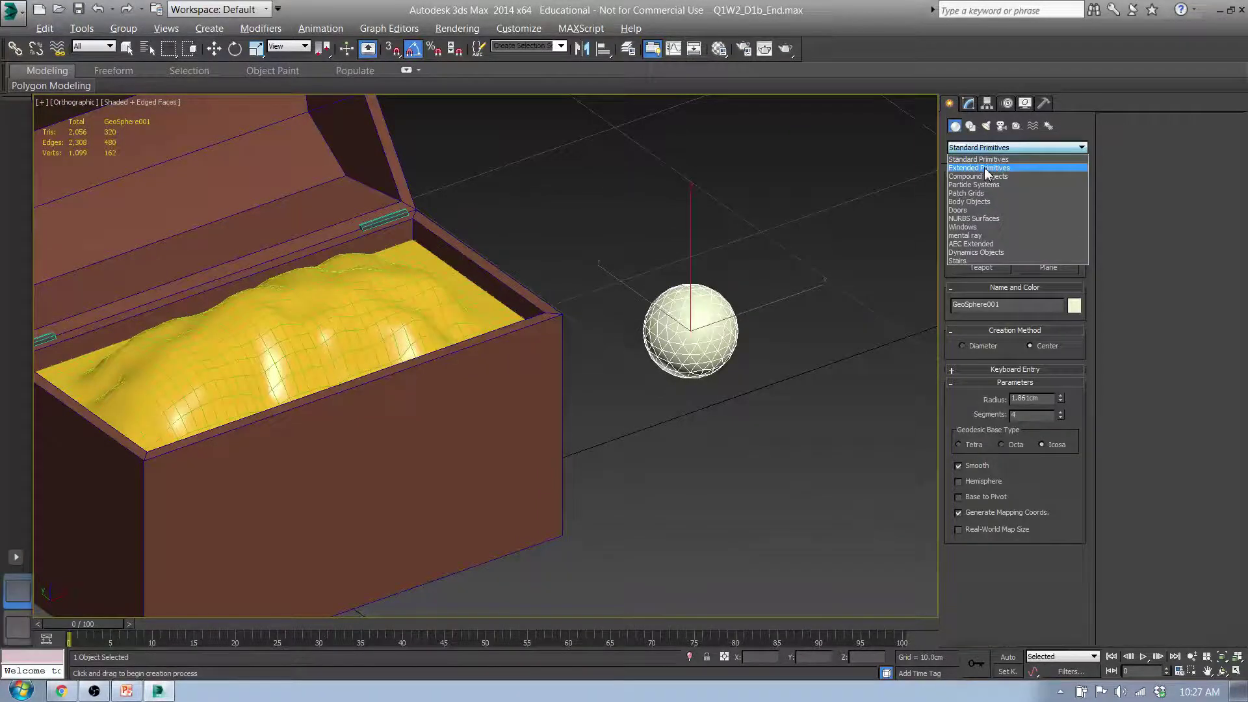
click(987, 168)
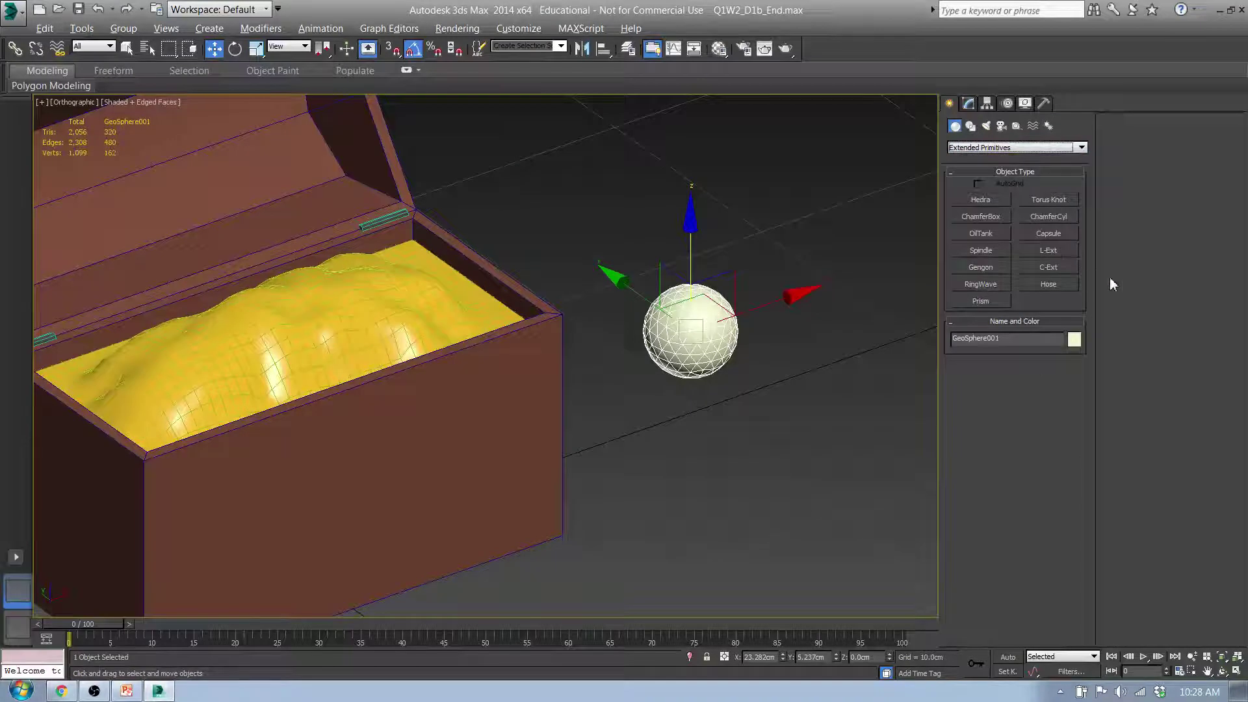
Step: Create a first Hedra right of the sphere and set its family to Star1
click(981, 200)
drag(864, 333, 884, 376)
middle_drag(884, 376, 754, 373)
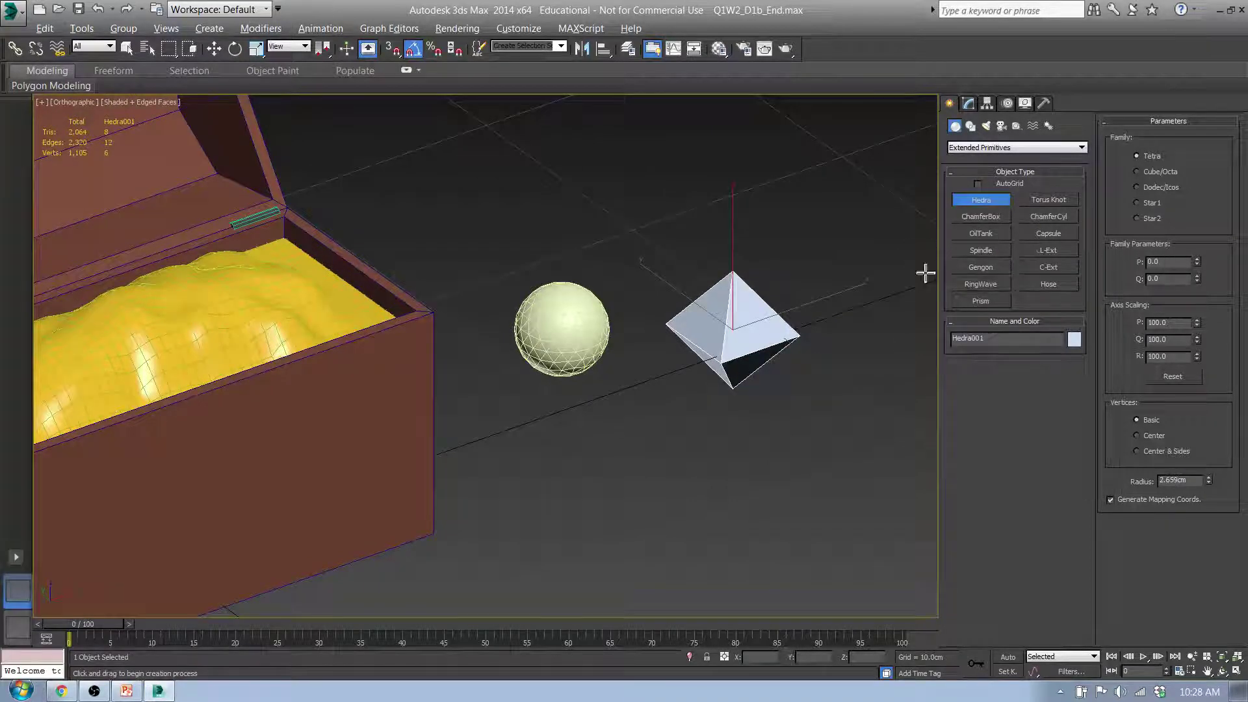
middle_drag(926, 273, 858, 278)
click(1137, 172)
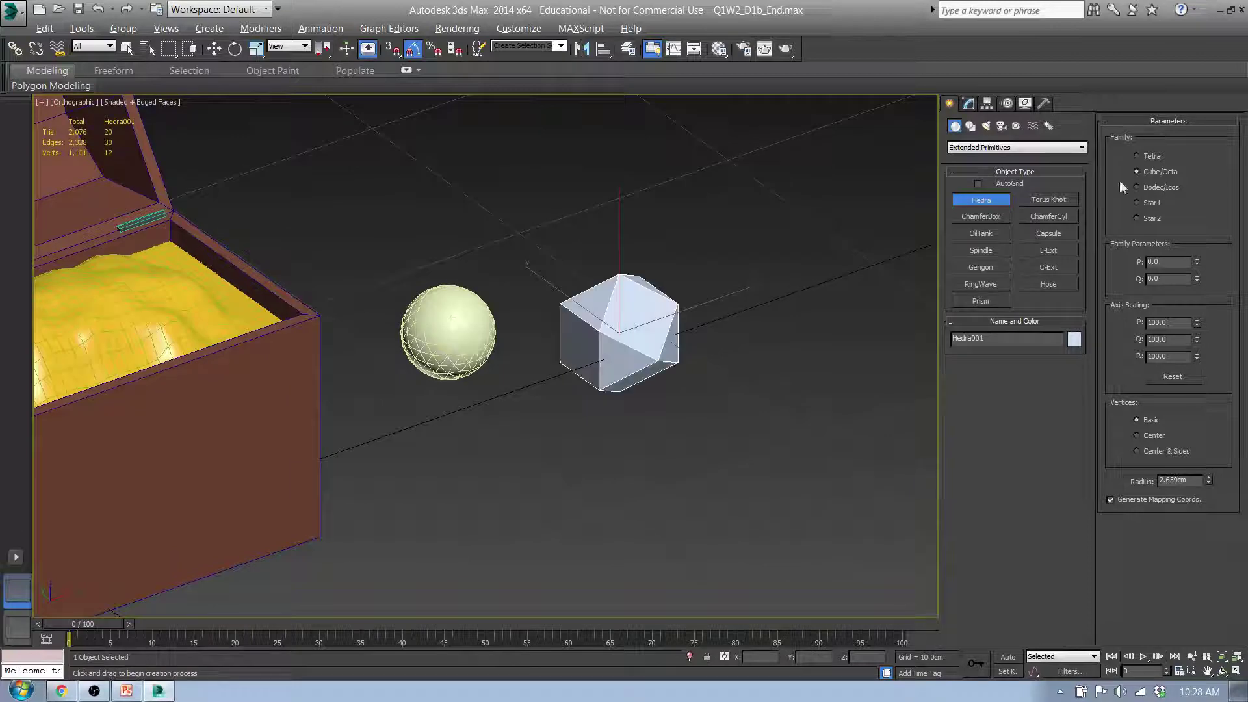
click(1141, 186)
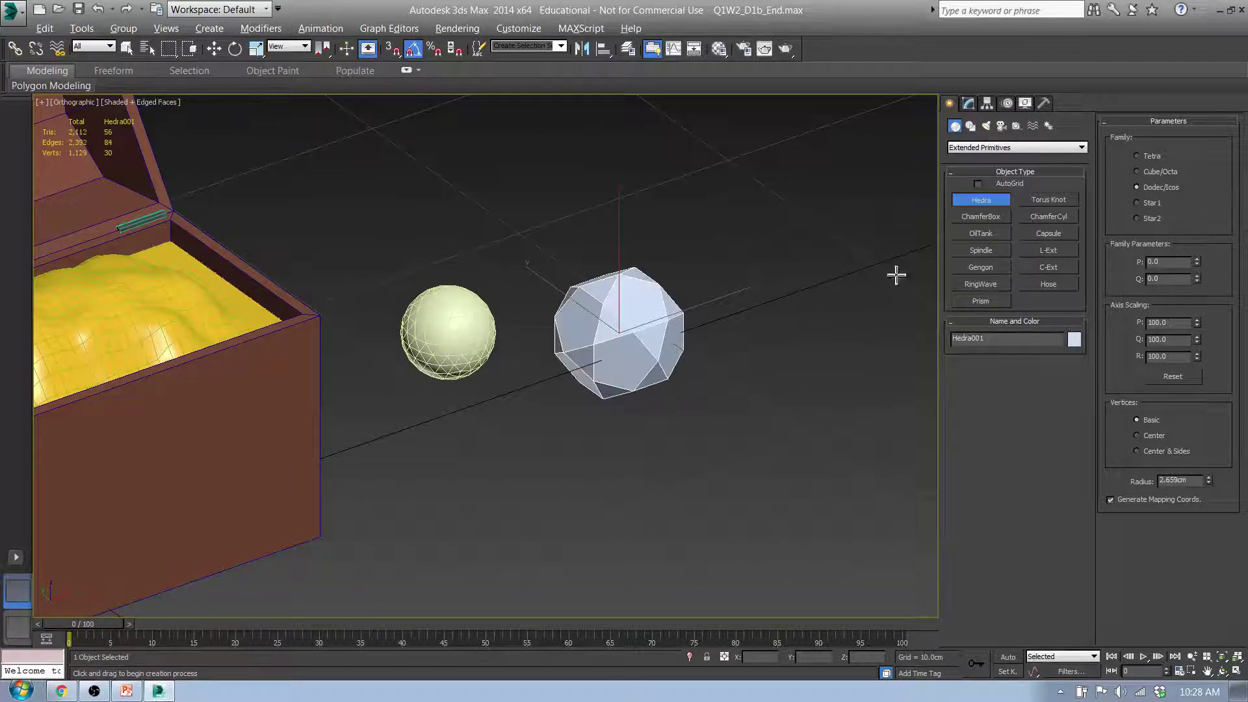
alt+middle_drag(661, 382, 749, 372)
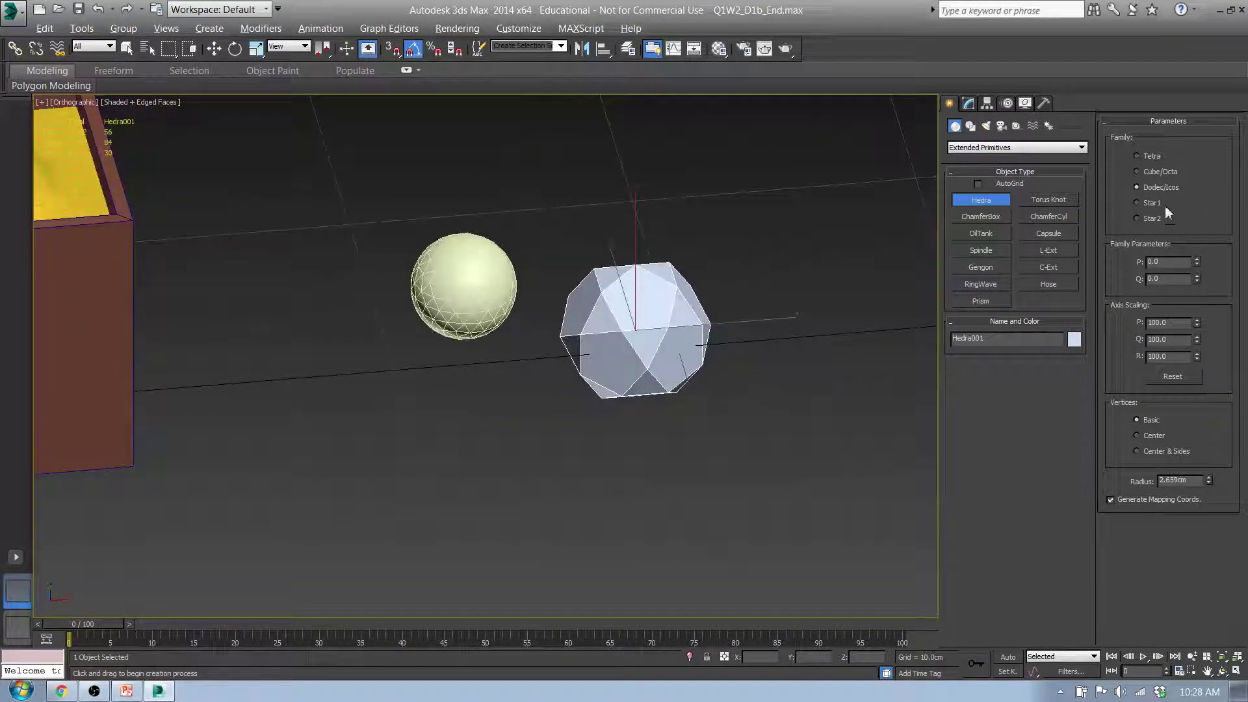
click(1136, 203)
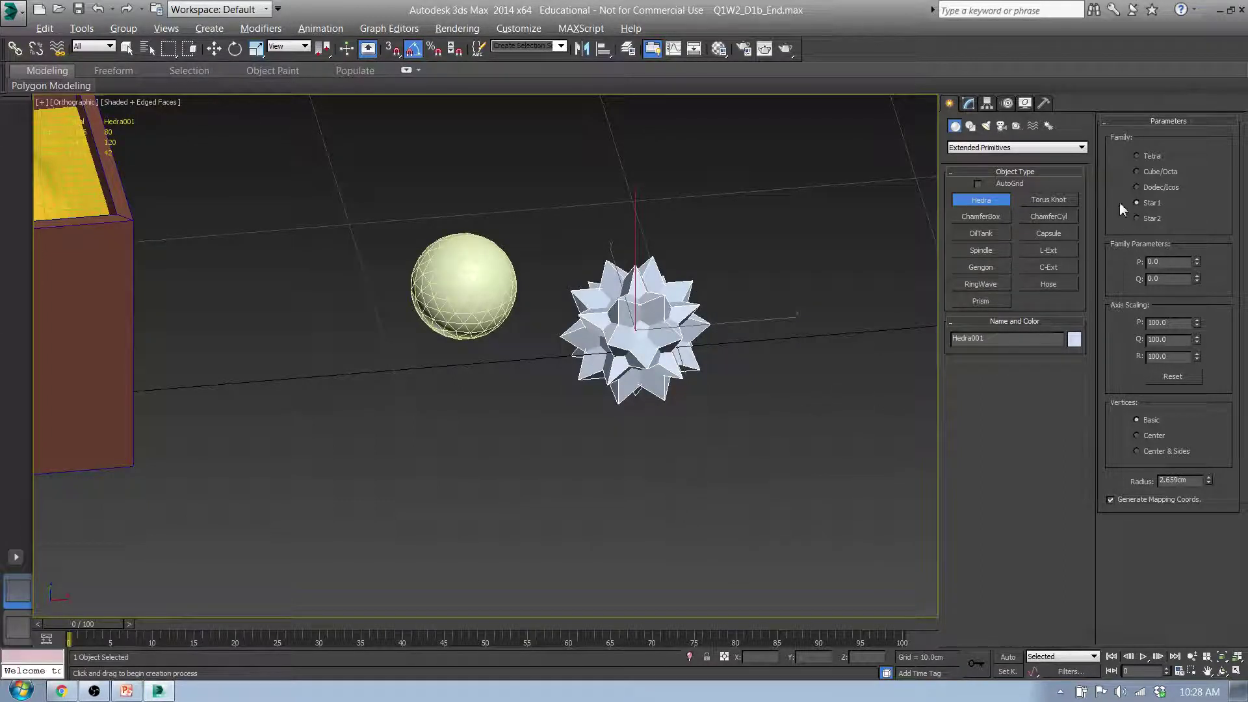
Step: Add two more Hedra gems, one Cube/Octa and one Tetra
drag(806, 191, 784, 225)
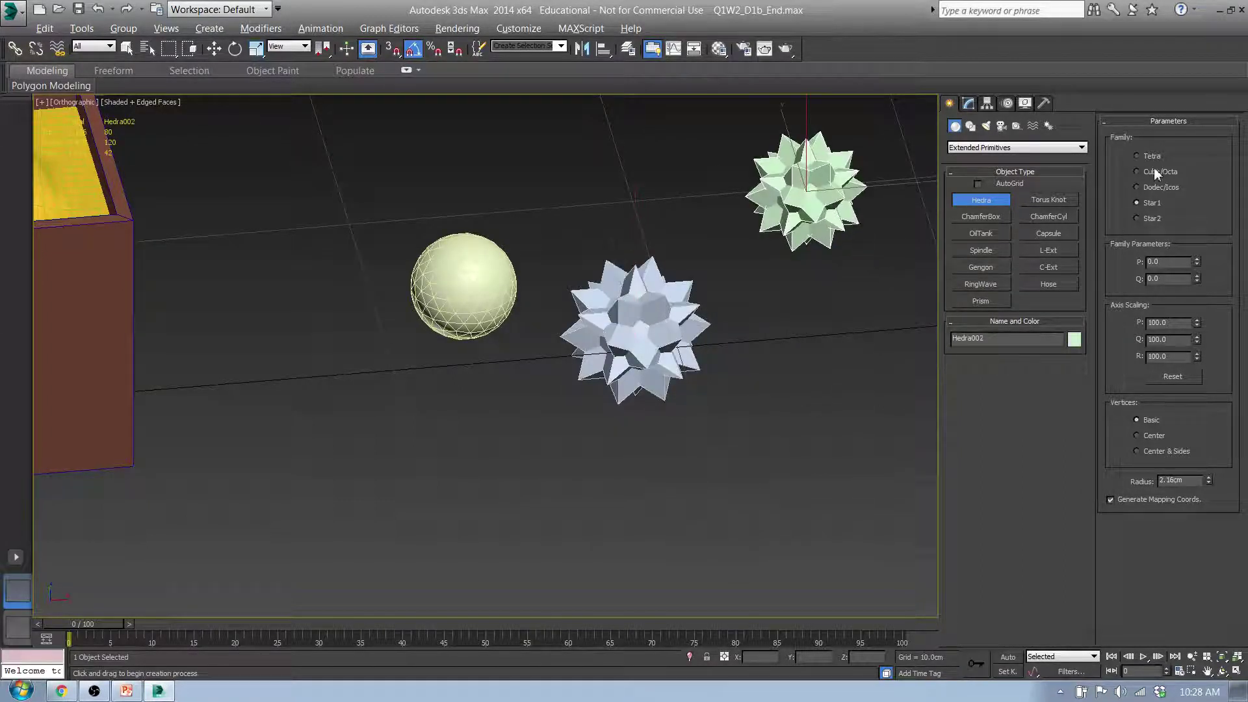
click(1136, 171)
drag(375, 502, 377, 532)
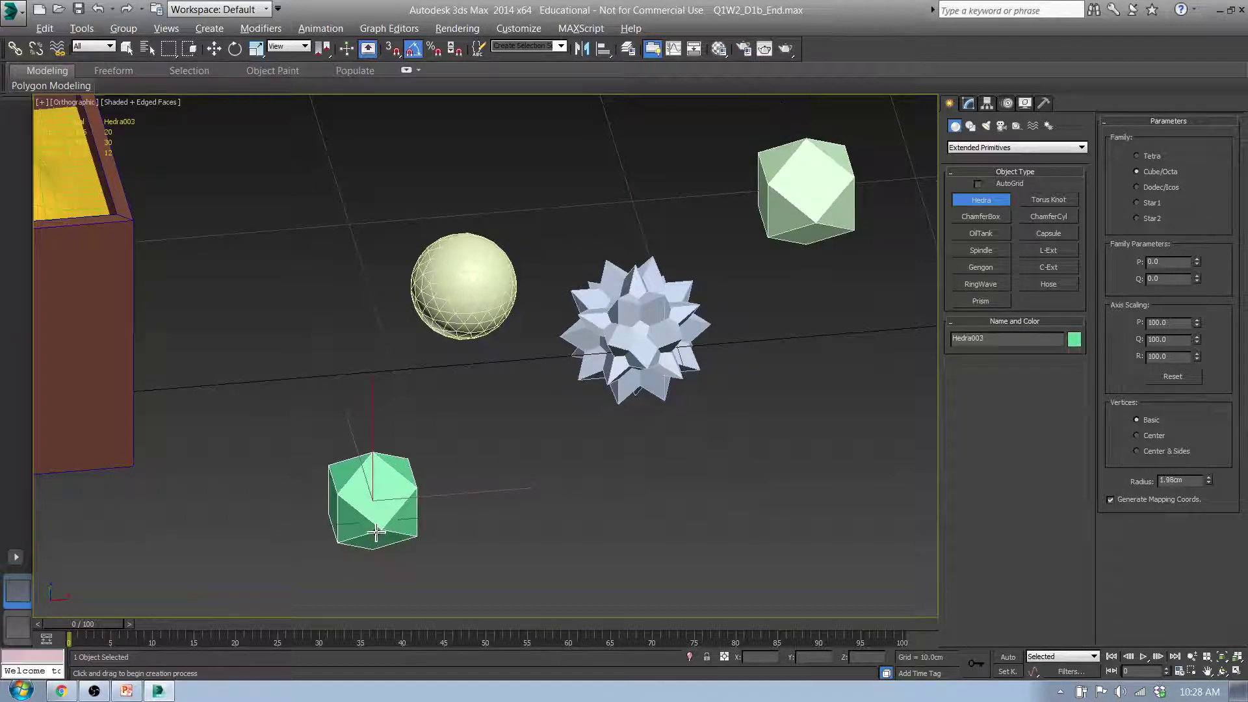
click(1136, 157)
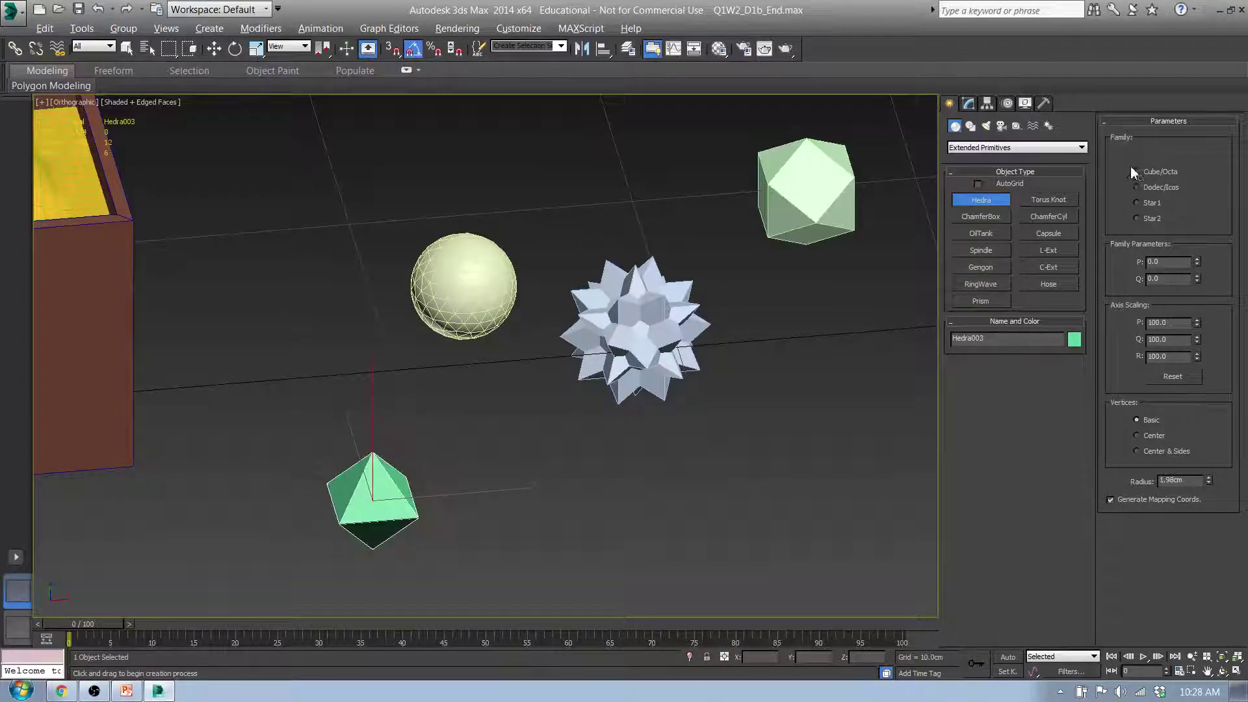
Step: Draw a pink Hedra in the upper left, make it Dodec/Icos and raise its P value
drag(267, 155, 283, 189)
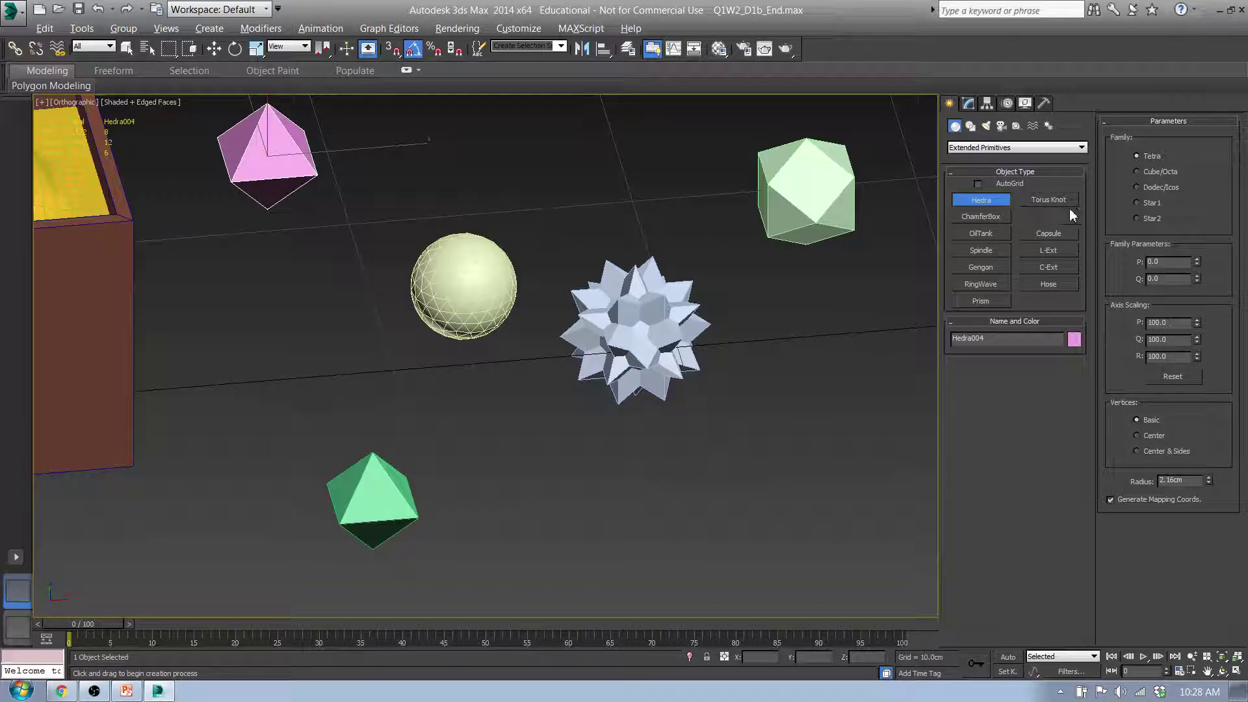
click(1138, 218)
middle_drag(485, 258, 526, 317)
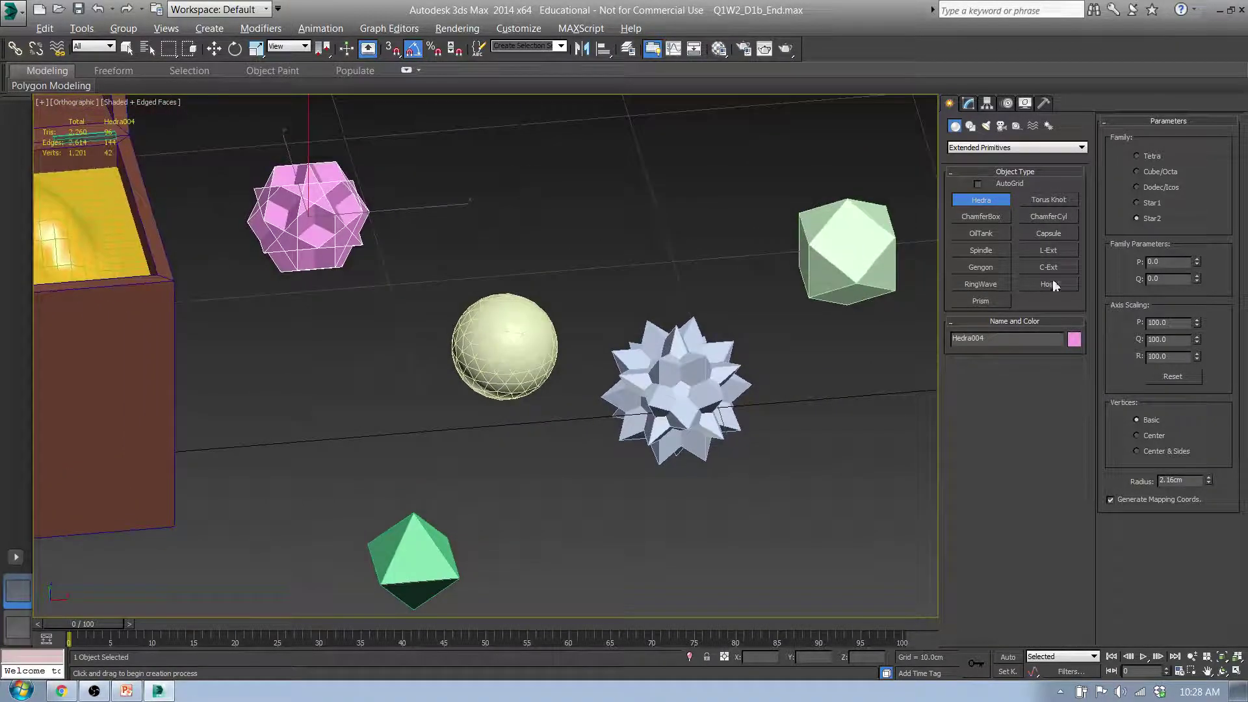
click(1136, 202)
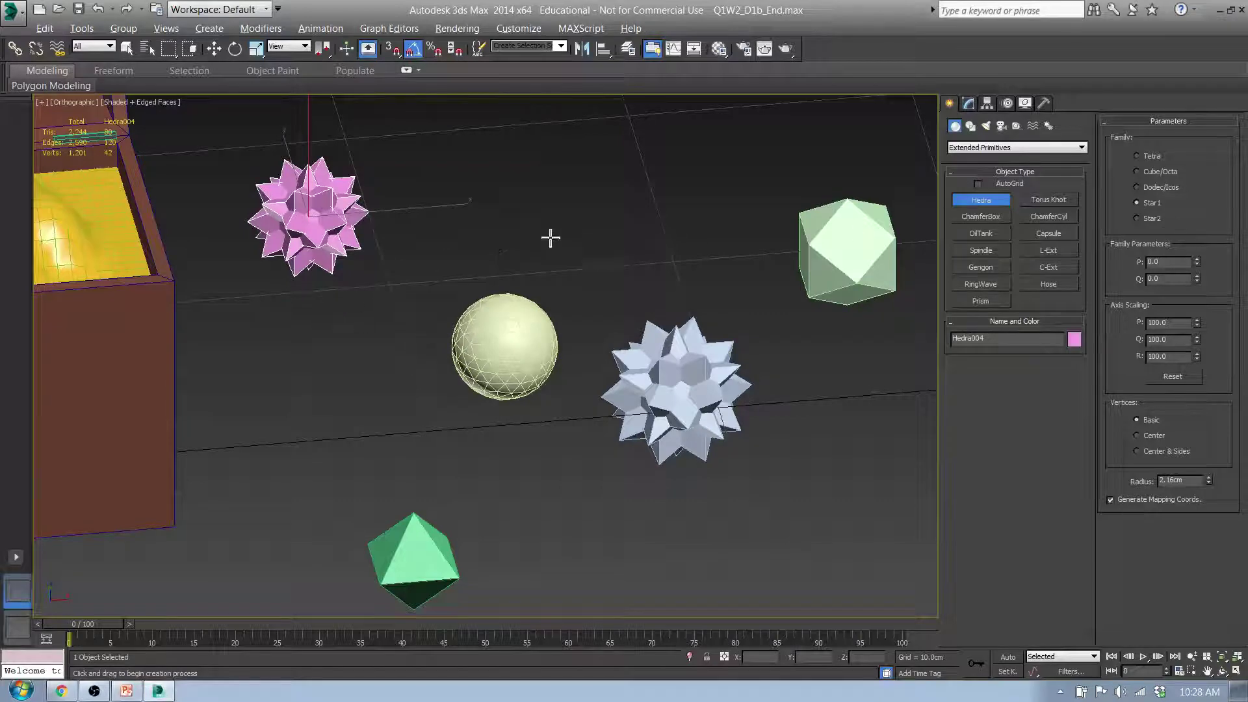
middle_drag(550, 238, 574, 204)
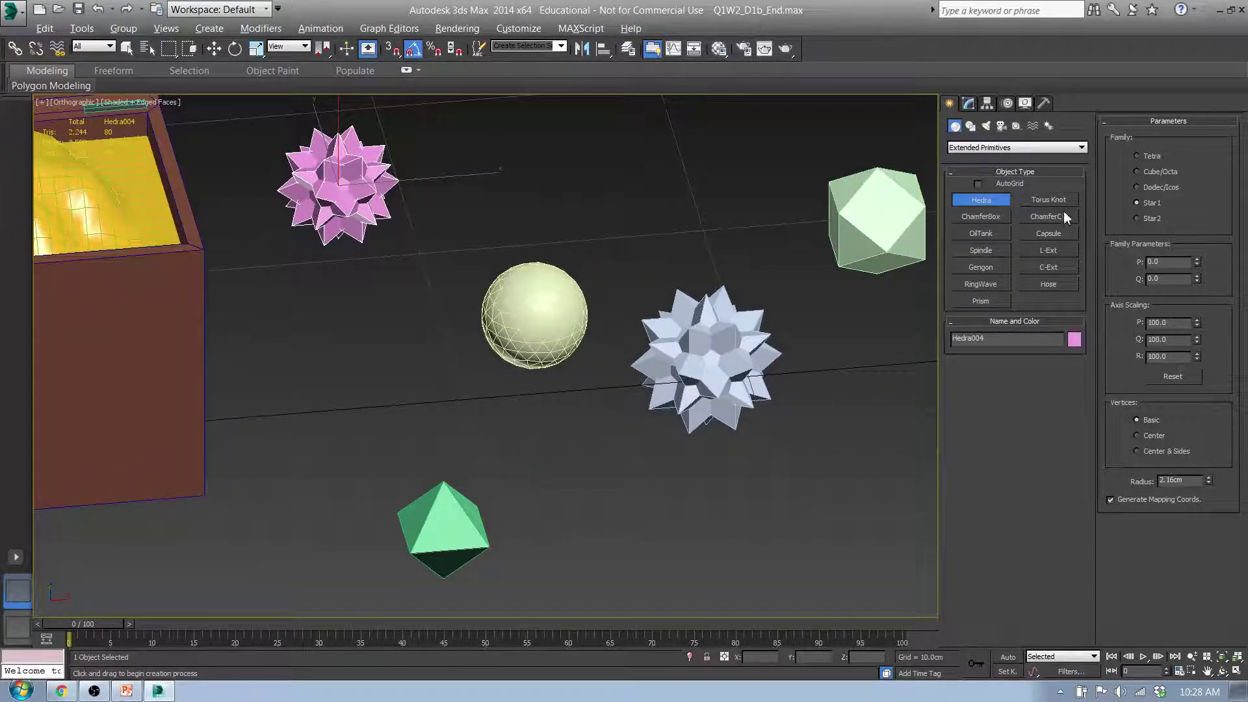
click(1139, 171)
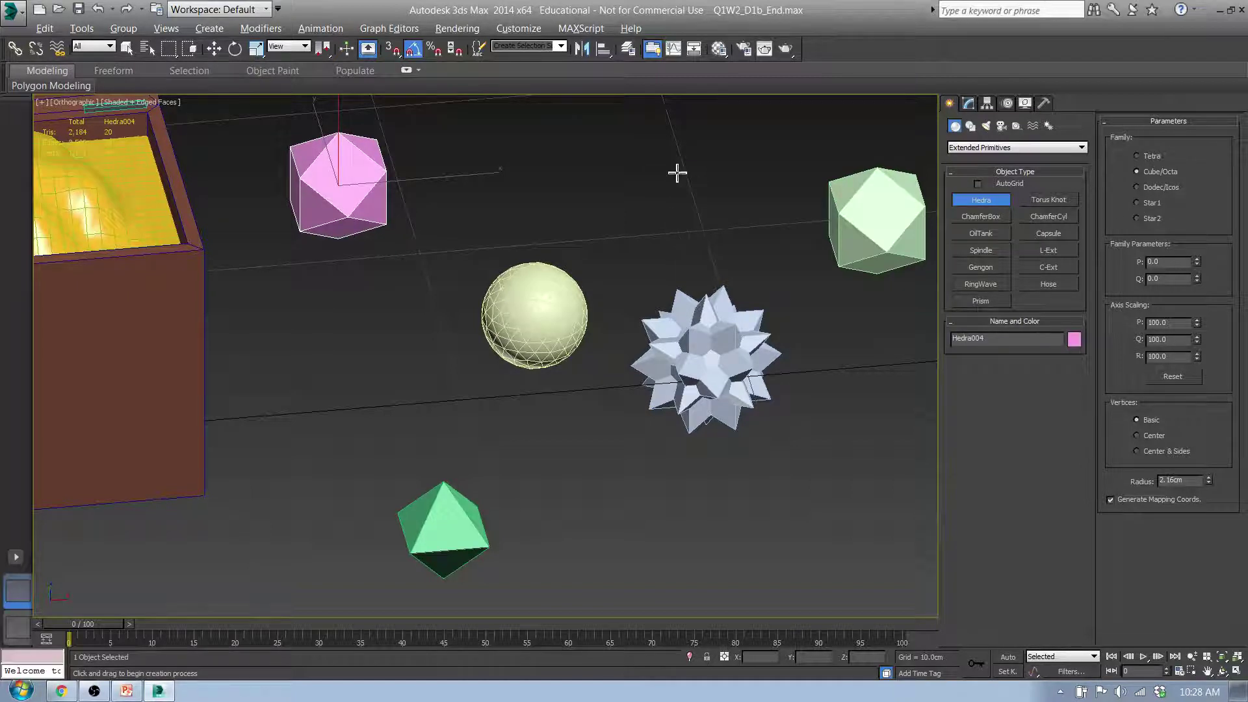
click(1136, 188)
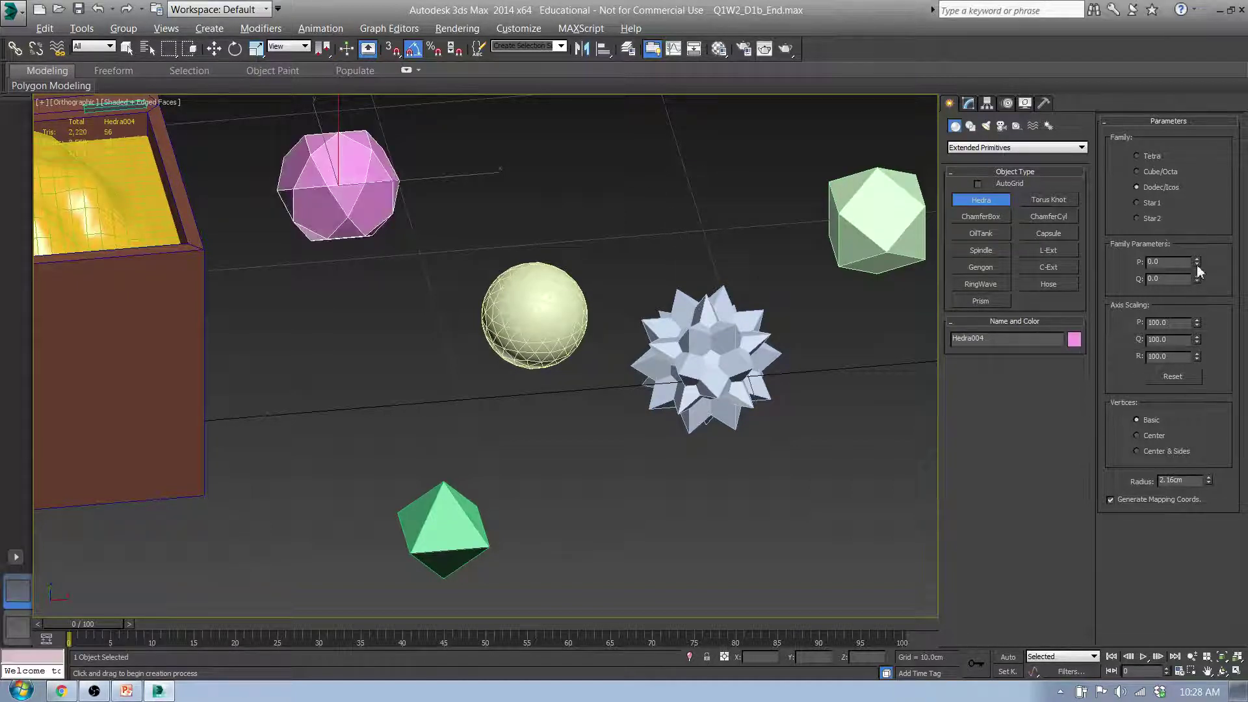
drag(1197, 261, 1201, 231)
Step: Draw a fifth Hedra above the white star with Q axis scaling 154
drag(674, 169, 682, 200)
drag(1197, 339, 1198, 279)
middle_drag(697, 354, 513, 384)
scroll(558, 370, down, 3)
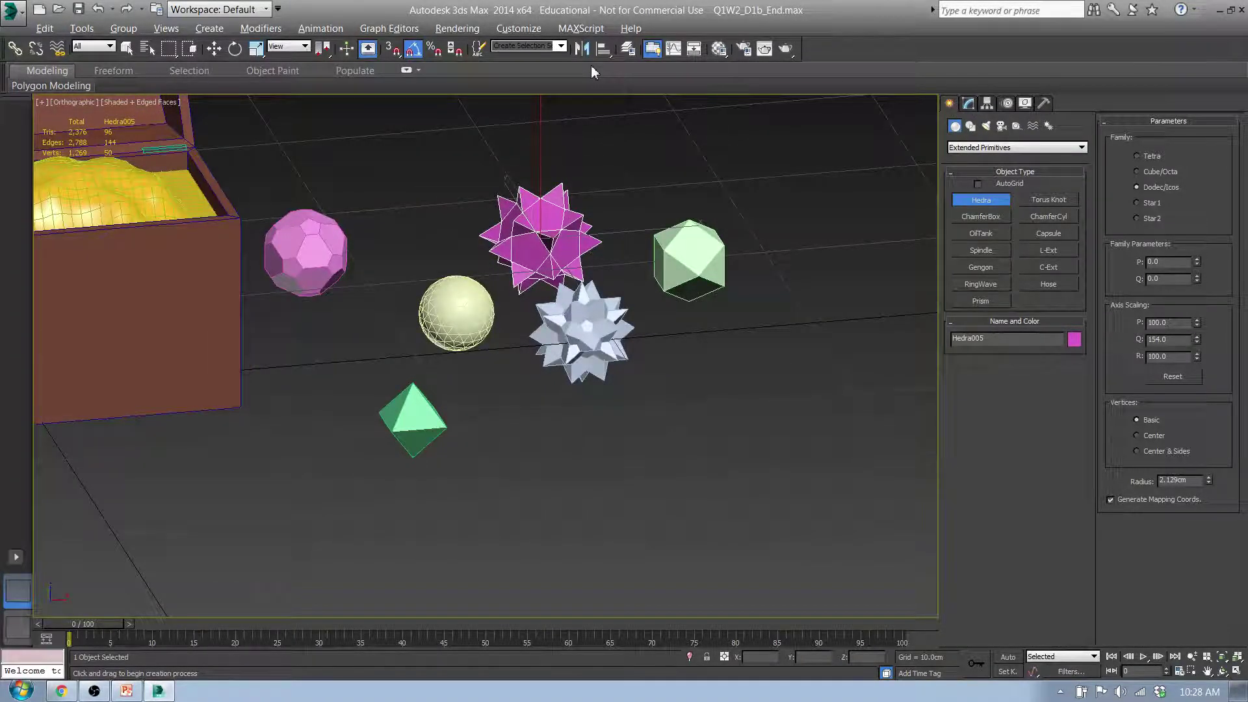
Step: Apply Ruby to the magenta star and geosphere, and Emerald to the pale gem and white star
key(m)
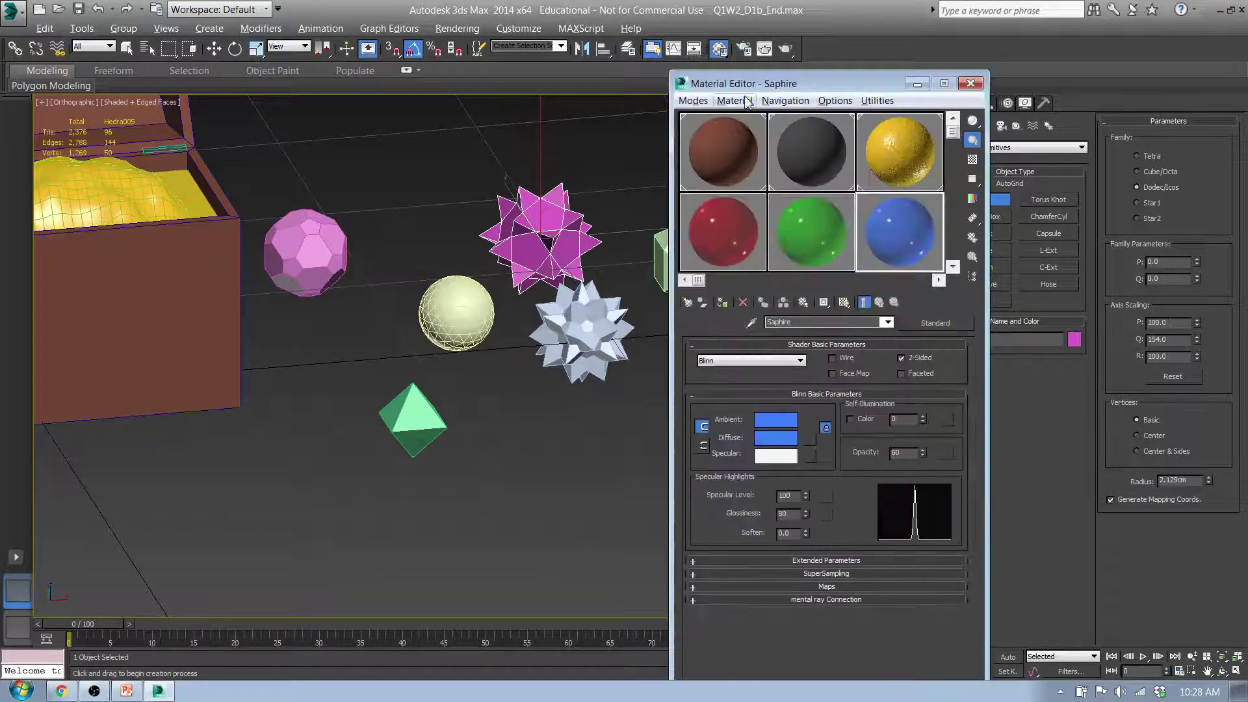
drag(723, 263, 575, 260)
drag(739, 241, 468, 307)
middle_drag(605, 288, 606, 288)
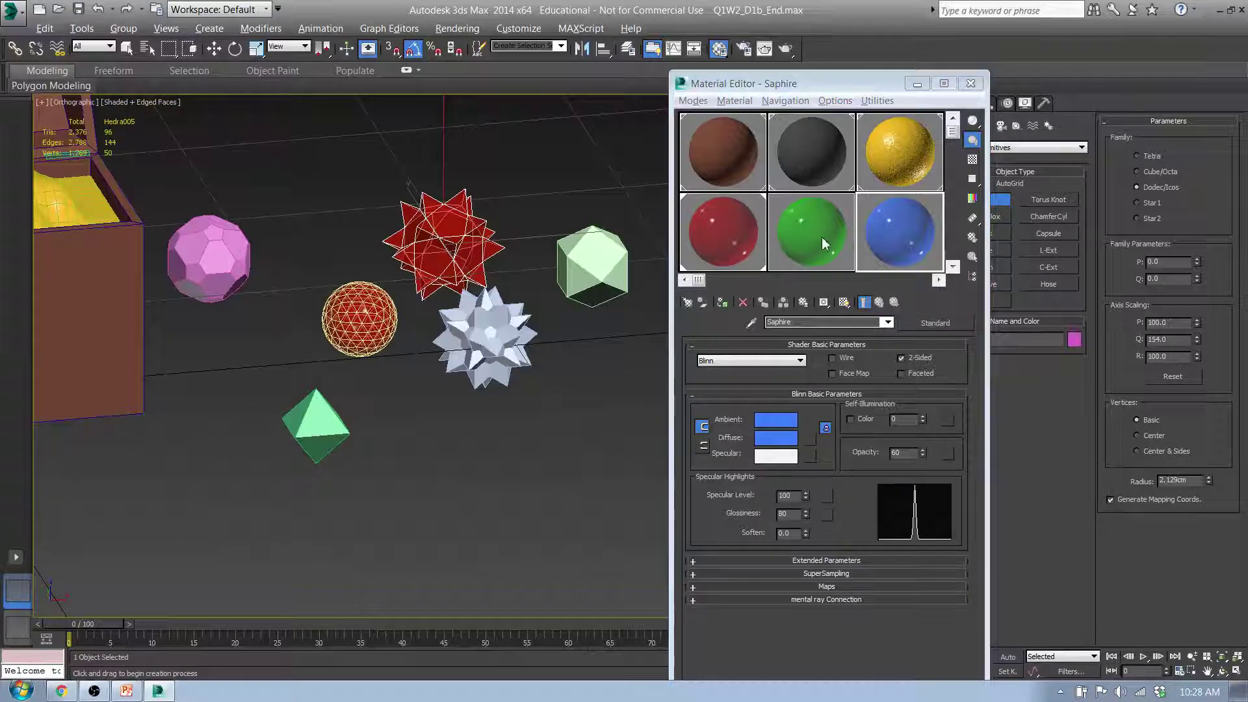
drag(820, 242, 520, 348)
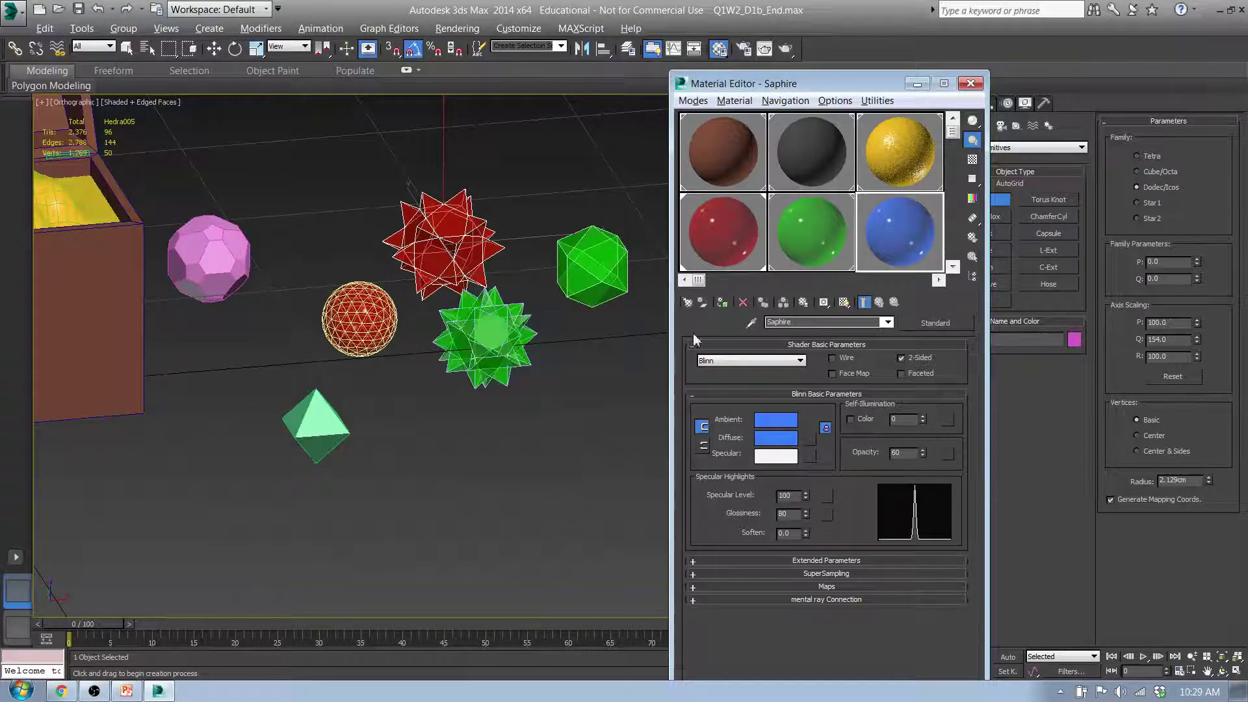
drag(900, 247, 344, 433)
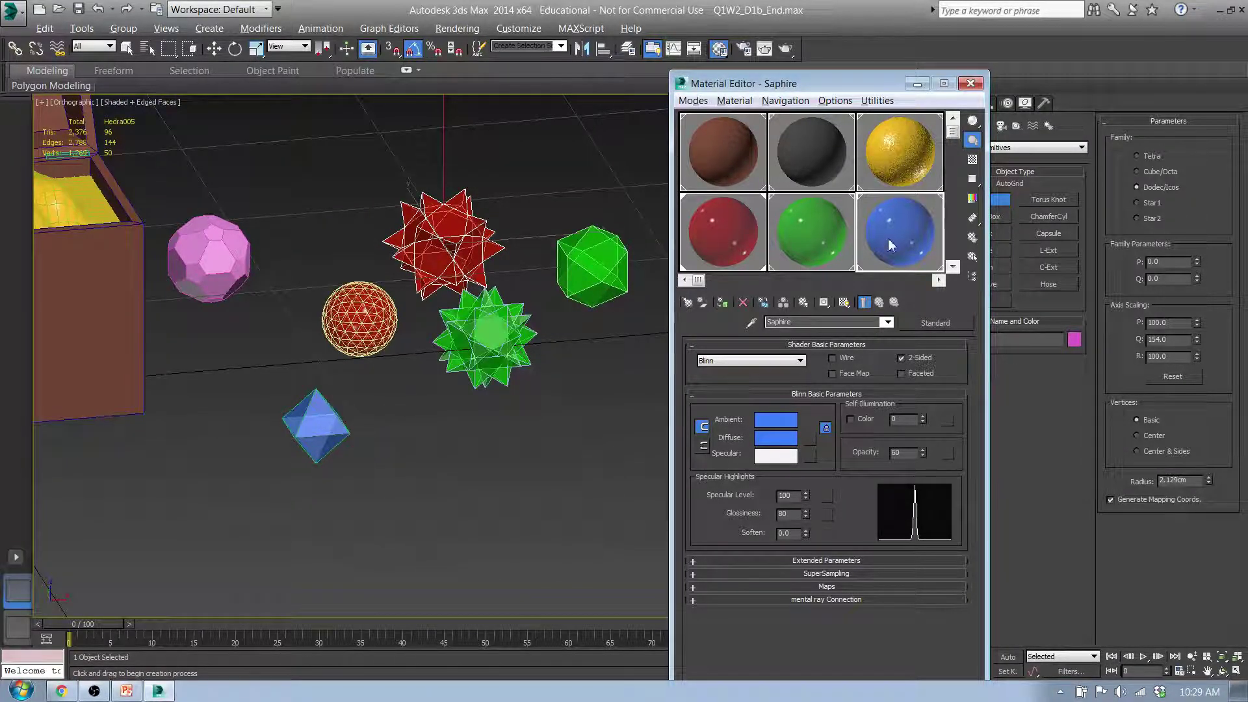
Step: Apply Saphire to the pink gem, close the Material Editor and exit creation mode
drag(891, 244, 214, 249)
click(972, 84)
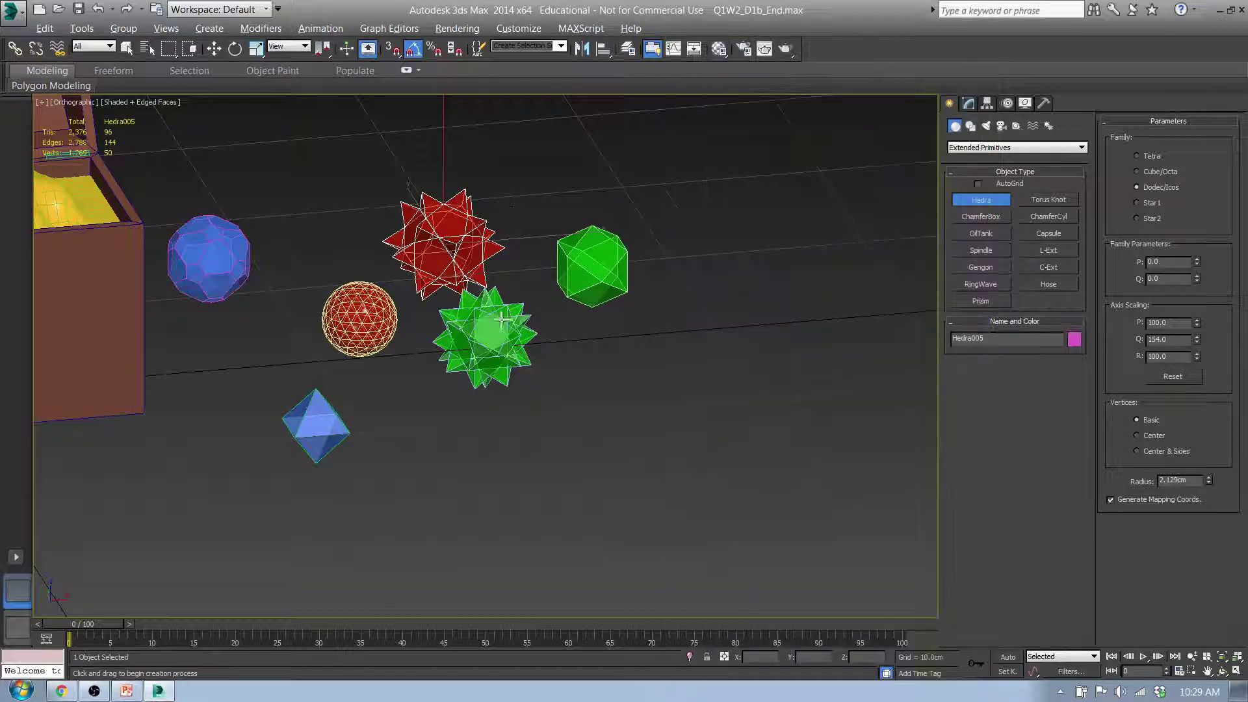
right_click(533, 440)
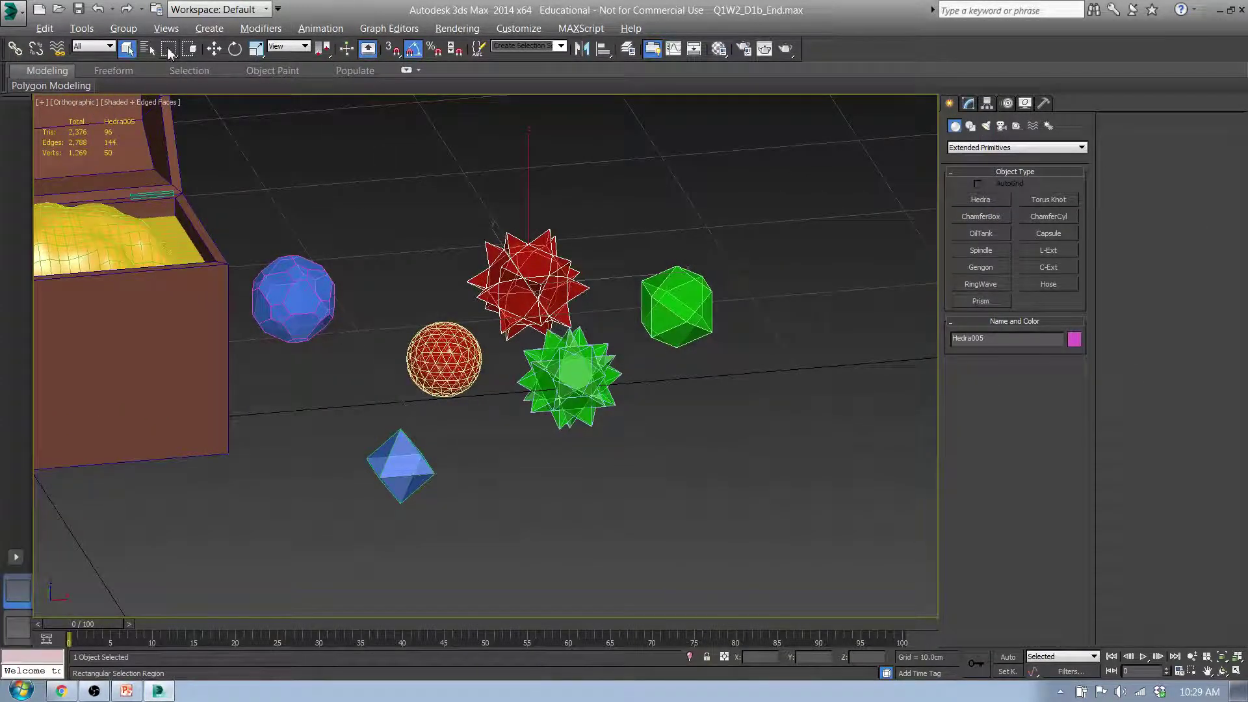
Step: Select all six gems and scale them down uniformly
drag(697, 422, 744, 516)
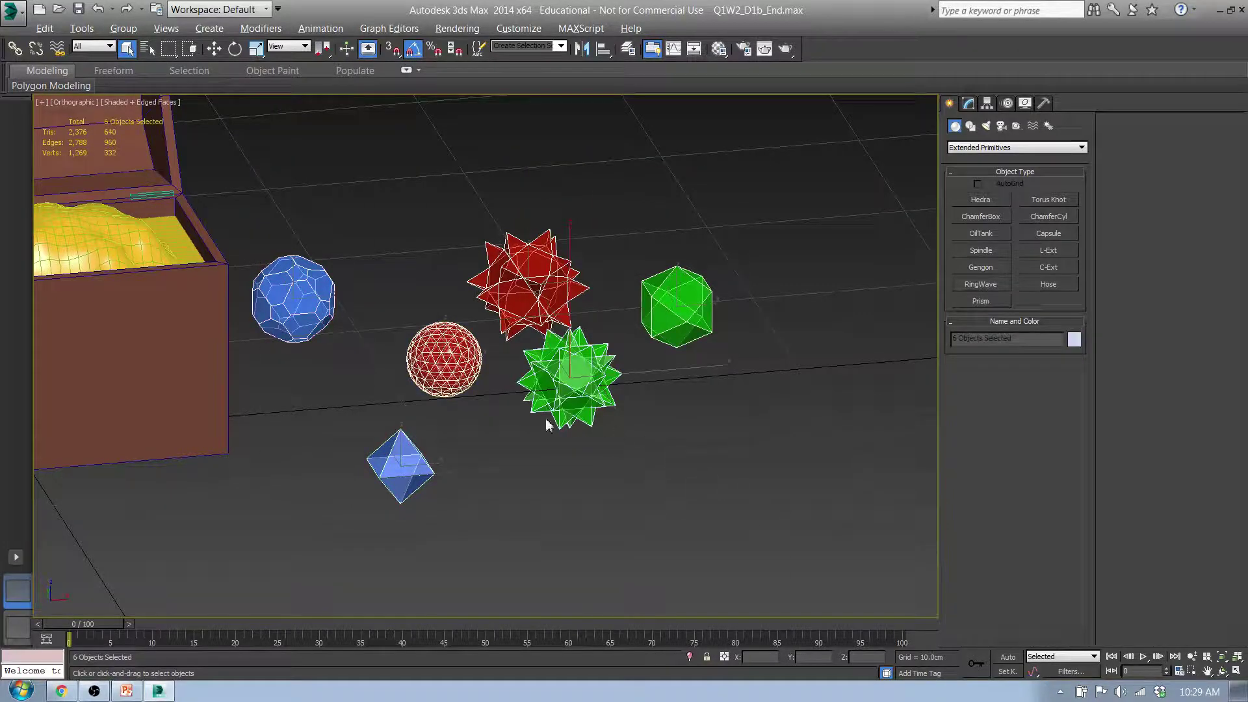
key(r)
drag(487, 334, 437, 505)
middle_drag(396, 447, 584, 529)
Step: Move the gems up and over into the chest opening using Front and Left views
key(w)
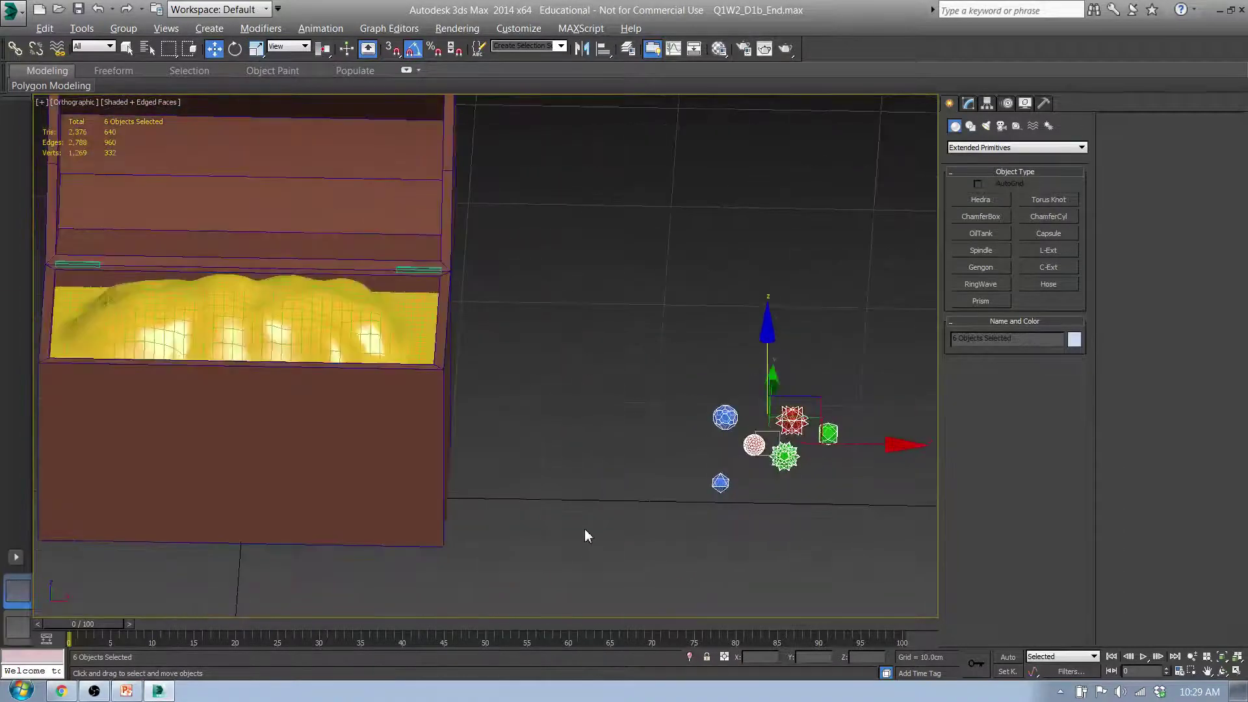
key(f)
scroll(541, 400, up, 6)
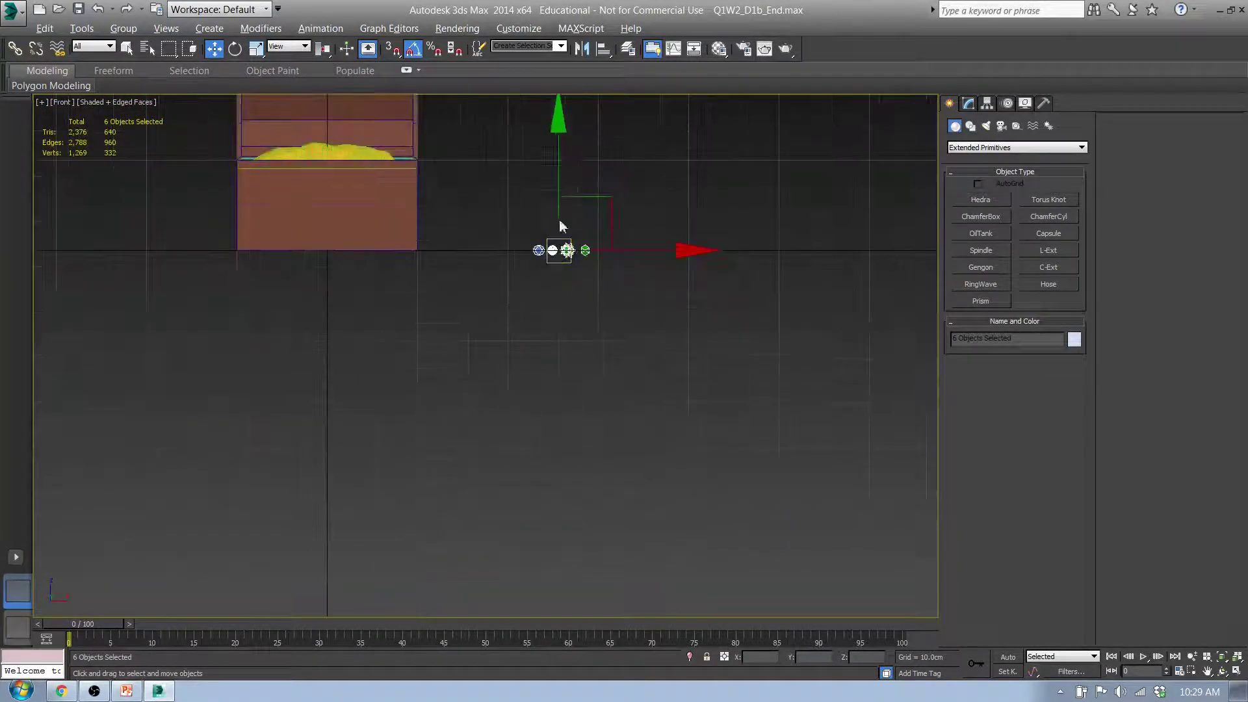
drag(562, 192, 575, 123)
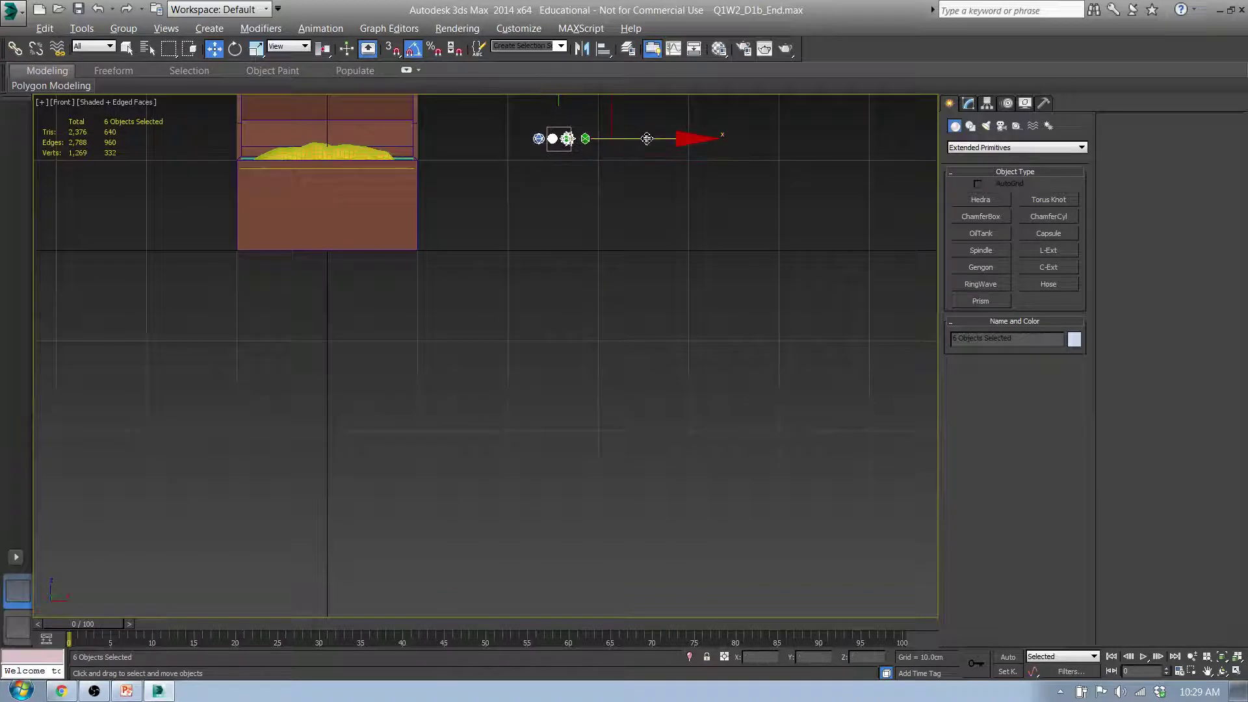
drag(647, 138, 420, 139)
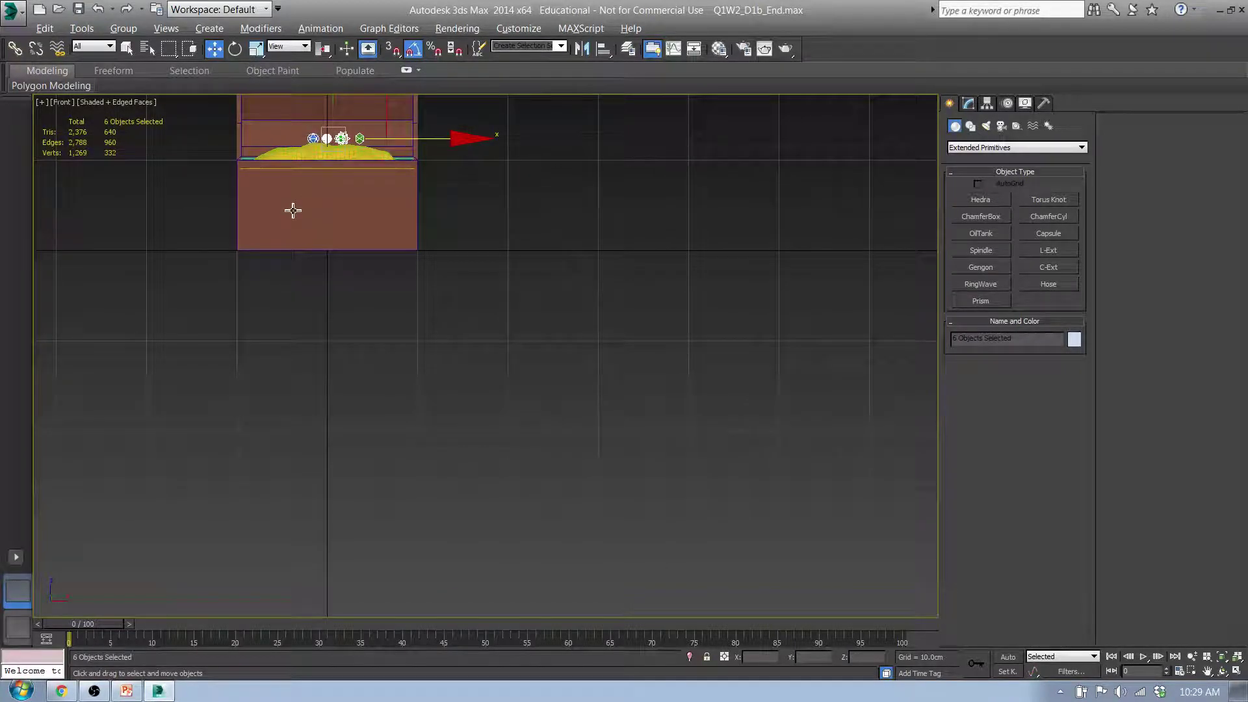
key(l)
scroll(474, 327, up, 4)
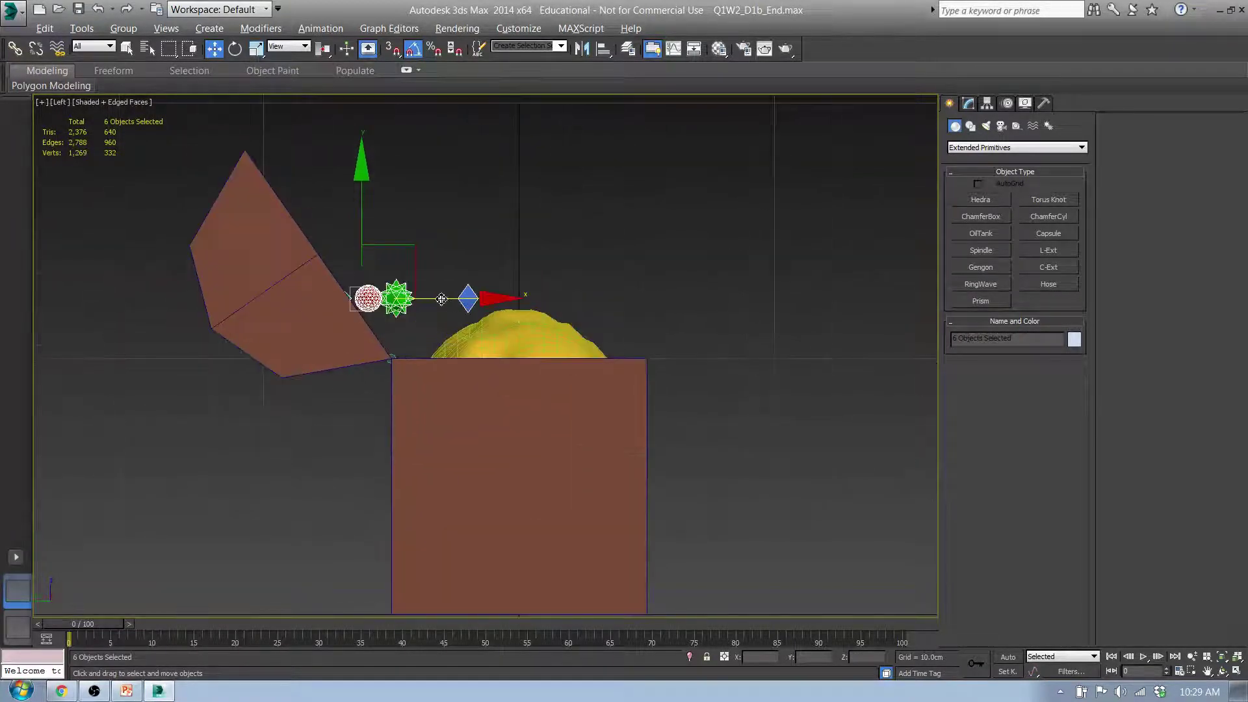
alt+middle_drag(442, 298, 455, 263)
Step: Move the blue dodecahedron gem toward the chest's left side and switch to Top view
click(426, 288)
alt+middle_drag(497, 202, 487, 238)
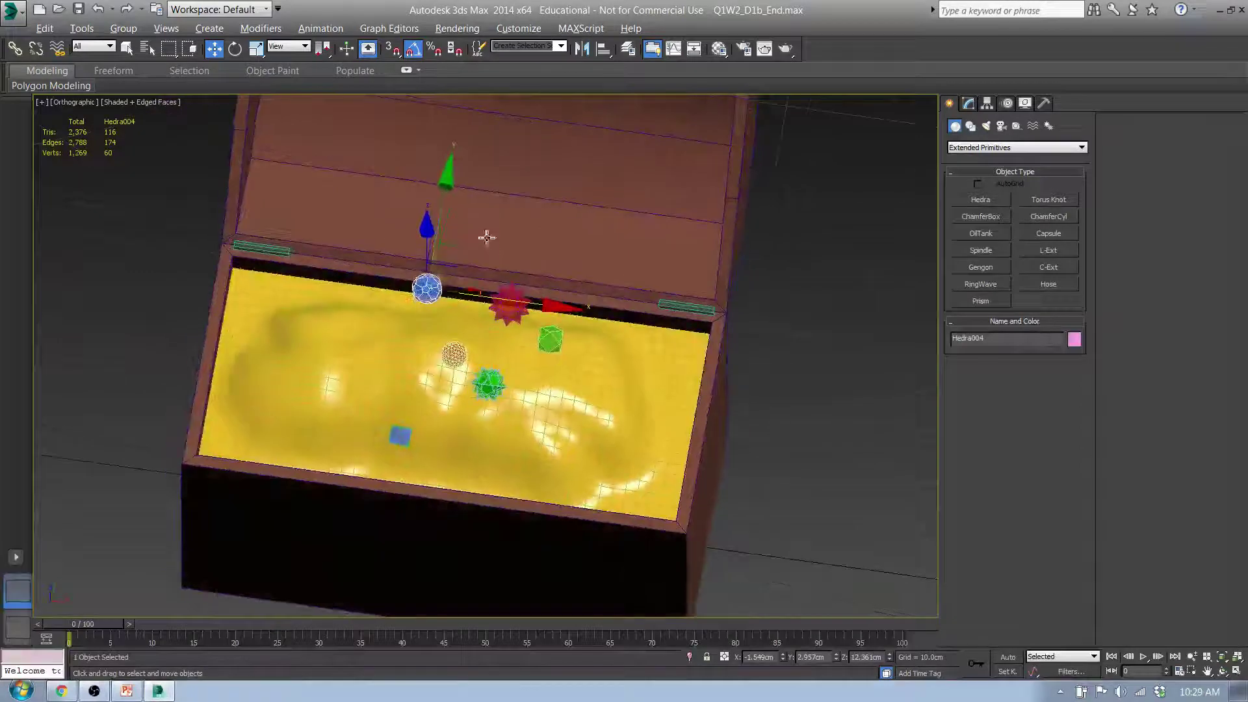
drag(442, 260, 298, 275)
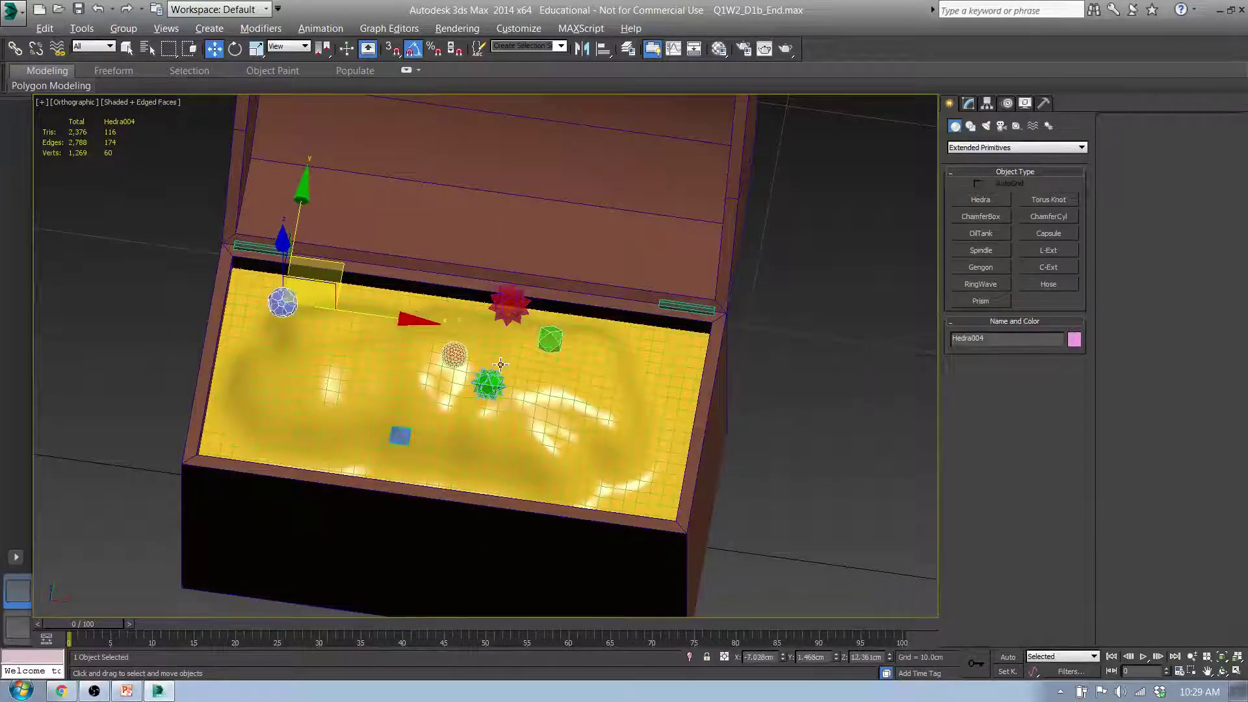
key(t)
middle_drag(501, 365, 449, 469)
scroll(430, 440, up, 10)
middle_drag(451, 351, 445, 473)
scroll(443, 468, up, 2)
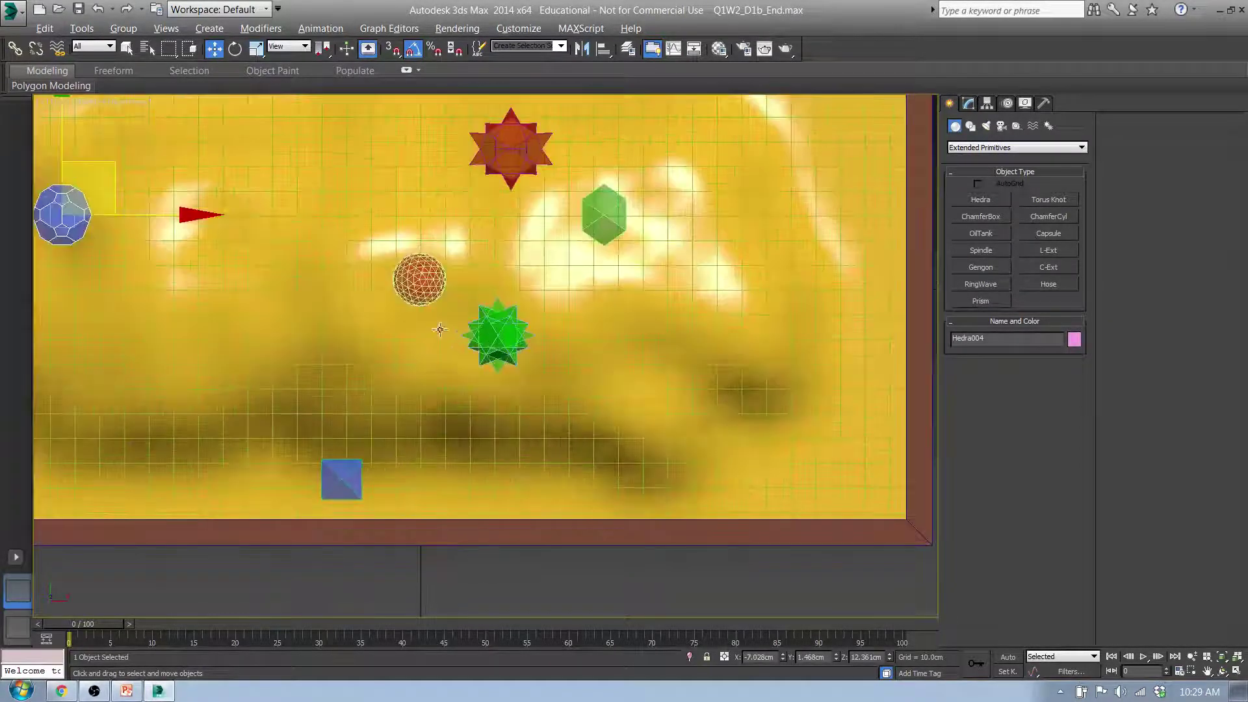
Step: Move the orange geosphere gem to the front left of the gold pile
click(419, 279)
drag(482, 223, 322, 163)
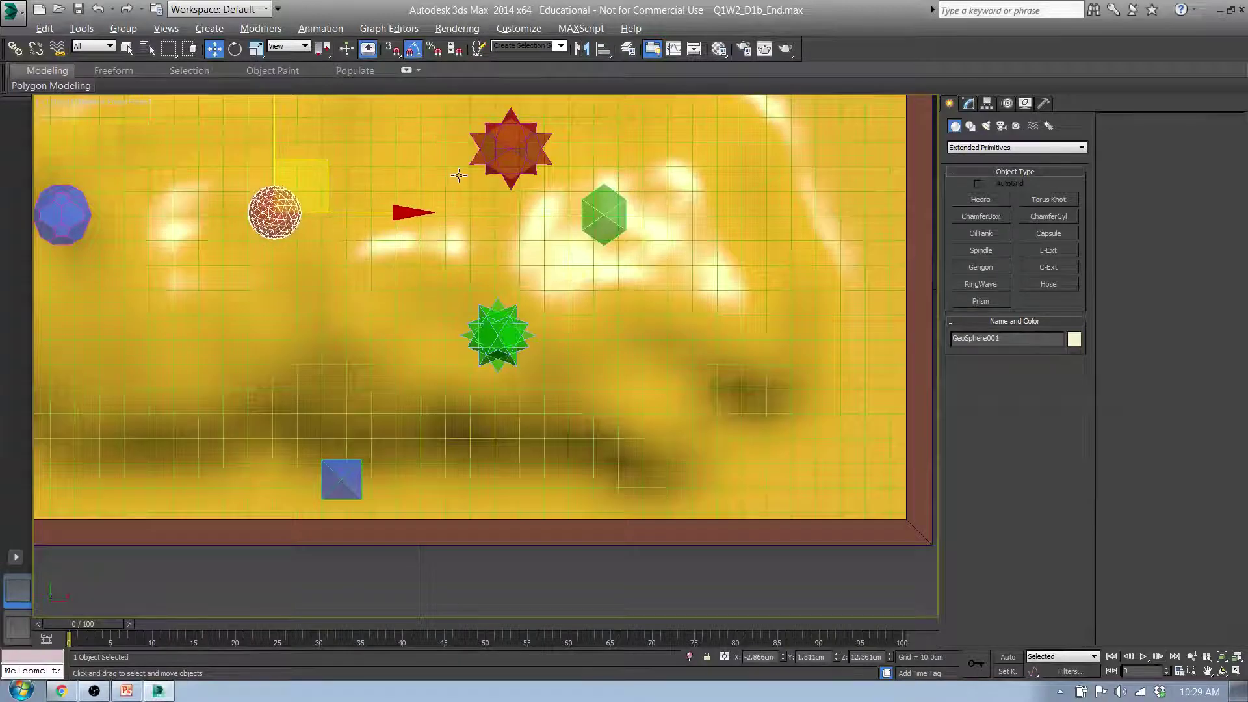
click(335, 165)
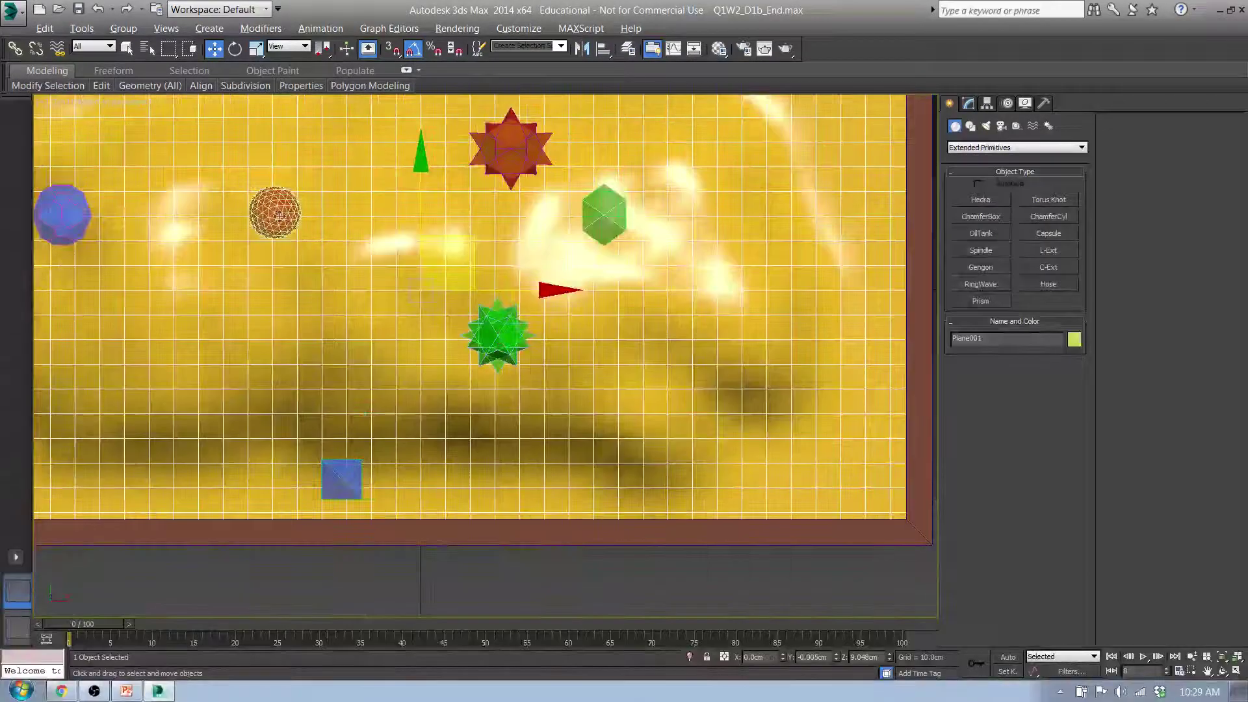
click(261, 219)
drag(329, 164, 190, 311)
Step: Move the green star gem up and left, undoing accidental gold-plane moves
click(503, 326)
drag(550, 292, 367, 233)
key(ctrl+z)
click(501, 331)
drag(549, 291, 451, 279)
key(ctrl+z)
click(511, 331)
scroll(516, 329, up, 3)
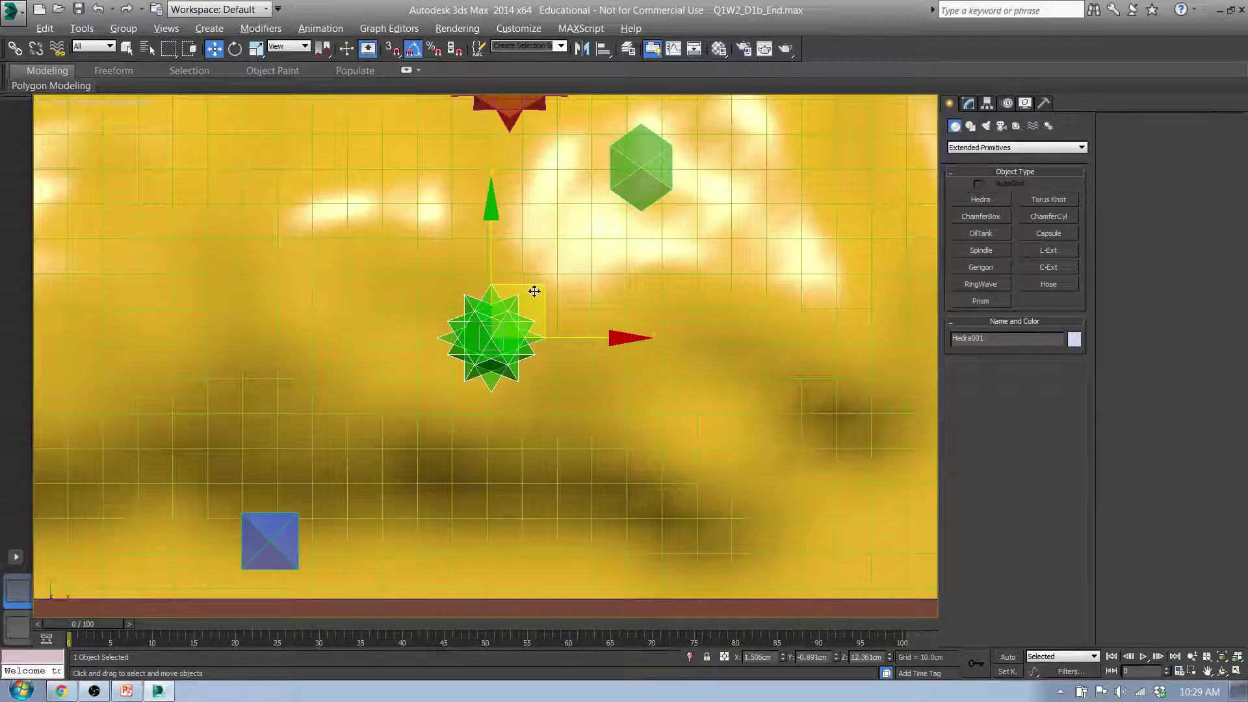
drag(529, 290, 337, 222)
Step: Select the gold pile plane, Plane001
middle_drag(400, 413, 429, 398)
scroll(583, 367, down, 3)
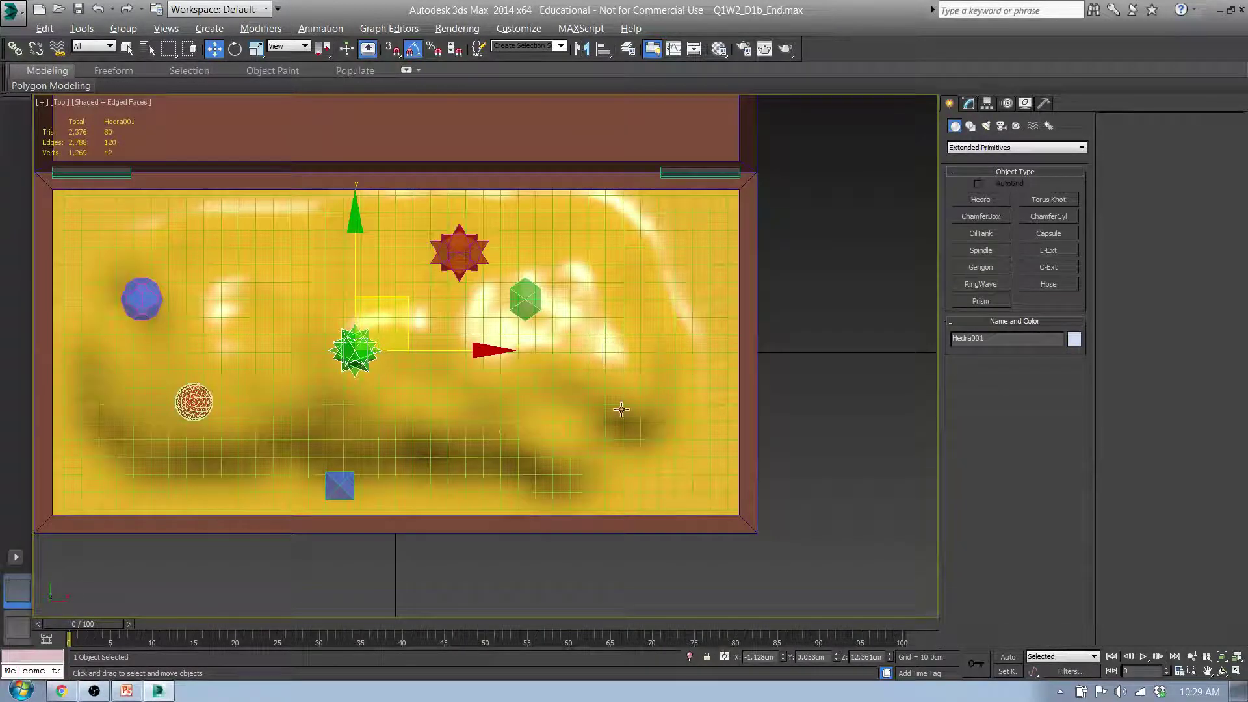
click(645, 373)
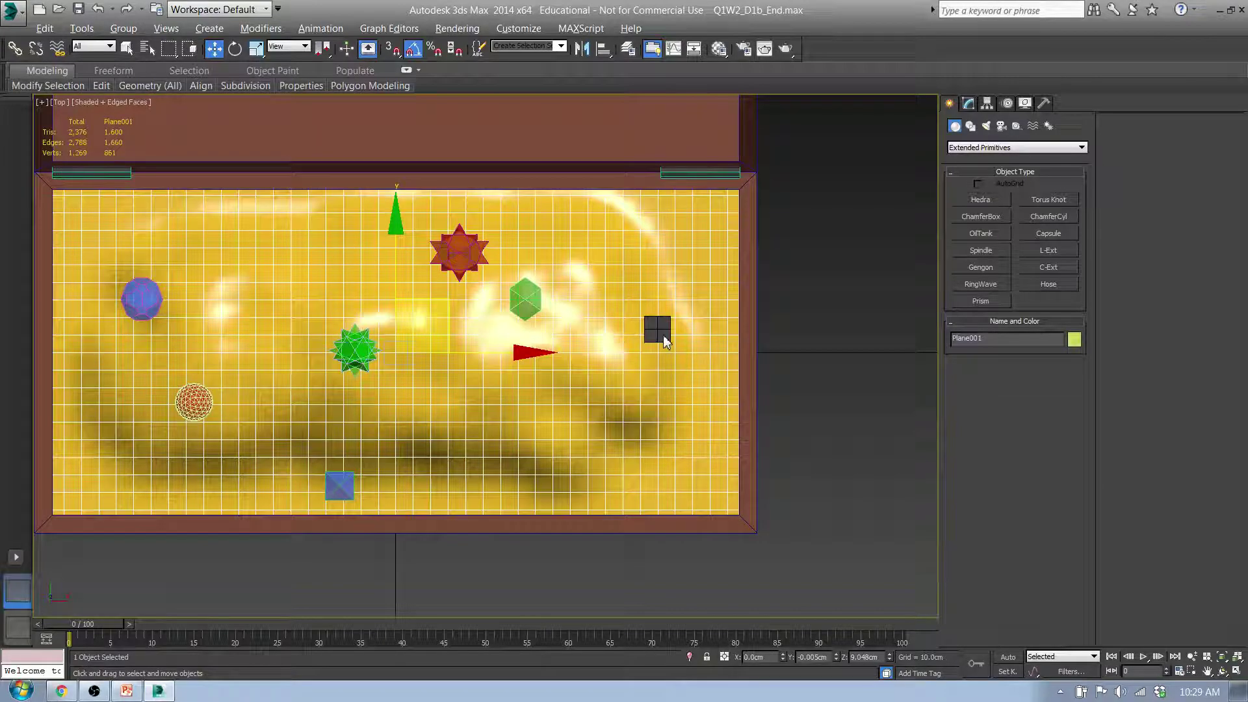
Step: Freeze the gold plane so it can't be picked, and return to an angled view of the chest
click(727, 243)
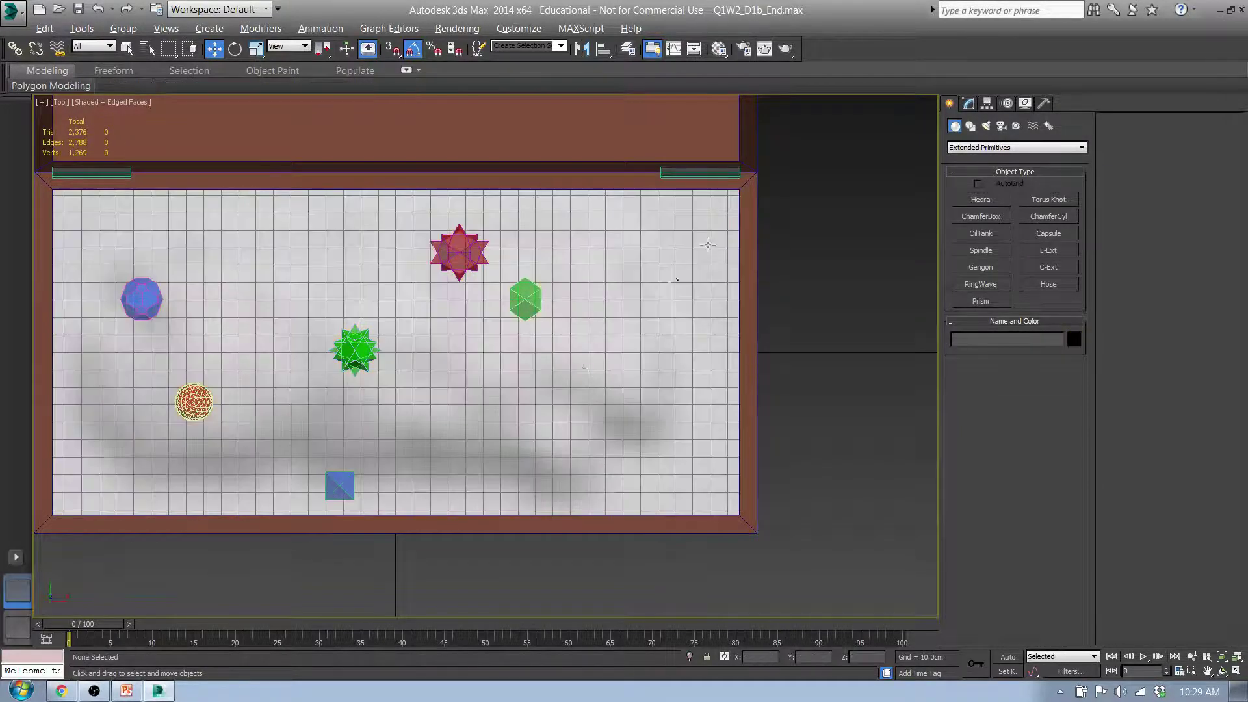
alt+middle_drag(436, 420, 556, 547)
click(613, 373)
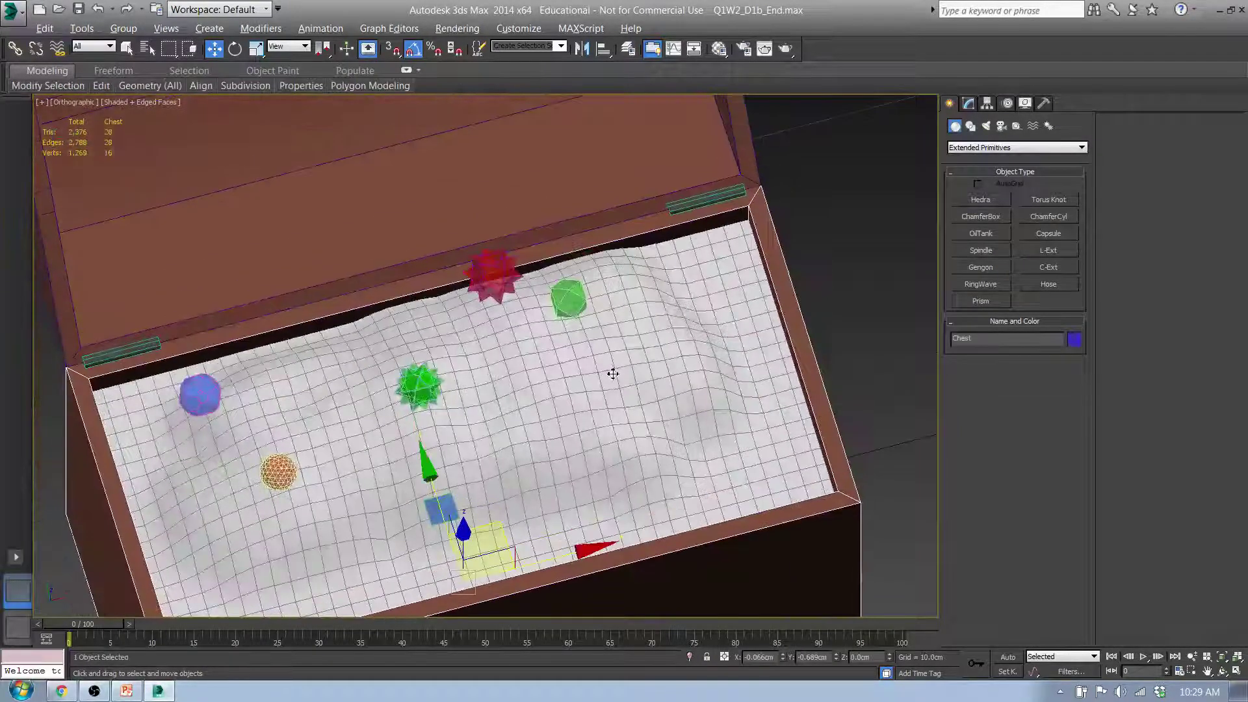
middle_drag(527, 393, 546, 371)
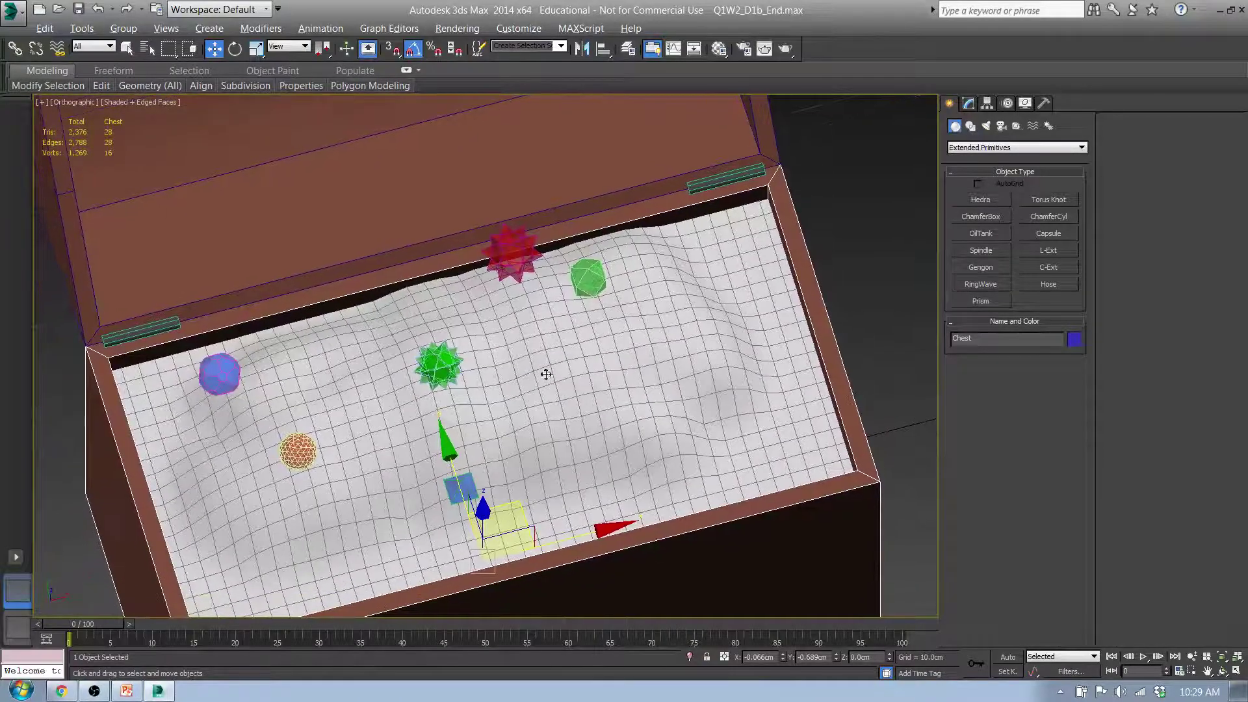
Step: Lower the green star, blue octahedron, orange geosphere and blue dodecahedron gems into the gold surface
click(442, 369)
alt+middle_drag(458, 406, 474, 356)
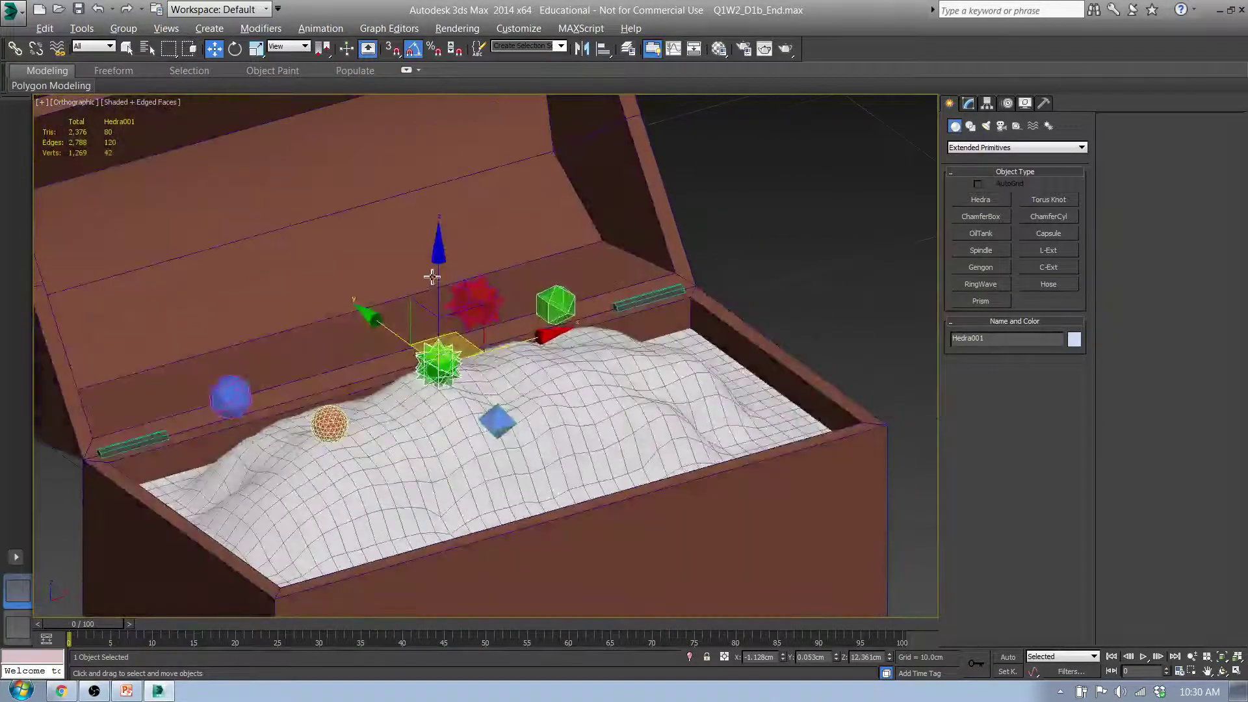
drag(438, 294, 438, 308)
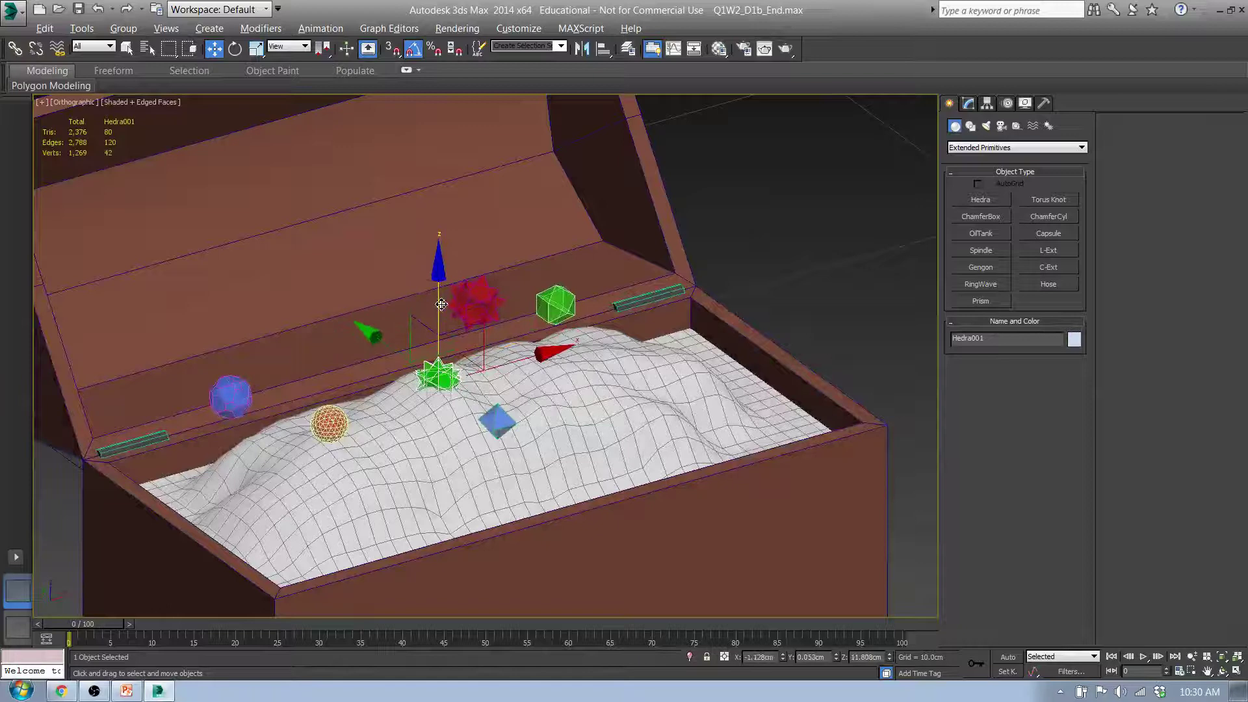
click(502, 419)
drag(504, 351, 495, 448)
click(334, 423)
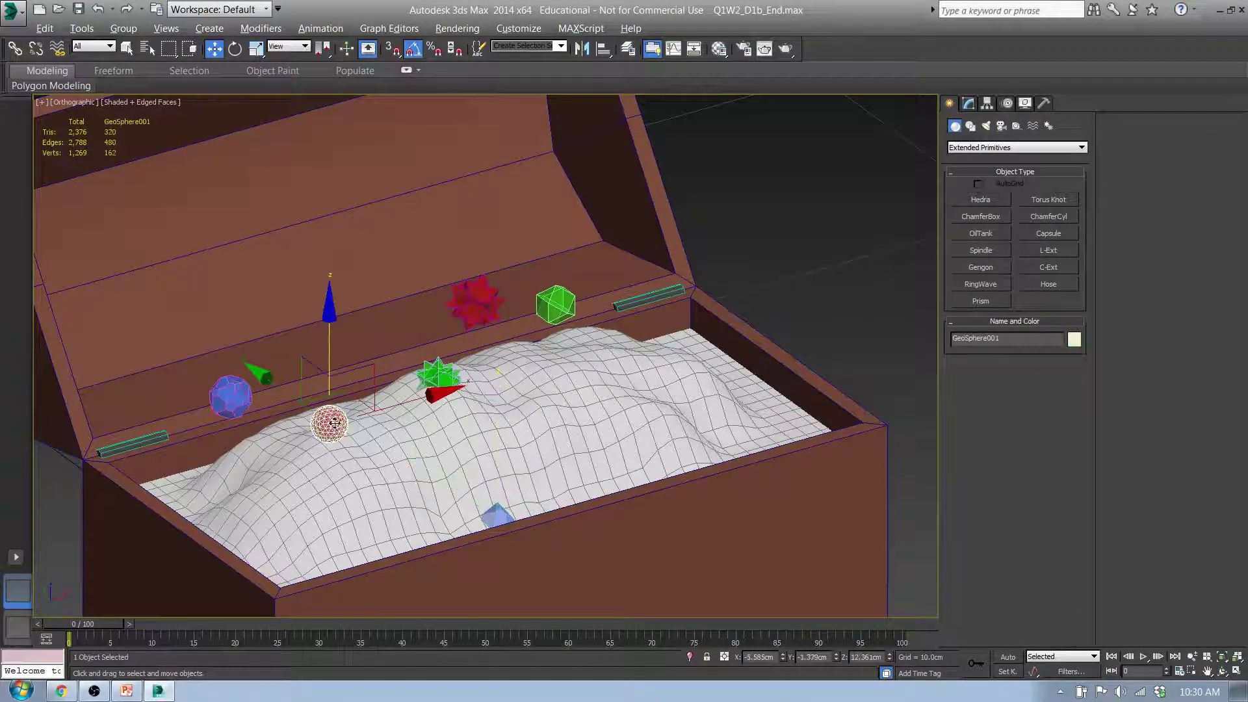
drag(334, 343, 334, 384)
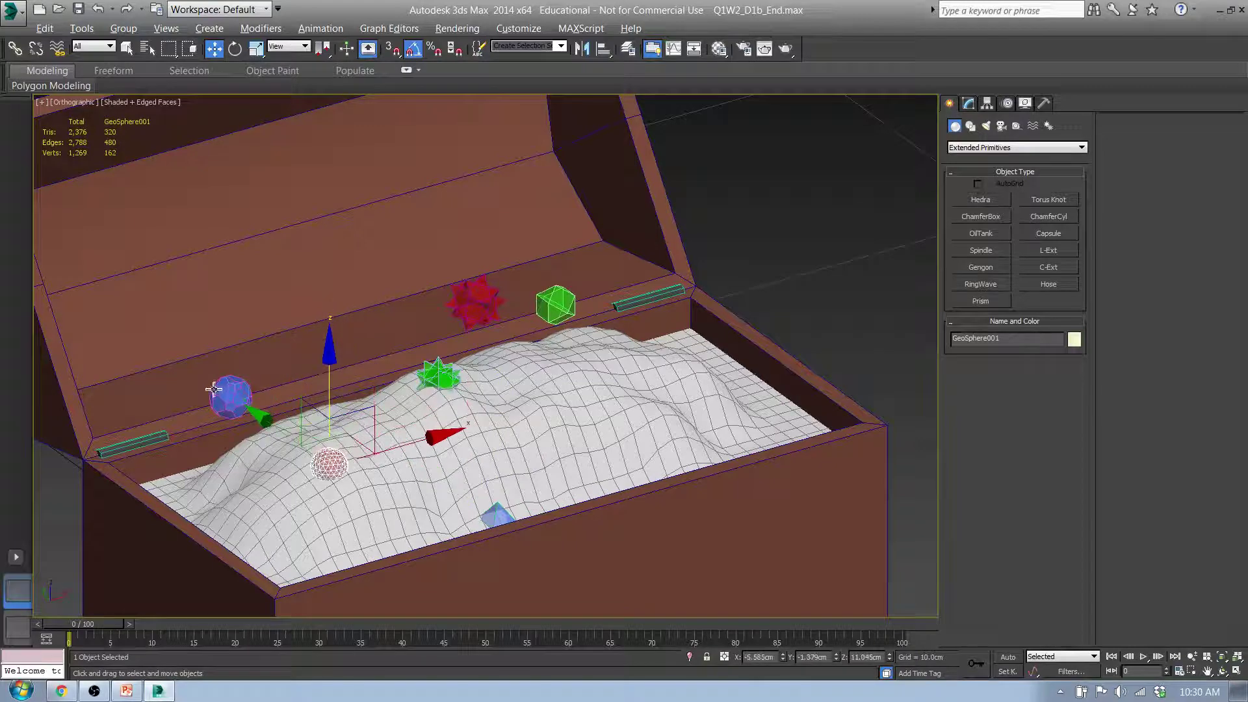
click(240, 388)
drag(239, 388, 226, 408)
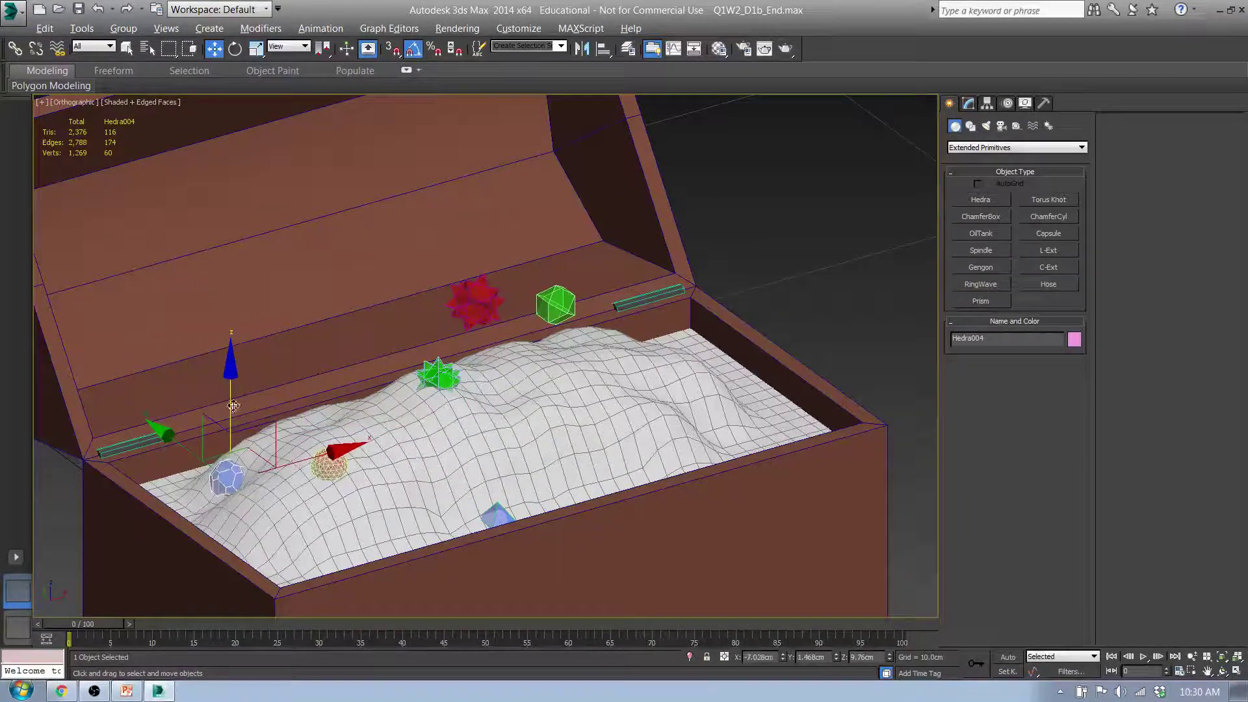
Step: Move the red star and green cube gems so they rest on the gold pile
click(473, 314)
ctrl+click(555, 304)
alt+middle_drag(556, 304, 577, 273)
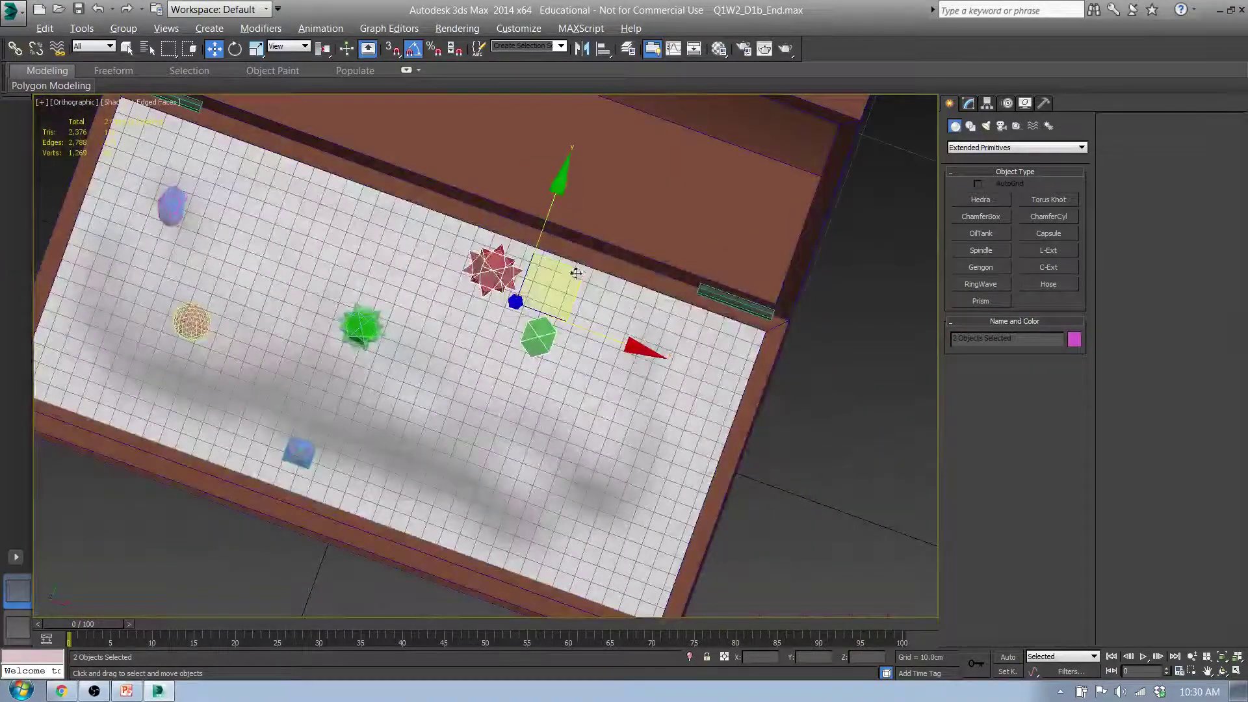
drag(576, 273, 620, 379)
click(543, 379)
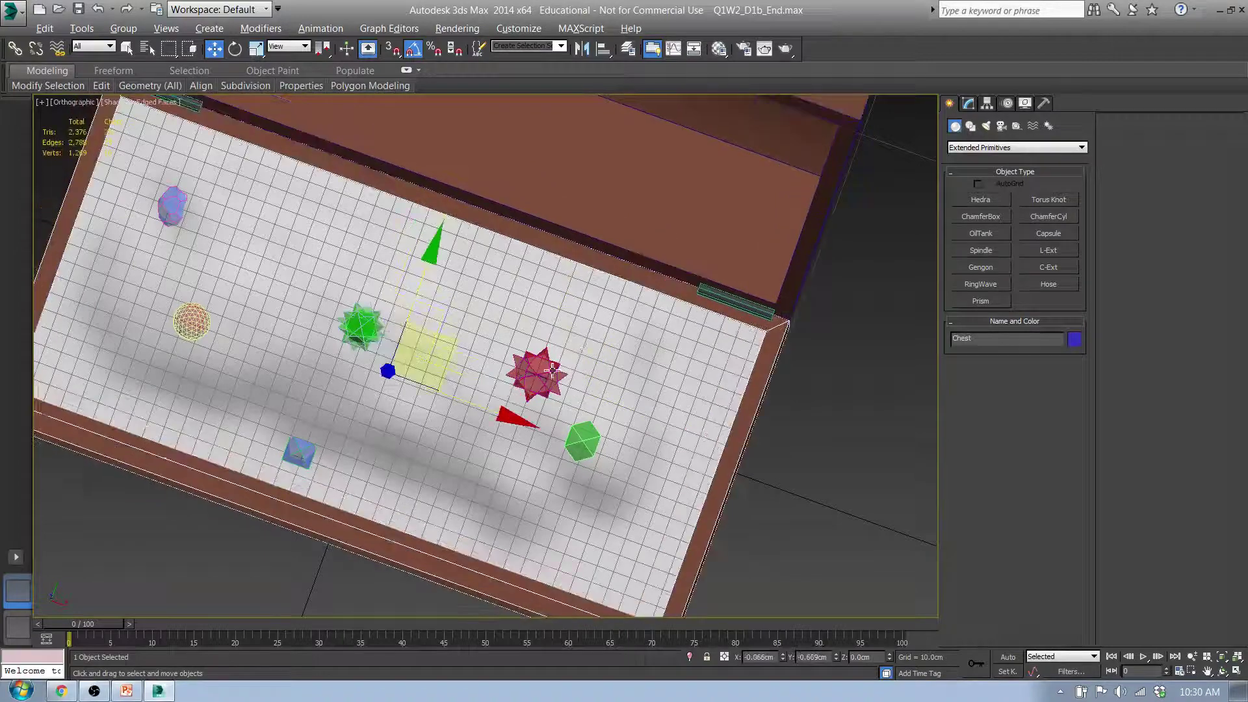
drag(601, 349, 592, 298)
alt+middle_drag(621, 455, 666, 379)
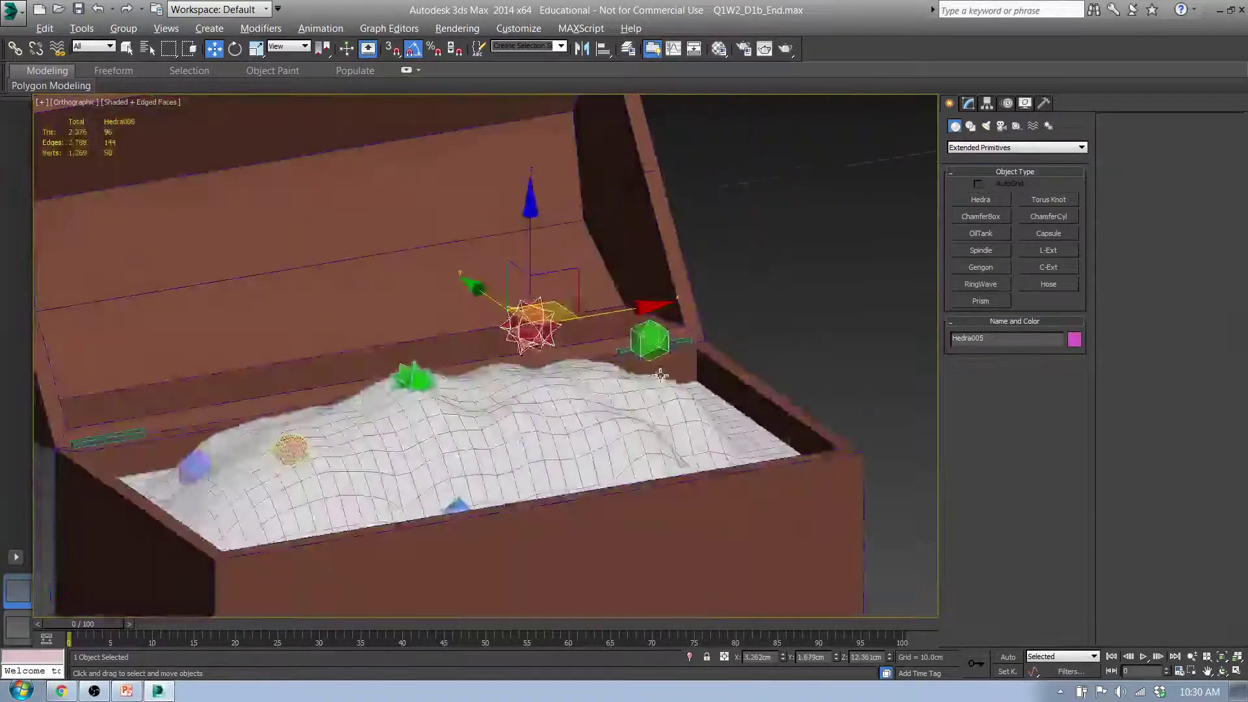
ctrl+click(651, 344)
drag(651, 343, 661, 384)
click(661, 384)
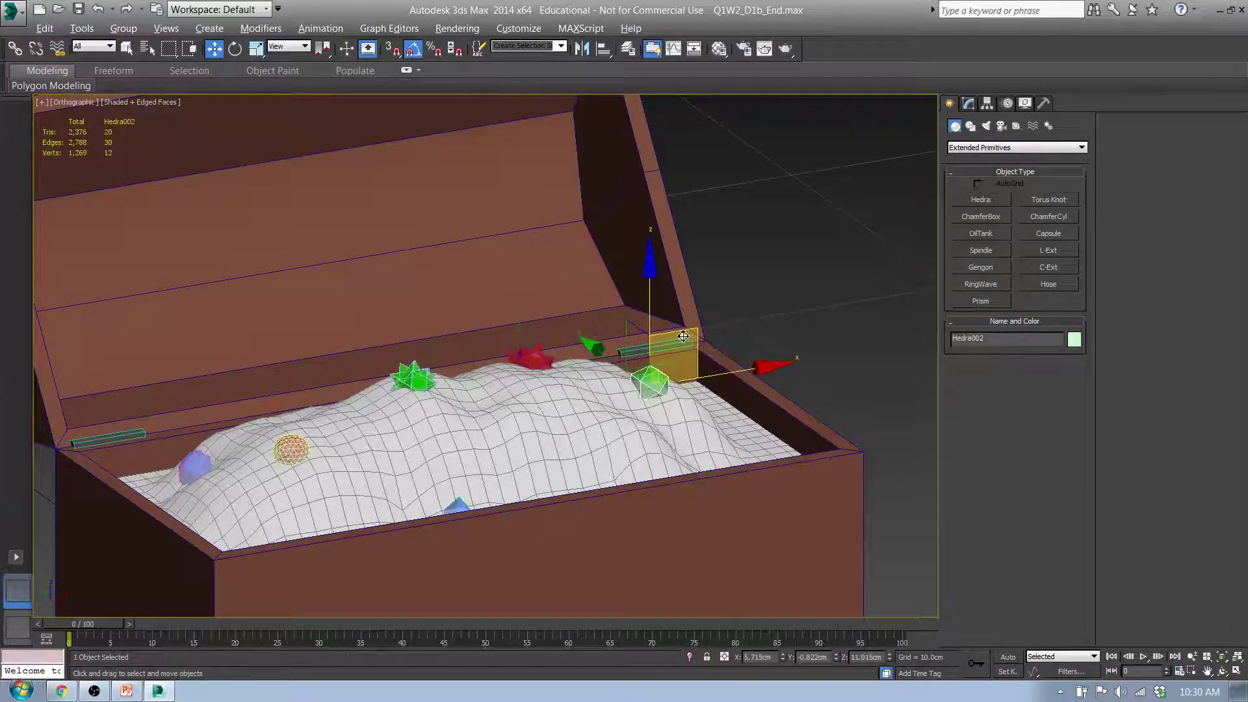
alt+middle_drag(715, 358, 689, 407)
middle_drag(531, 434, 571, 368)
Step: Unfreeze all objects so the gold shows yellow again, then clear the selection
right_click(565, 366)
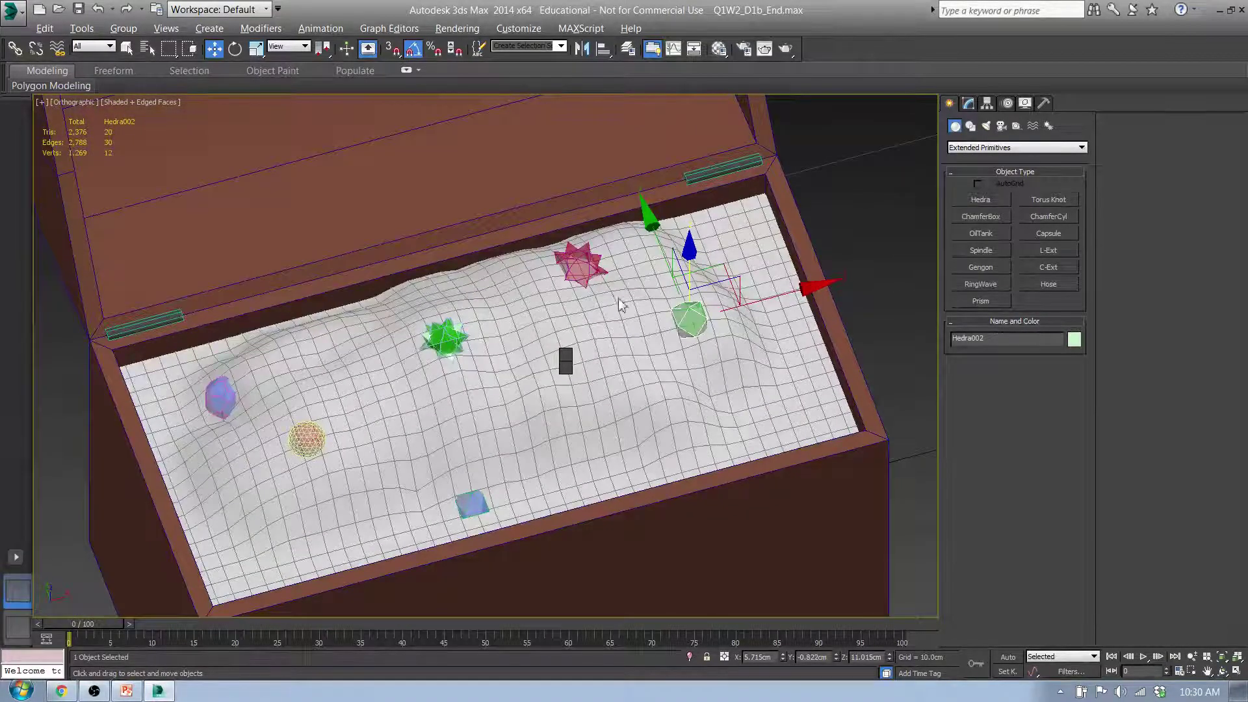
click(626, 251)
alt+middle_drag(473, 451, 487, 344)
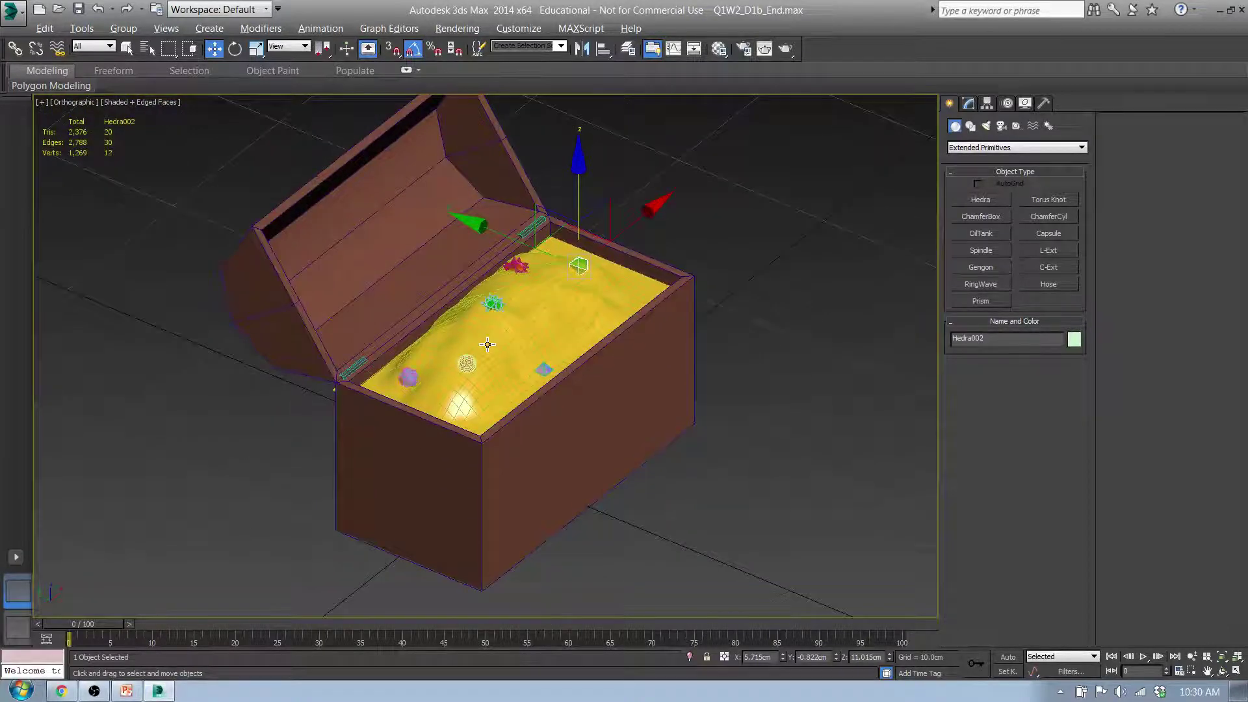
click(576, 523)
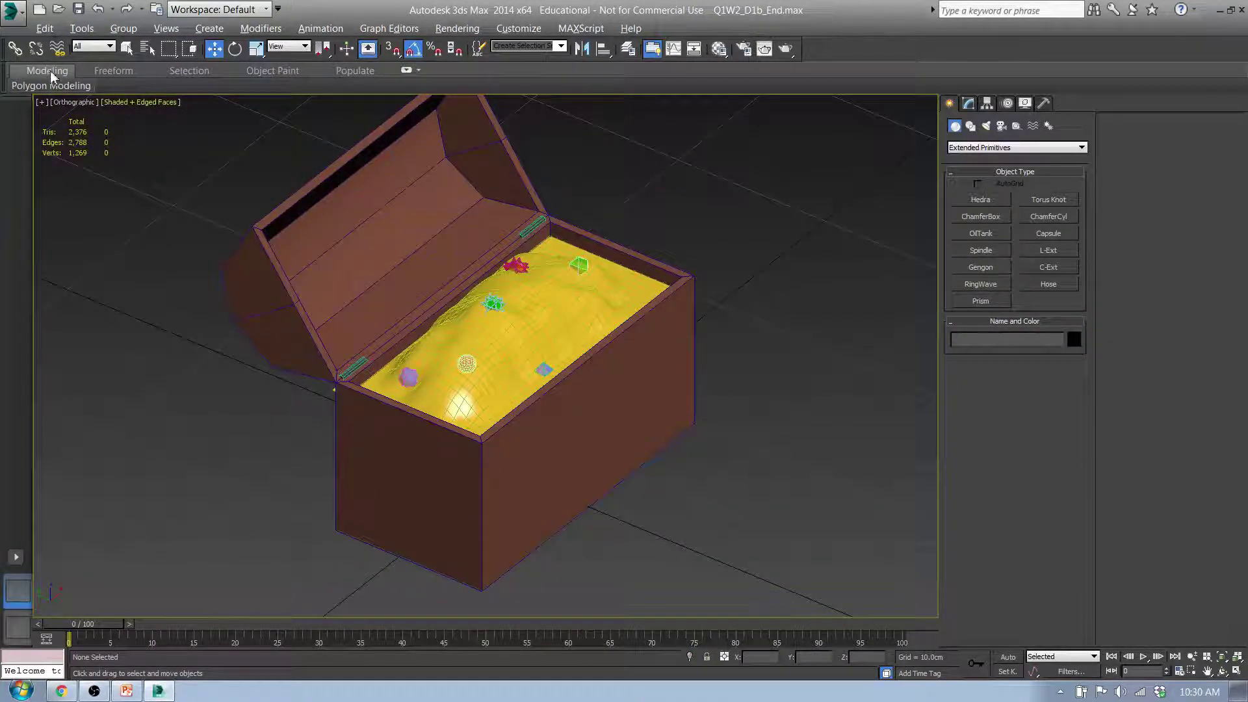
Step: Link the purple, orange, green cube and other gems to the gold pile Plane001
click(15, 48)
middle_drag(444, 388, 518, 446)
scroll(518, 447, up, 4)
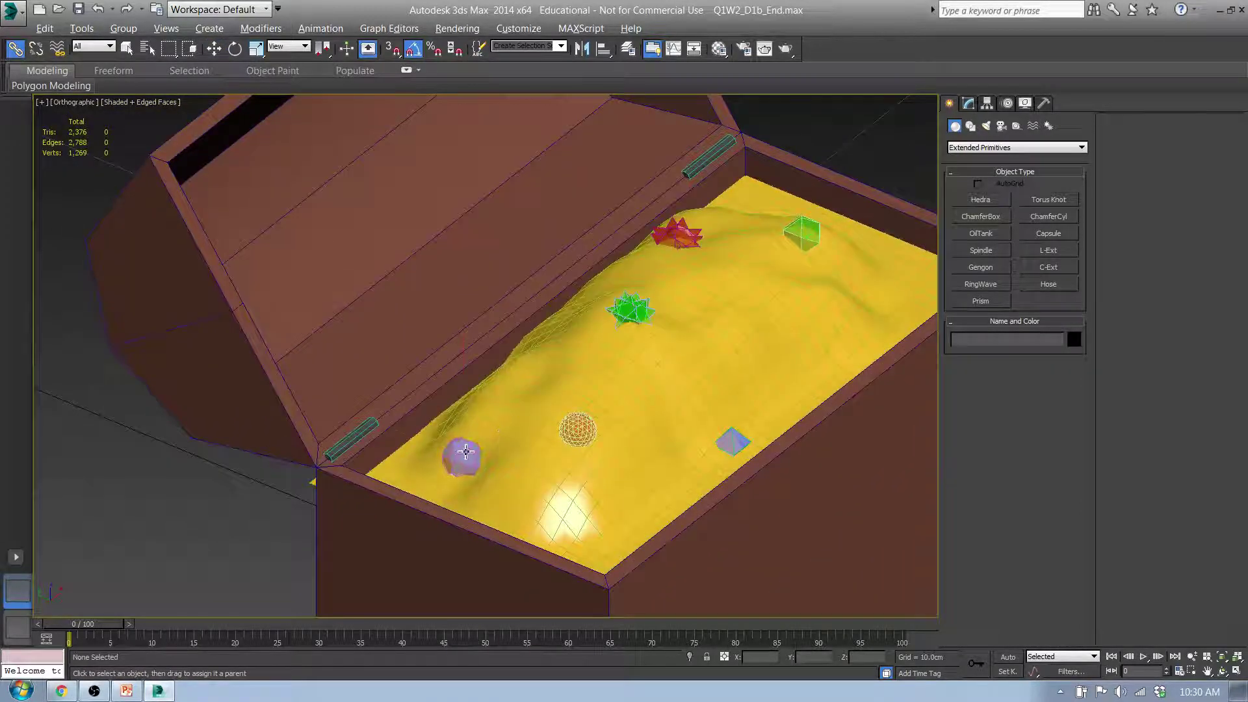
drag(462, 455, 730, 440)
drag(731, 440, 635, 306)
drag(635, 306, 681, 232)
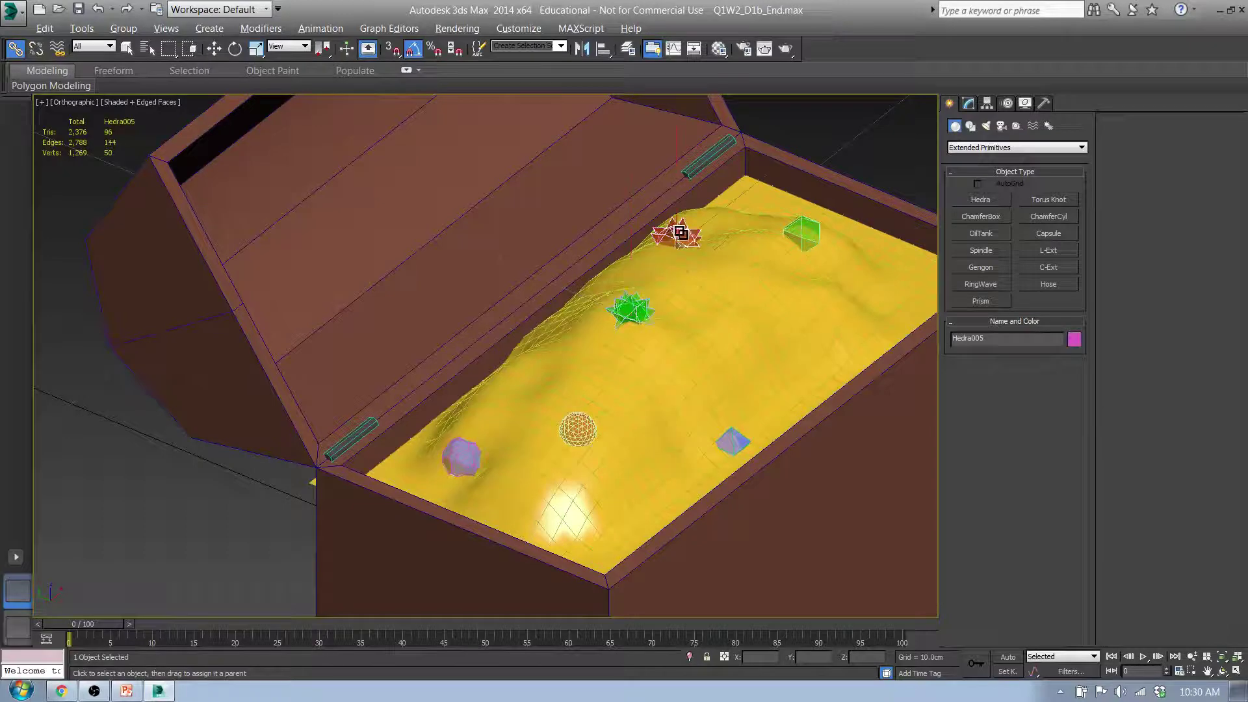
drag(810, 235, 646, 370)
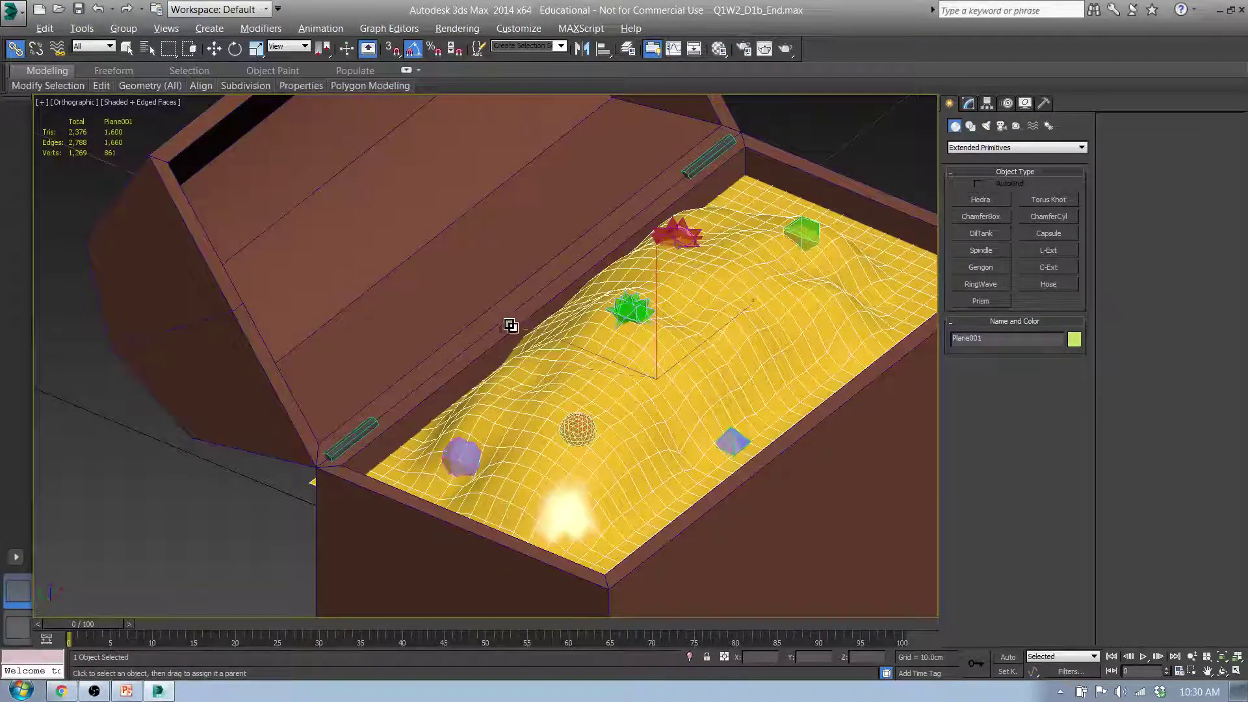
Step: Link Plane001 to the Chest box, then select the chest
drag(371, 515, 370, 515)
key(q)
middle_drag(541, 495, 413, 335)
click(484, 510)
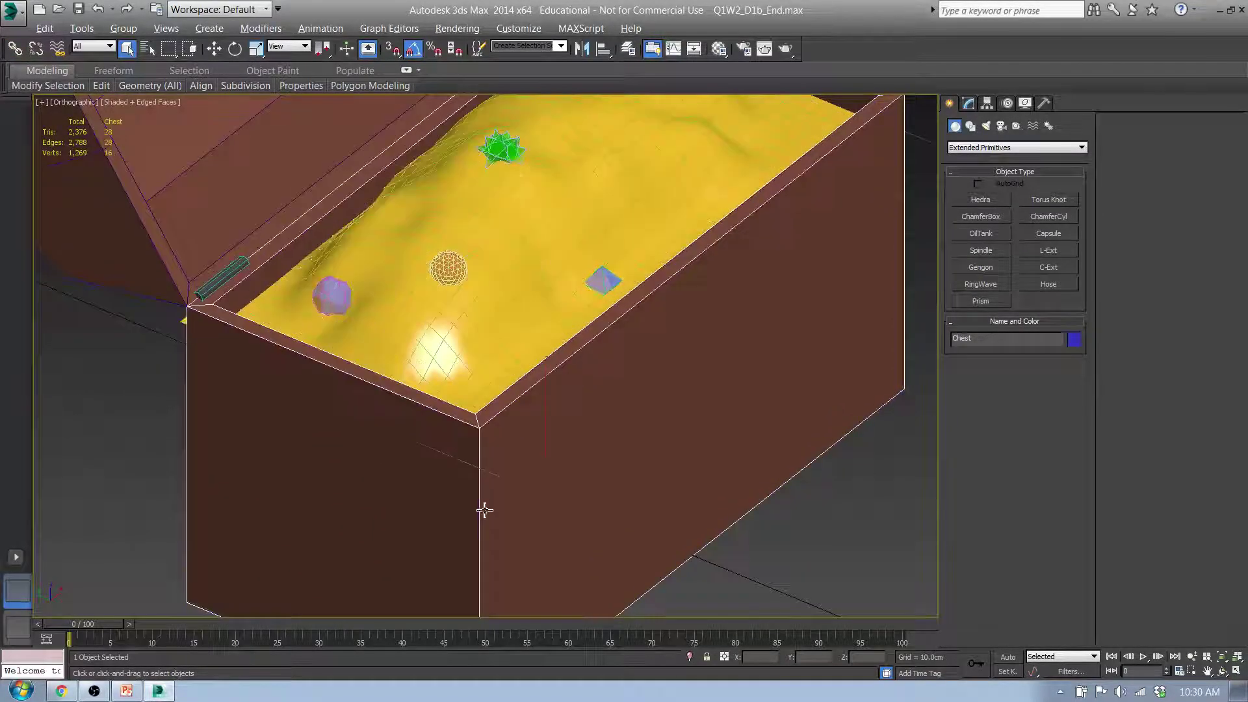
scroll(485, 510, down, 3)
Step: Move the chest to confirm its contents follow, then undo the move
key(w)
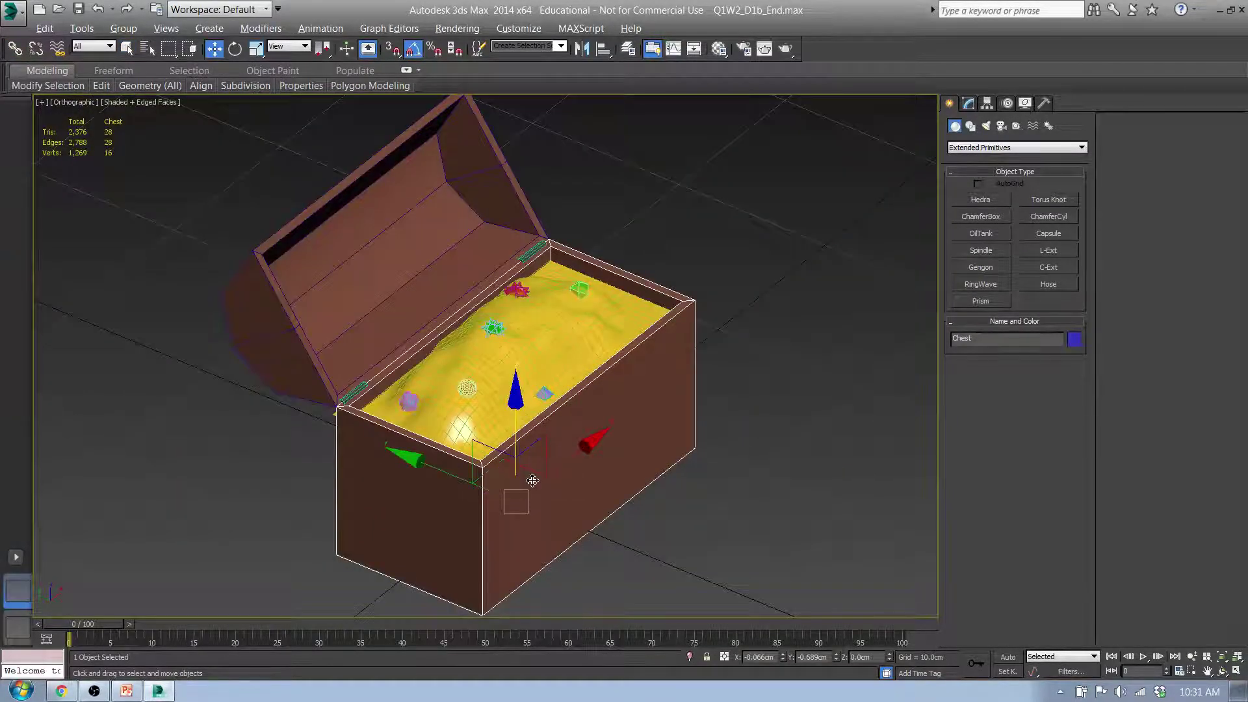
drag(538, 475, 682, 426)
key(ctrl+z)
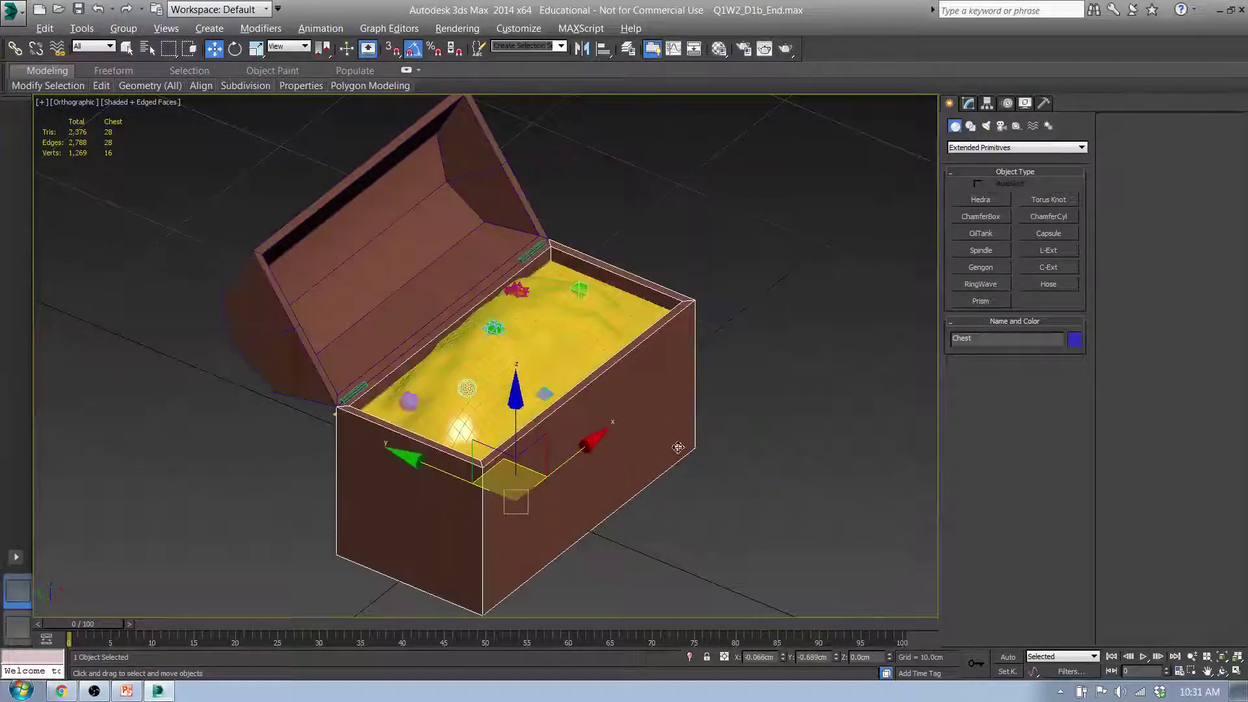
alt+middle_drag(626, 537, 591, 493)
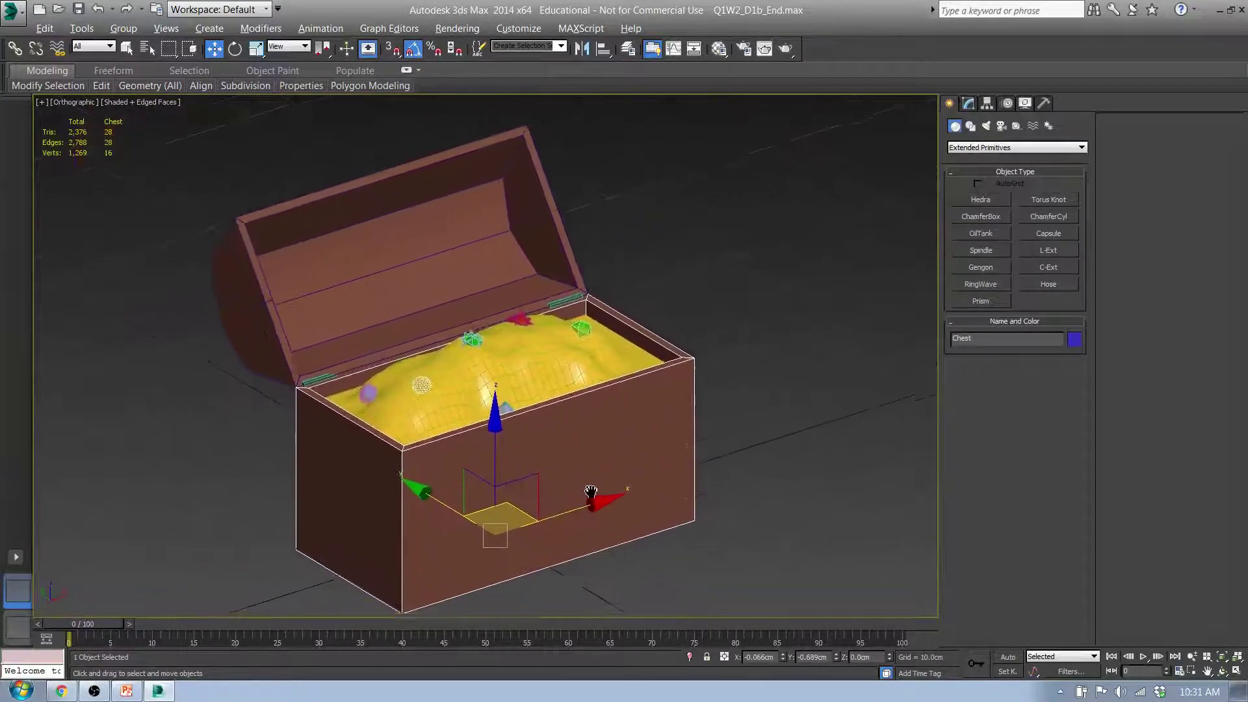
scroll(591, 492, down, 3)
scroll(563, 340, up, 3)
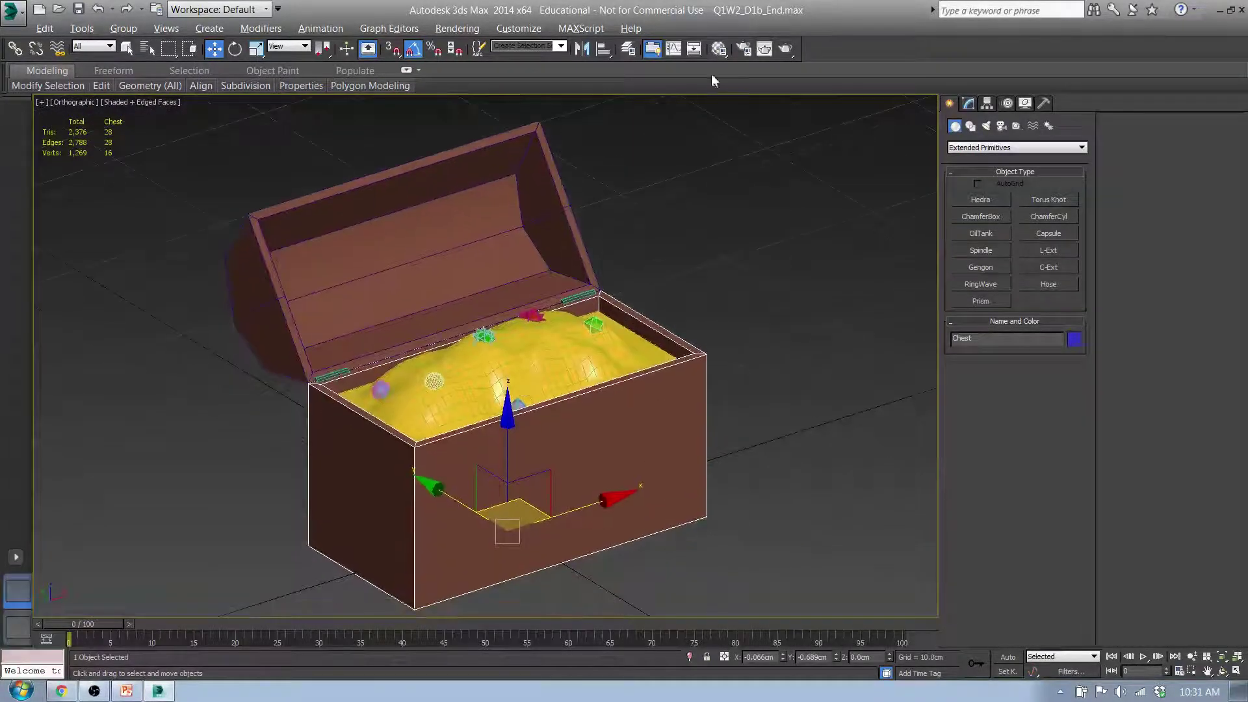
Step: Render the whole chest view and a close-up of the gold, closing each render
click(741, 48)
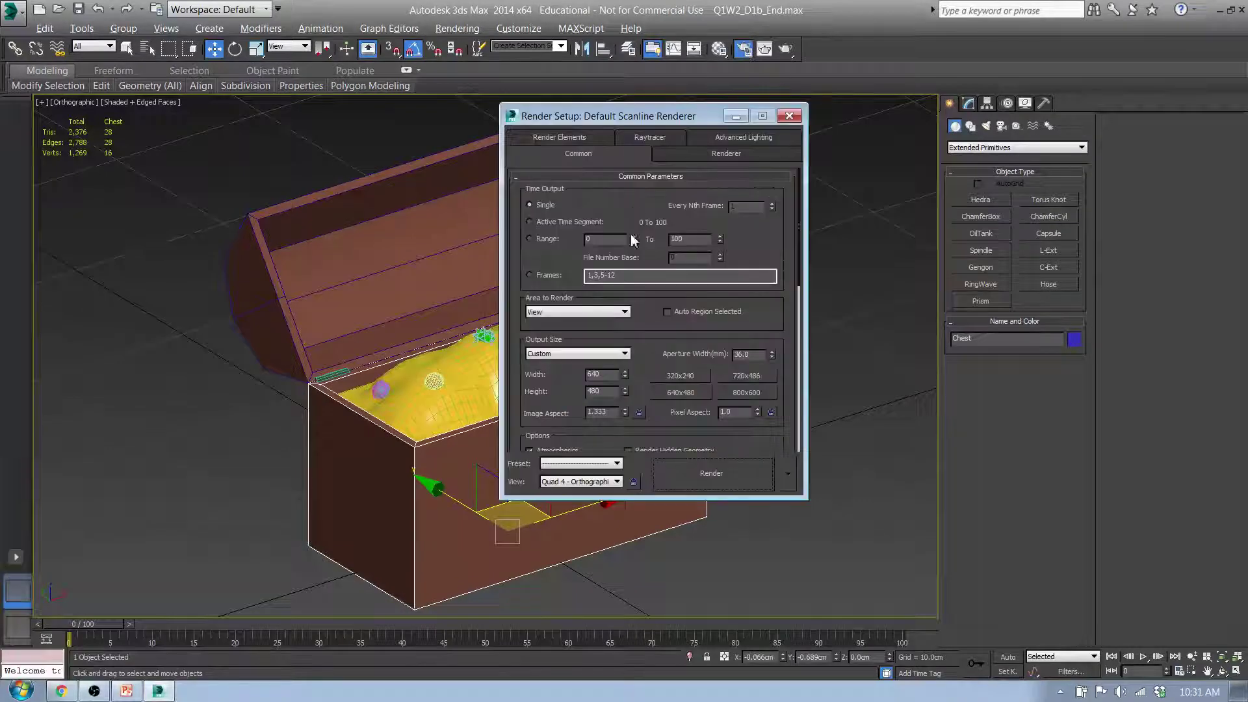
click(733, 480)
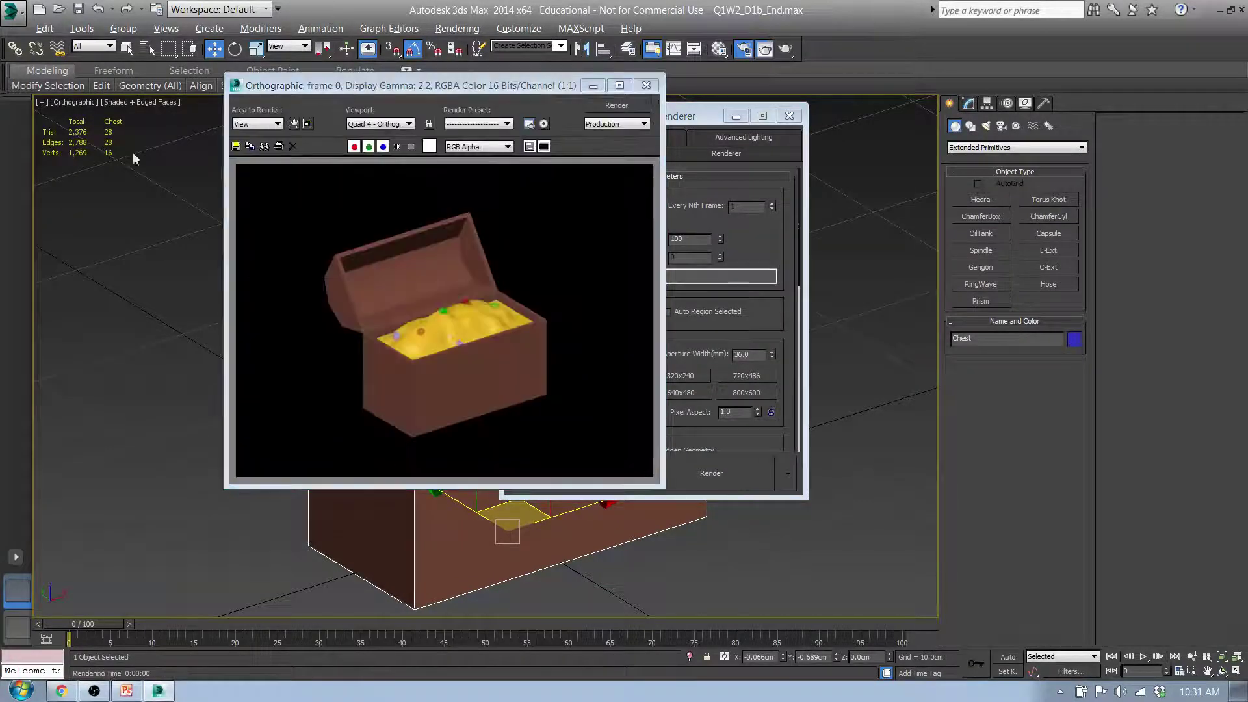
click(648, 87)
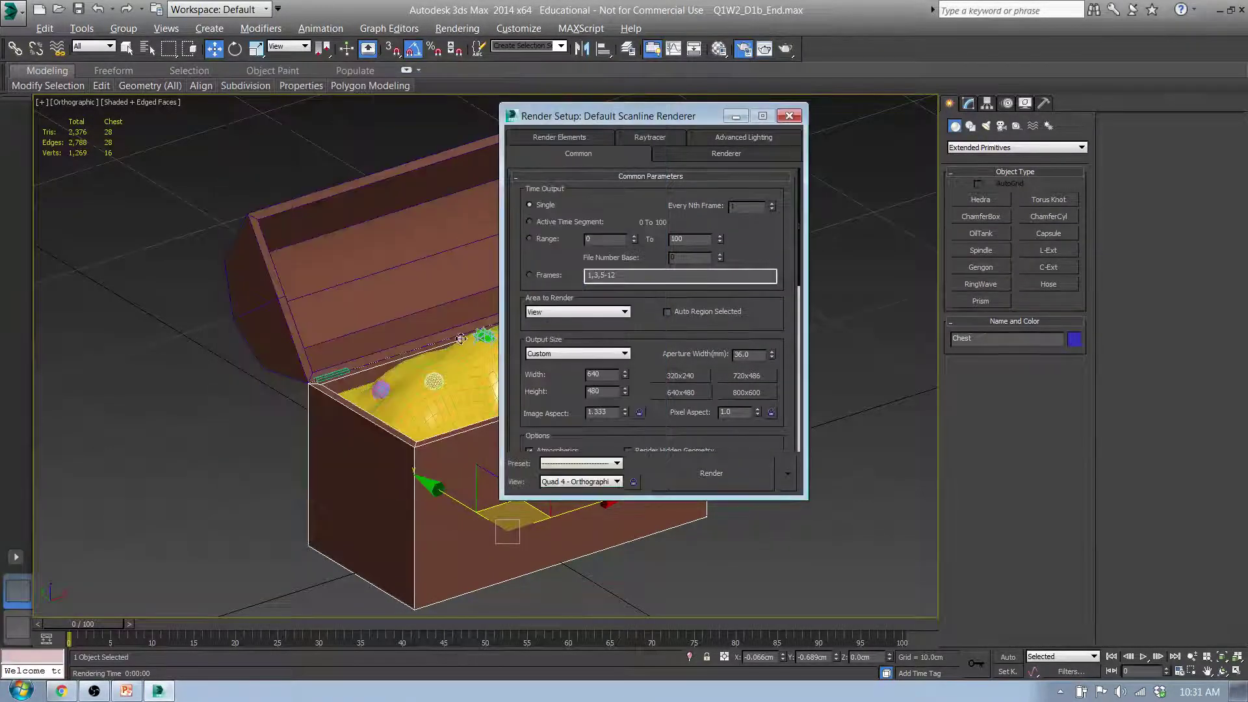
scroll(400, 307, up, 5)
click(785, 49)
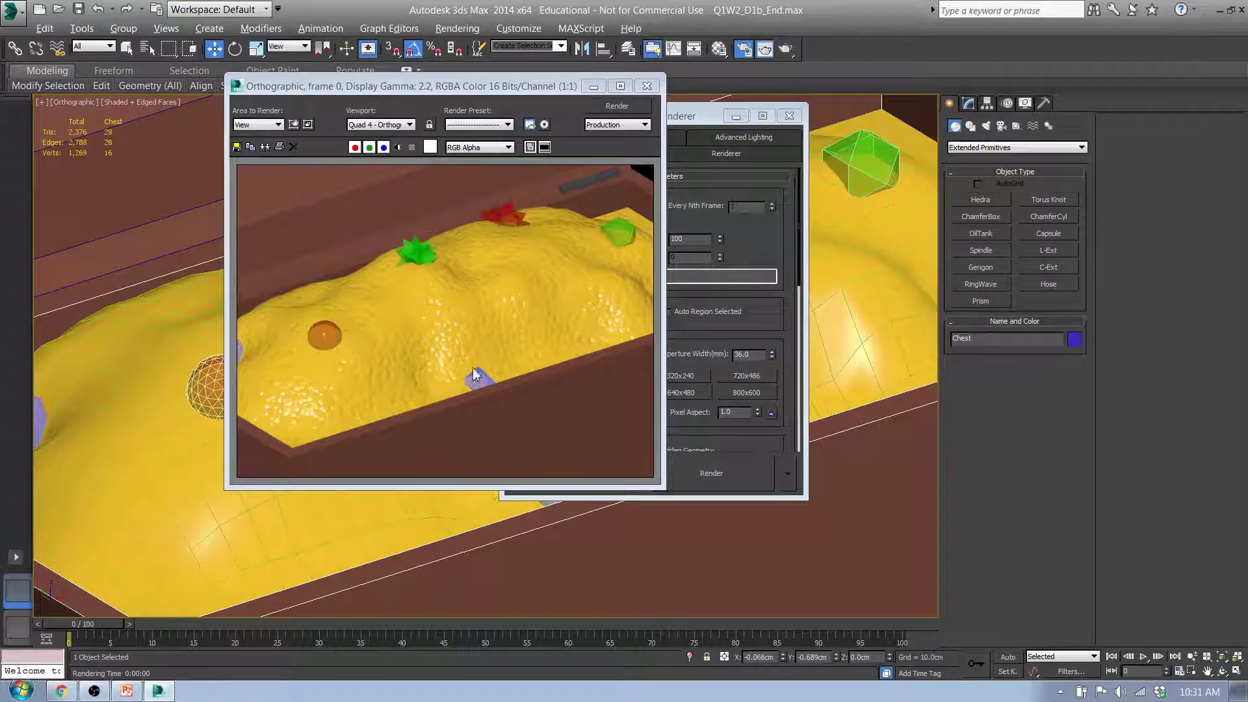
click(646, 86)
click(790, 115)
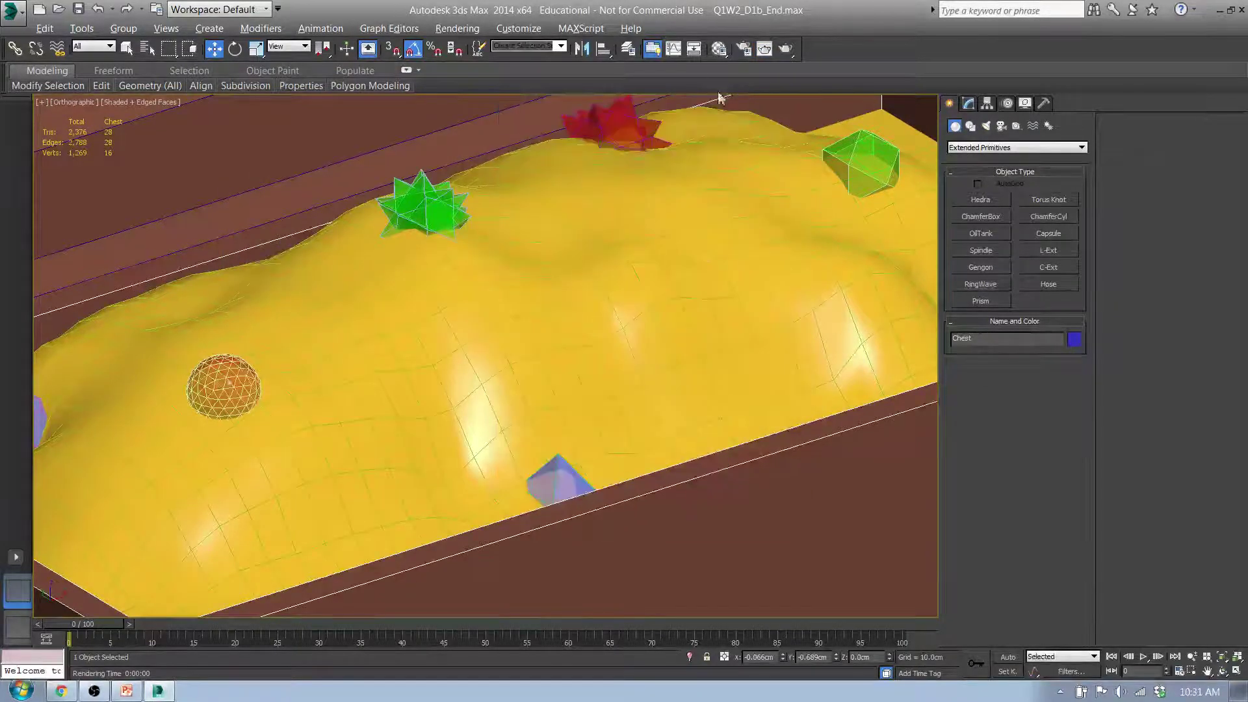
Step: In the Material Editor, set the Gold material's bump amount to 60
click(720, 50)
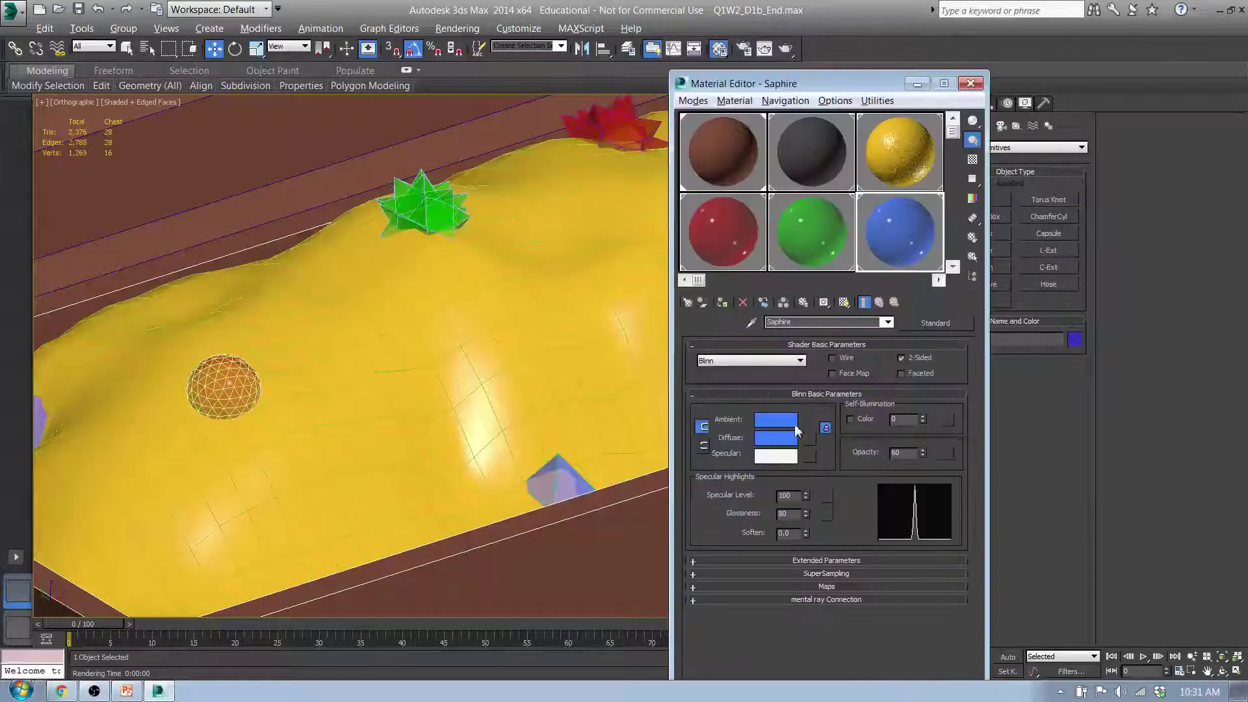
click(891, 156)
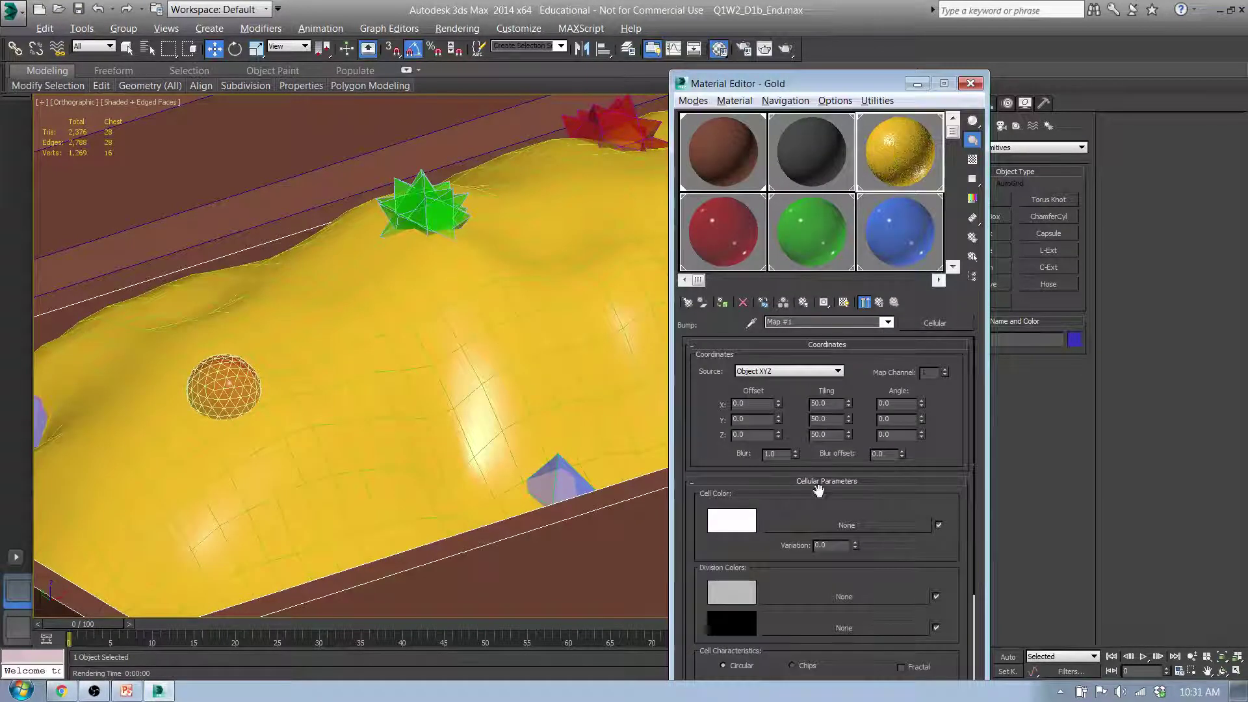
click(879, 303)
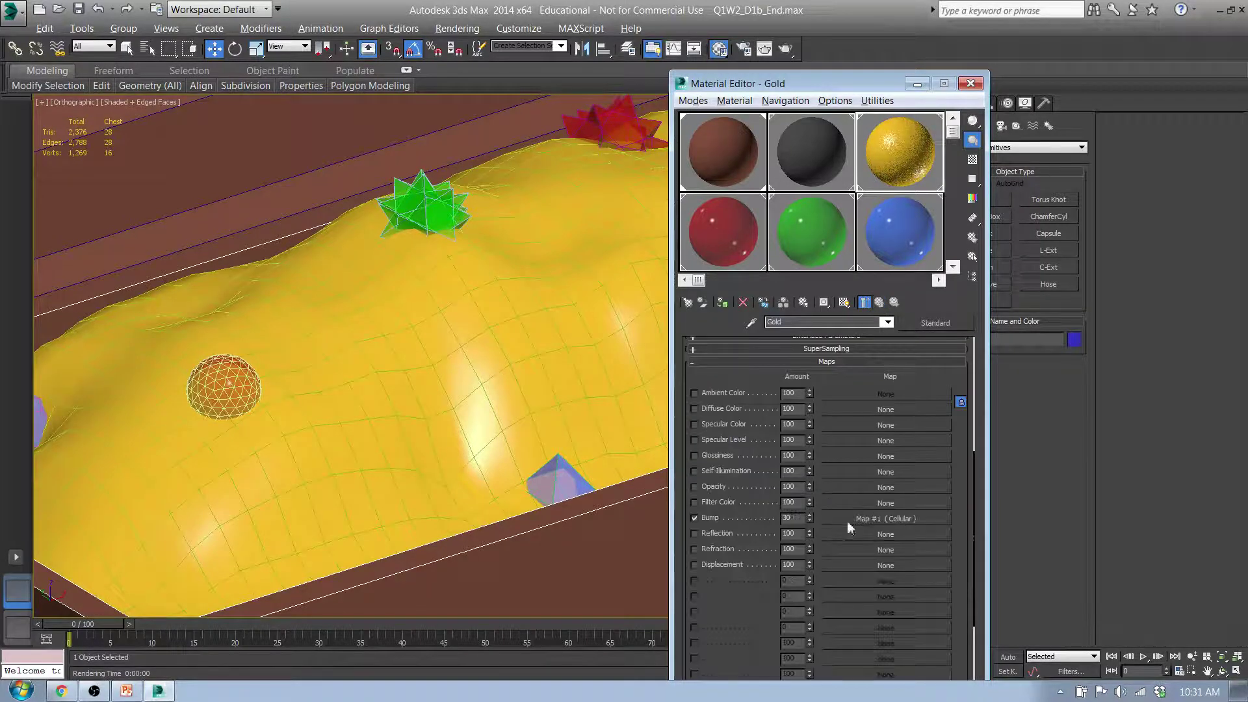
text(60)
key(Return)
click(694, 518)
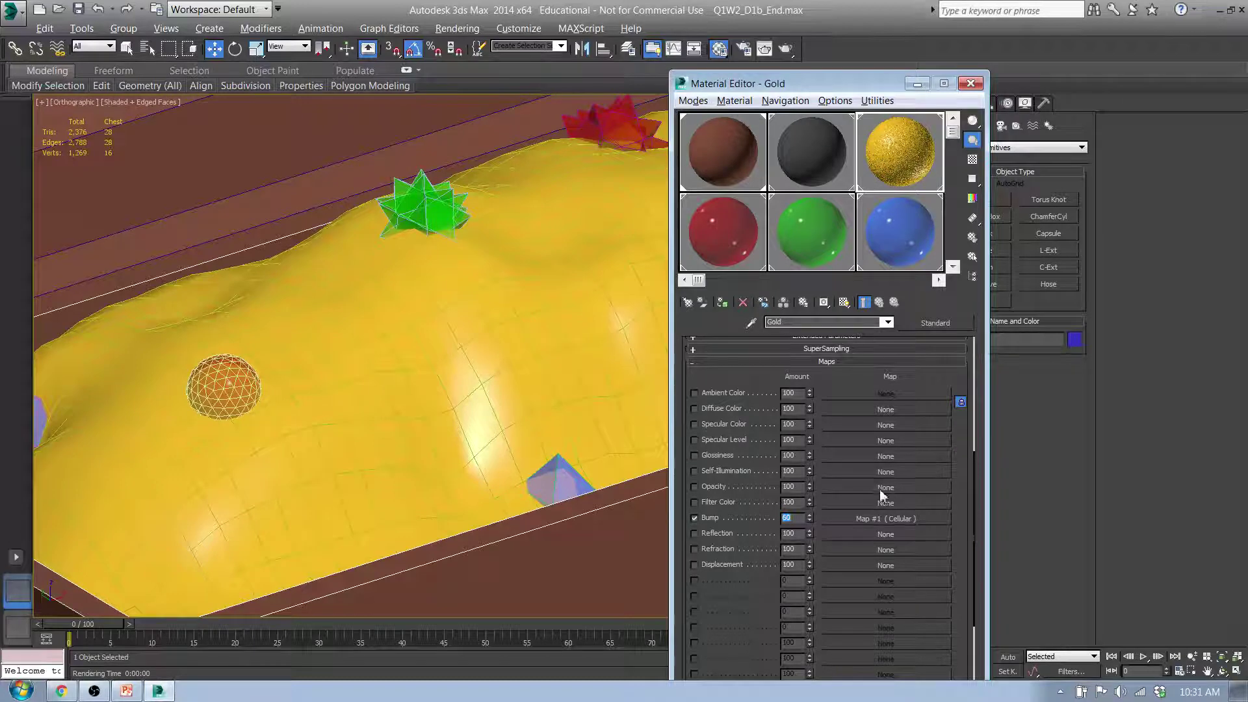
Step: Replace the Gold material's Cellular bump map with a Checker map
click(891, 518)
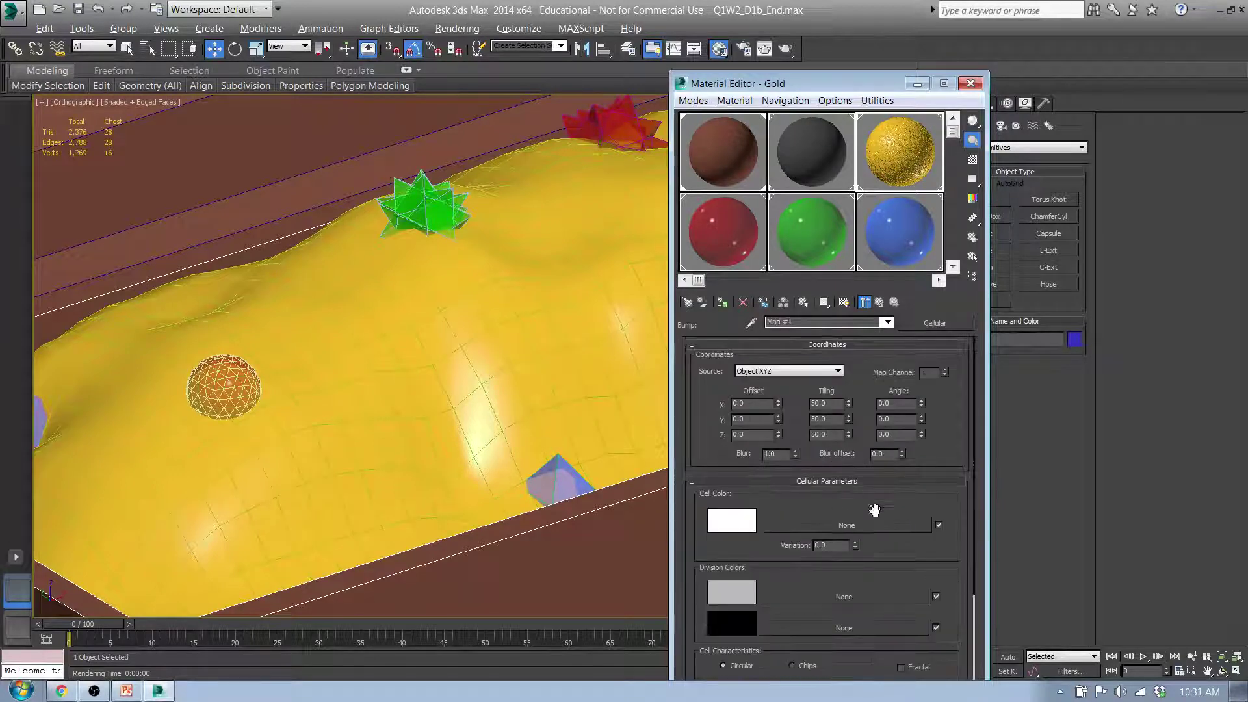
click(876, 302)
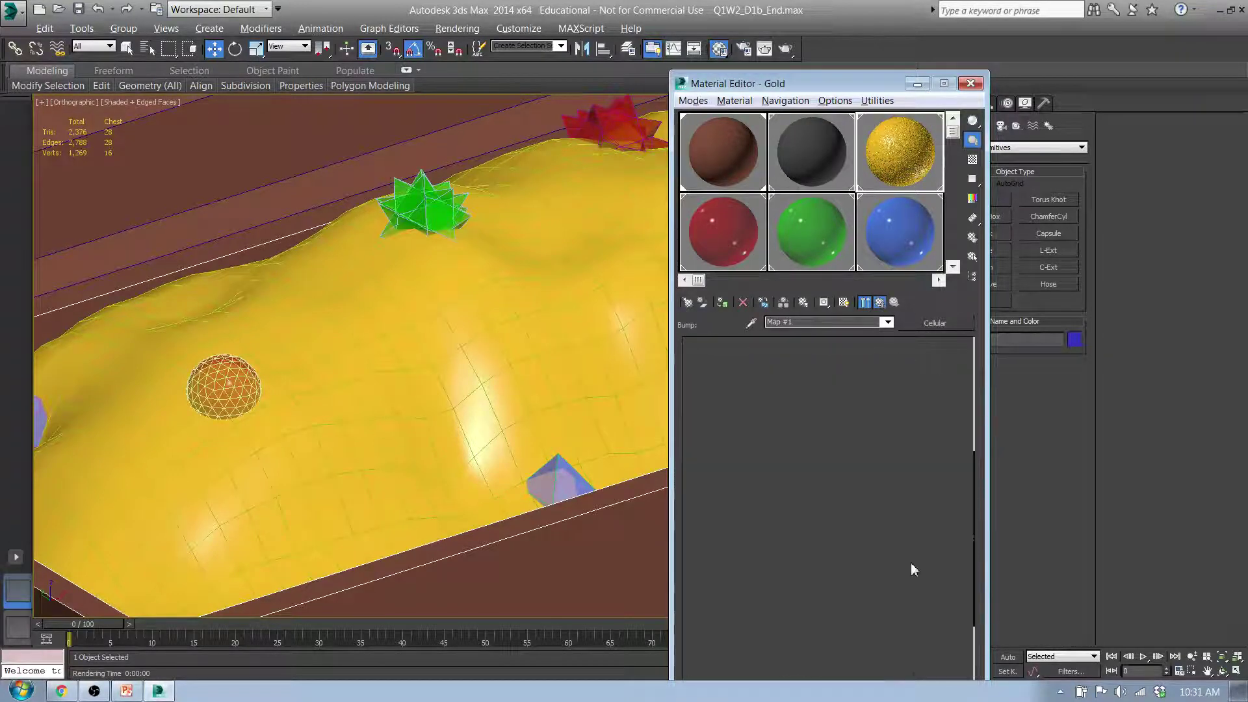
right_click(901, 522)
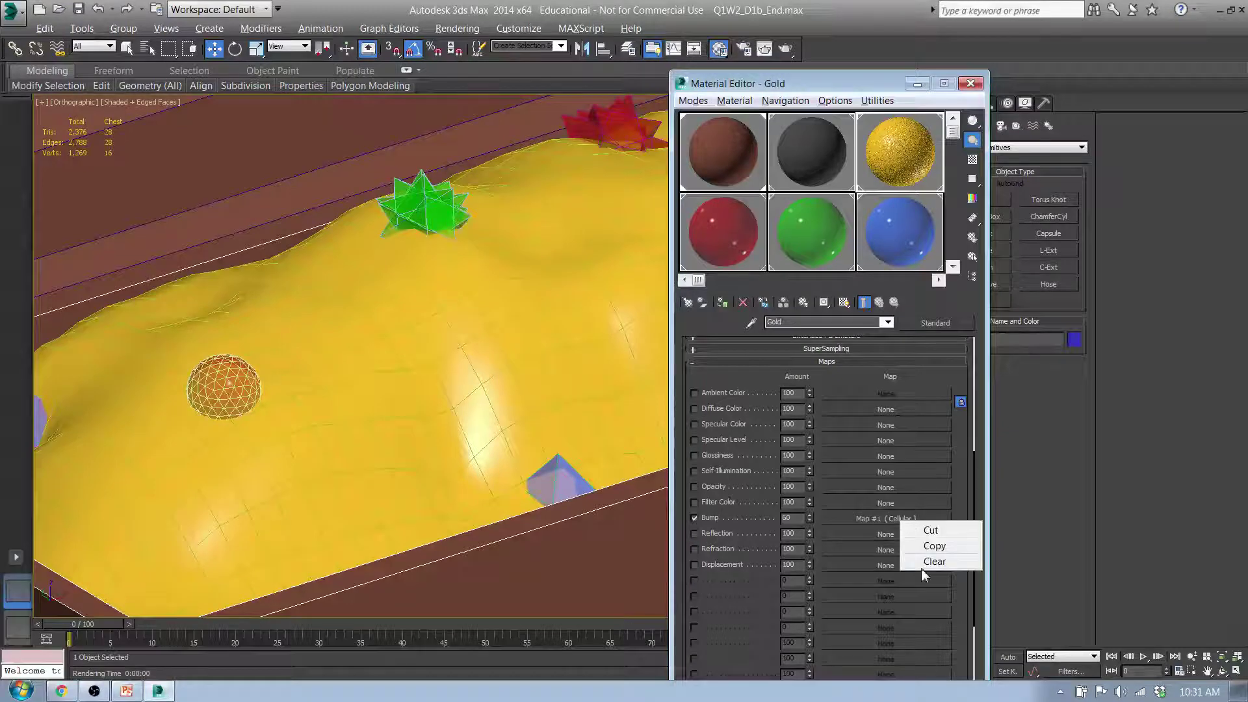
click(926, 562)
click(868, 518)
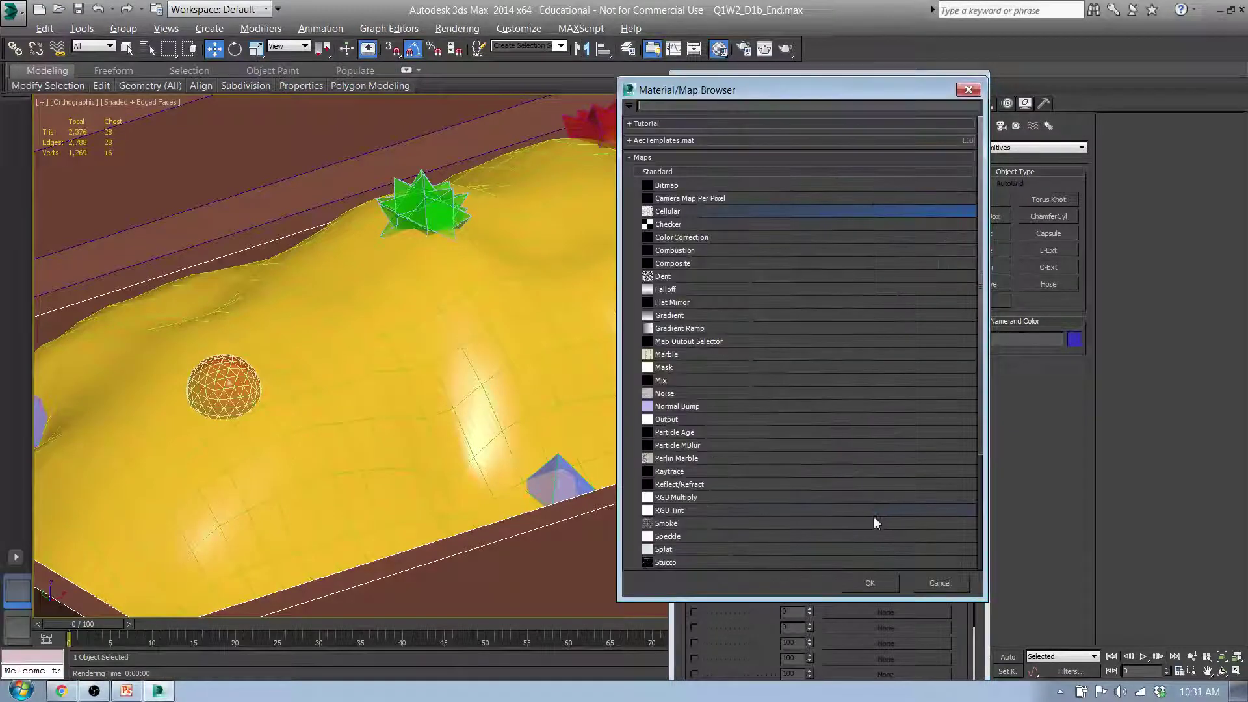
click(664, 226)
click(870, 587)
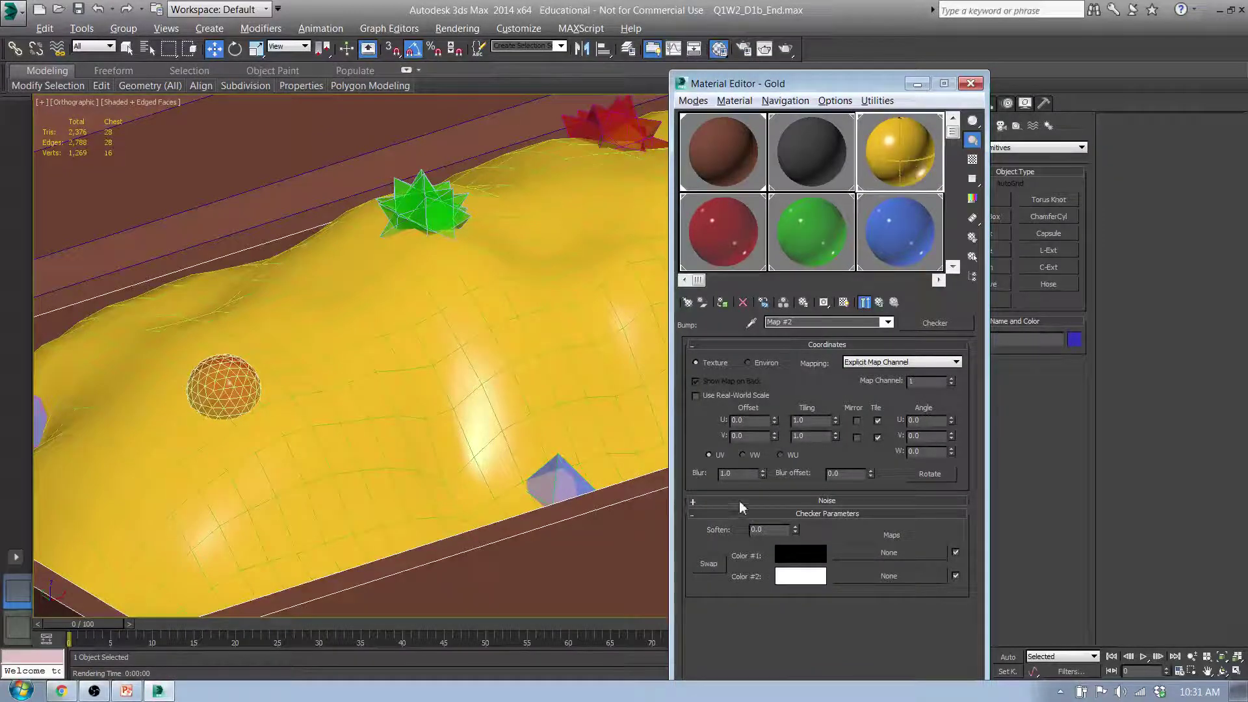
Step: Re-enter the bump strength as 60 and test-render the gold pile
click(826, 502)
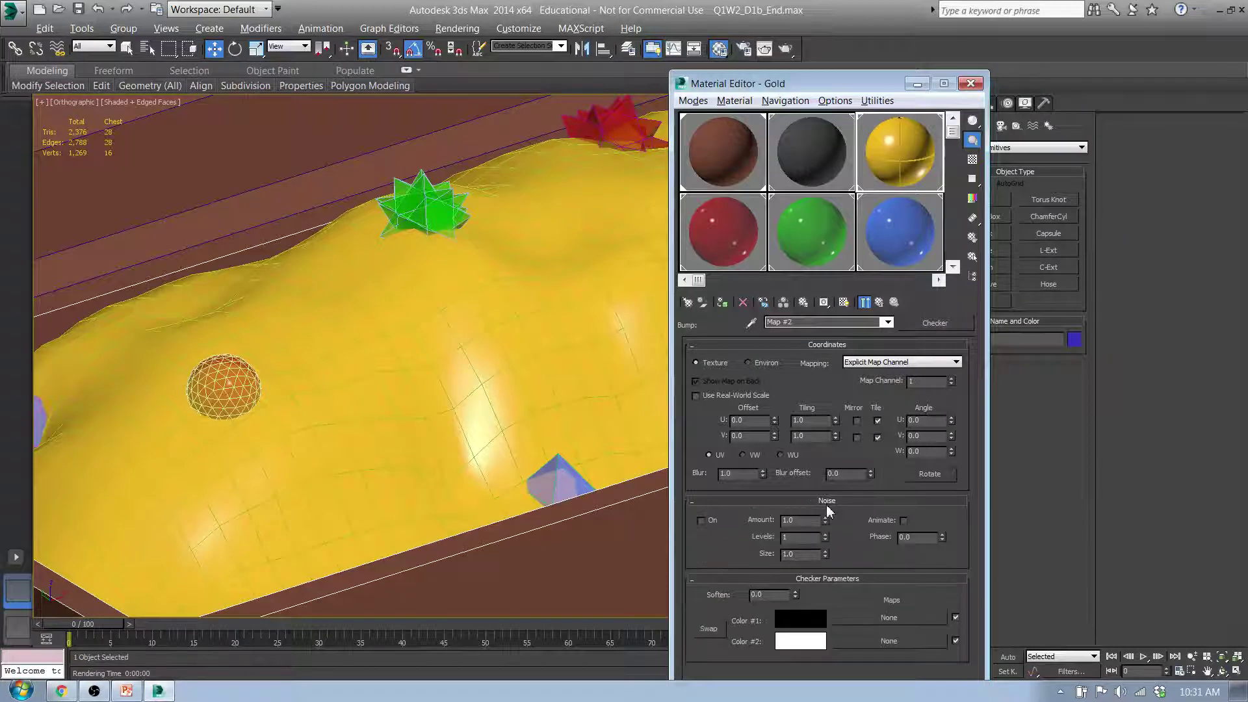
click(879, 303)
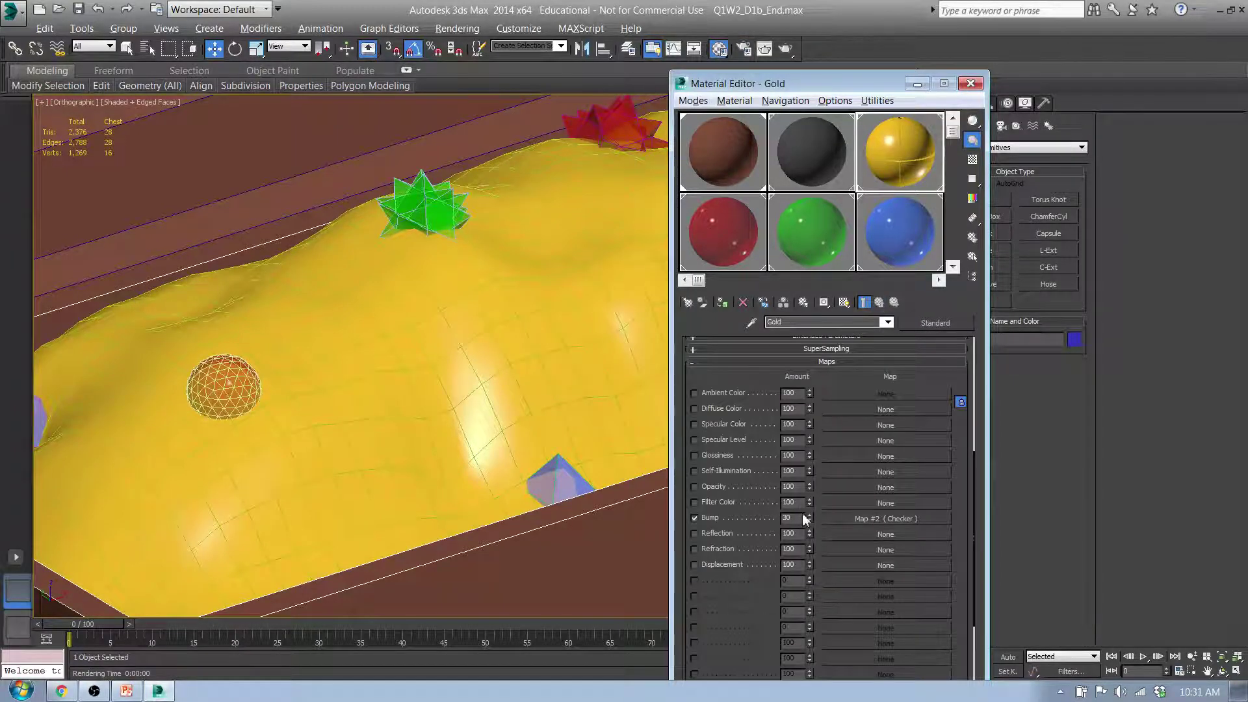
double_click(787, 518)
text(60)
click(766, 49)
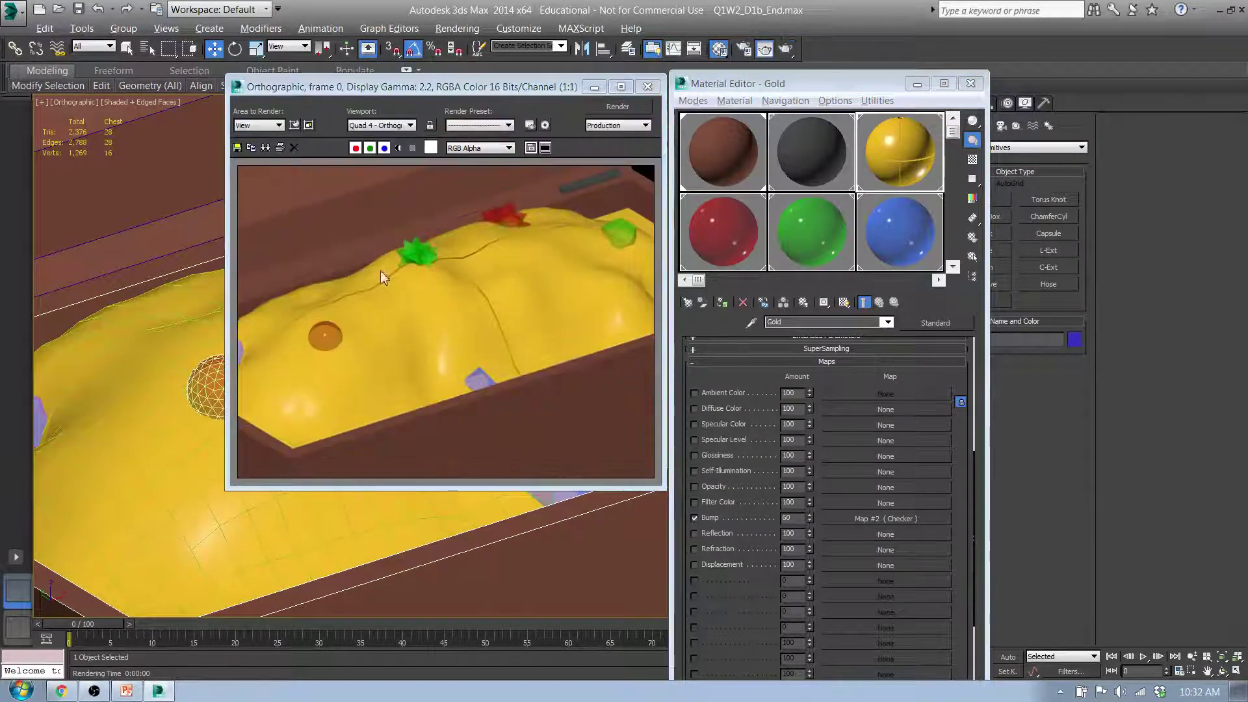
click(647, 86)
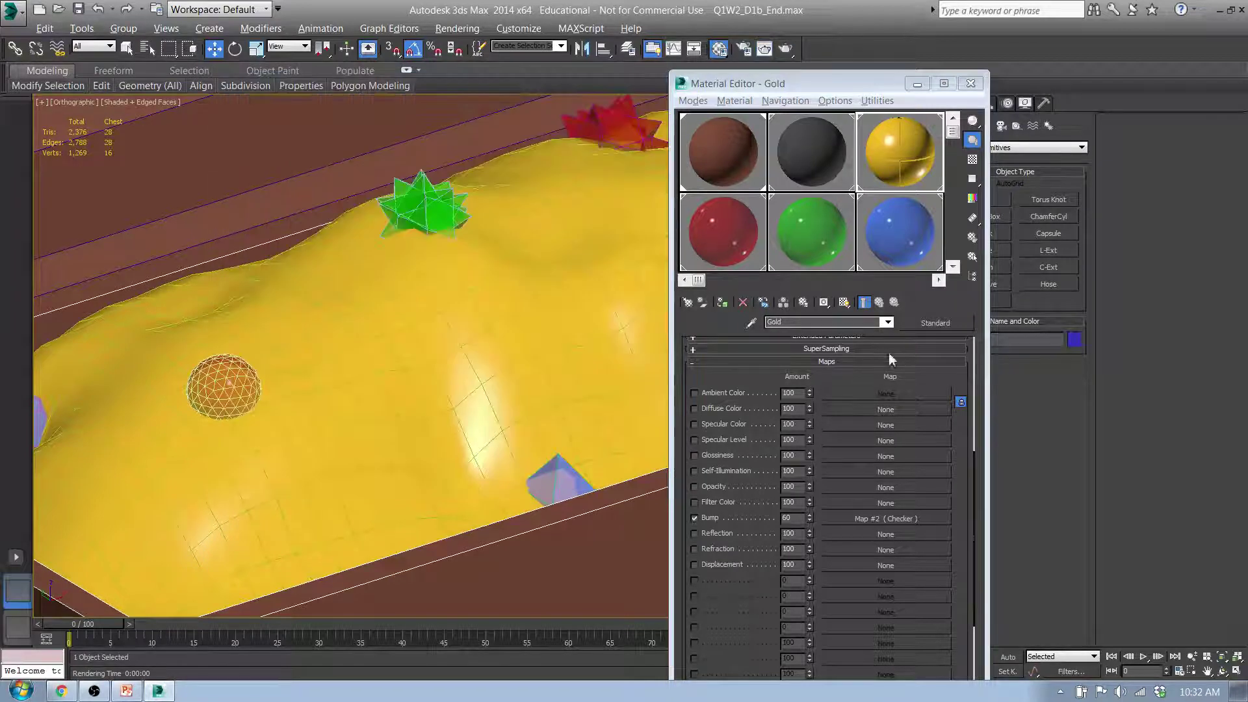
Step: Set the Checker bump map's U and V tiling to 20 each
click(909, 517)
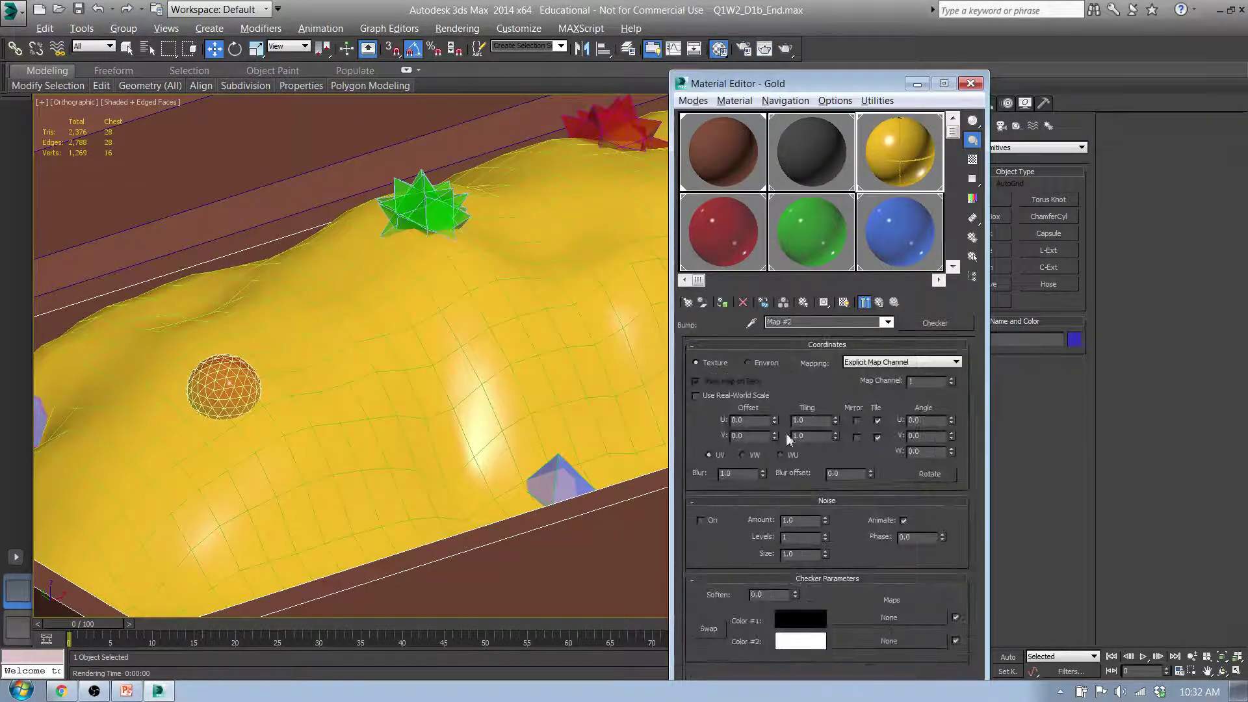
click(822, 422)
click(798, 420)
text(20)
key(Tab)
text(20)
key(Return)
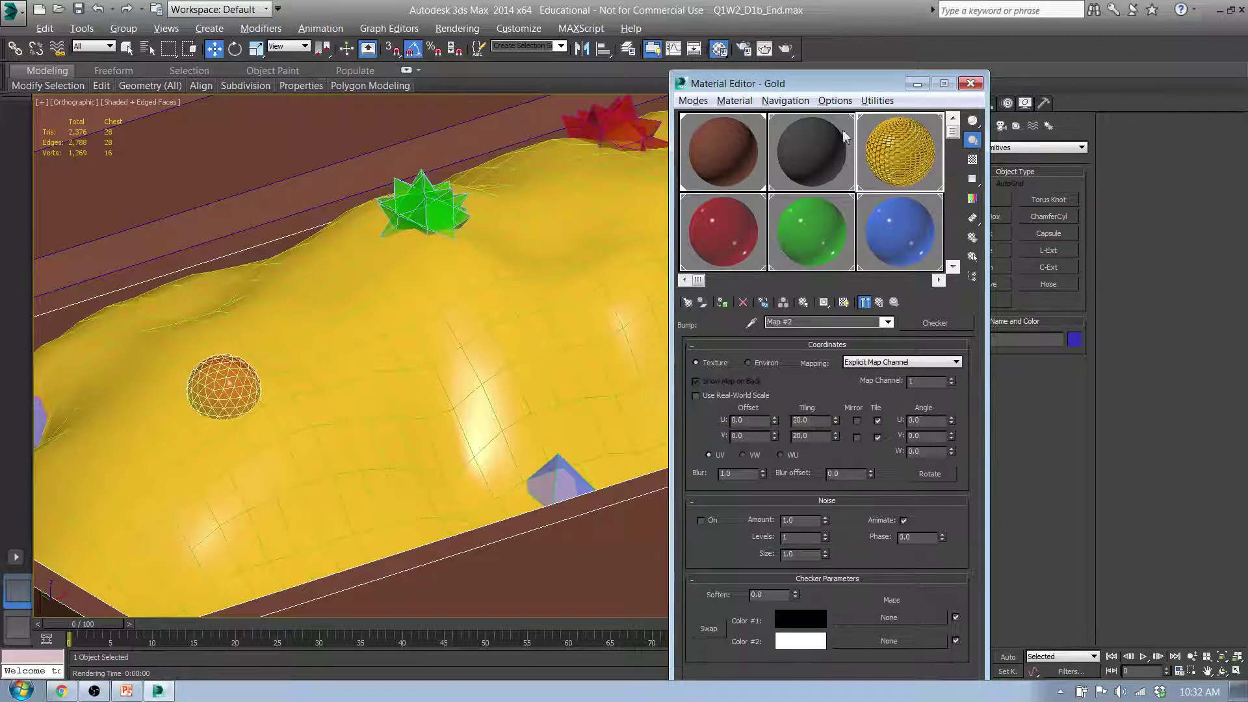
click(879, 303)
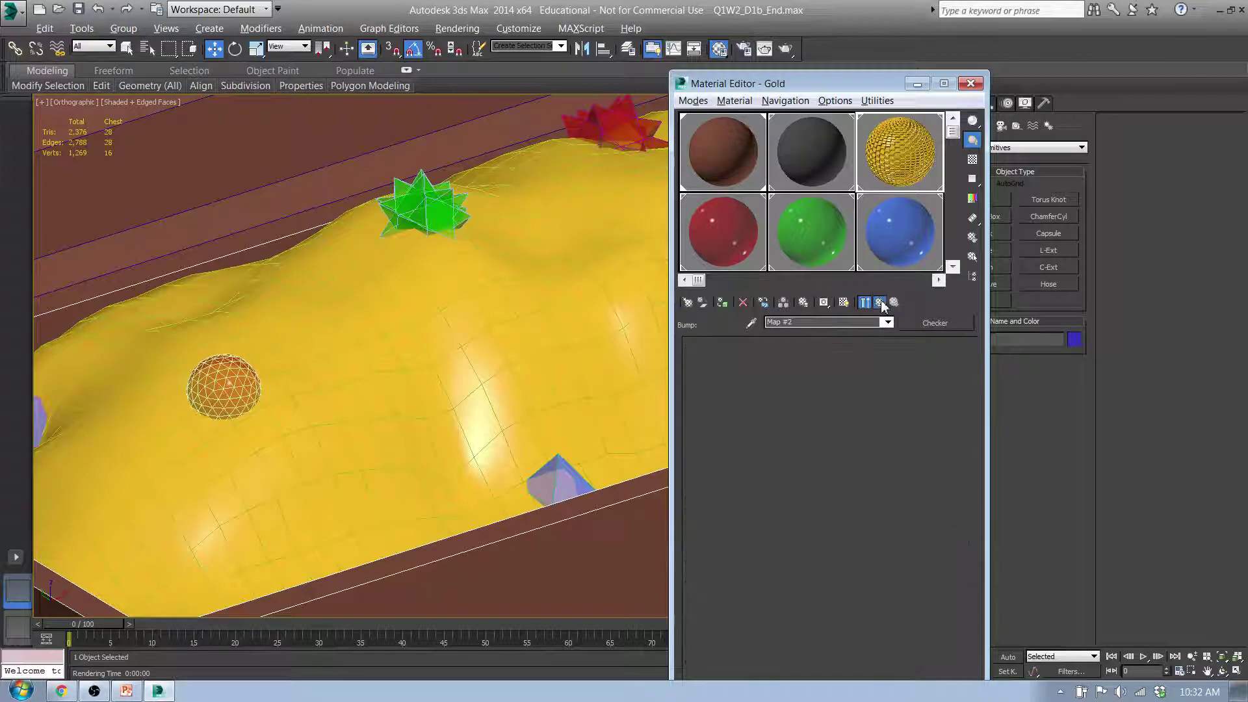
click(746, 50)
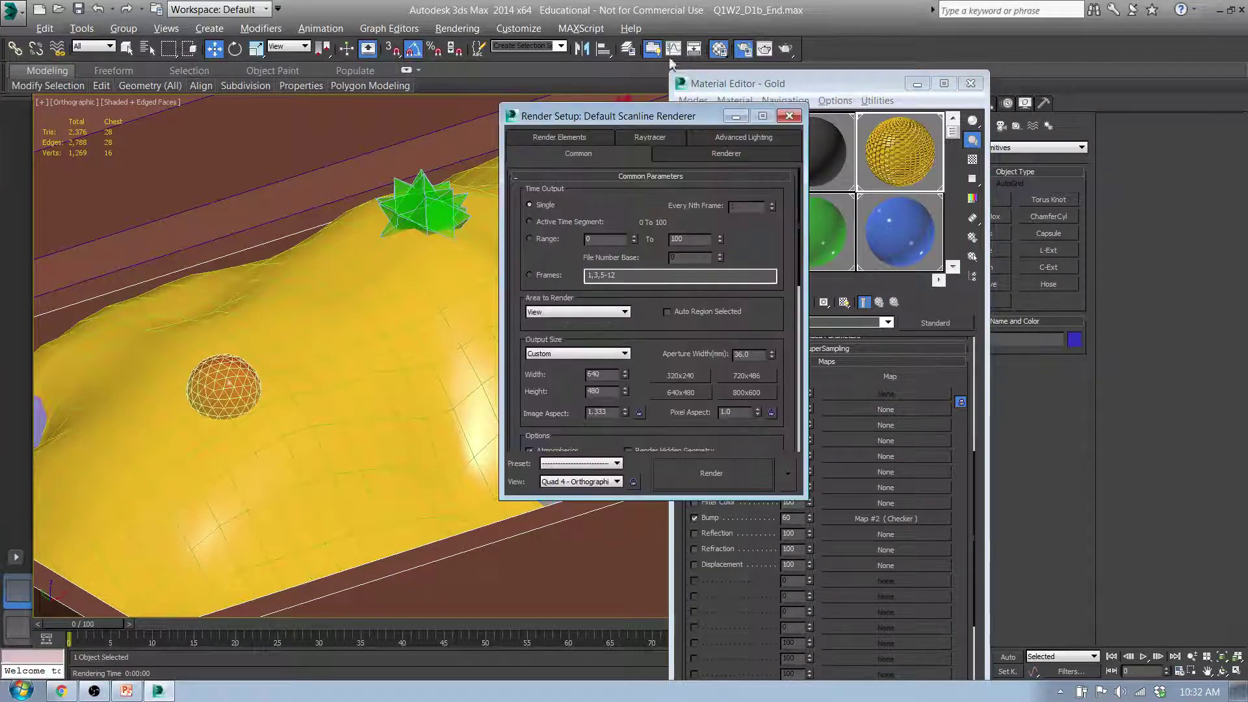
Step: Render the current view, then close the render, Render Setup and Material Editor
click(723, 480)
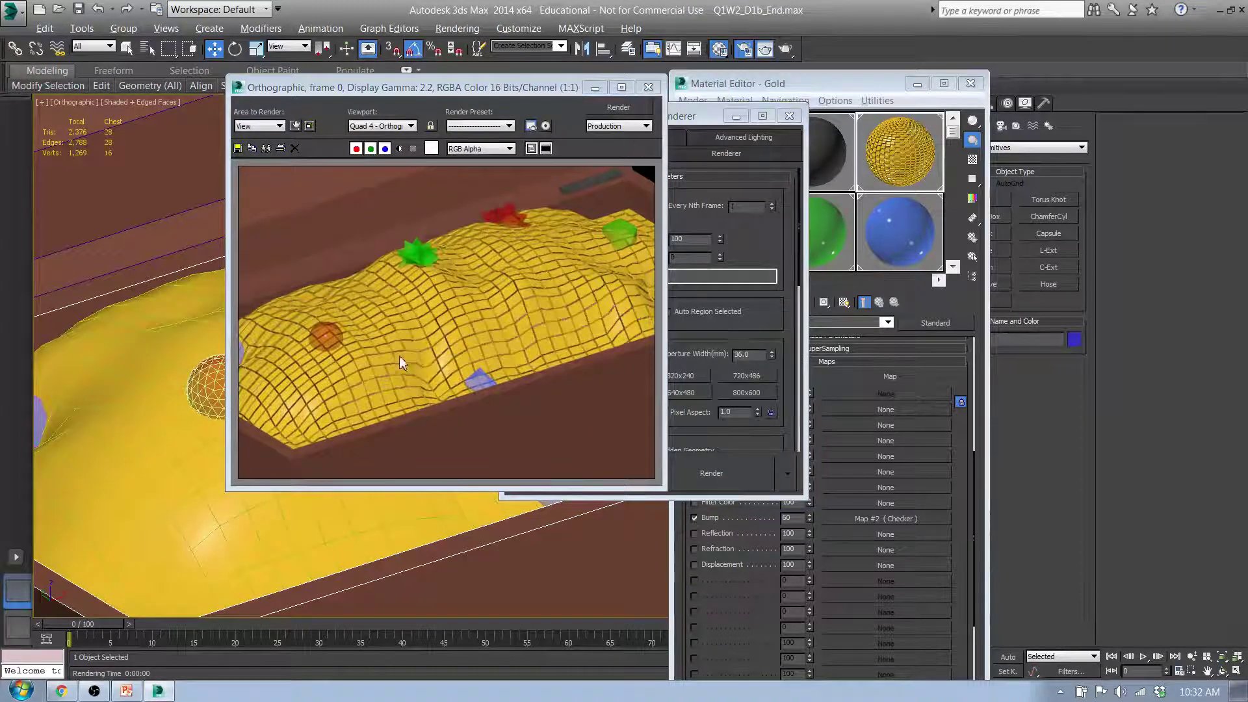
click(648, 87)
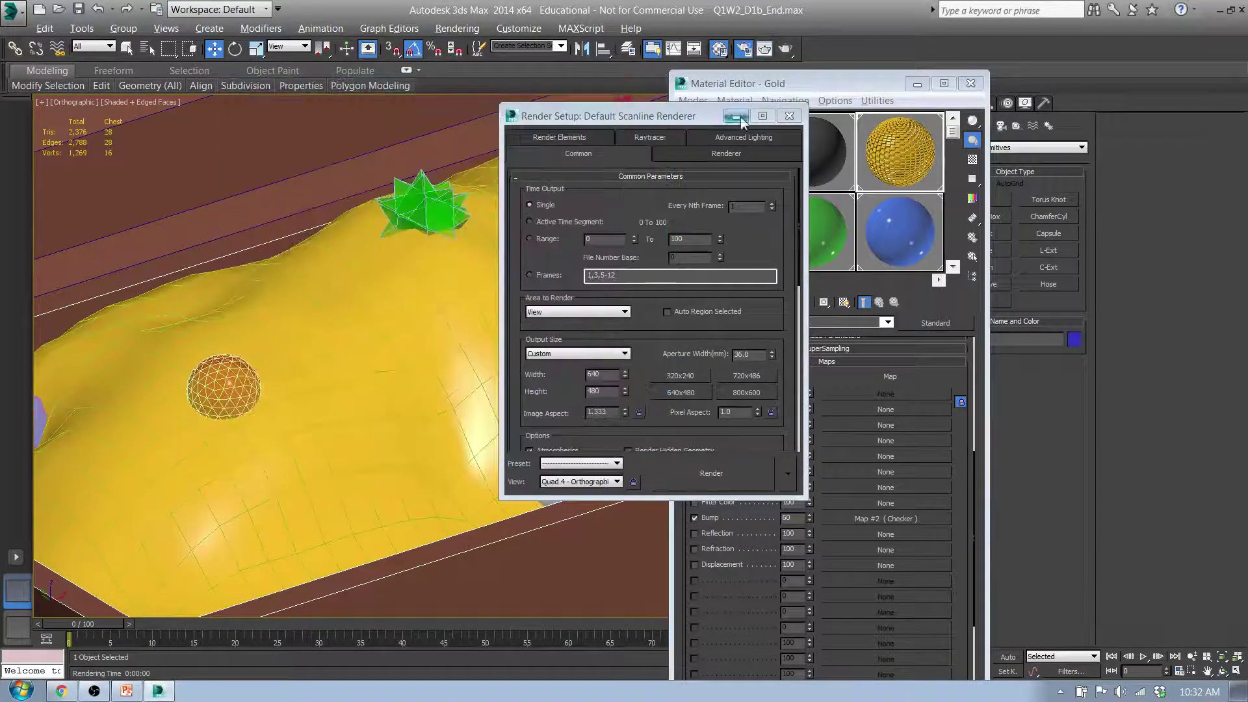
click(789, 115)
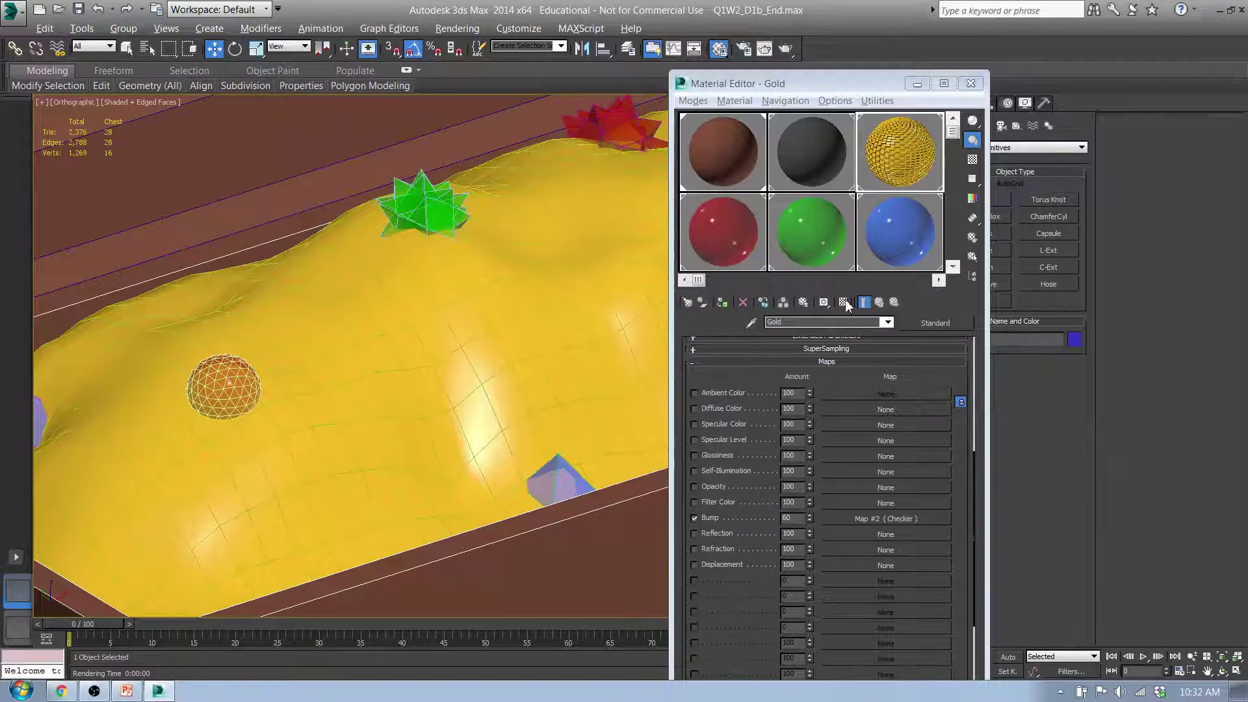
click(971, 83)
Step: Frame the whole chest inside the Safe Frame and render the final image
scroll(565, 294, down, 5)
scroll(617, 287, down, 3)
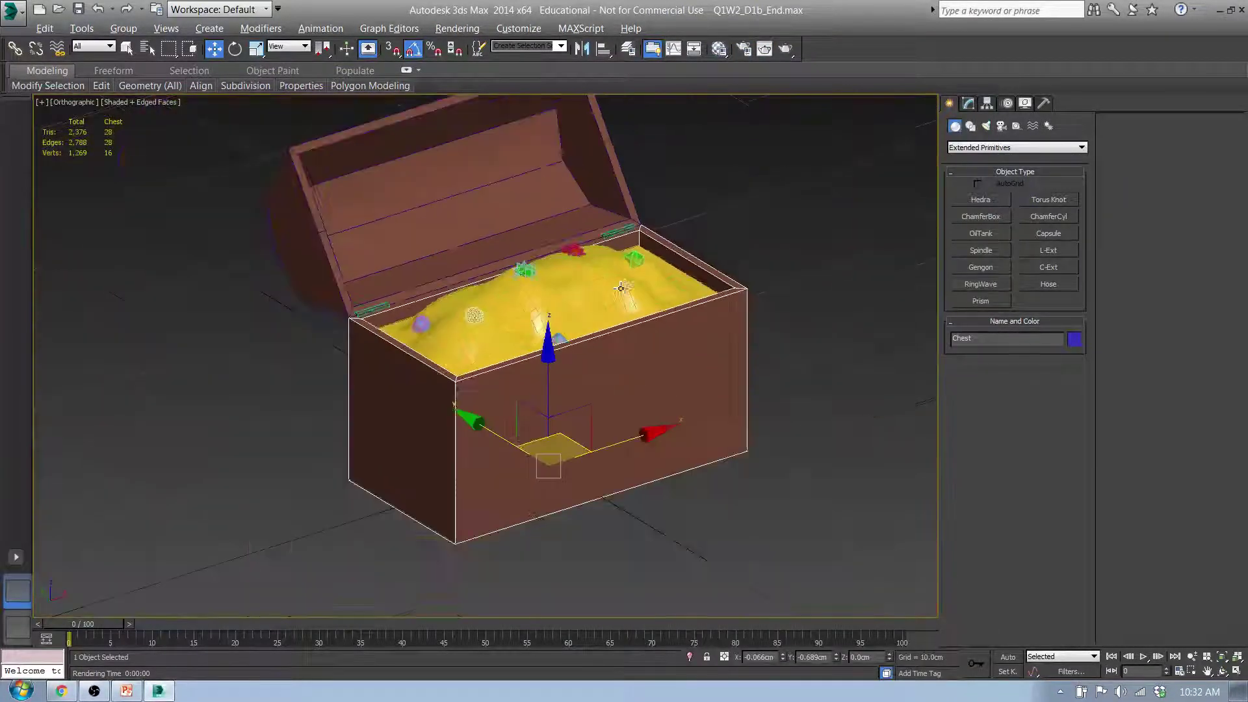
alt+middle_drag(621, 287, 662, 304)
alt+middle_drag(619, 354, 613, 339)
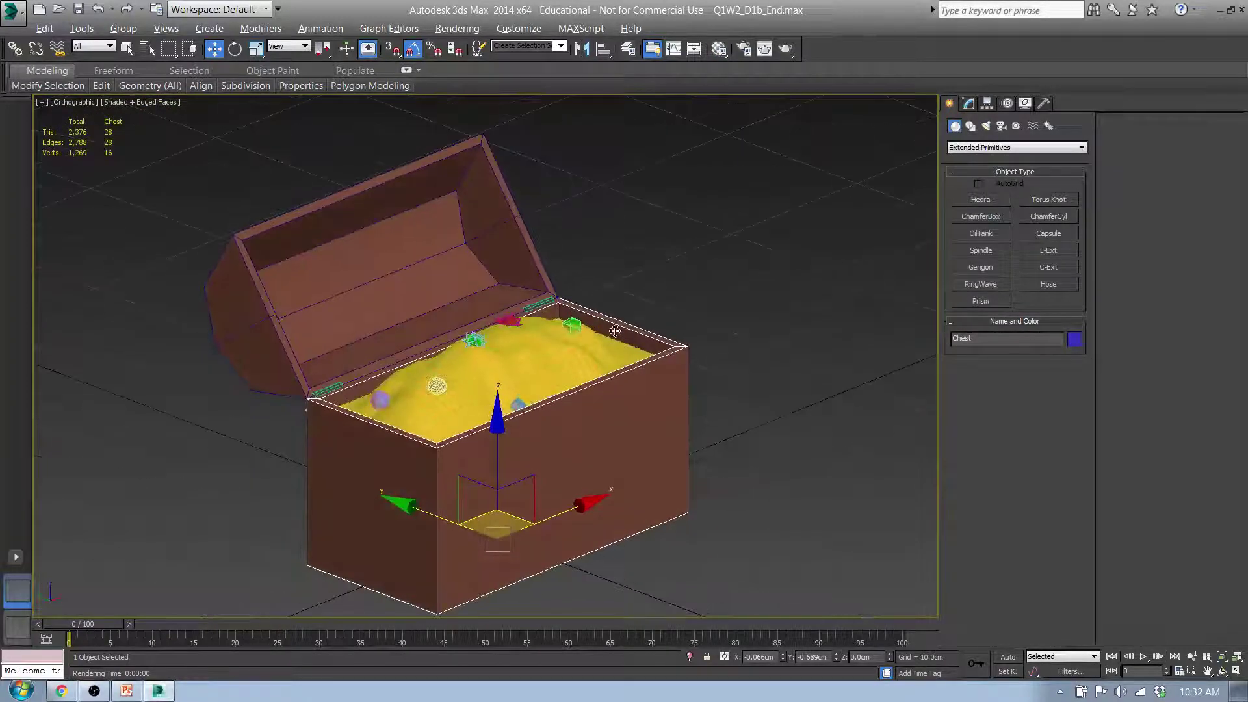
key(shift+f)
middle_drag(582, 319, 565, 369)
scroll(566, 369, up, 5)
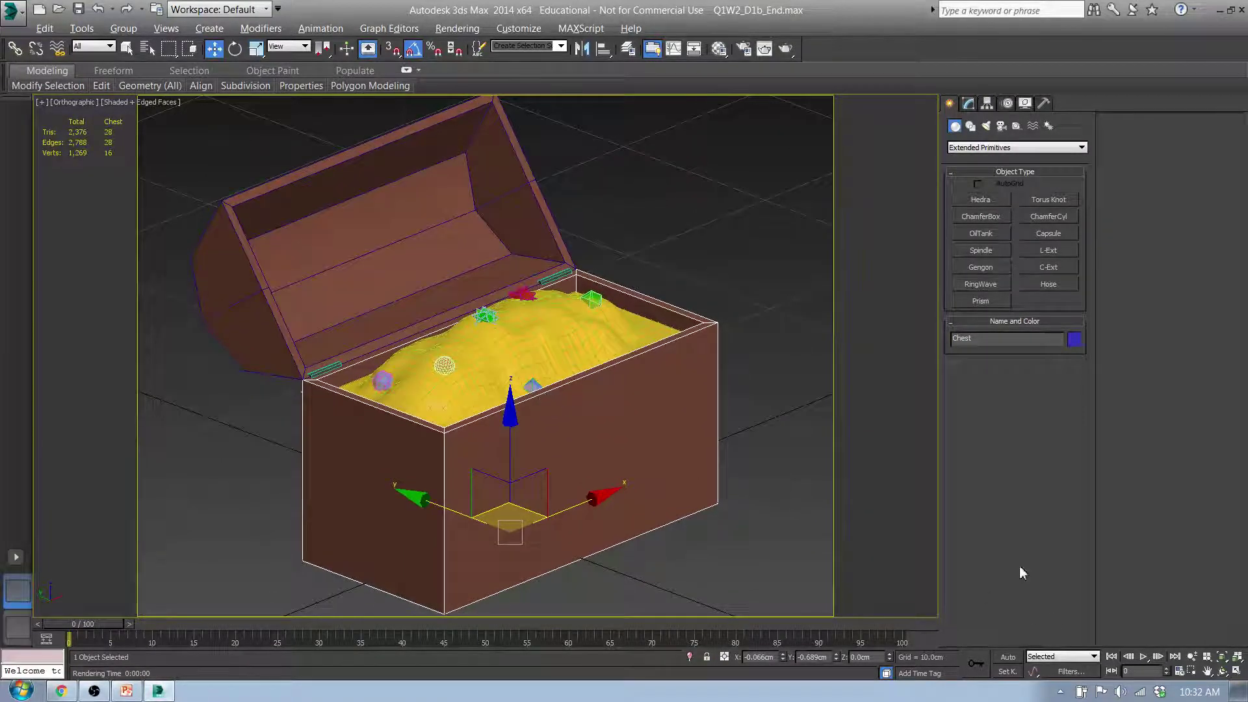
click(1192, 655)
drag(608, 394, 604, 404)
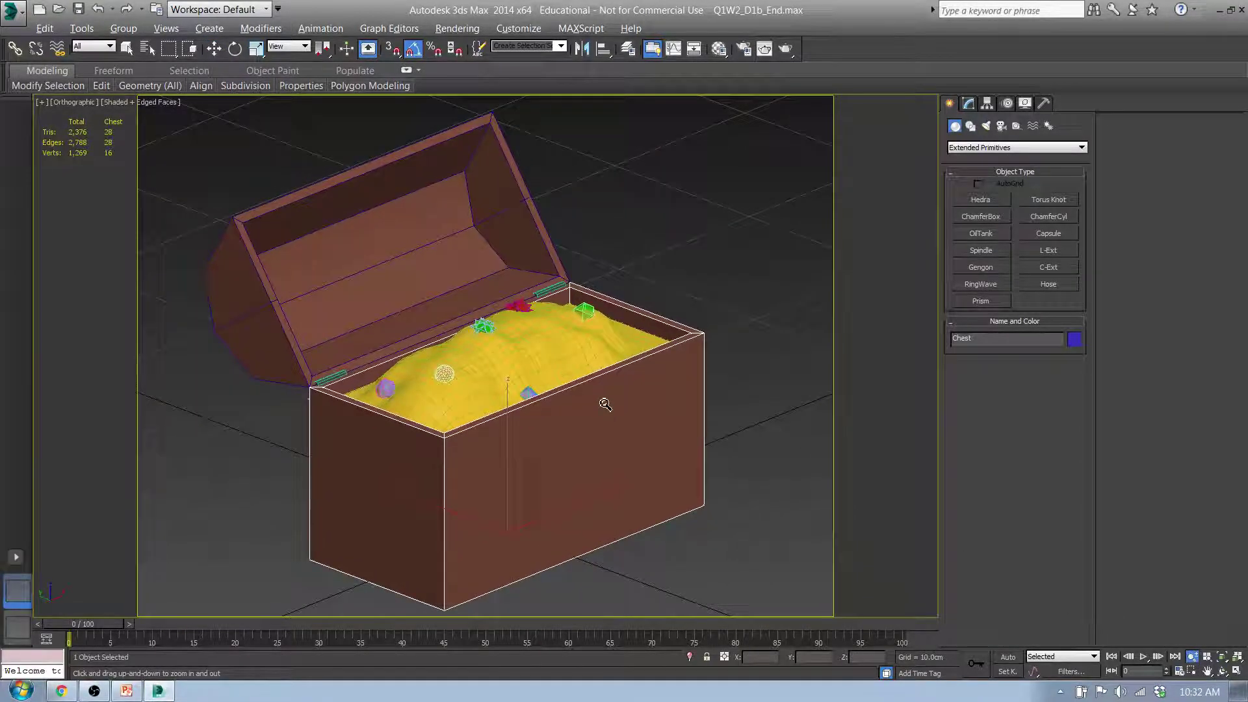
click(771, 51)
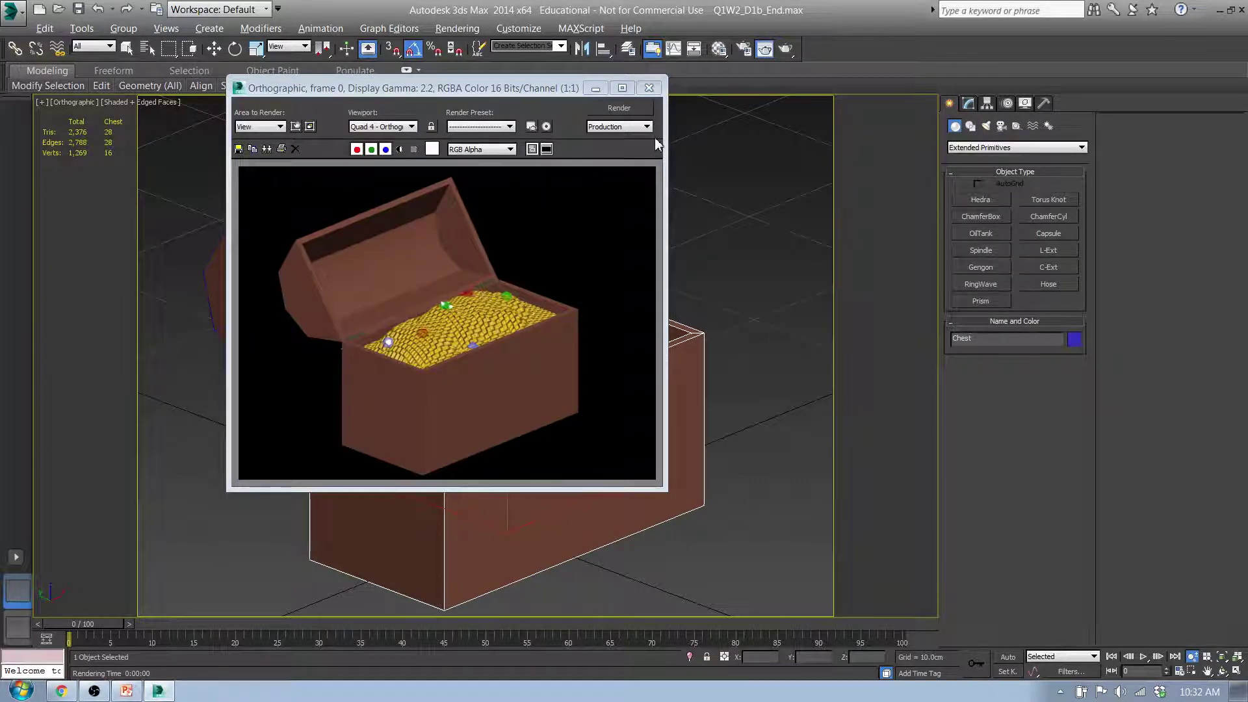
click(650, 88)
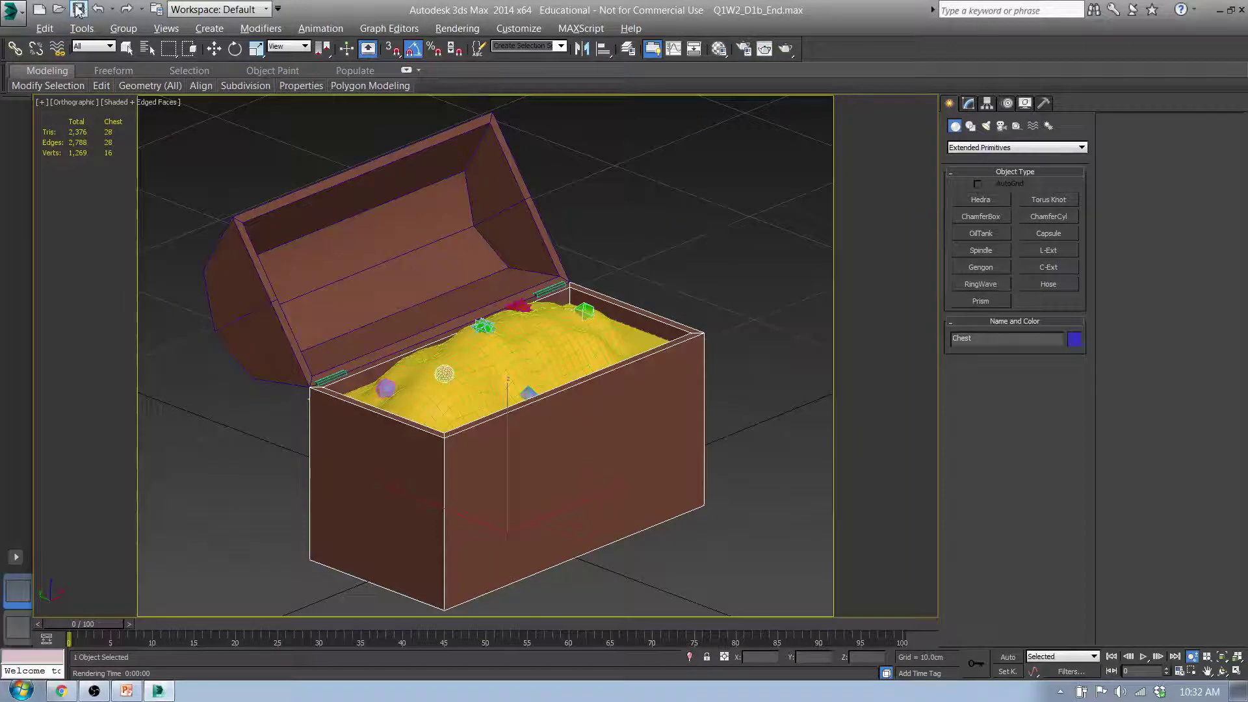
Step: Save the scene as Q1W2_D1c_End.max, based on the Q1W2_D1b_Start.max name
click(12, 11)
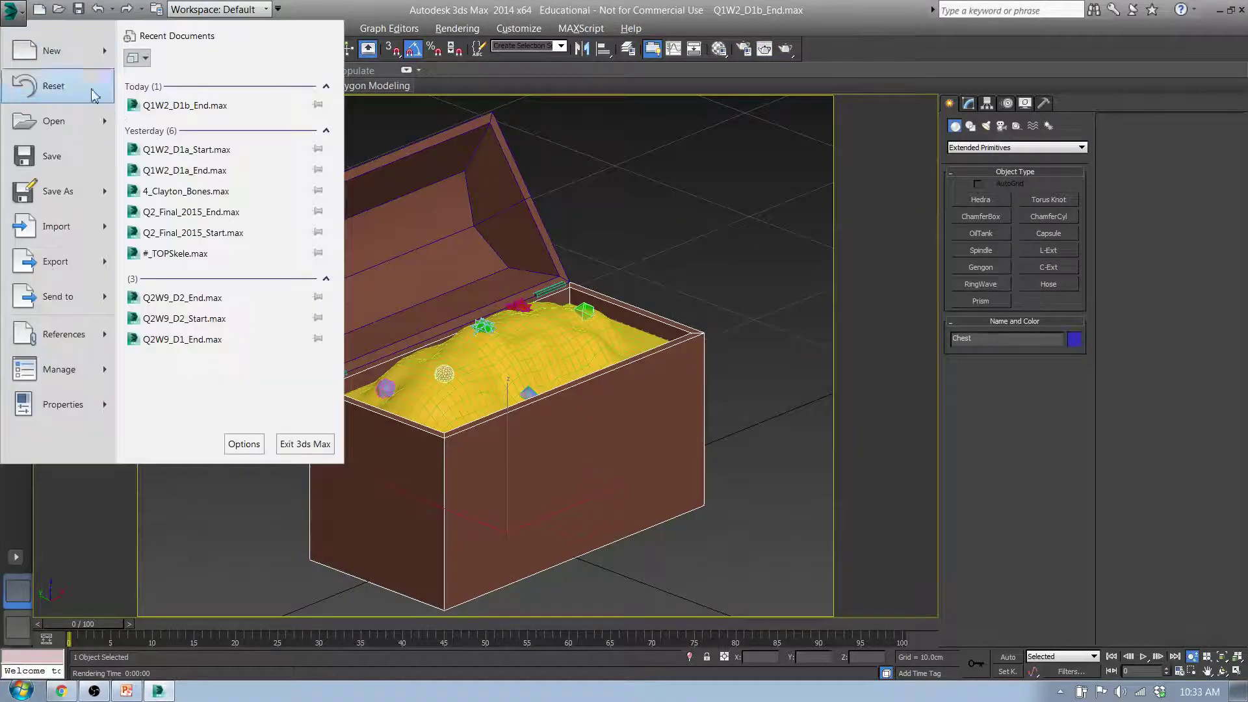
click(58, 191)
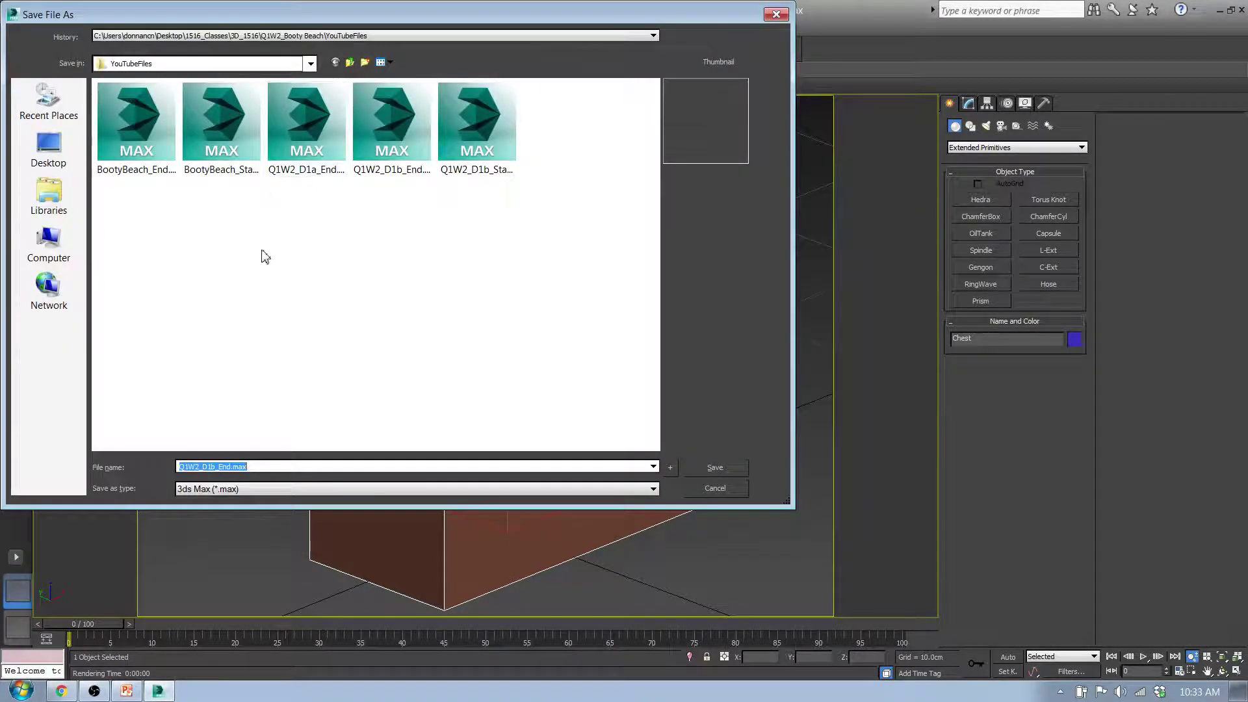
click(476, 155)
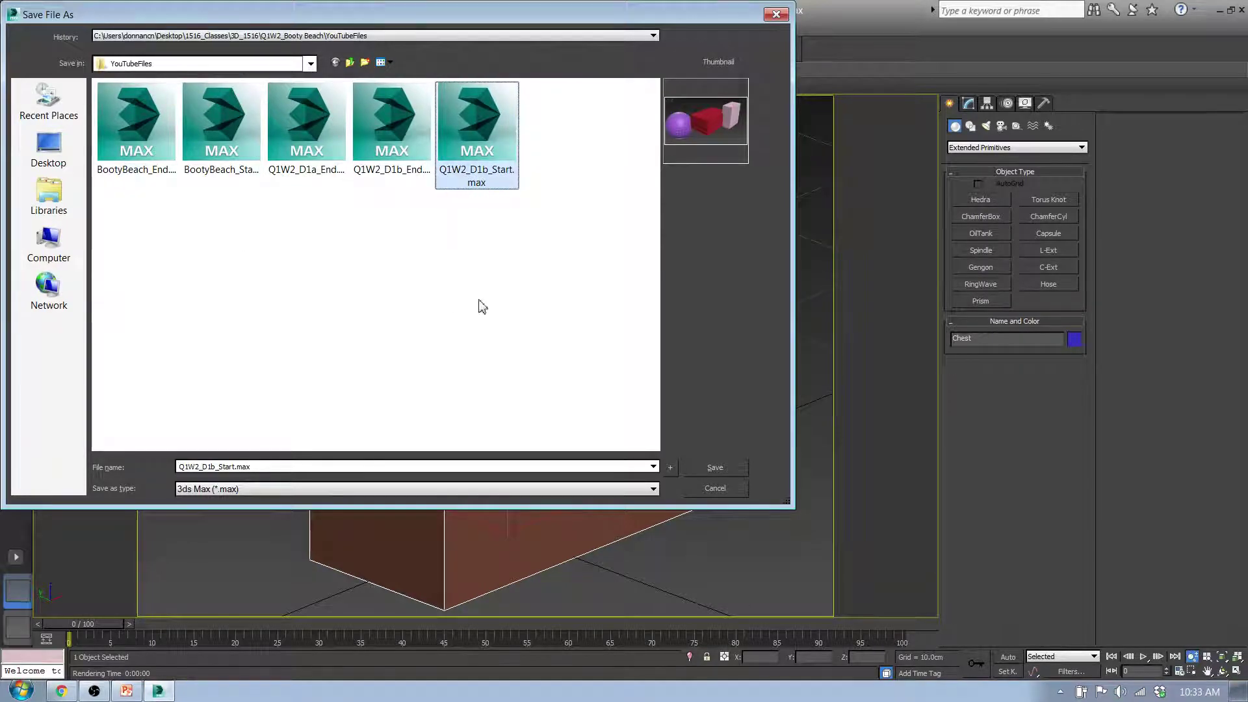
double_click(217, 468)
click(216, 468)
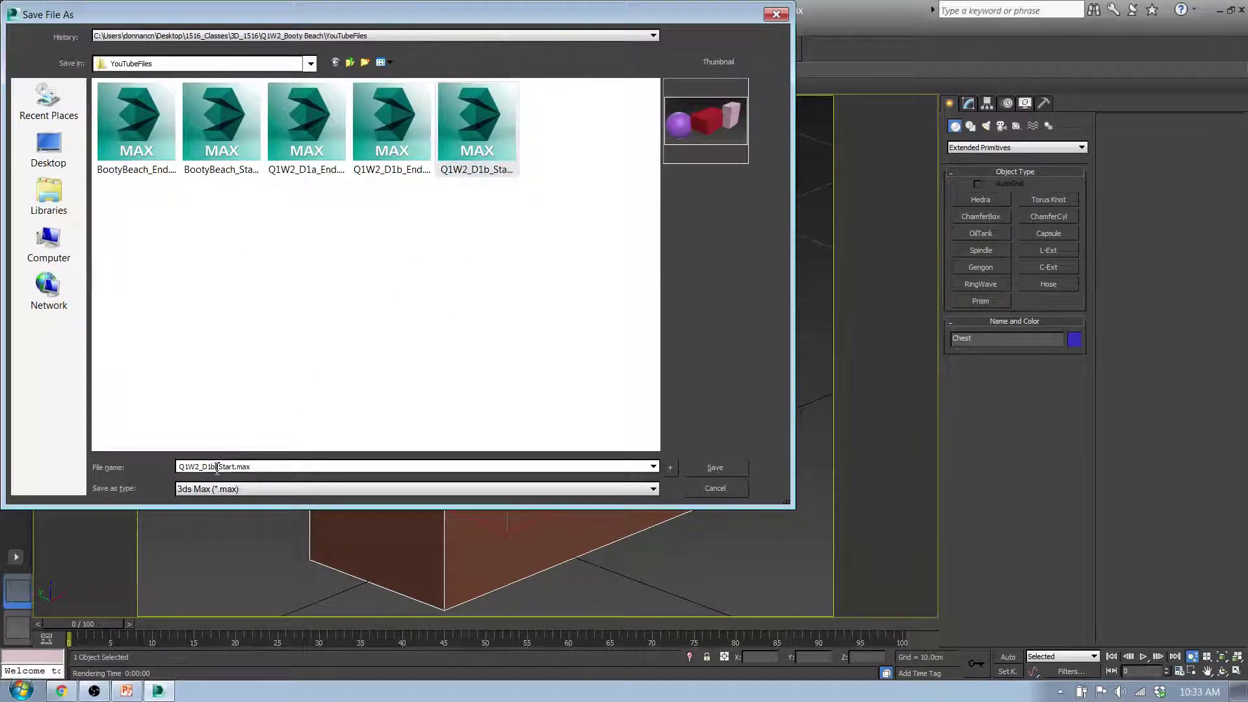
text(c)
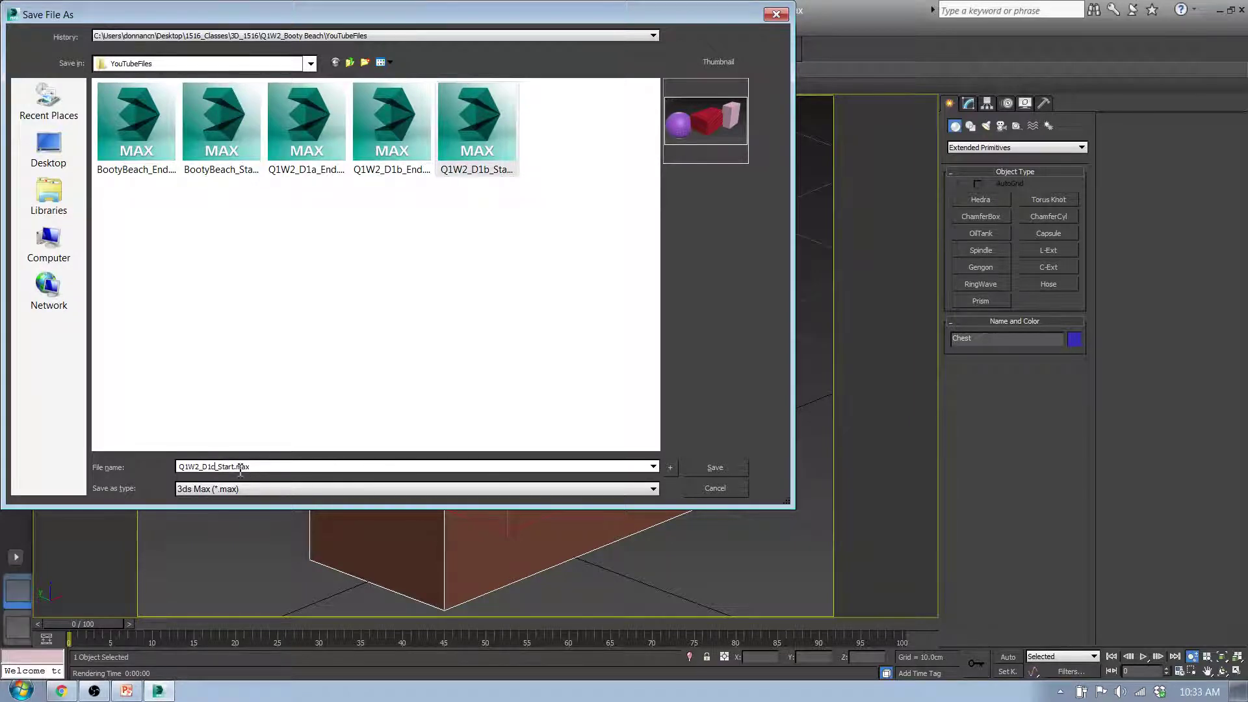
drag(218, 467, 239, 468)
text(Endt)
click(700, 470)
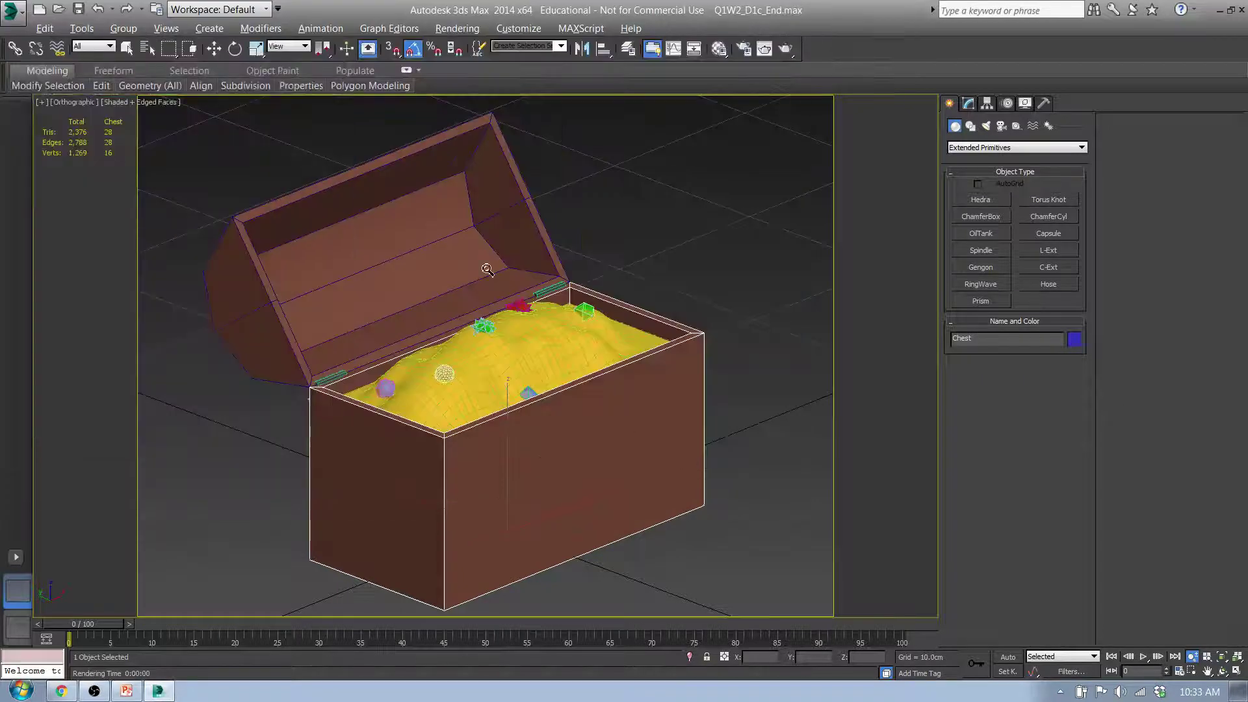
alt+middle_drag(565, 297, 546, 292)
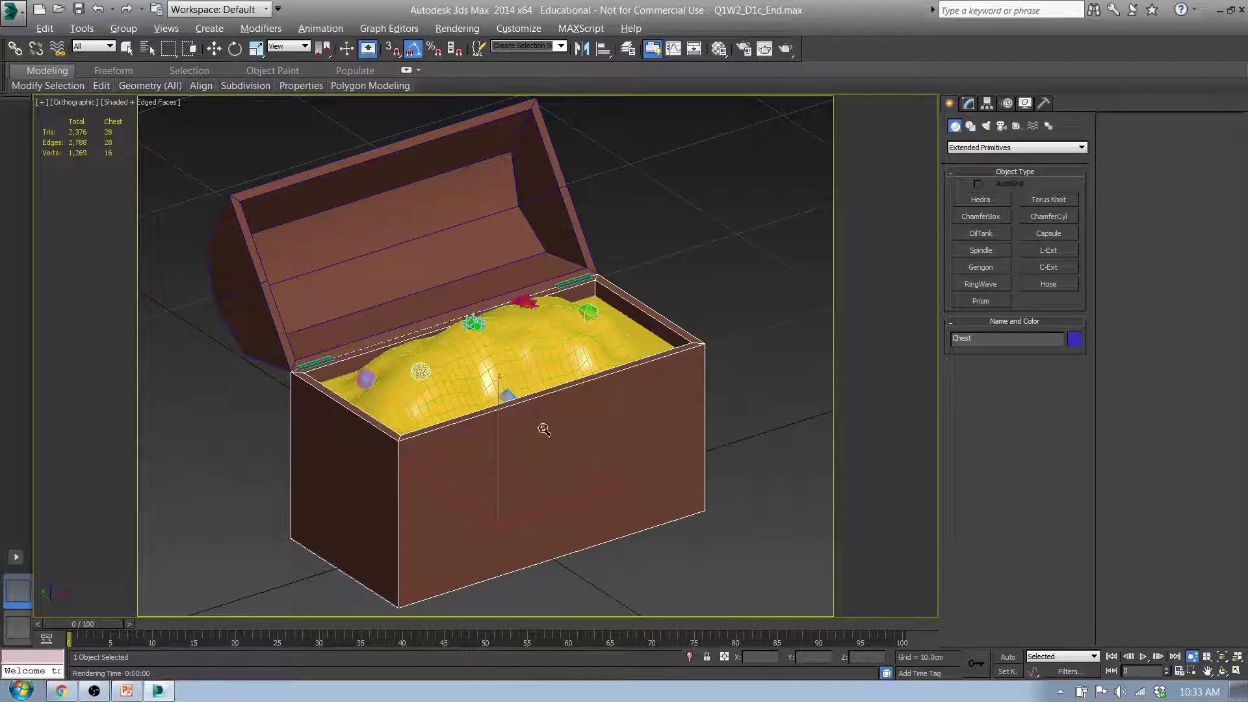
mouse_move(635, 355)
alt+middle_down()
mouse_move(624, 365)
mouse_move(605, 348)
mouse_move(634, 349)
alt+middle_up()
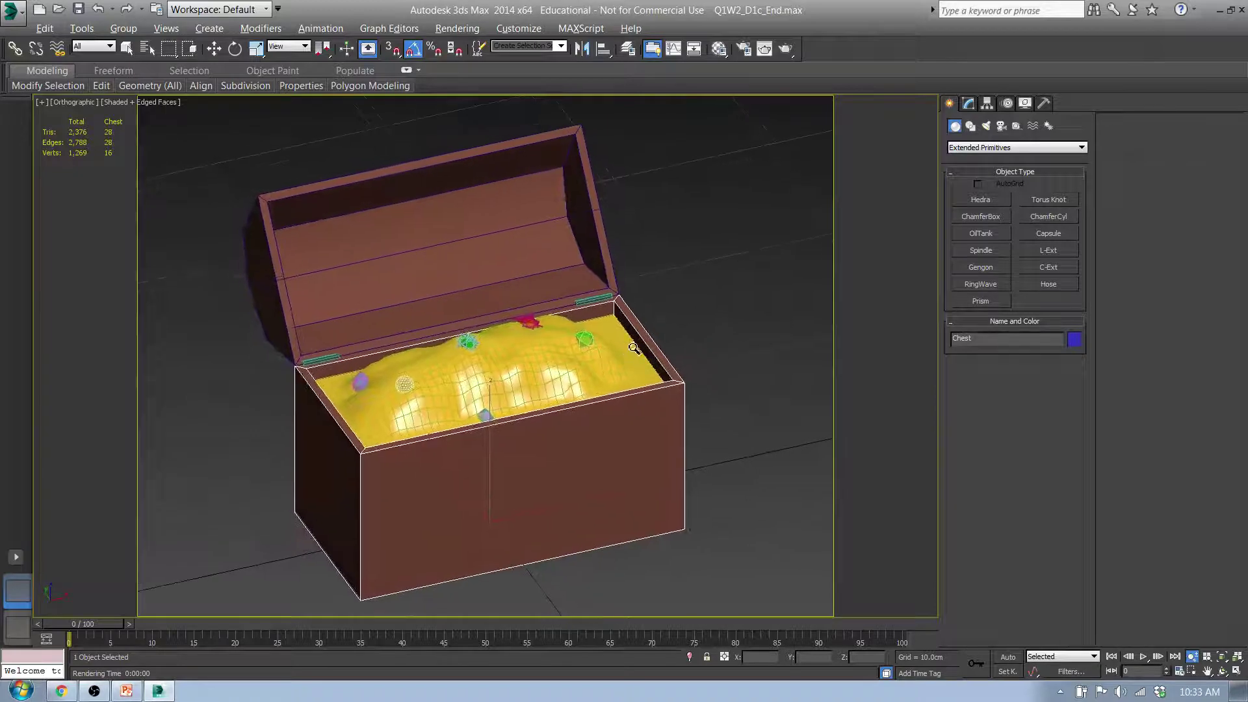